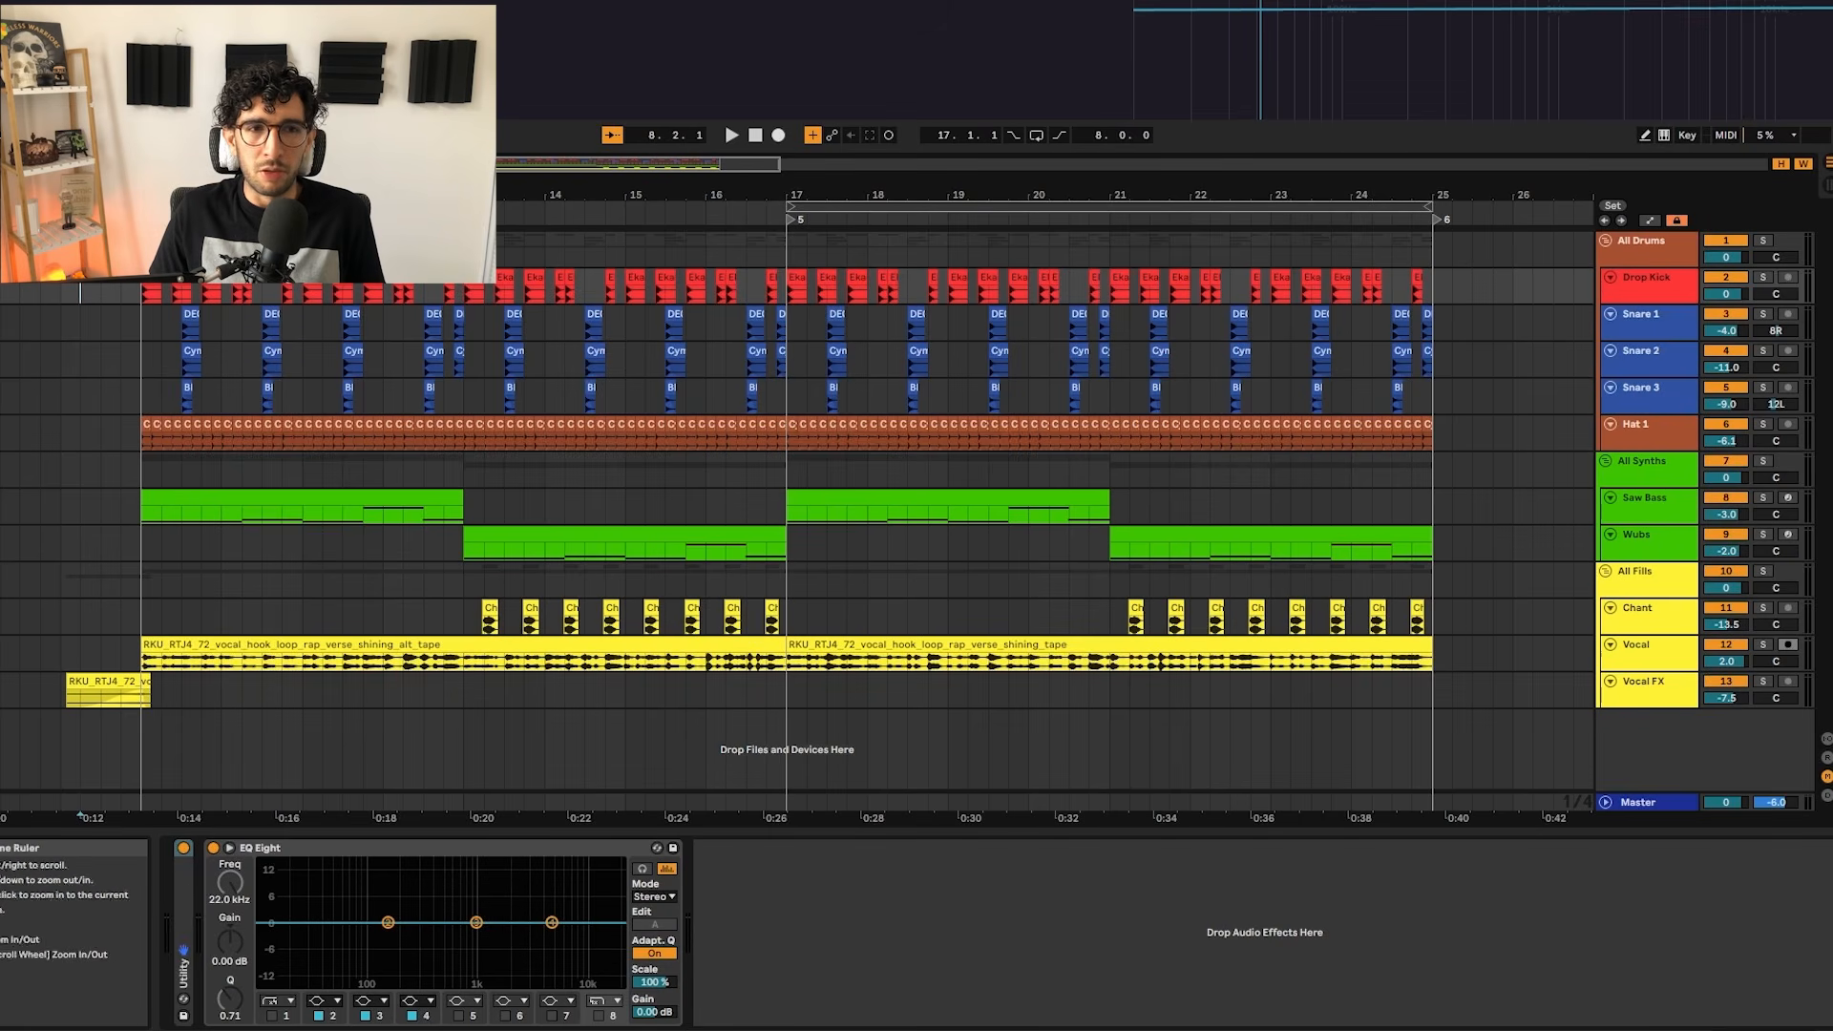
# Step: Select the All Drums, All Synths and All Fills groups in turn to review how the tracks are organised
pyautogui.click(1645, 243)
pyautogui.click(1654, 471)
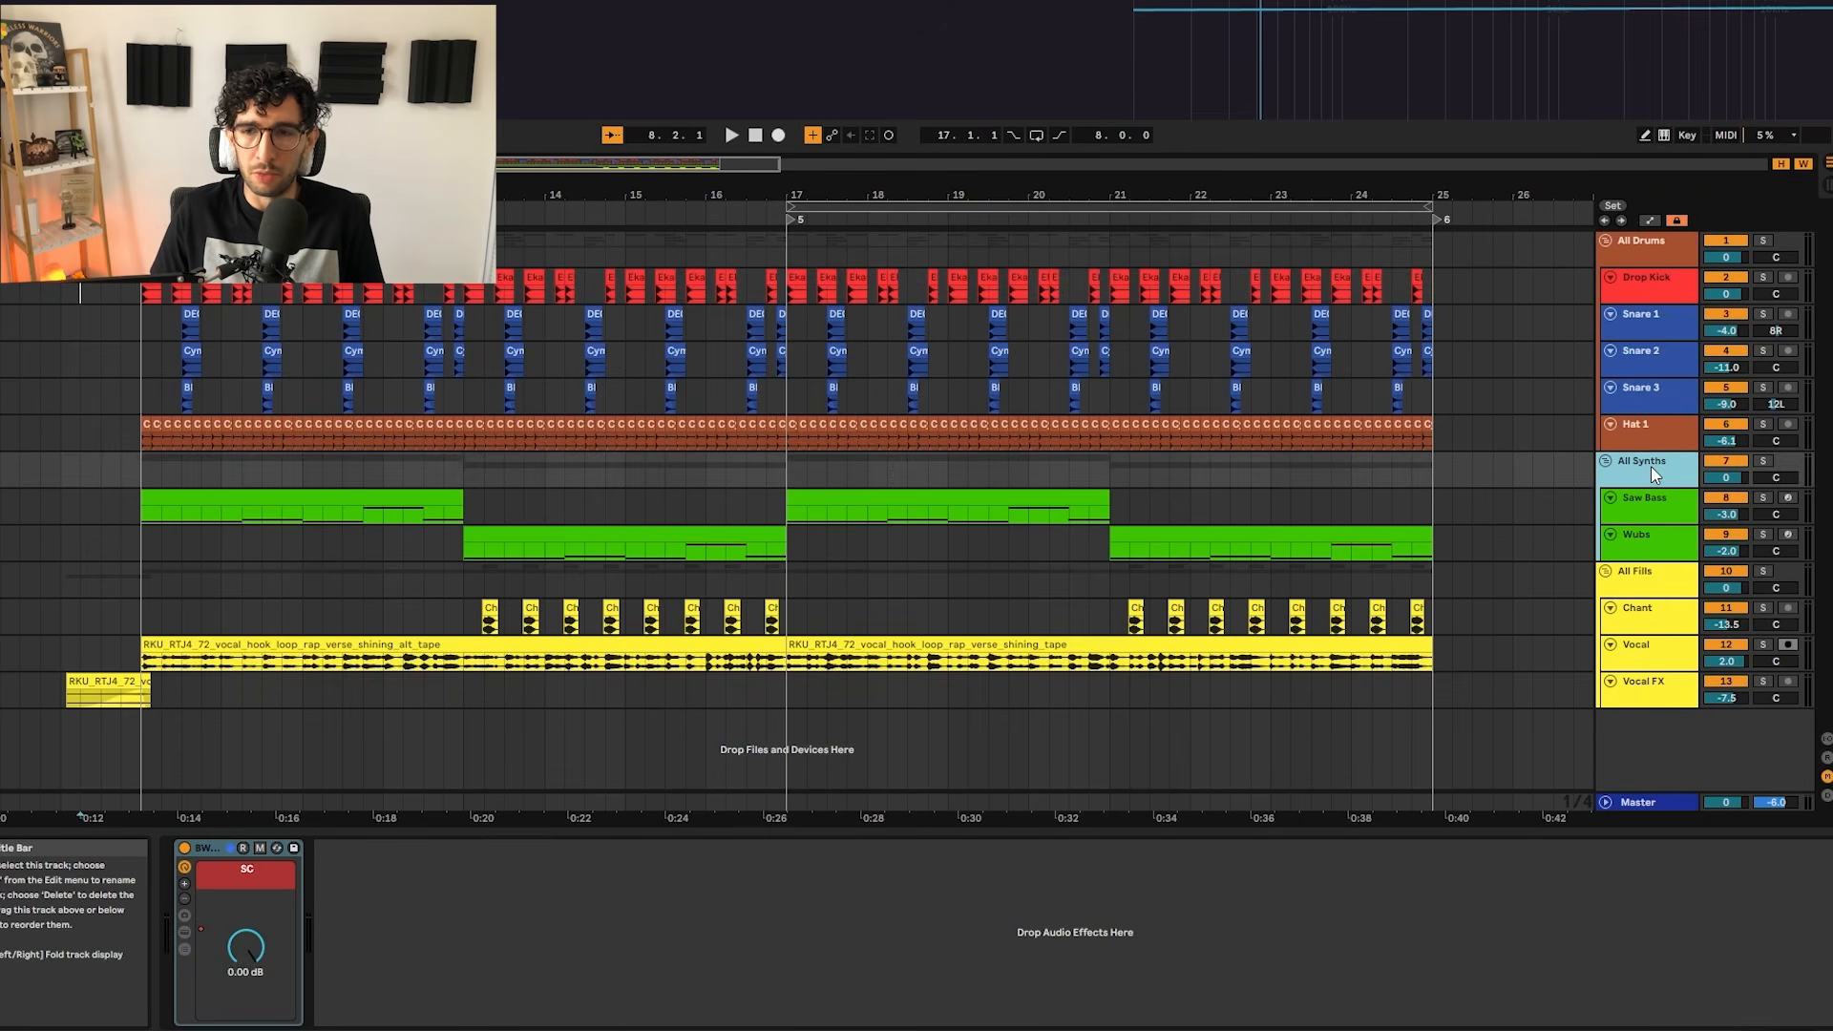
pyautogui.click(1656, 584)
# Step: Solo the All Drums group and play the drop from bar 9 to listen to all the drums together
pyautogui.click(1644, 256)
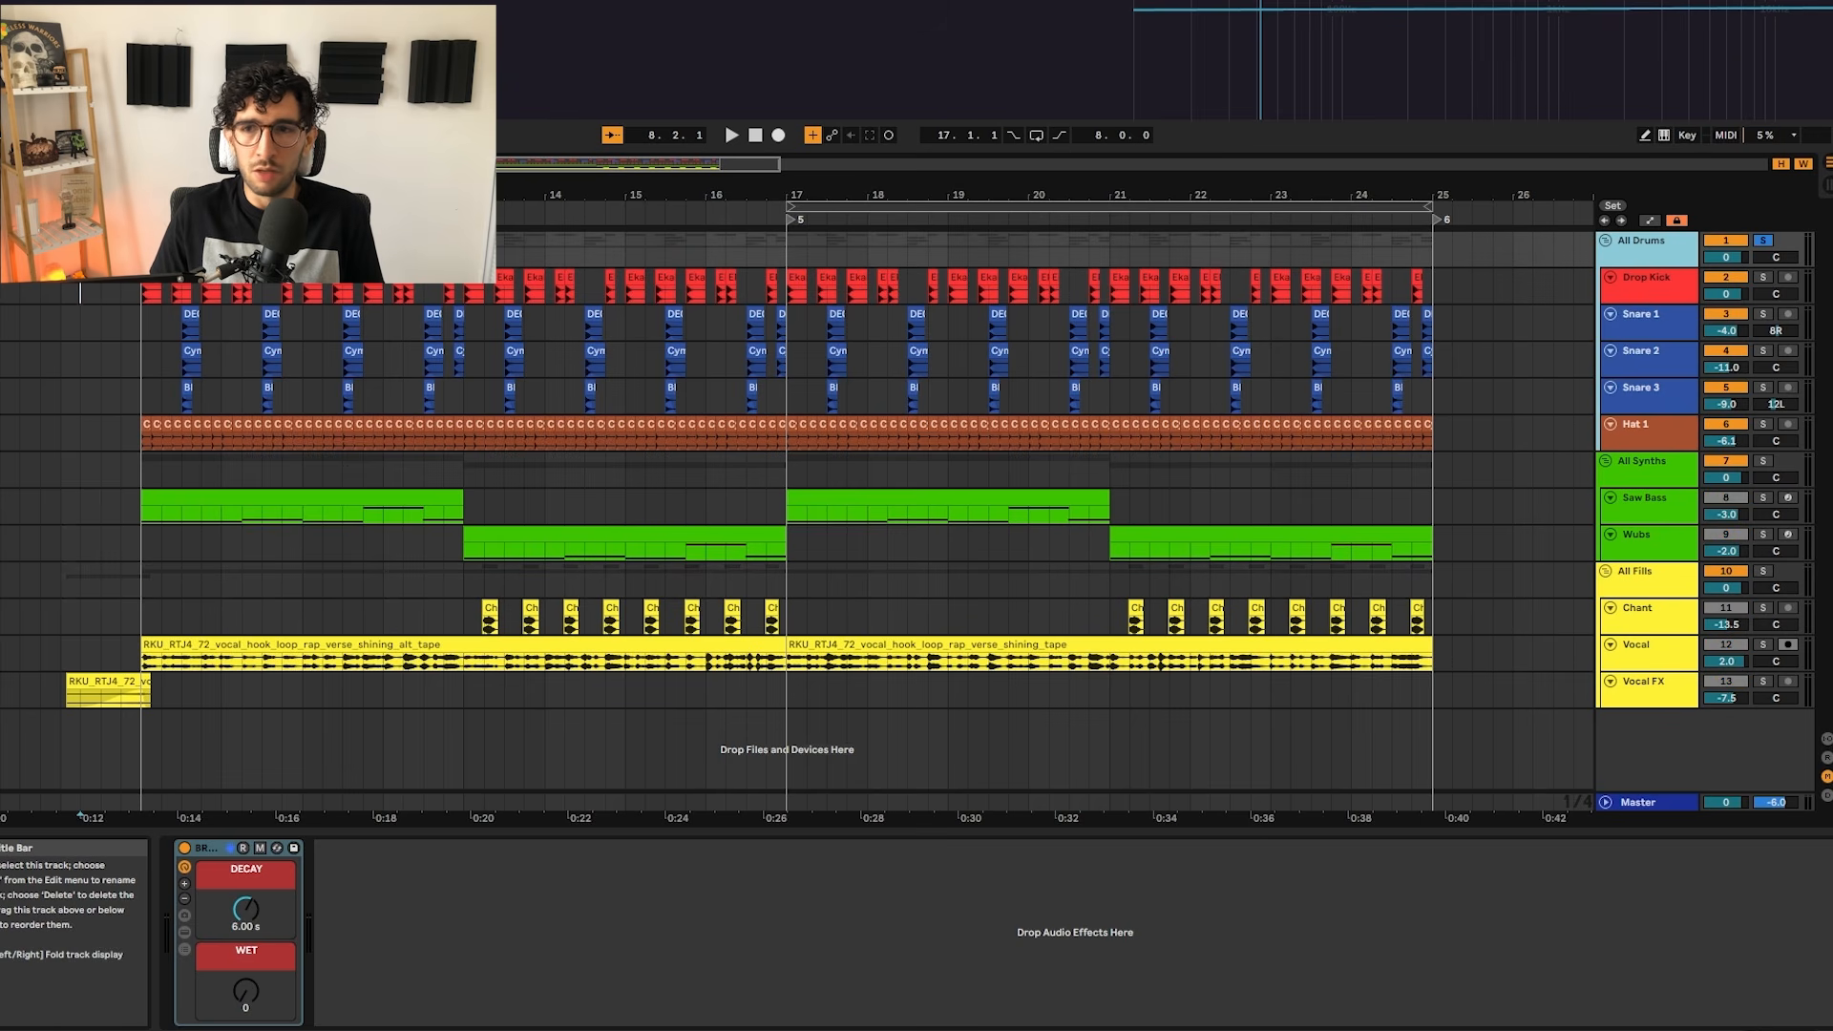
pyautogui.click(145, 219)
pyautogui.press('space')
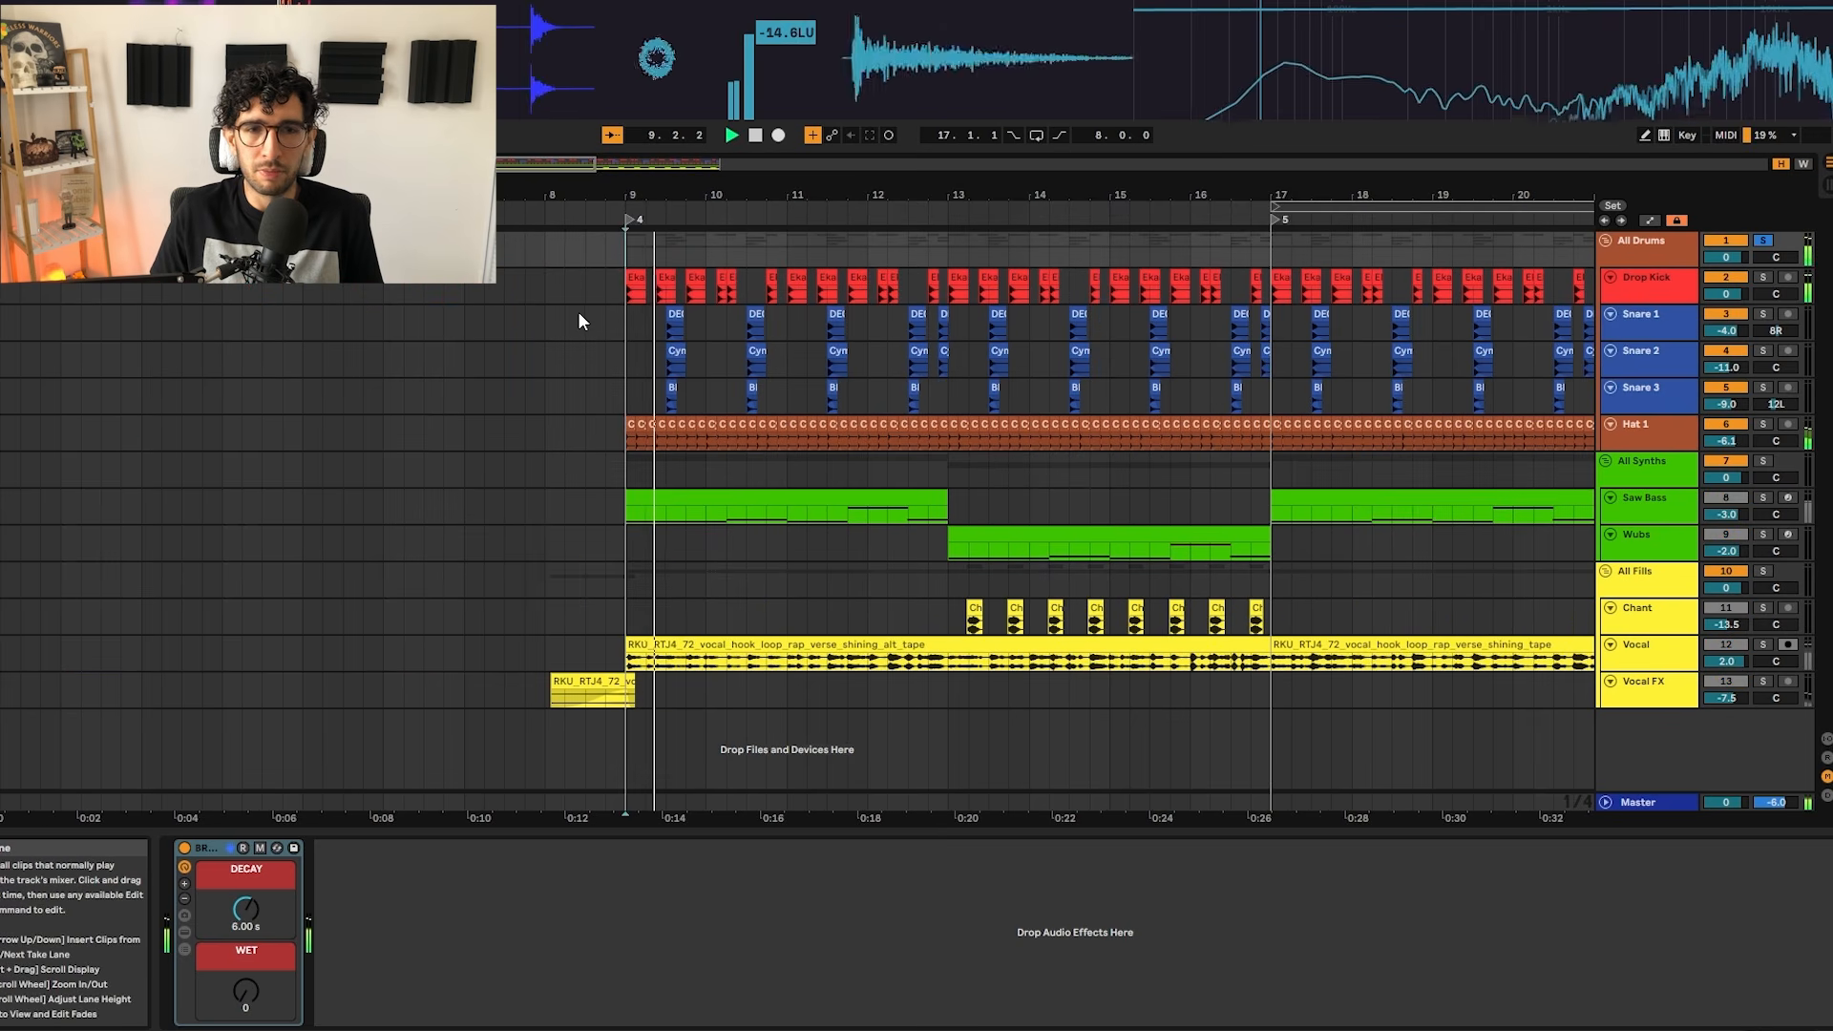
pyautogui.scroll(3, 959, 300)
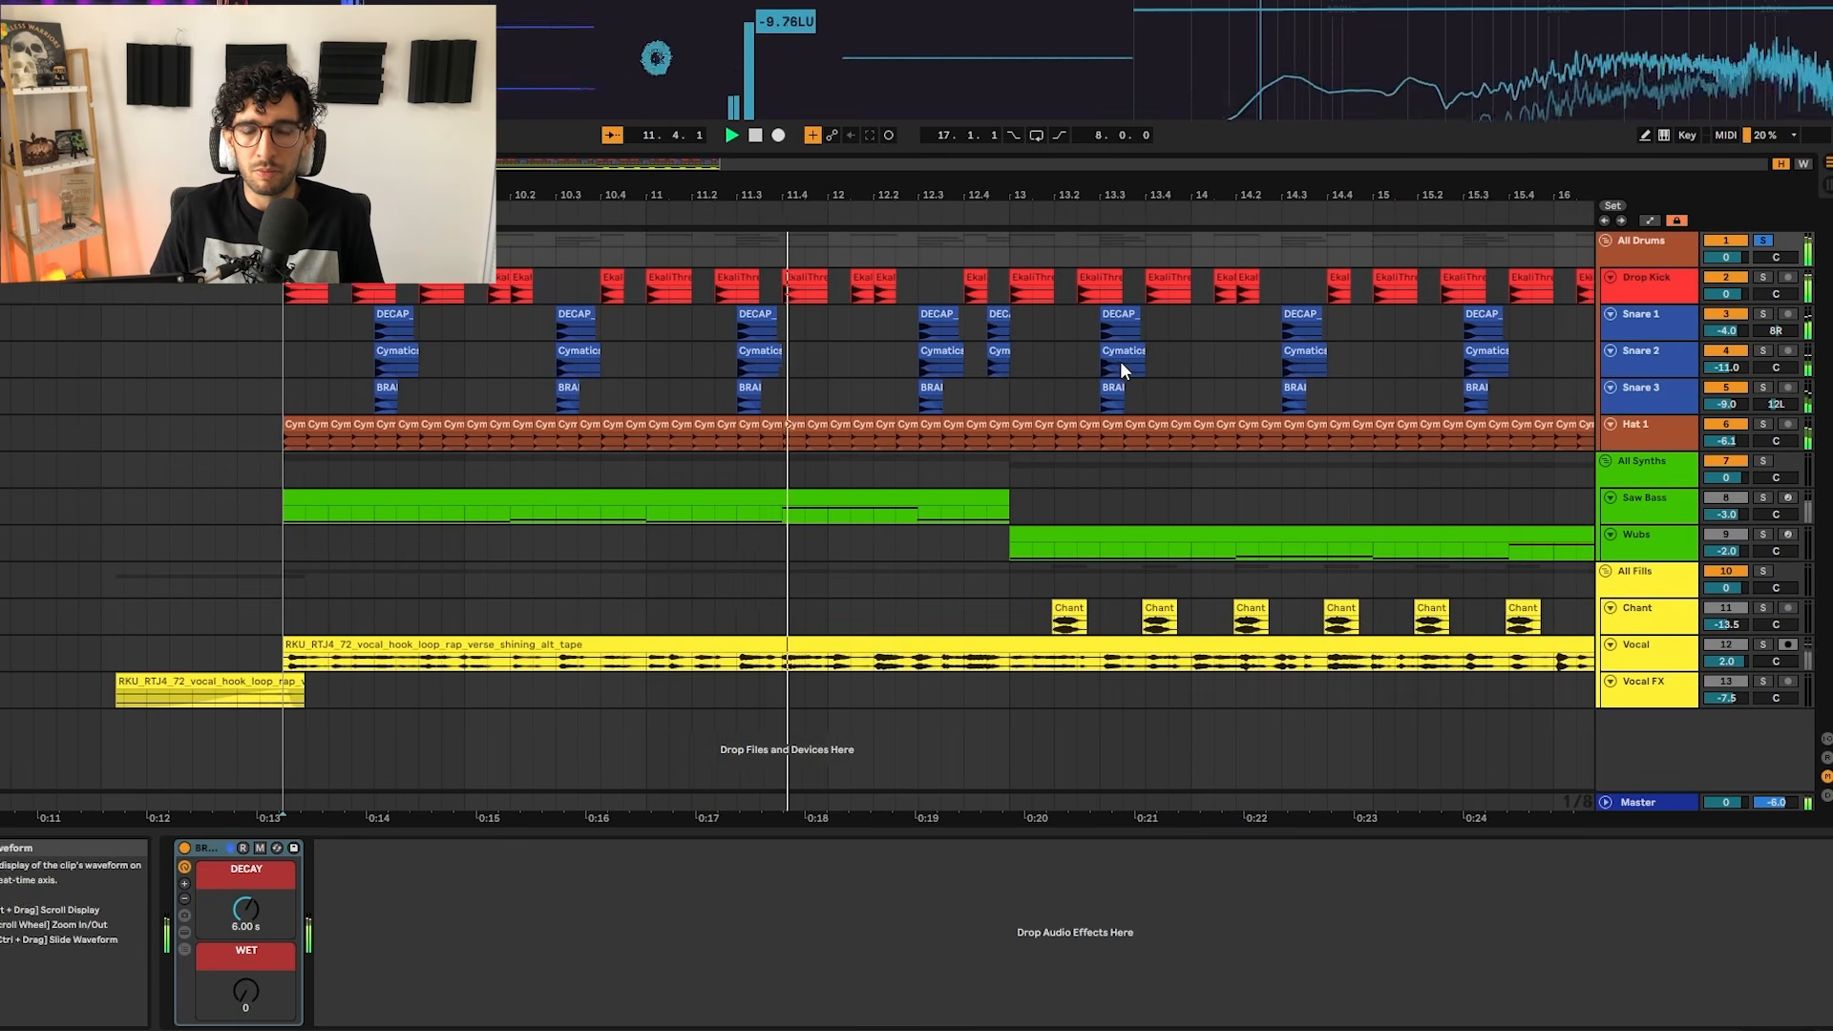
pyautogui.scroll(-5, 1119, 360)
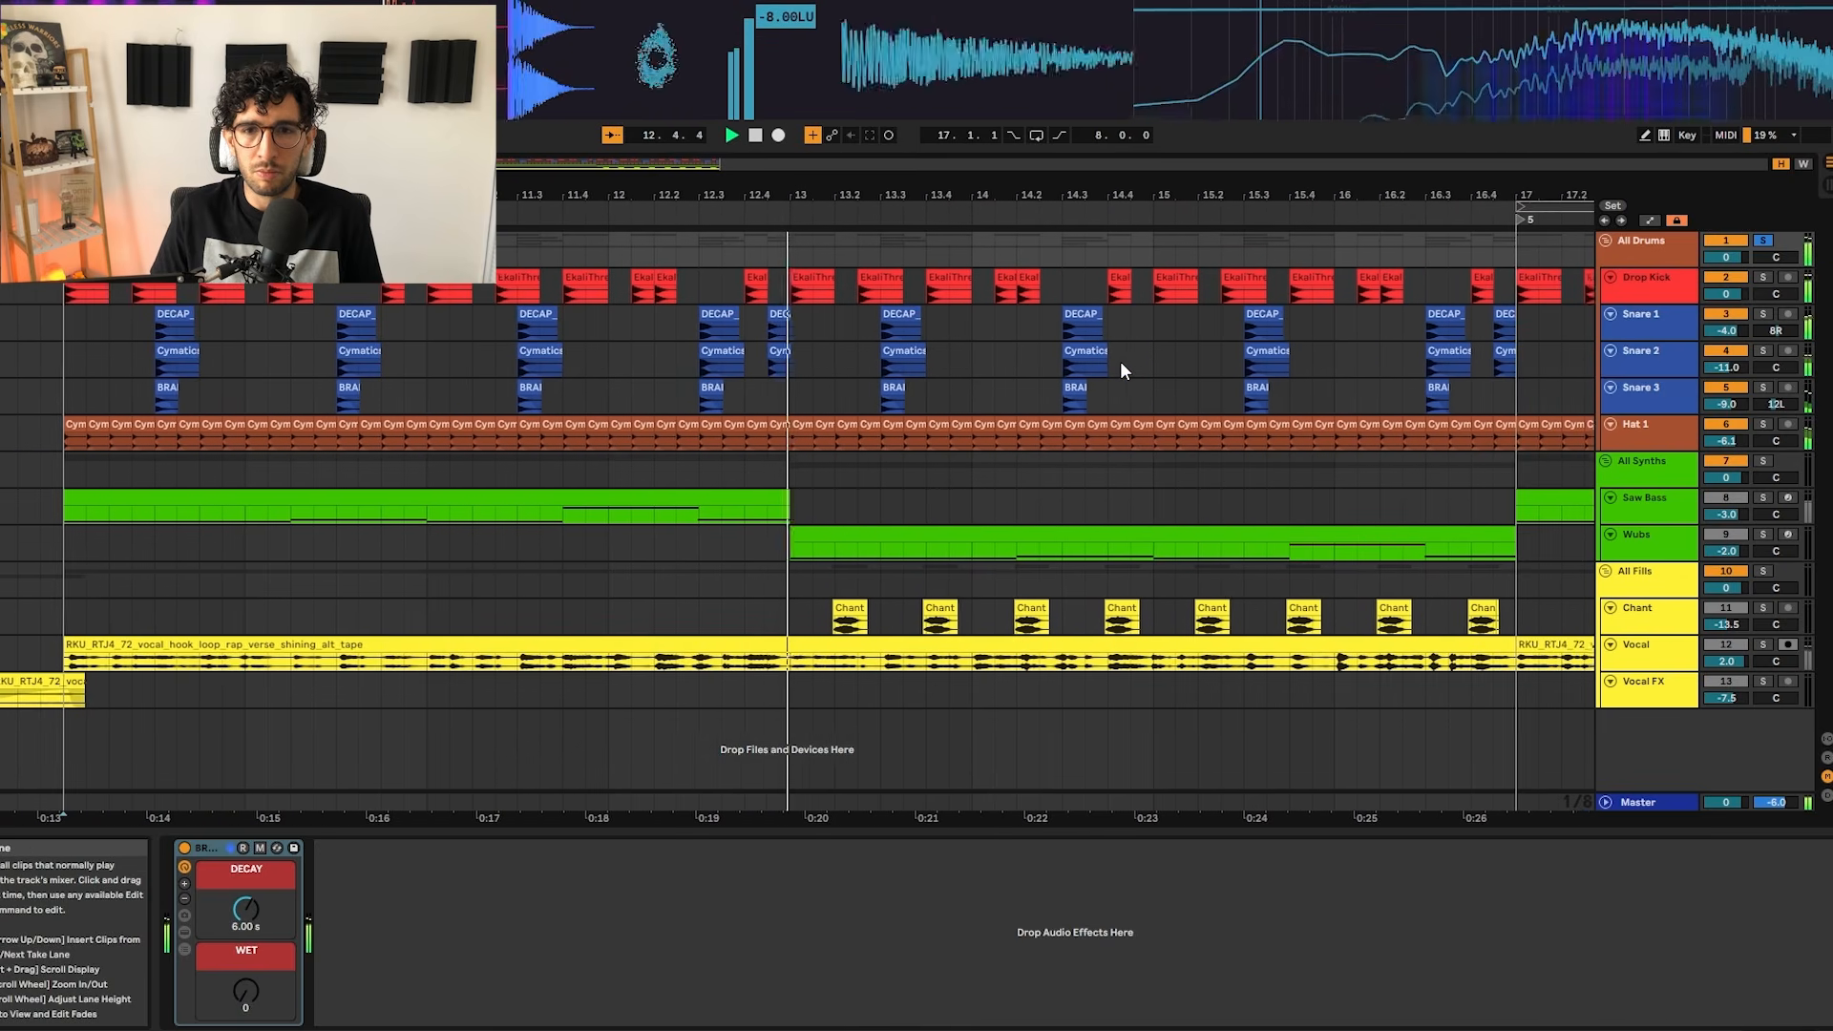
# Step: Solo the Drop Kick track and play its pattern from the first kick clip at bar 9
pyautogui.click(339, 293)
pyautogui.scroll(5, 340, 292)
pyautogui.click(345, 280)
pyautogui.press('s')
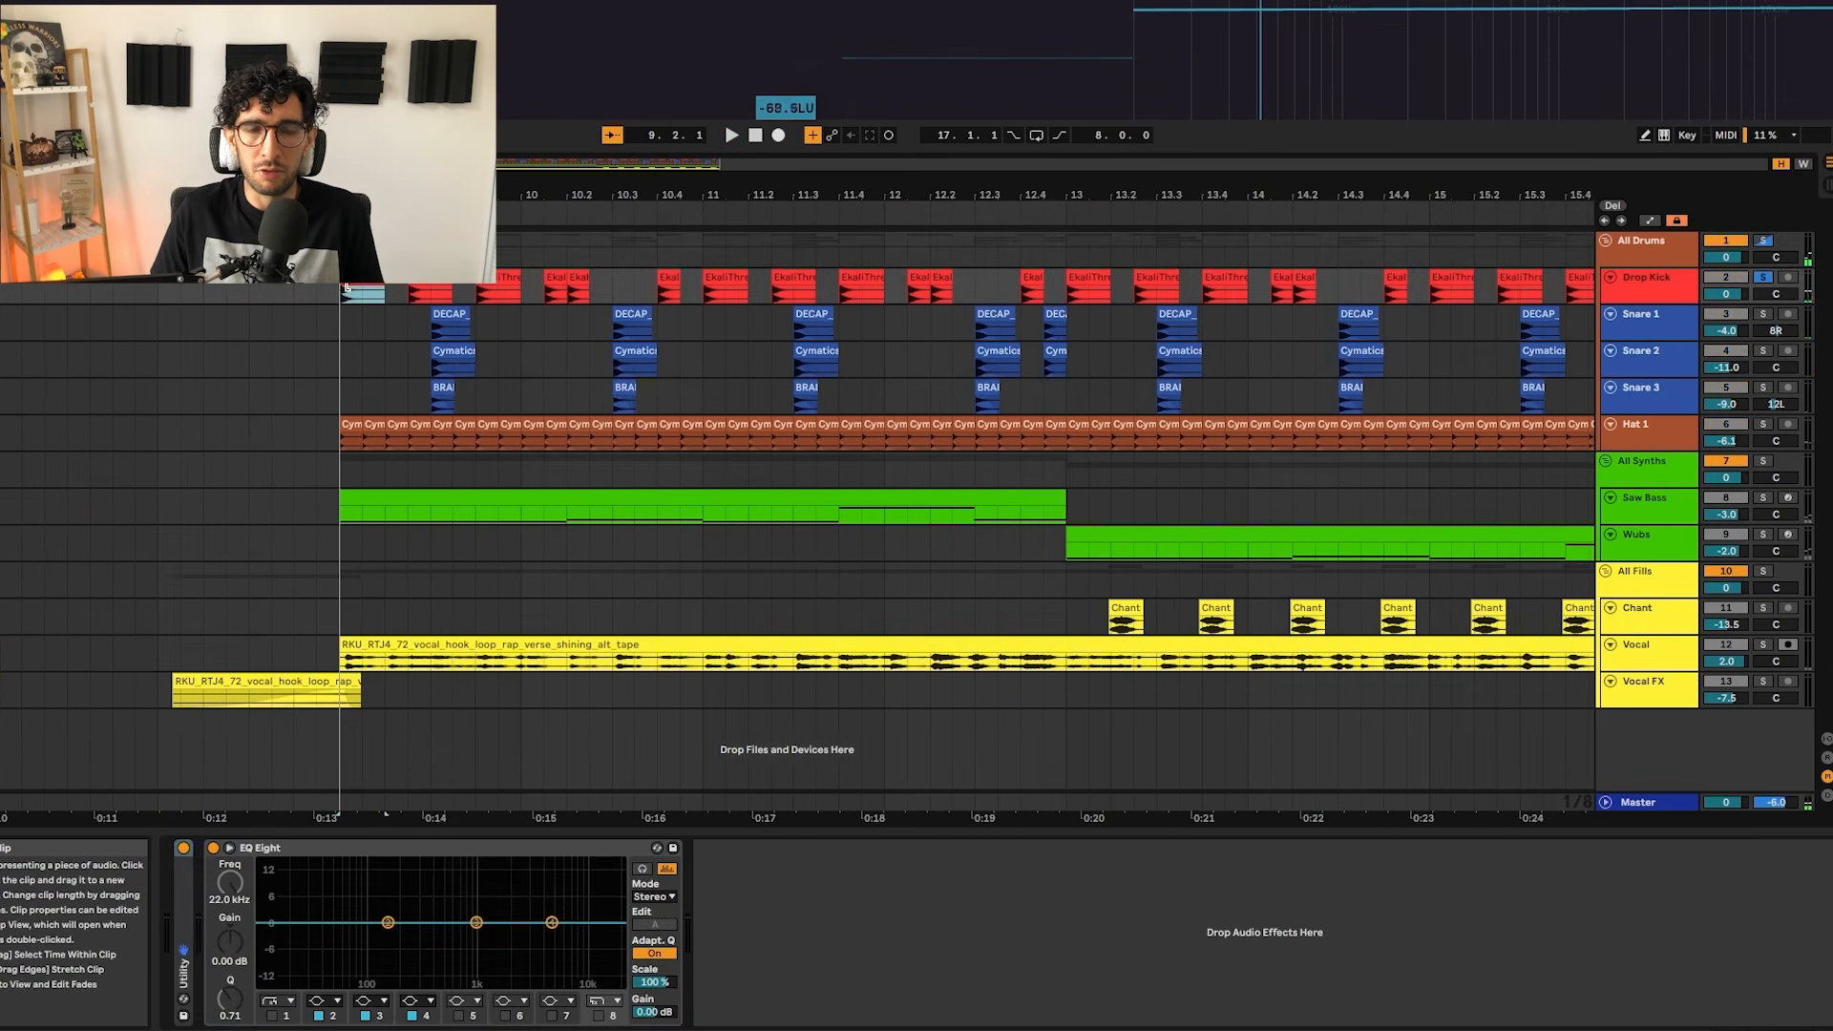
pyautogui.press('space')
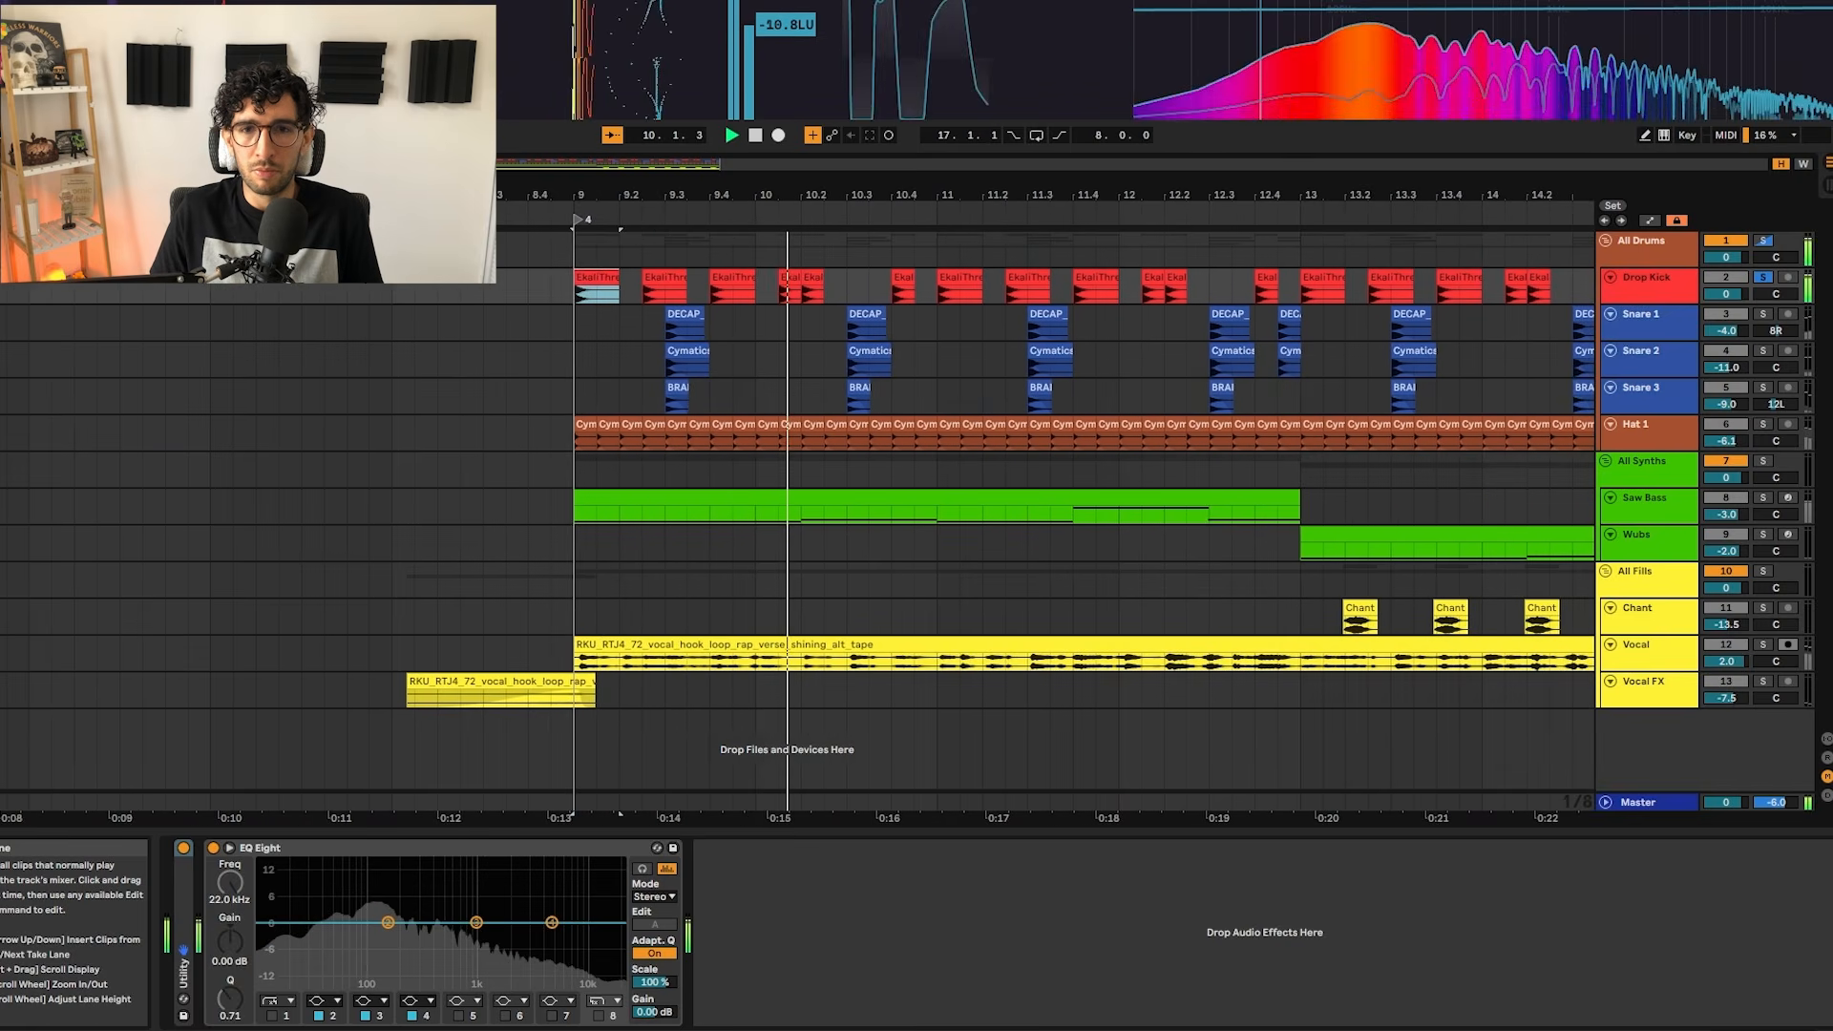
pyautogui.press('space')
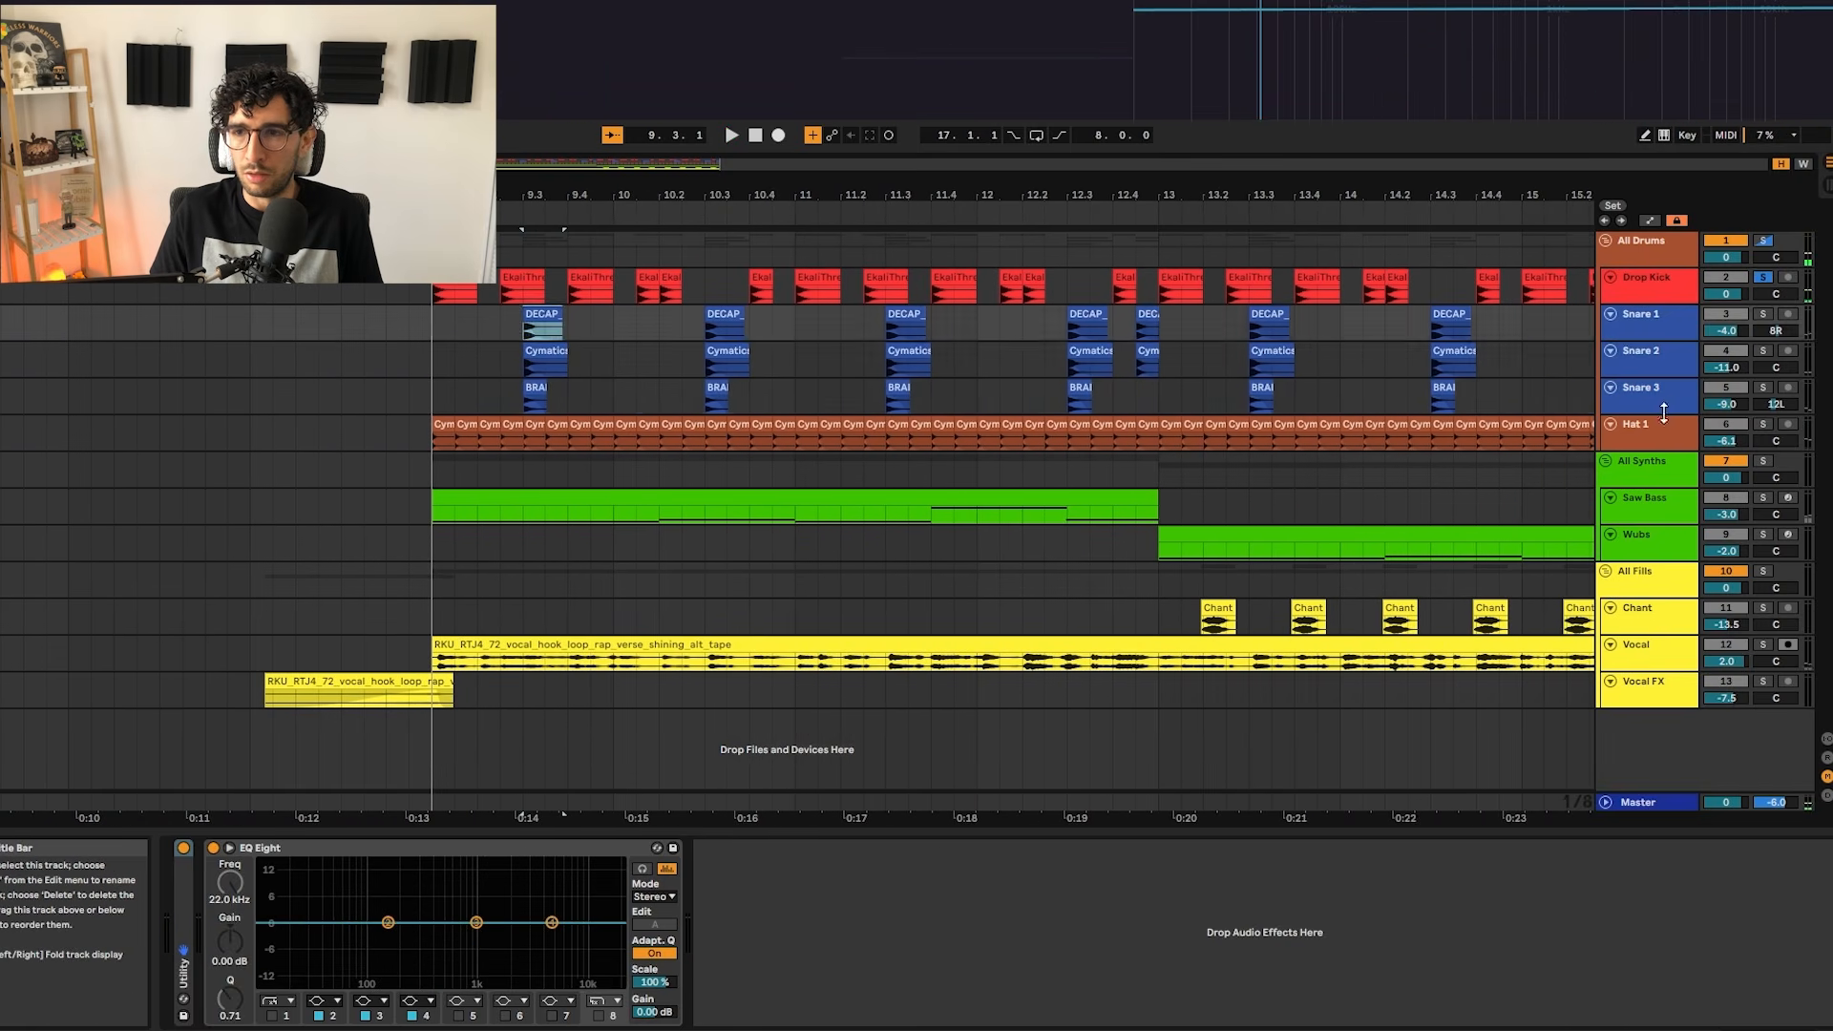
# Step: Solo Snare 1, Snare 2 and Snare 3 to hear their first hit together, and play Snare 1 on its own
pyautogui.keyDown('shift'); pyautogui.click(1676, 400); pyautogui.keyUp('shift')
pyautogui.press('s')
pyautogui.press('space')
pyautogui.press('space')
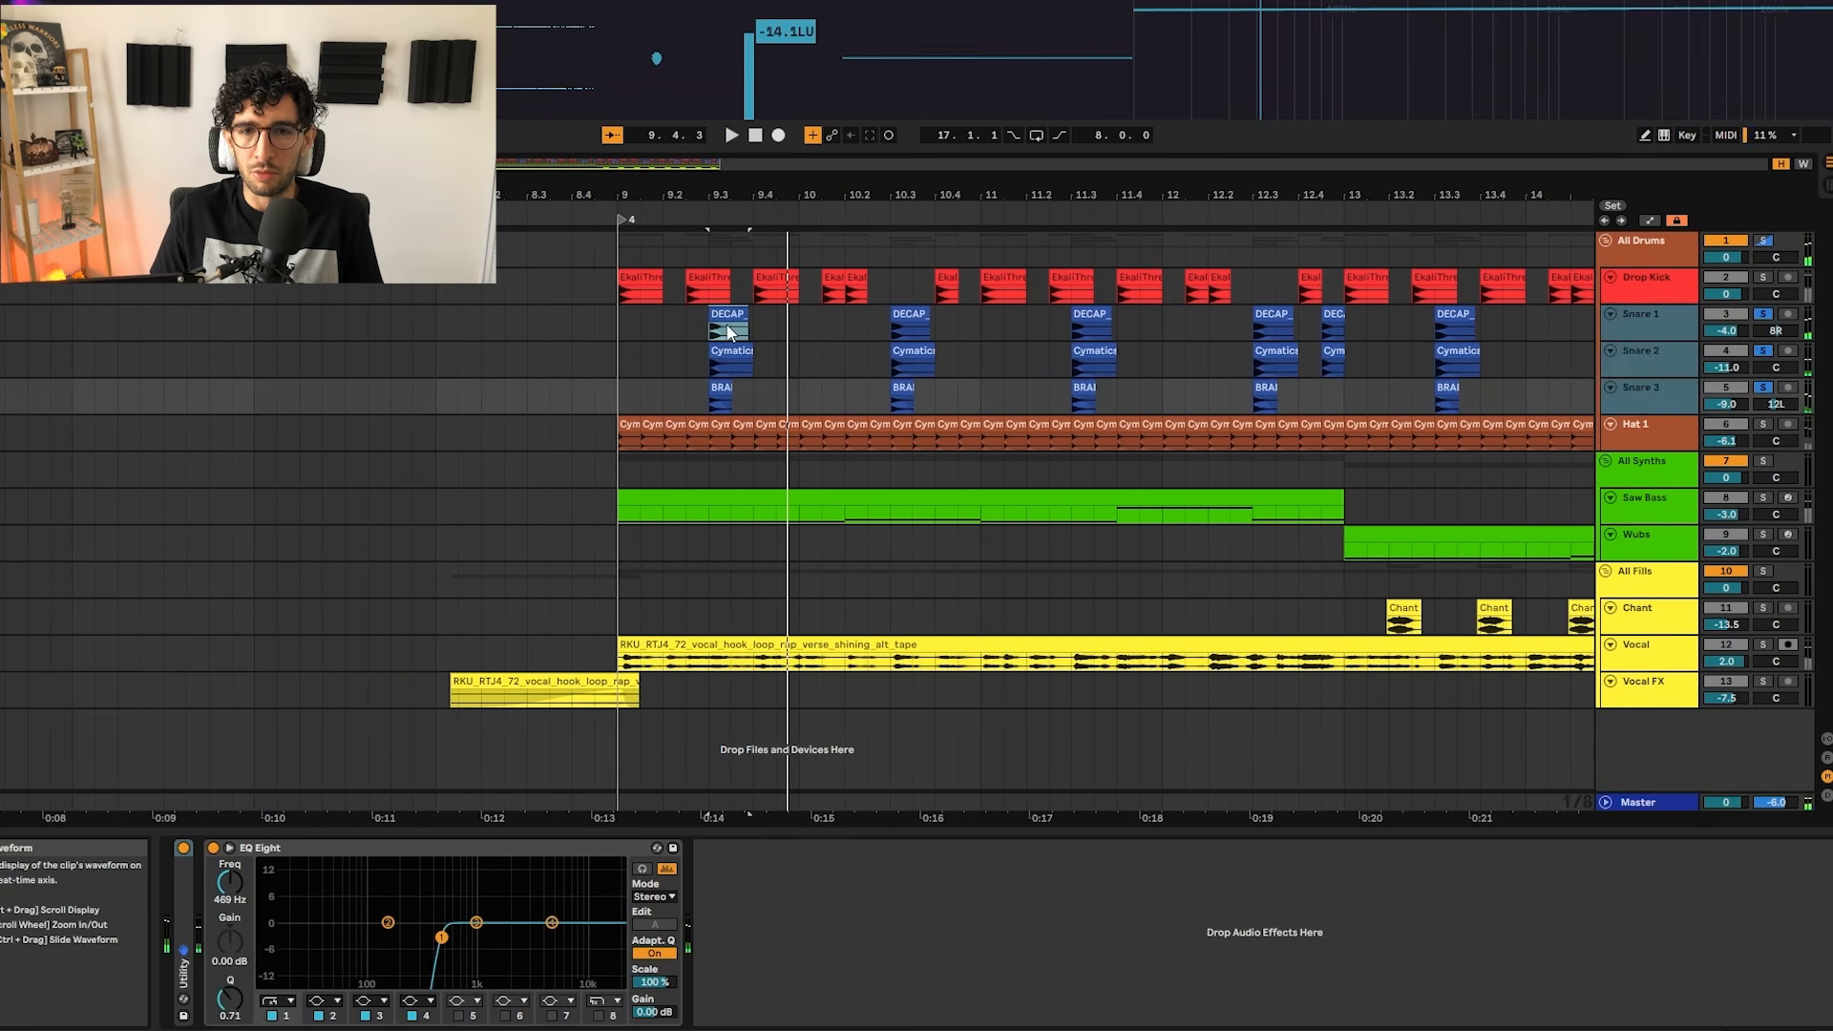
pyautogui.scroll(5, 729, 331)
pyautogui.press('space')
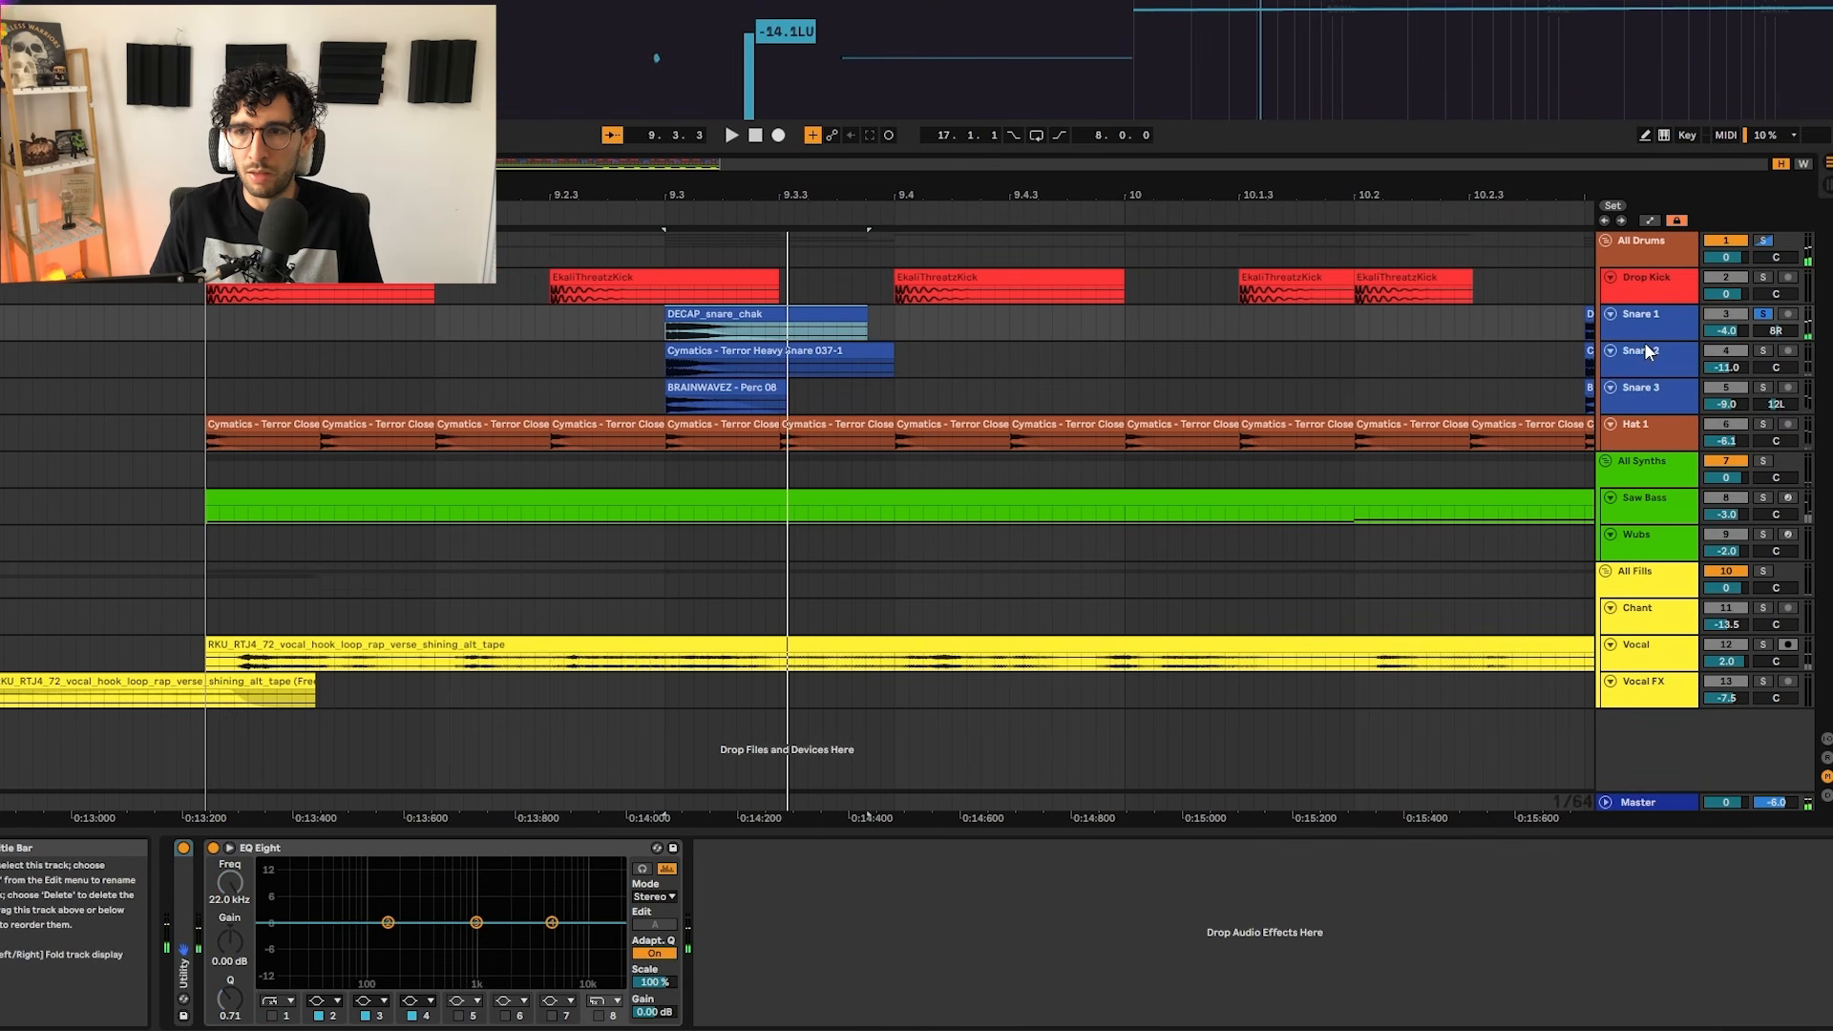
# Step: Enlarge the Snare 2 track, solo it and play its first clip at 9.3 to hear that layer alone
pyautogui.moveTo(1643, 342); pyautogui.dragTo(1639, 401)
pyautogui.click(1644, 372)
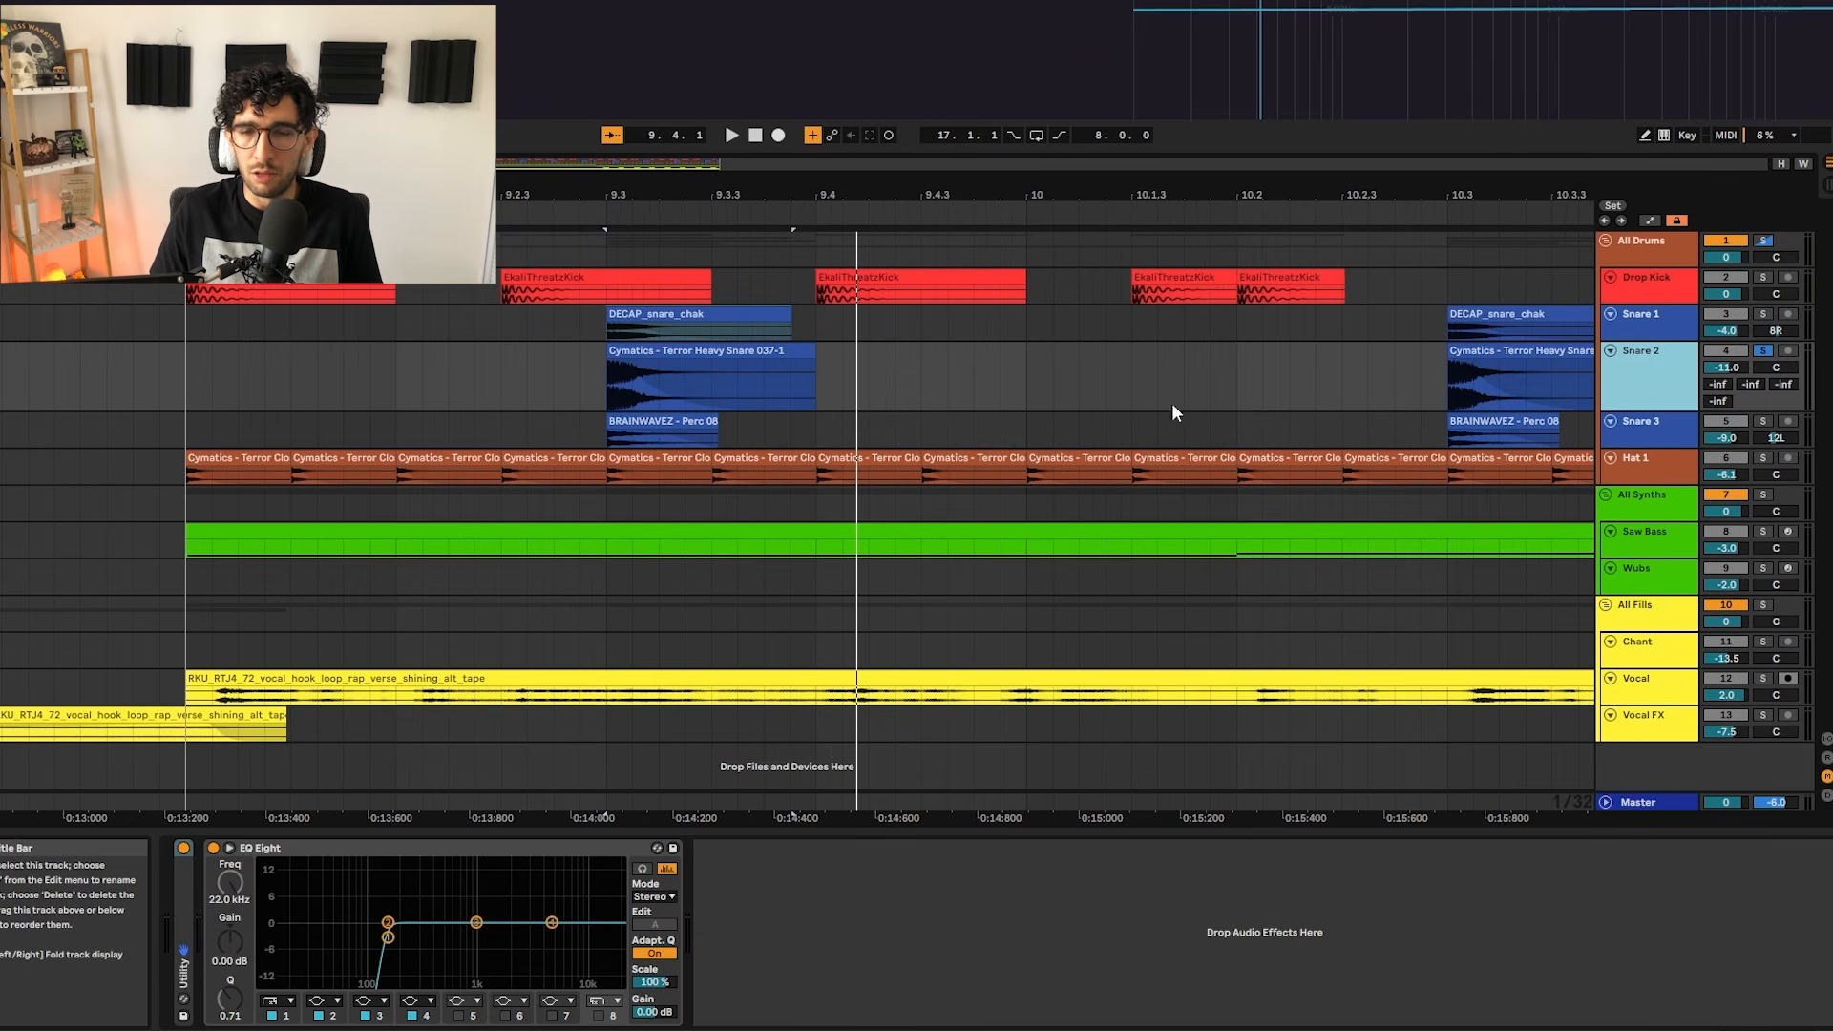
pyautogui.click(708, 351)
pyautogui.press('space')
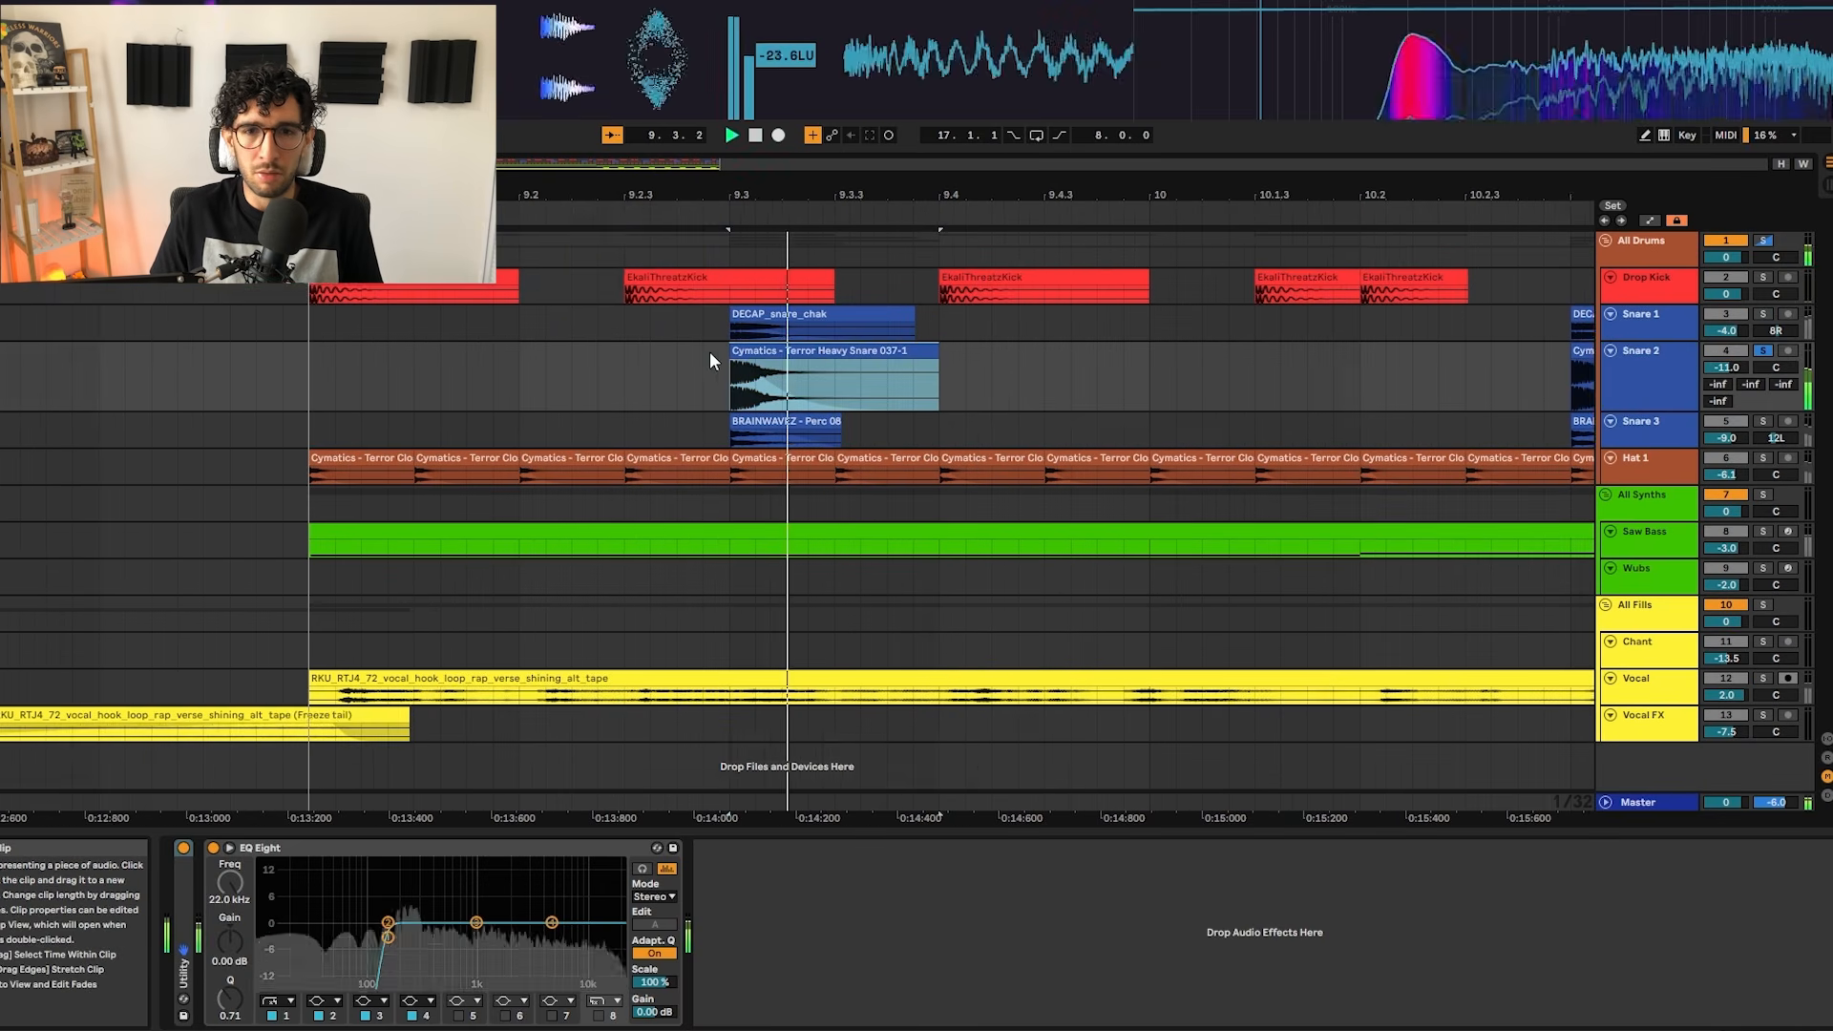
pyautogui.press('space')
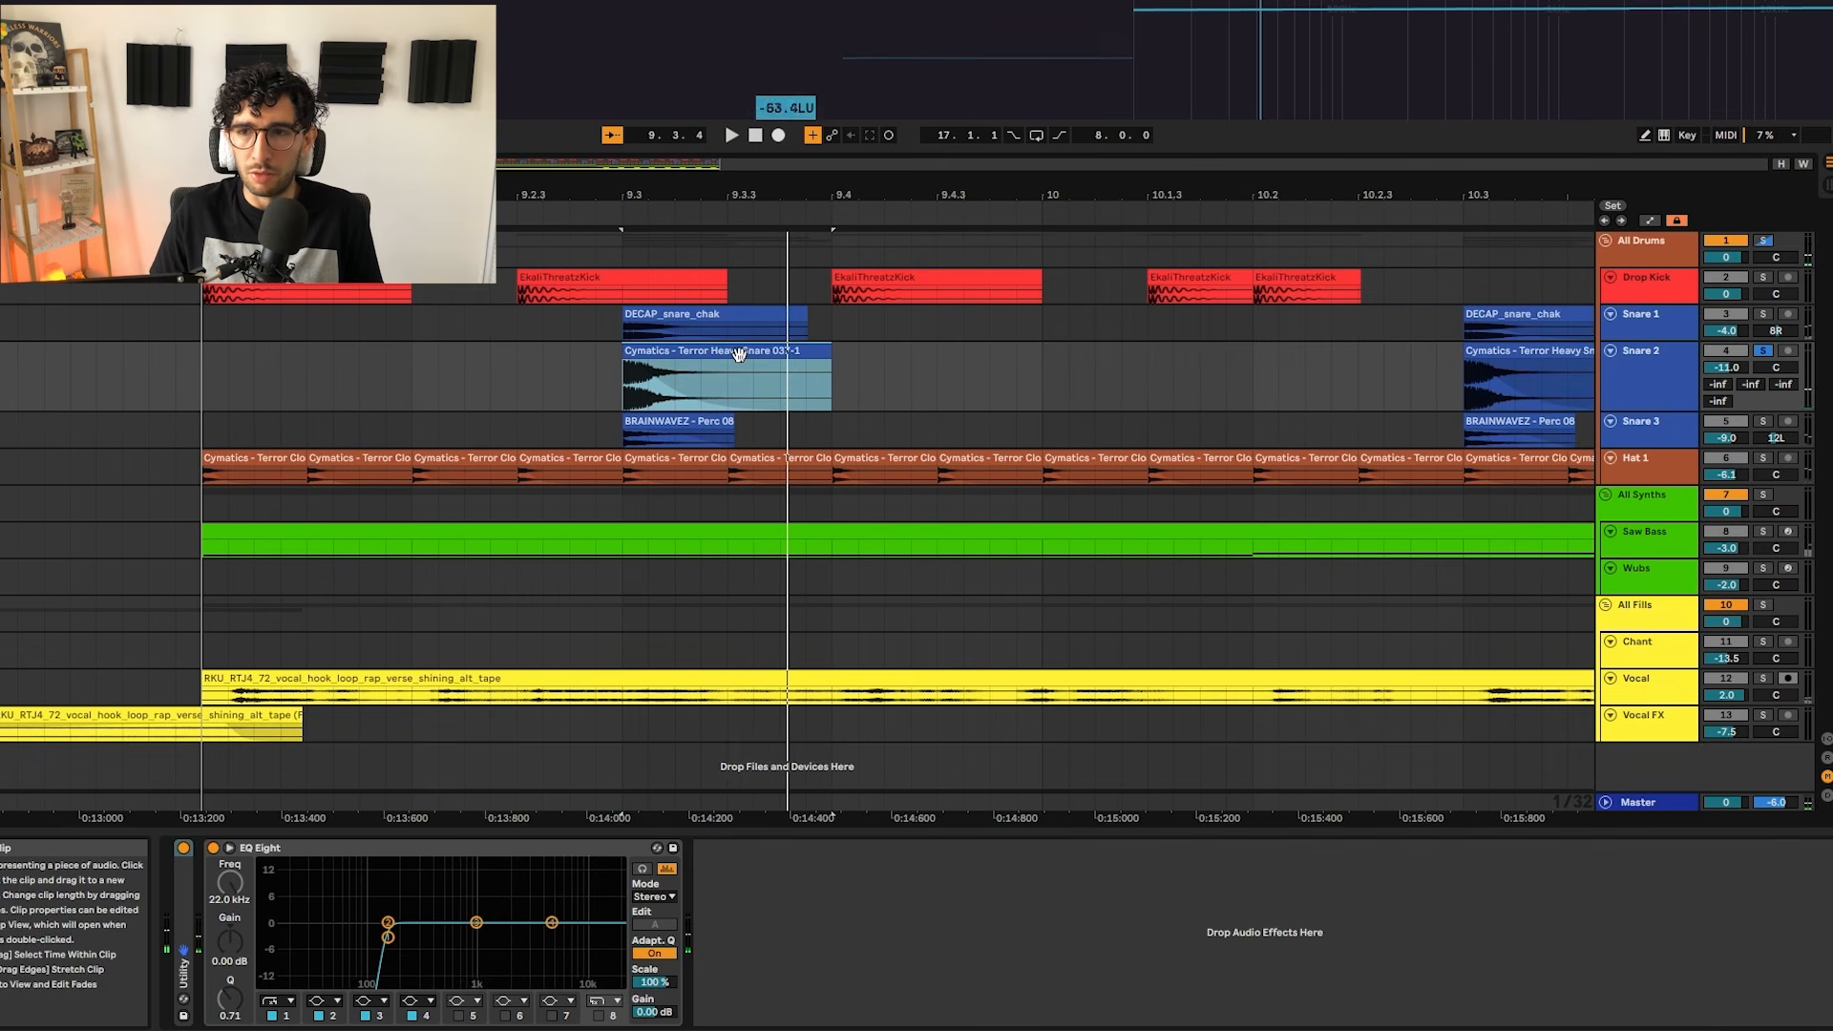
pyautogui.press('space')
pyautogui.press('space')
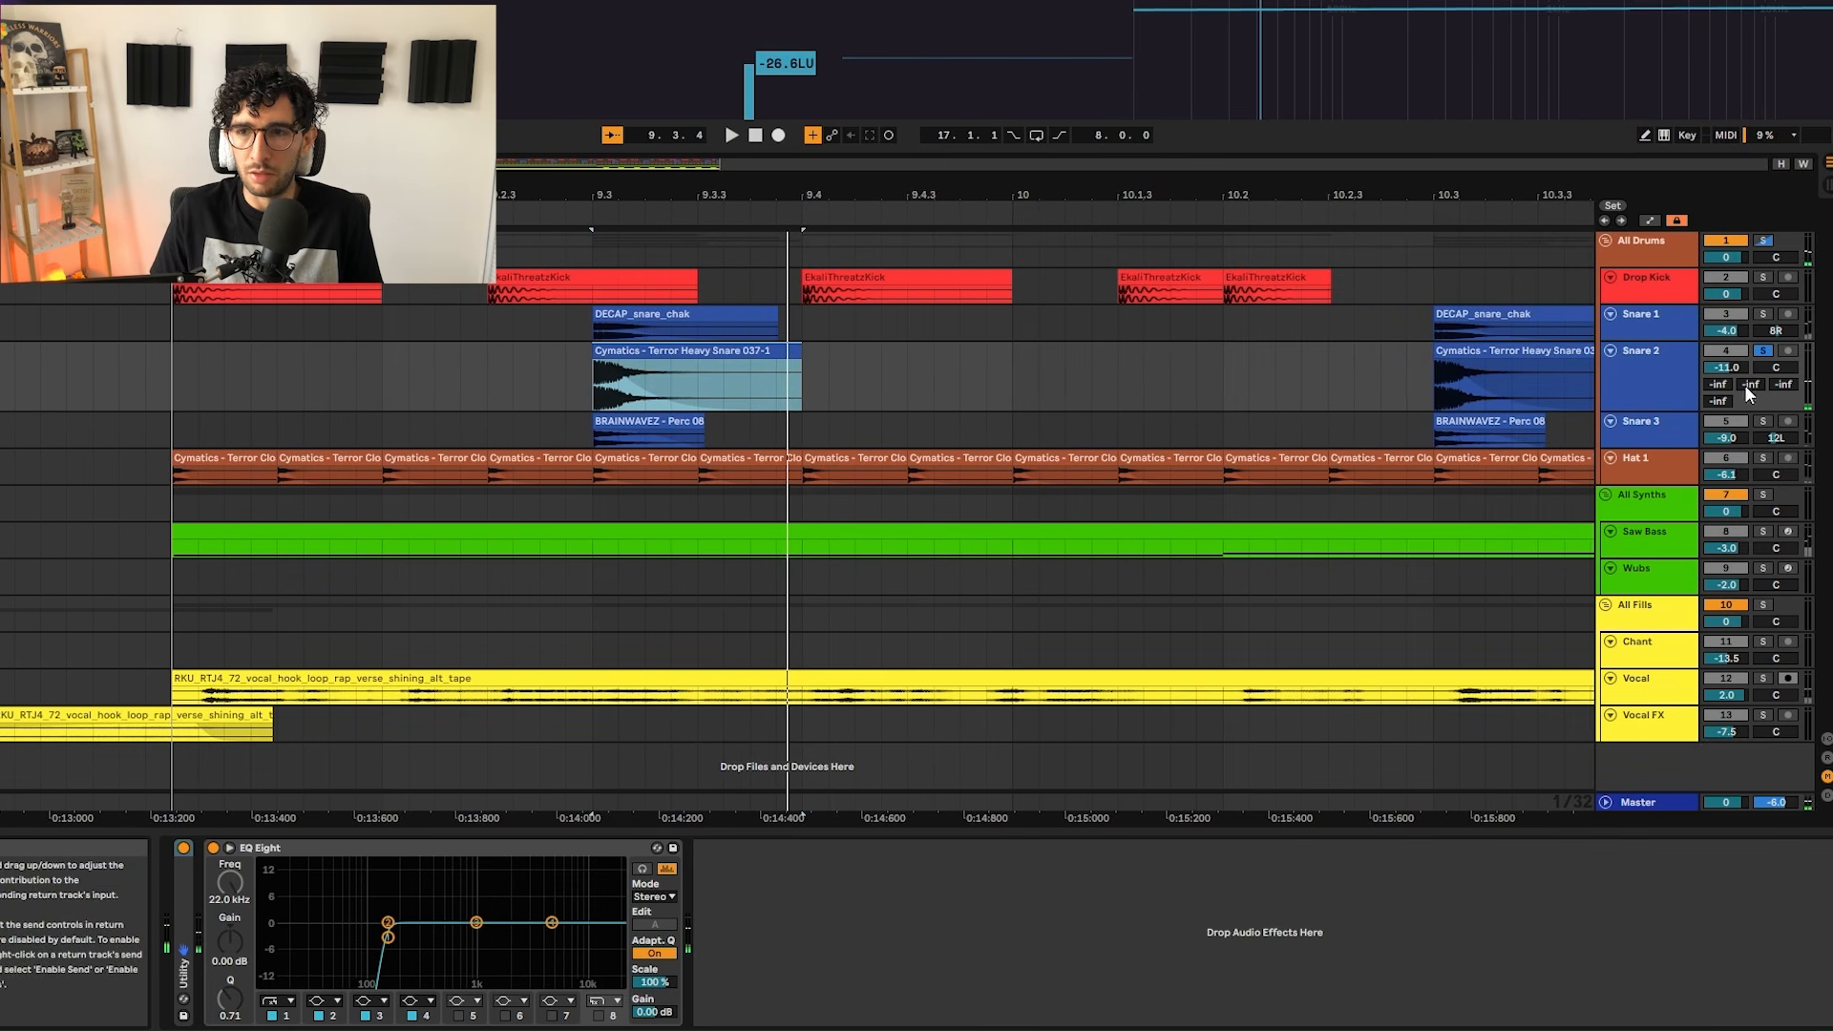
# Step: Enlarge the Snare 3 track, solo it and play its first percussion clip at 9.3
pyautogui.click(1674, 426)
pyautogui.moveTo(1664, 446); pyautogui.dragTo(1664, 497)
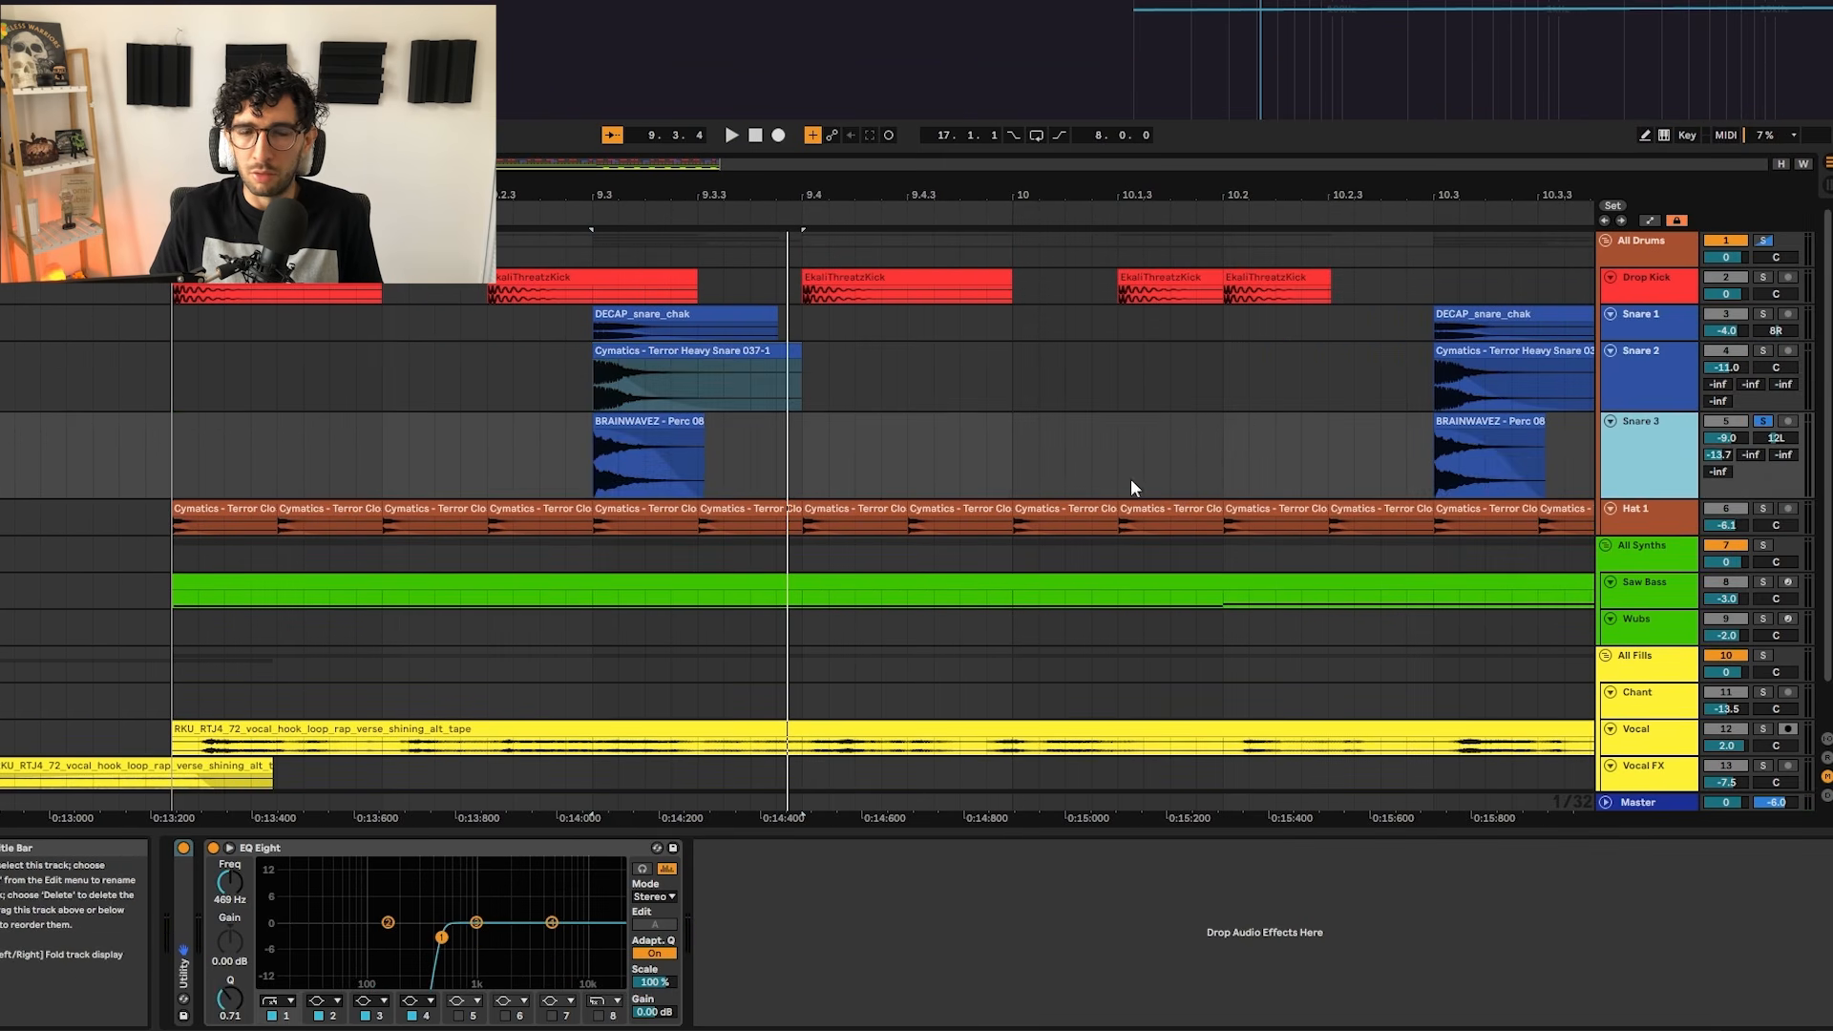
pyautogui.click(600, 458)
pyautogui.press('space')
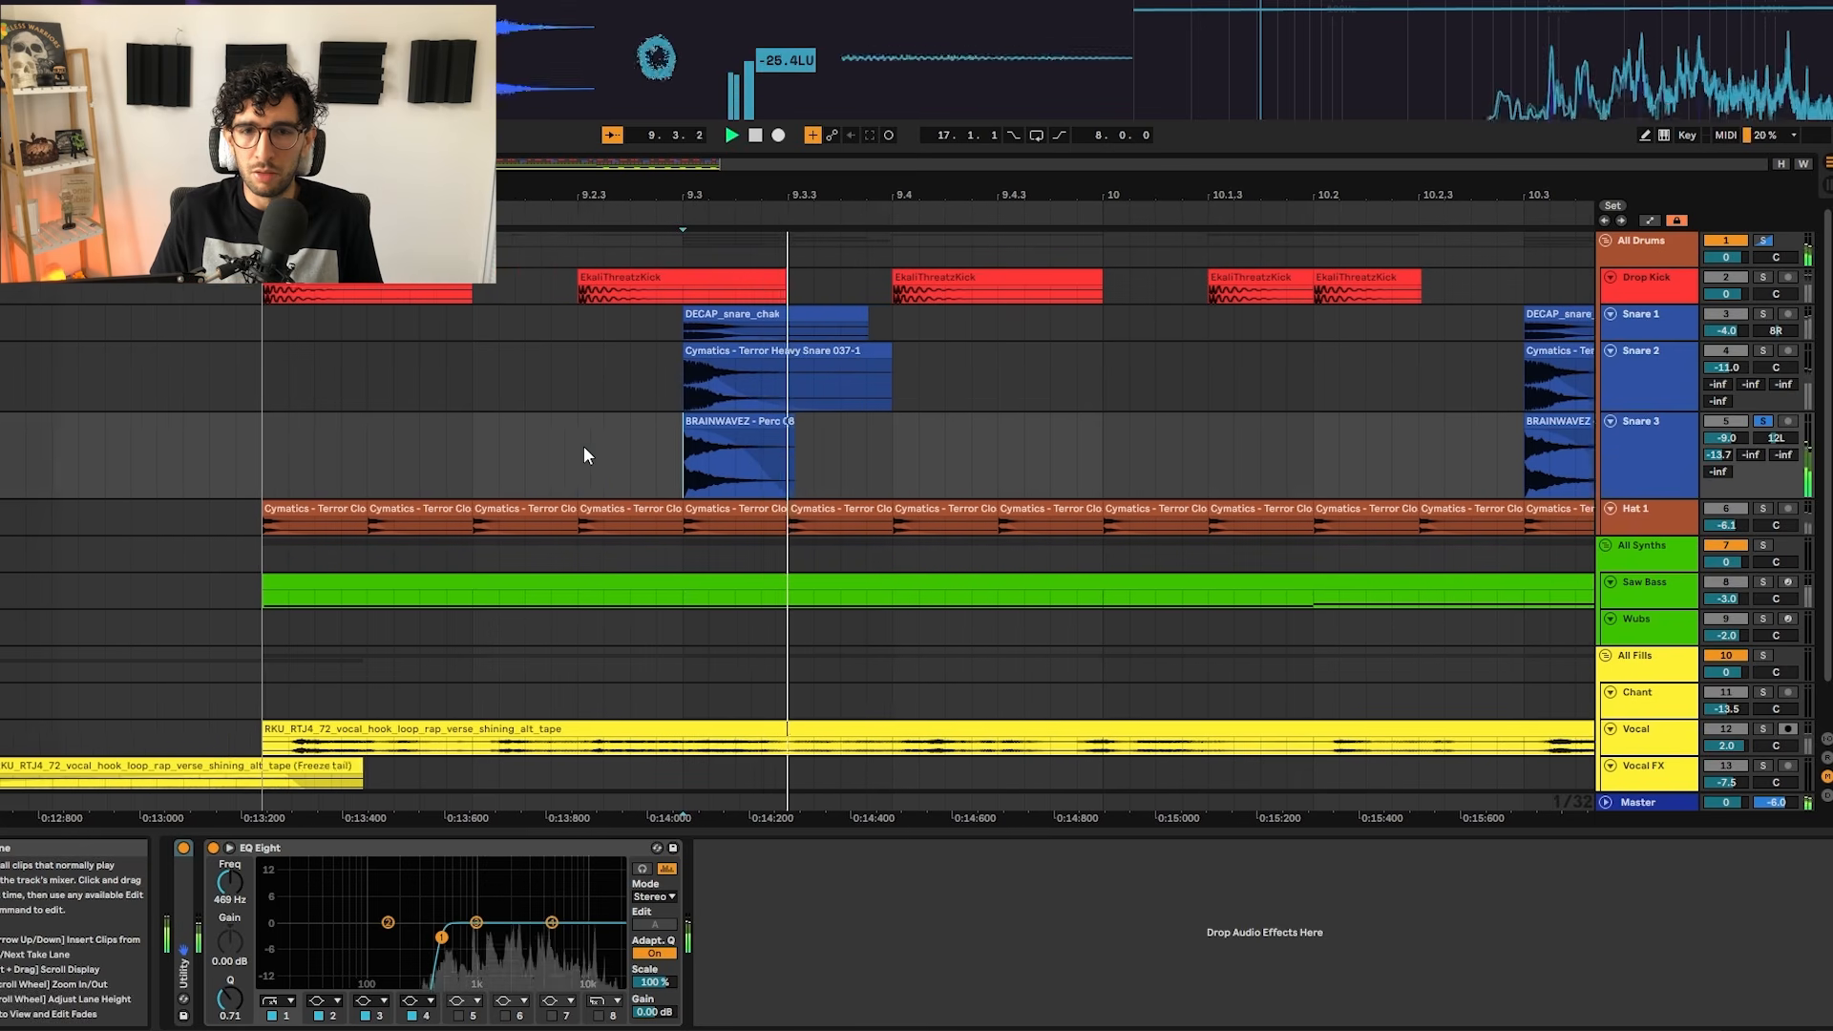
pyautogui.press('space')
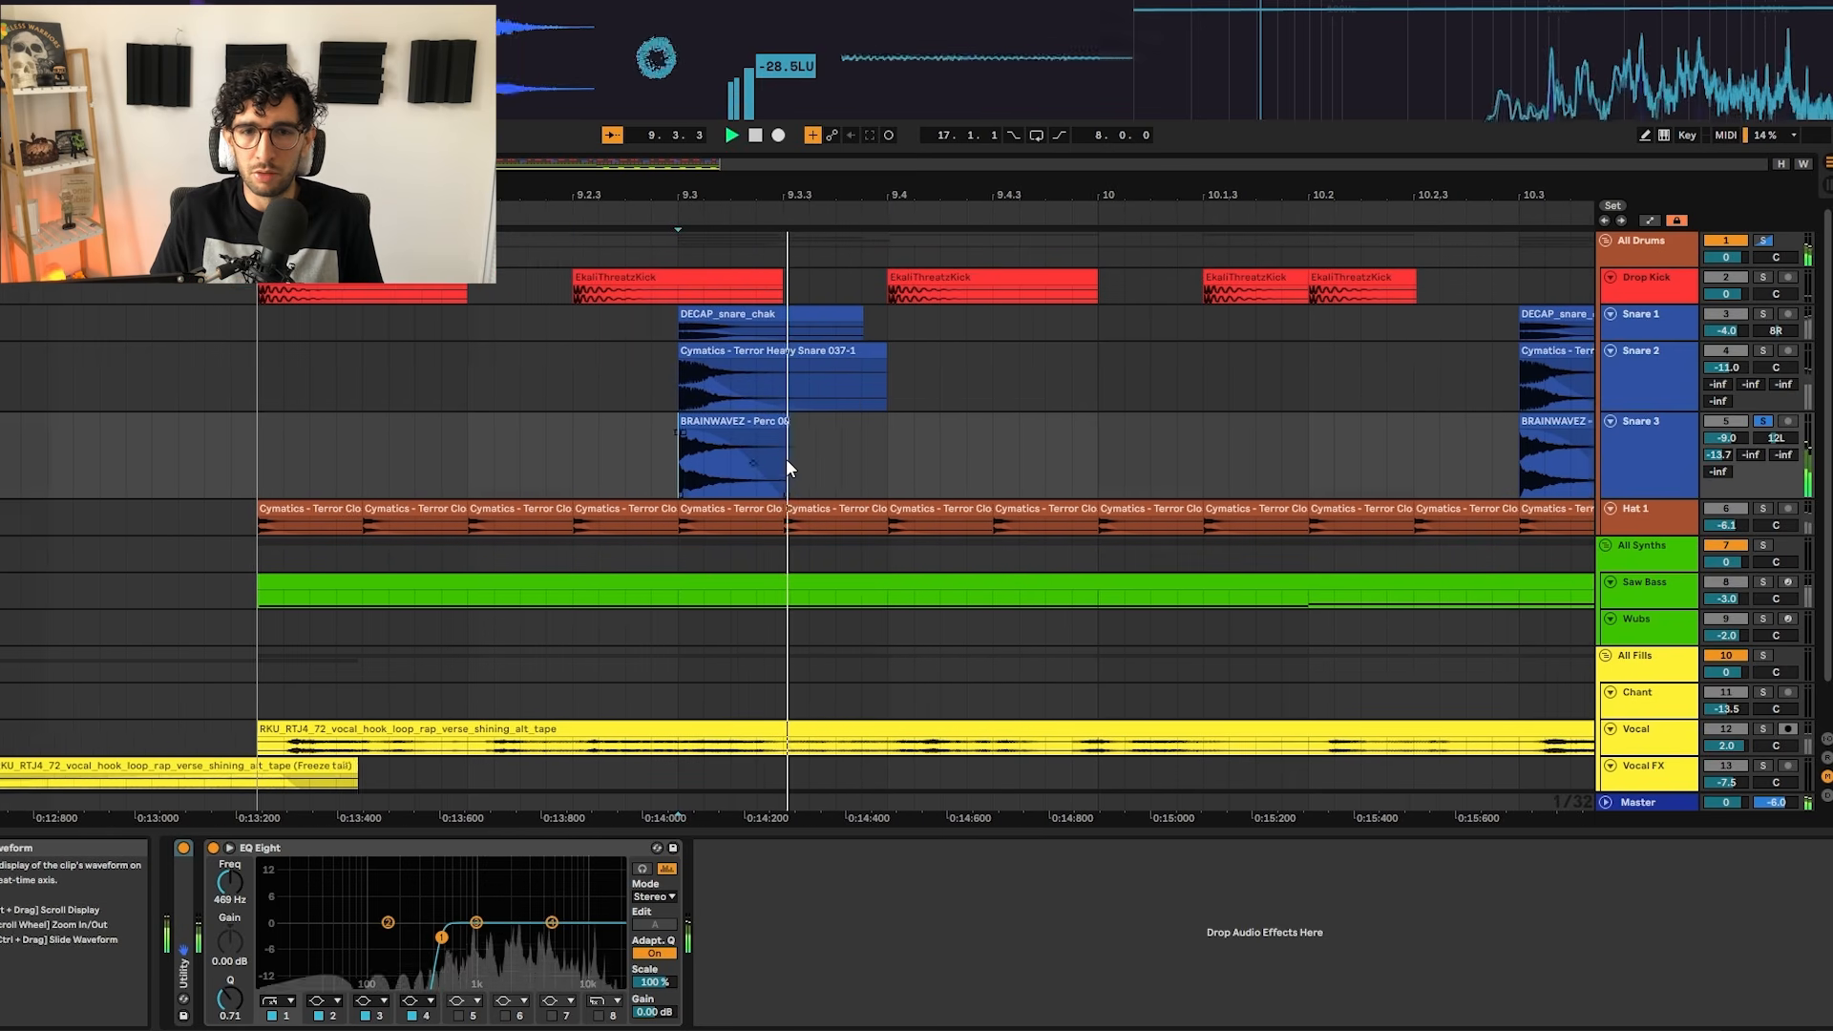
pyautogui.press('space')
# Step: Fit the track heights to the arrangement, solo all three snare tracks and play the layered snare again
pyautogui.press('h')
pyautogui.keyDown('shift'); pyautogui.click(1660, 333); pyautogui.keyUp('shift')
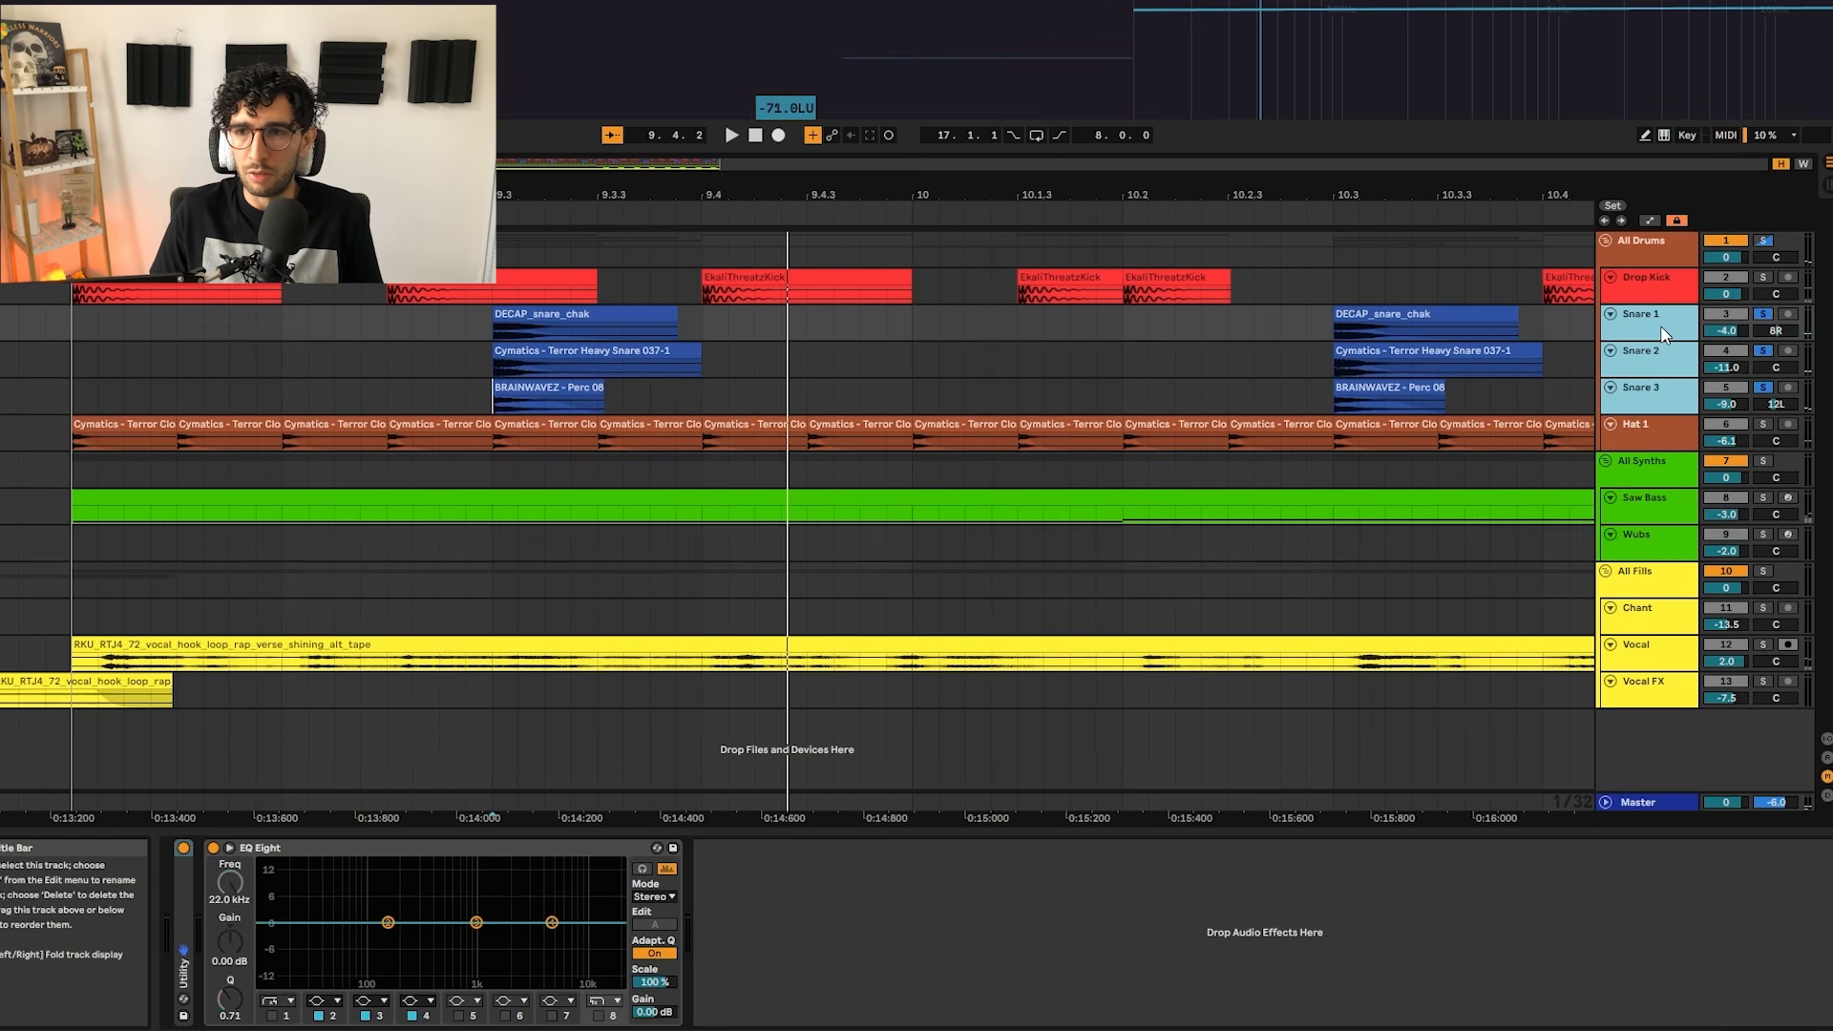
pyautogui.press('space')
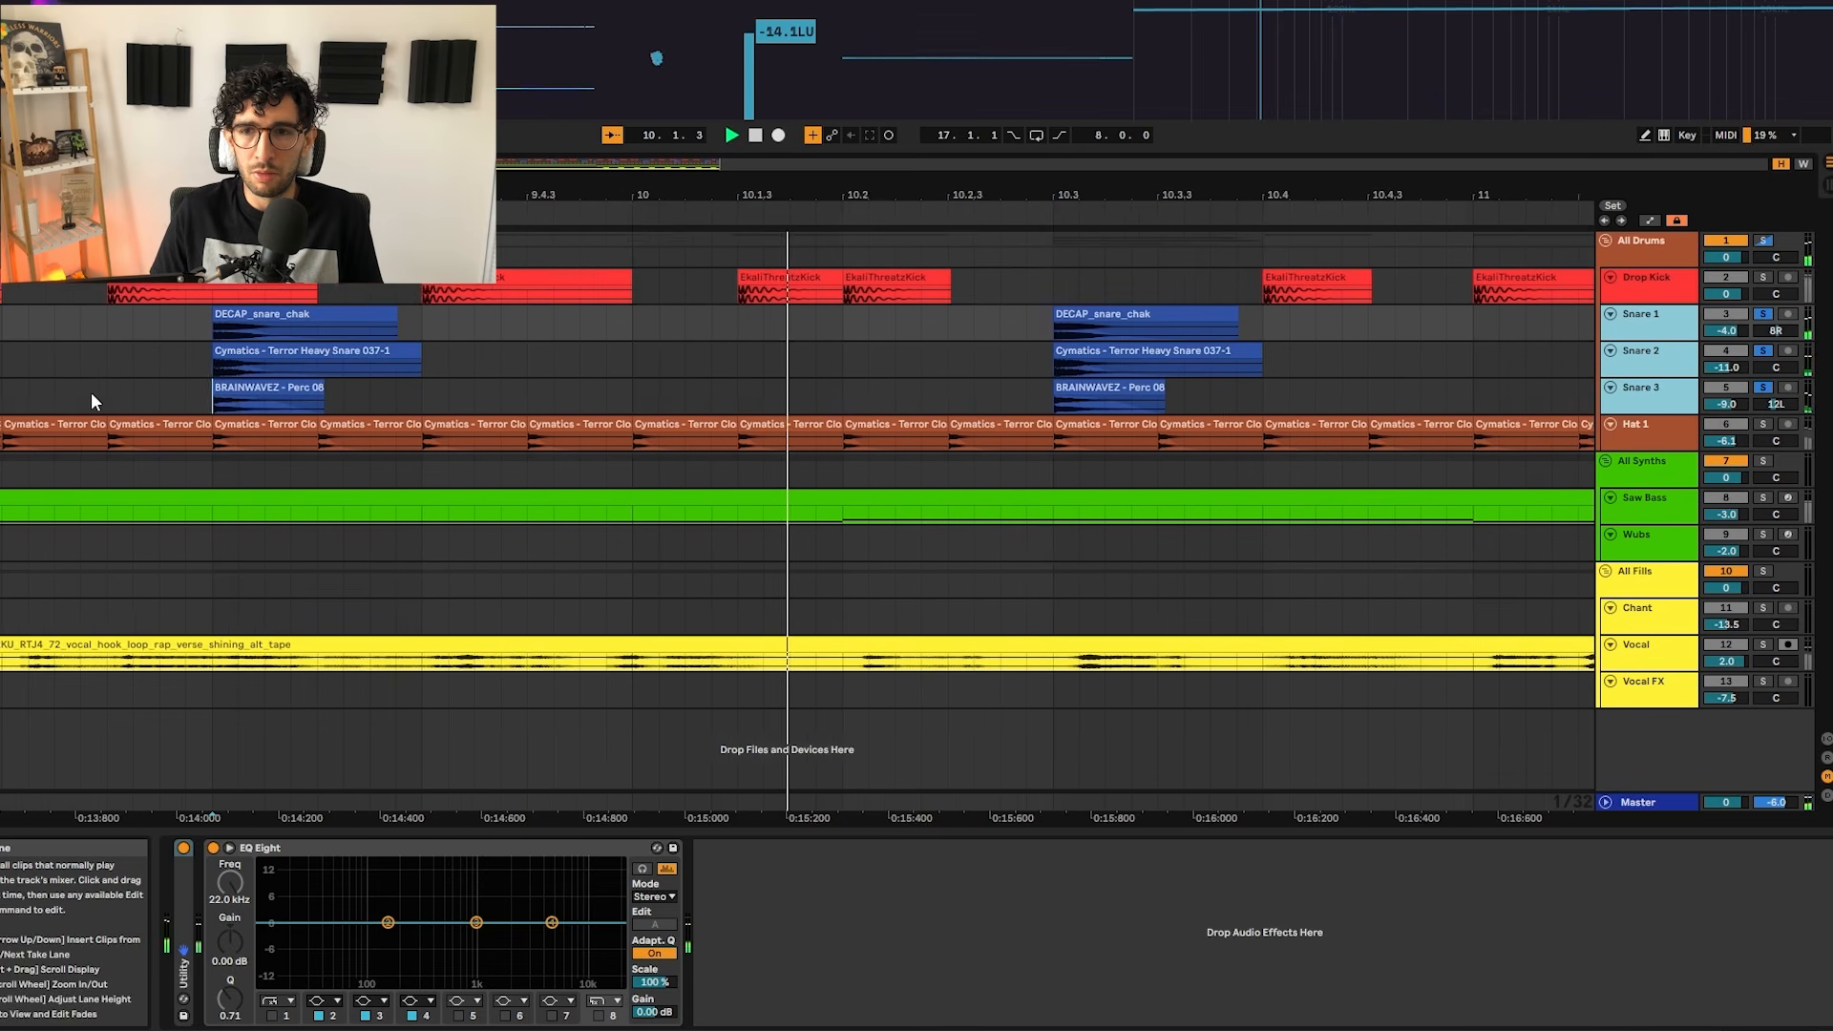
pyautogui.press('space')
pyautogui.press('x')
# Step: Solo the Hat 1 track and play the hi-hat pattern from bar 9
pyautogui.click(390, 398)
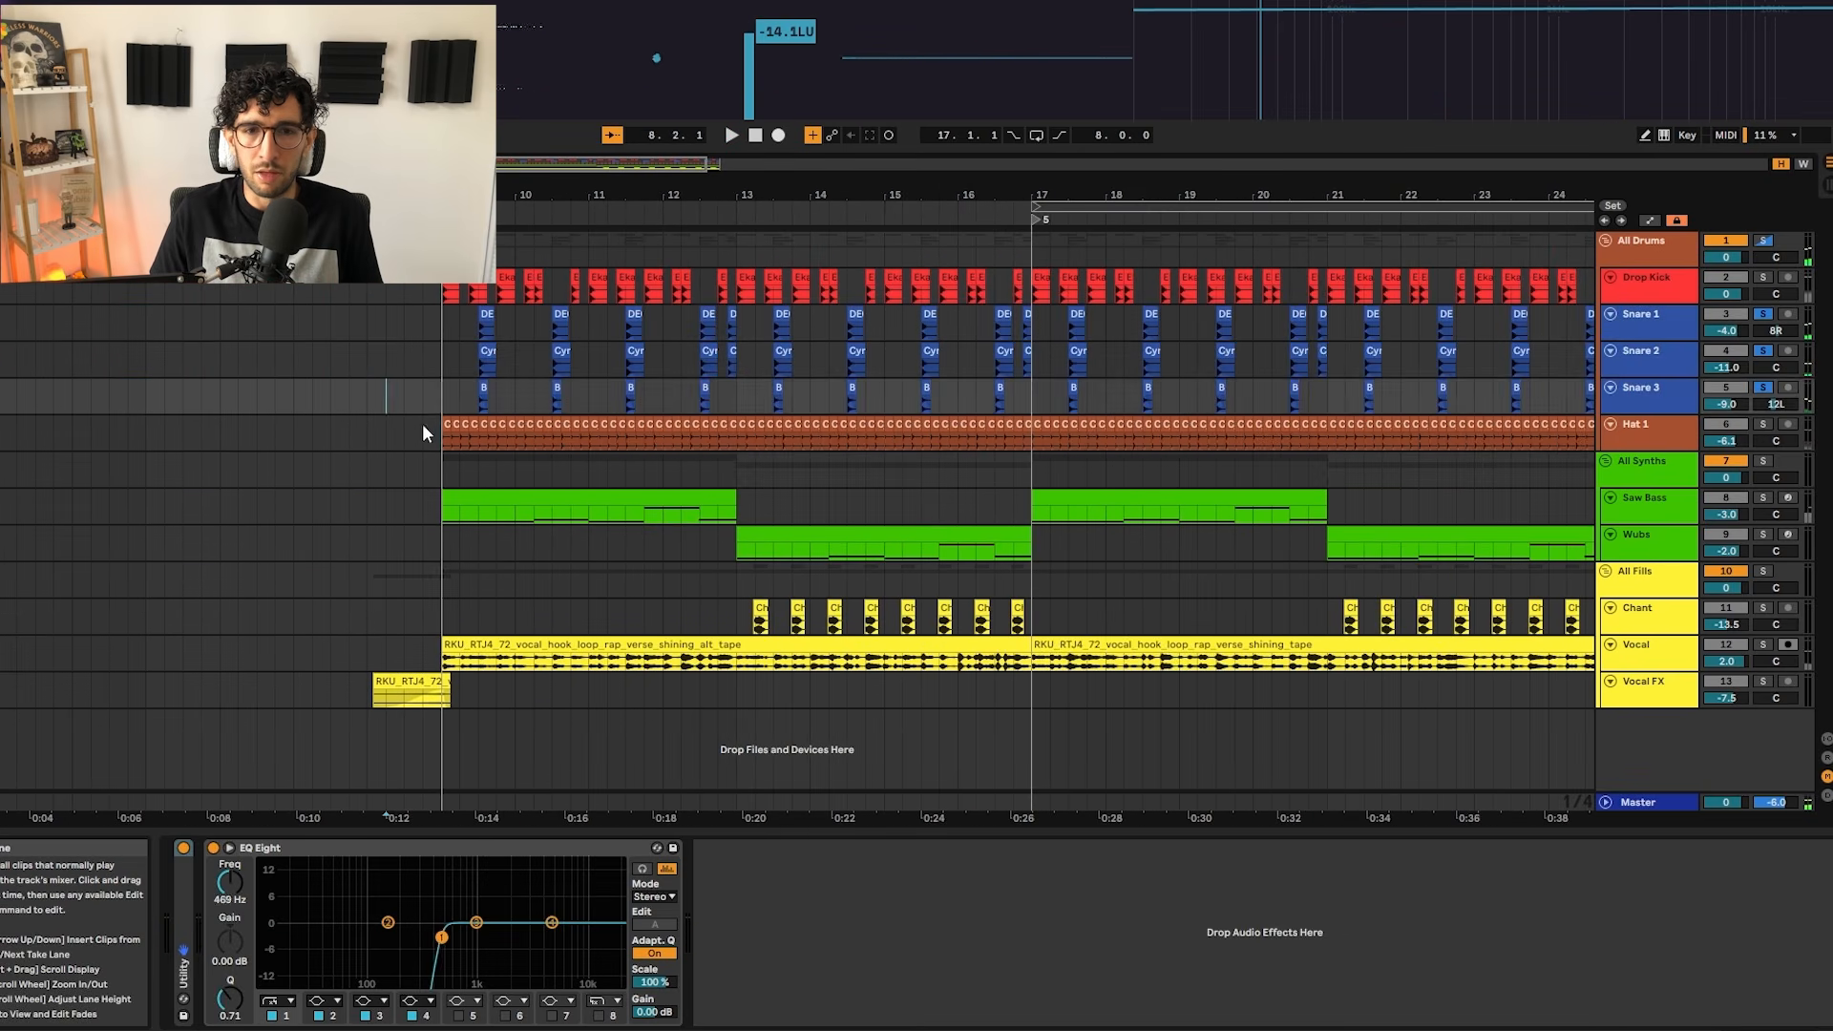
pyautogui.click(444, 436)
pyautogui.press('s')
pyautogui.scroll(5, 444, 435)
pyautogui.press('space')
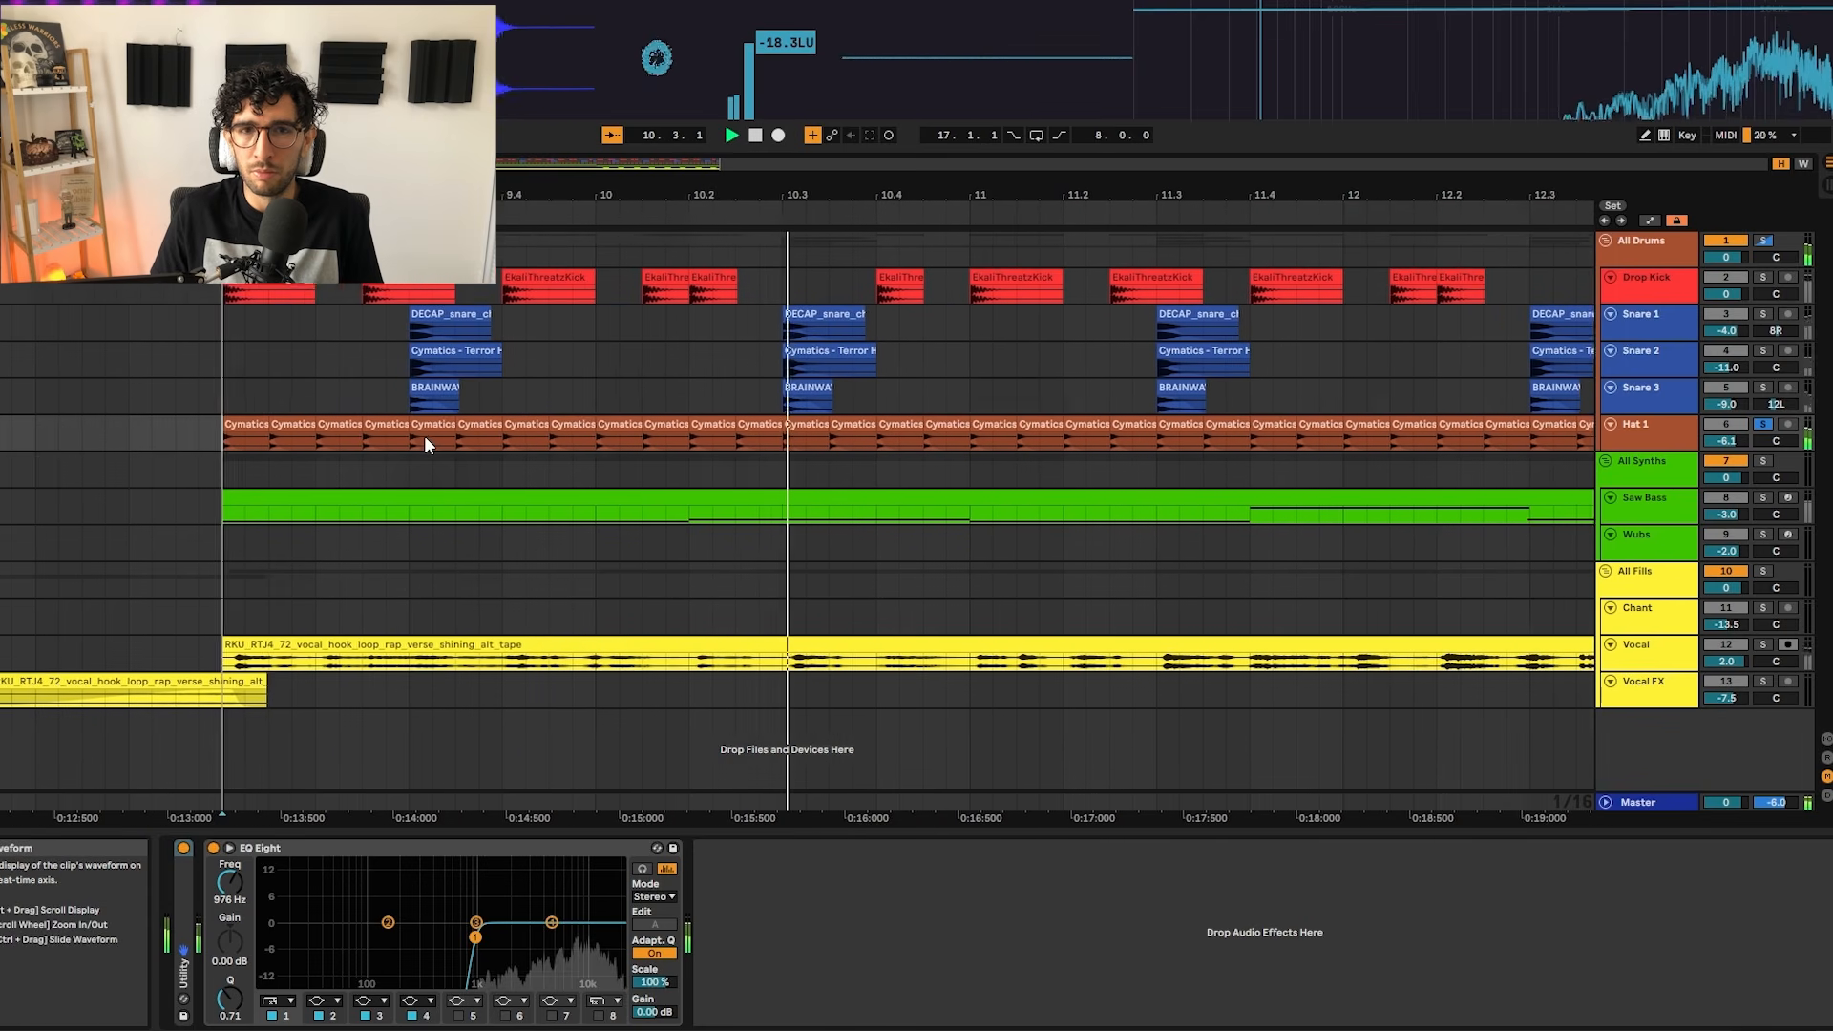
pyautogui.scroll(-5, 424, 435)
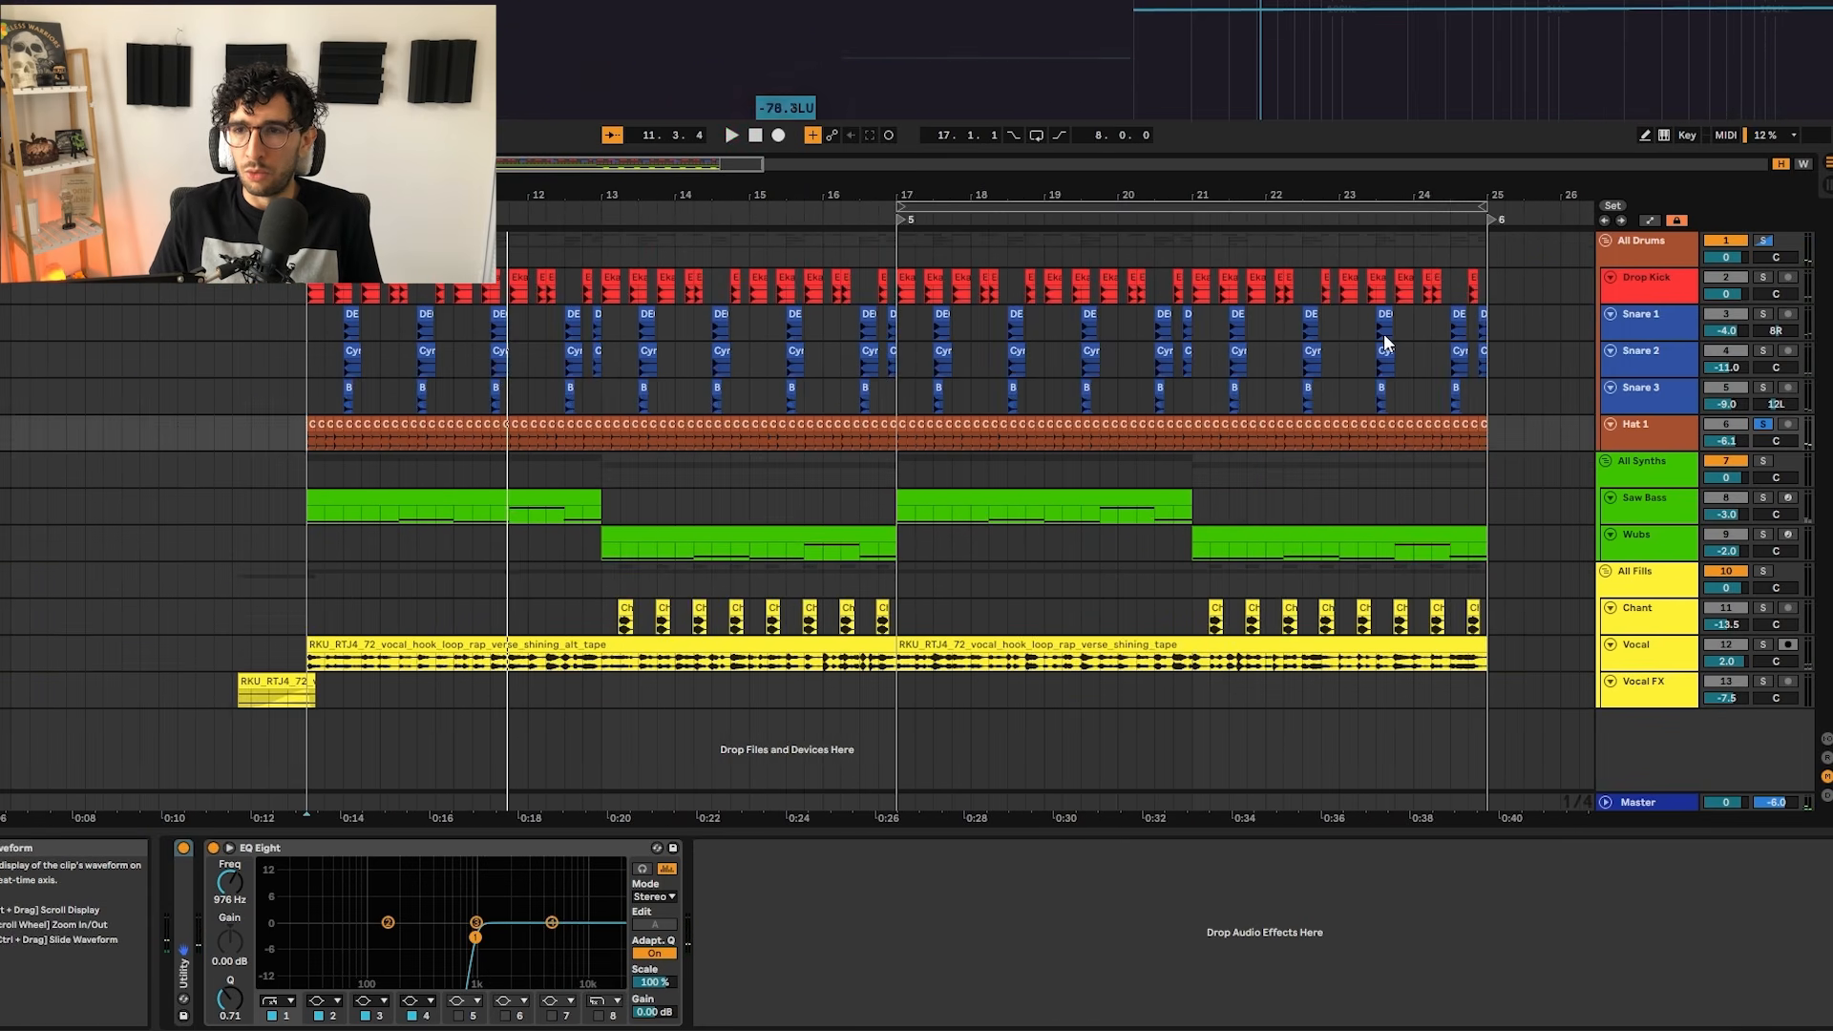
# Step: Show the automation lanes and examine the All Synths group's SC sidechain curve against the kick and snare hits, and hide the lanes
pyautogui.click(1643, 465)
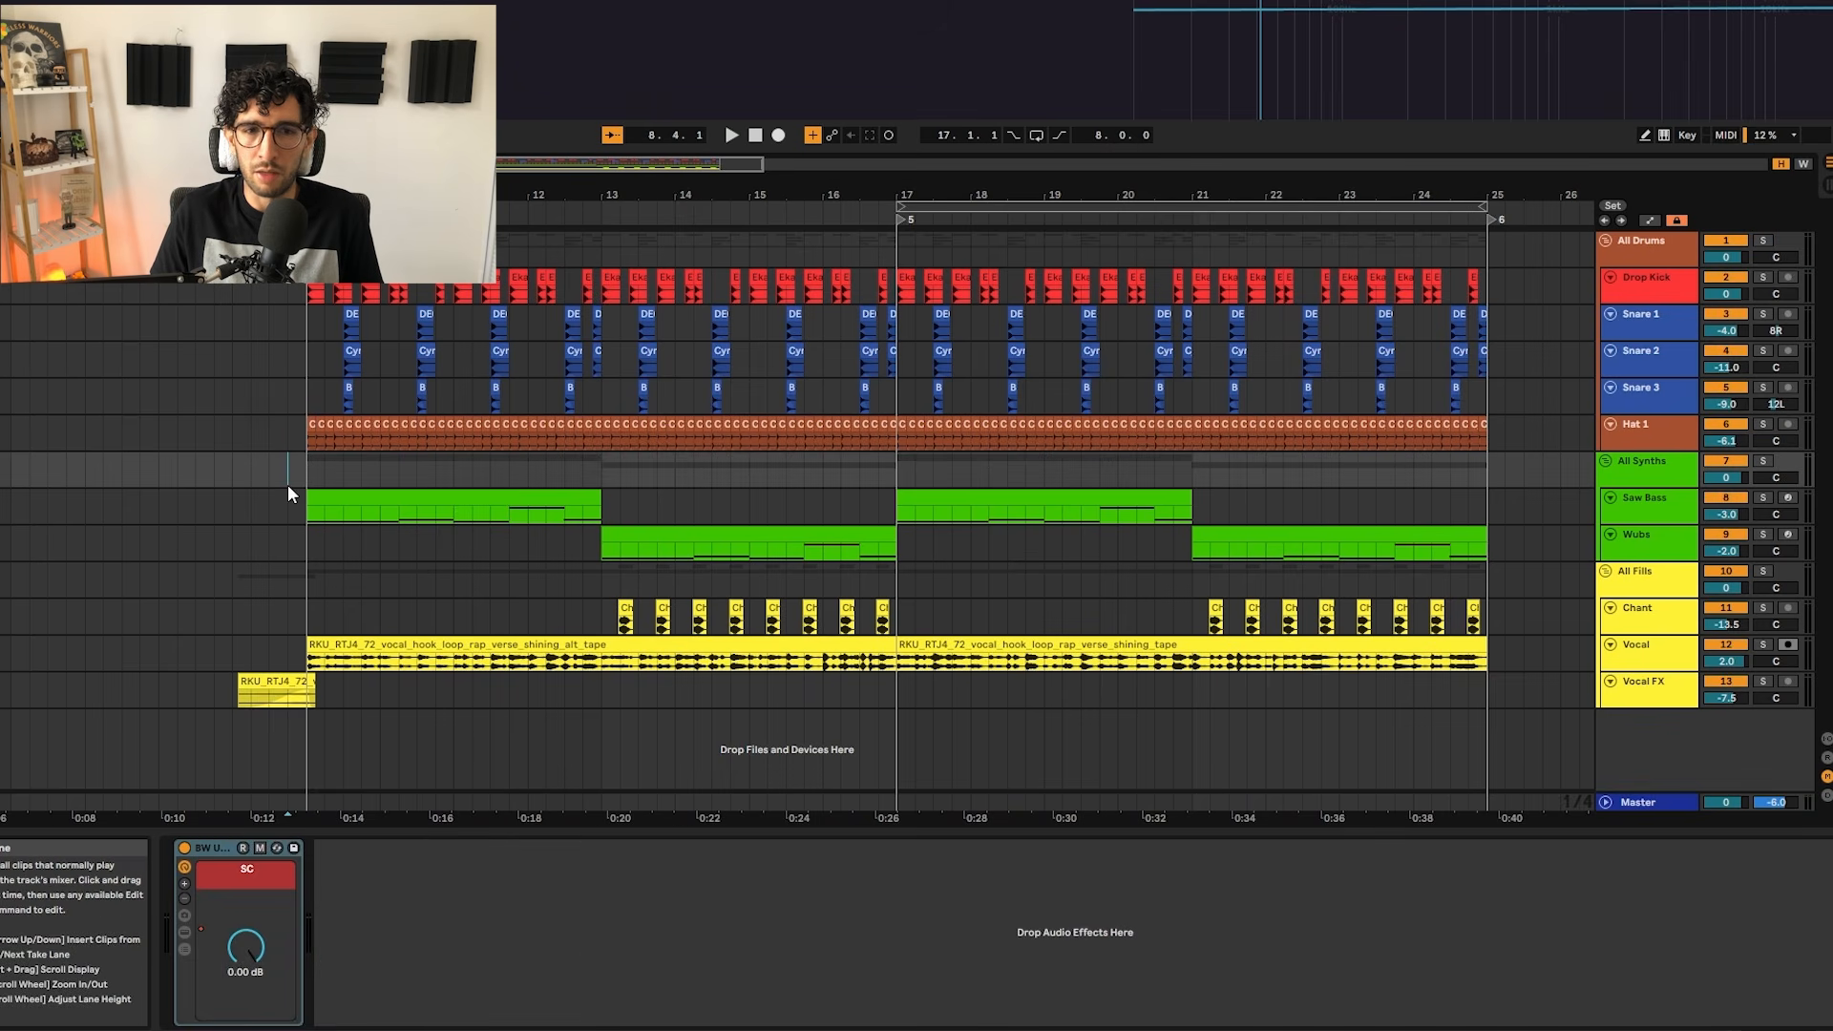
pyautogui.click(417, 498)
pyautogui.click(1645, 482)
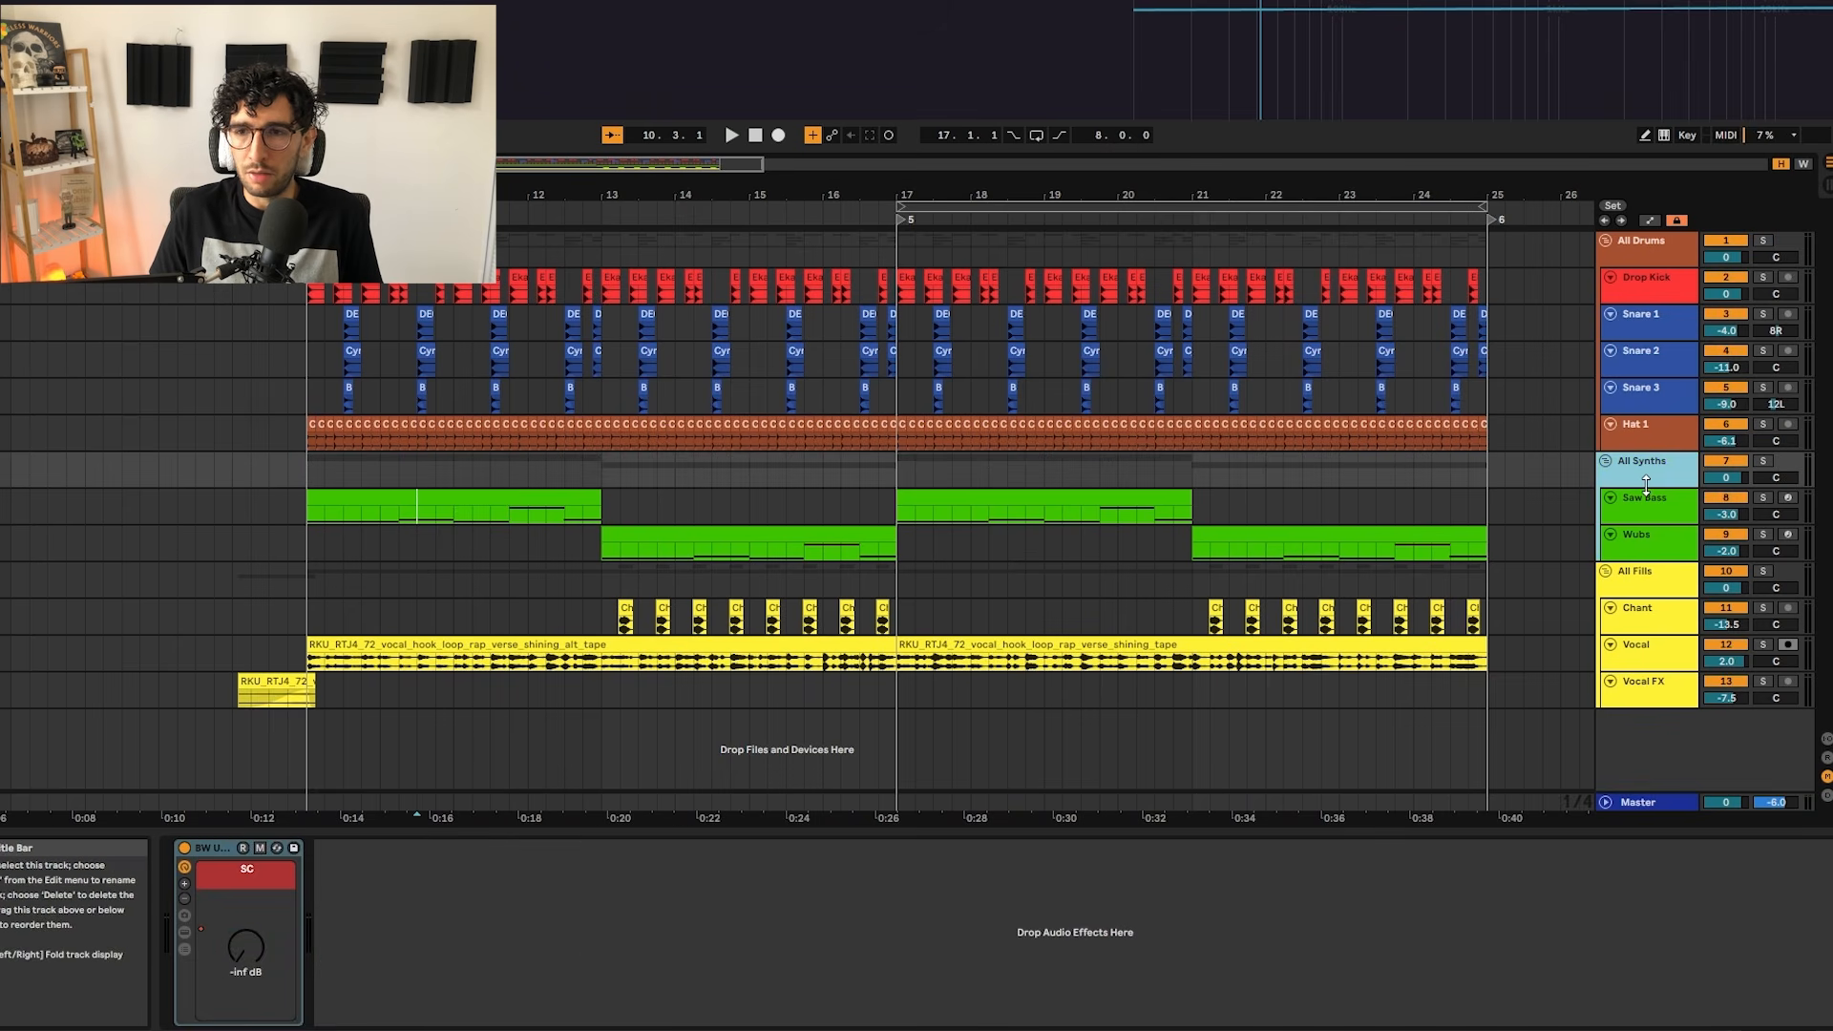
pyautogui.press('a')
pyautogui.scroll(5, 323, 567)
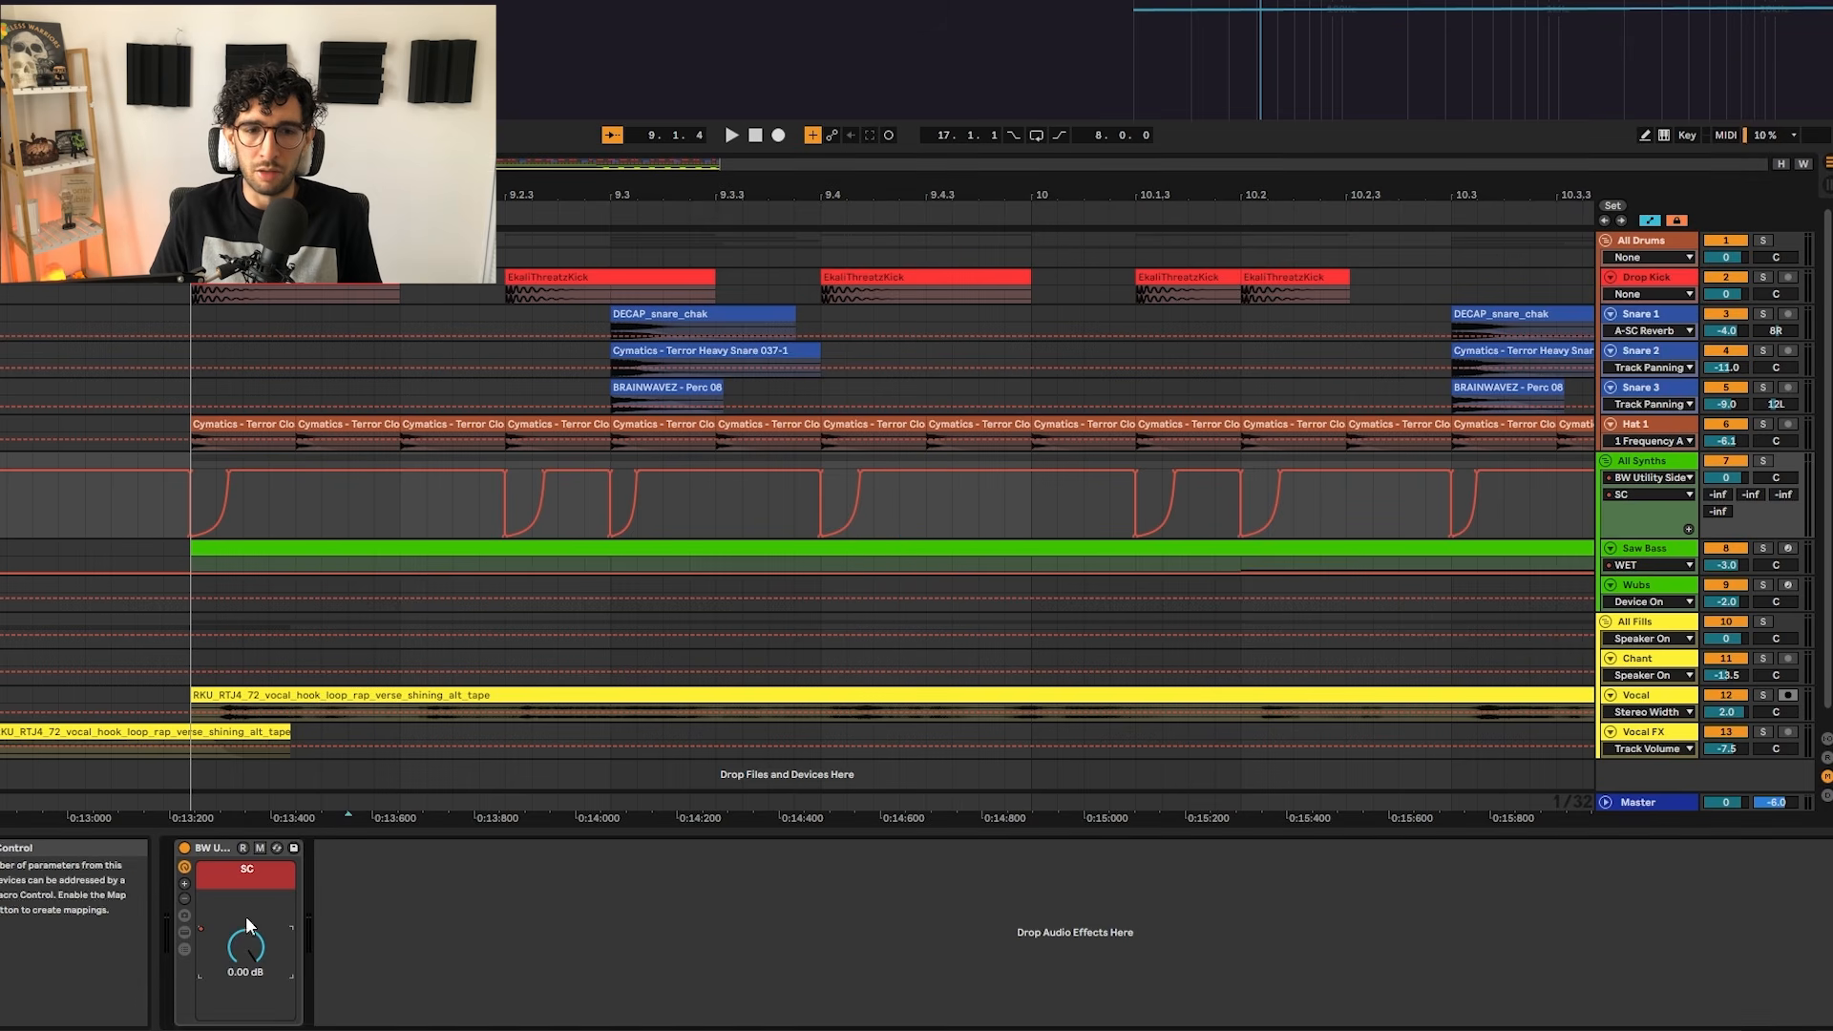
pyautogui.scroll(-3, 517, 501)
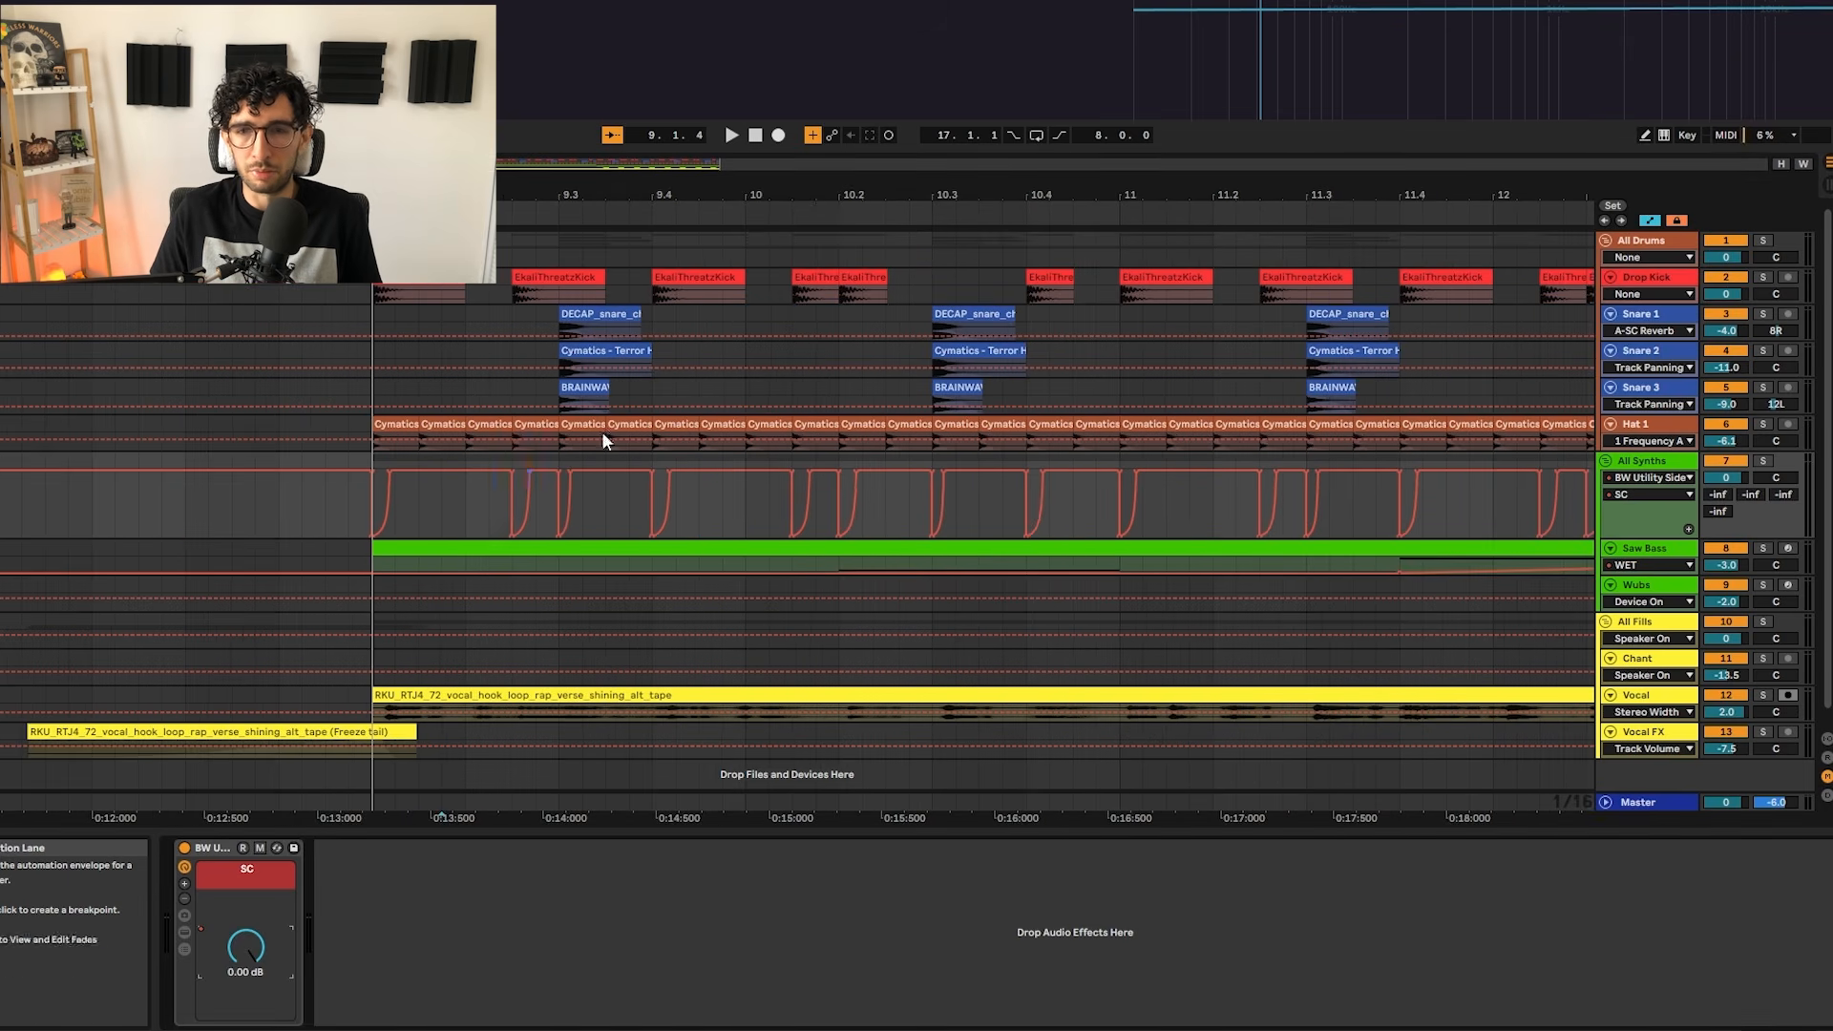
pyautogui.press('a')
# Step: Select the first Saw Bass clip, solo the Saw Bass track and play it from bar 9
pyautogui.scroll(-3, 639, 519)
pyautogui.click(772, 532)
pyautogui.scroll(-2, 771, 537)
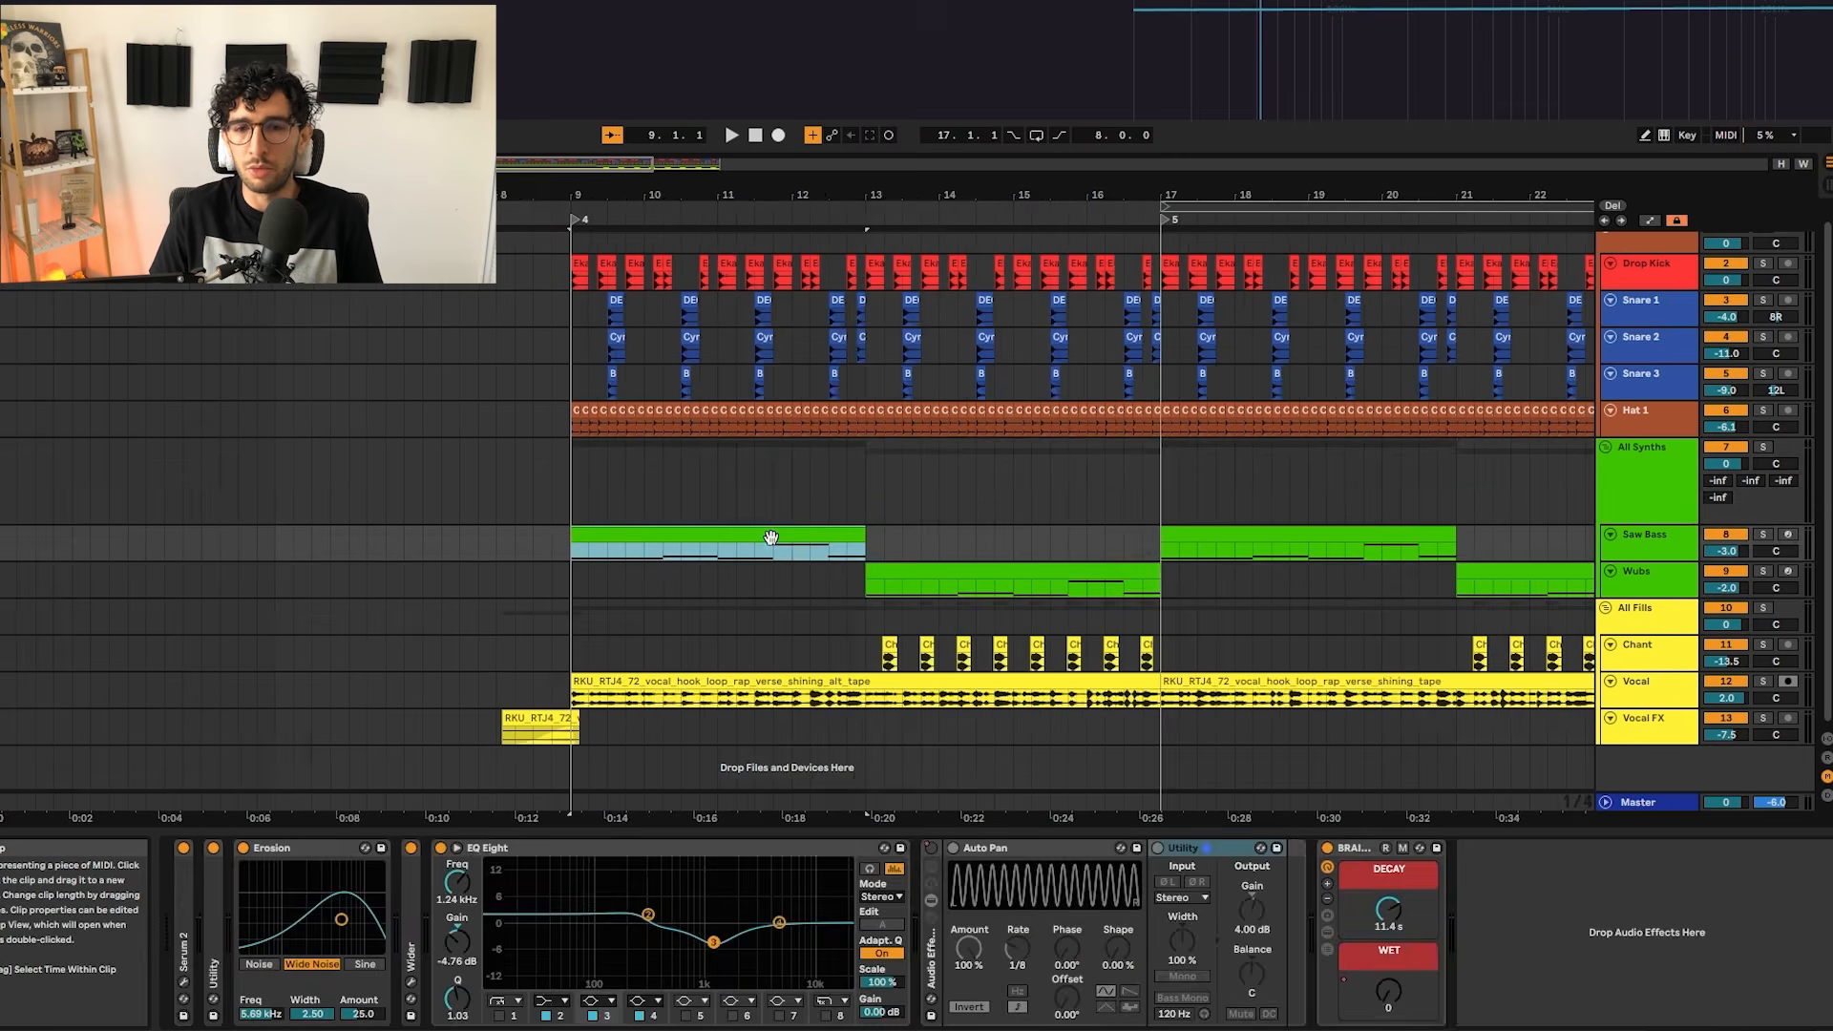
pyautogui.click(1655, 568)
pyautogui.click(1659, 554)
pyautogui.press('s')
pyautogui.press('space')
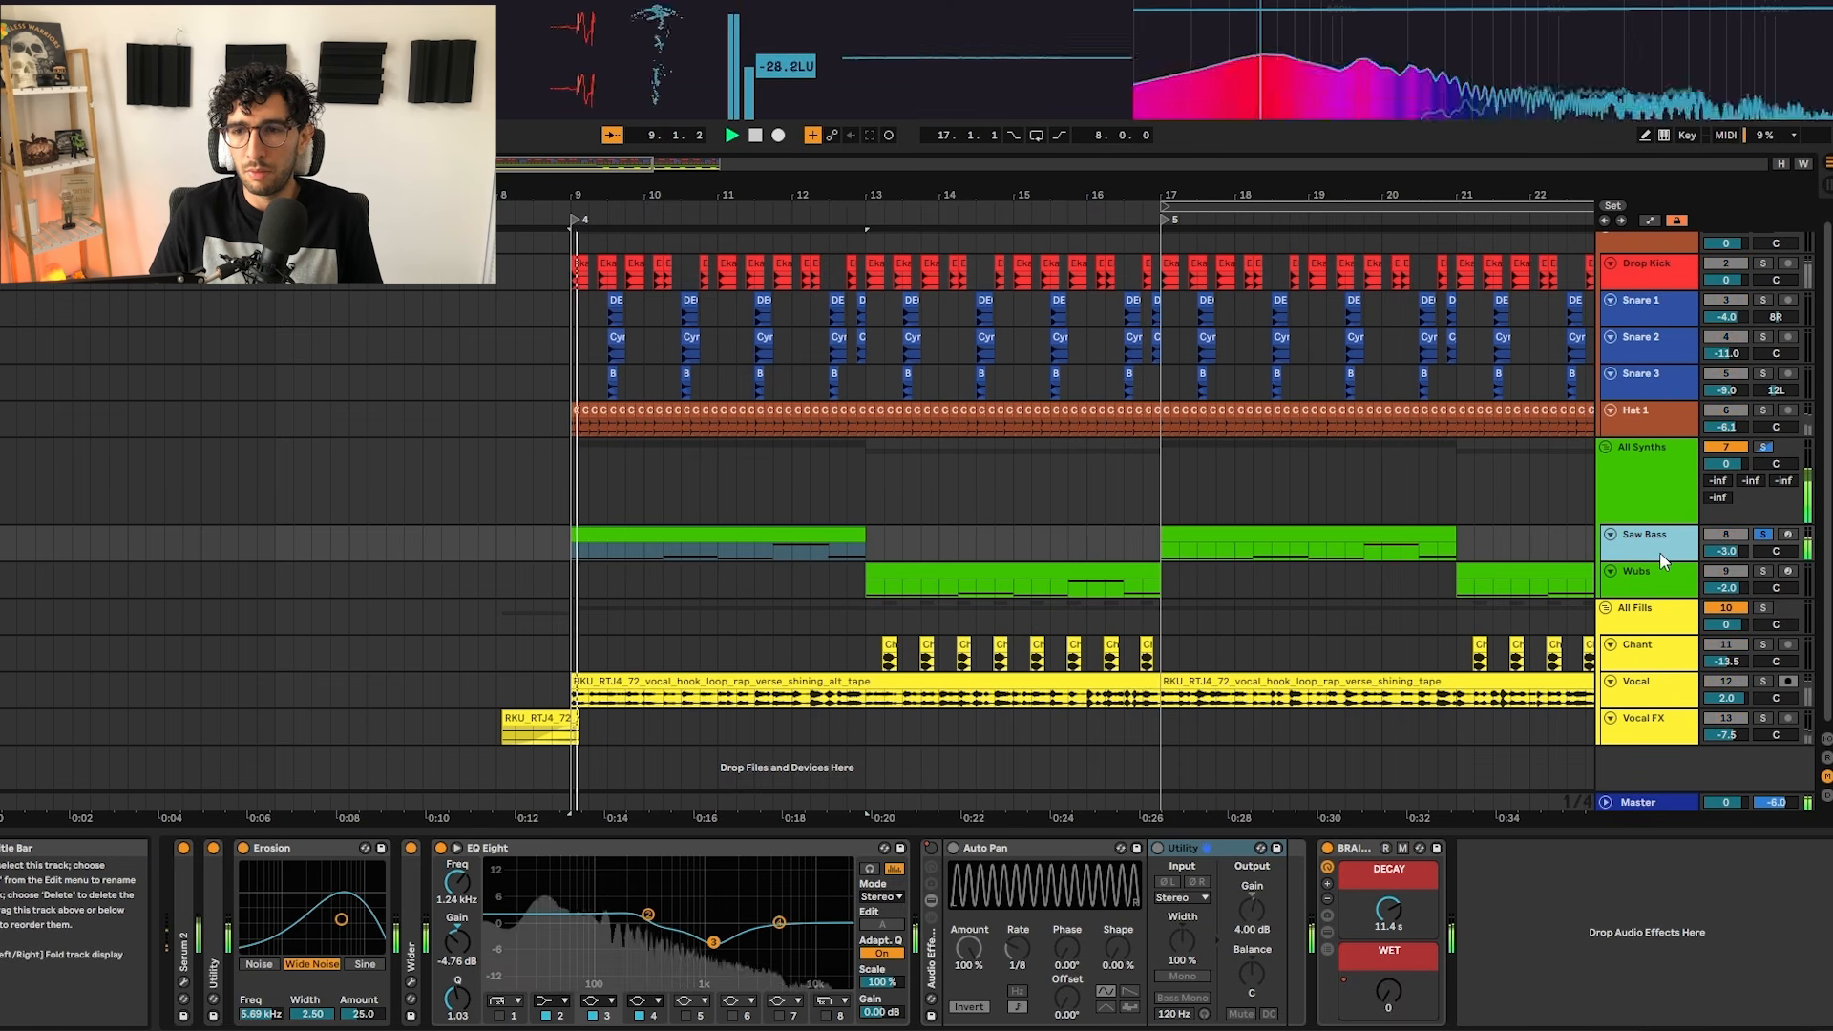
# Step: Enlarge the Saw Bass track to show the notes in its clips, and stop playback near the first clip's end
pyautogui.moveTo(1659, 561); pyautogui.dragTo(1658, 629)
pyautogui.moveTo(857, 570); pyautogui.dragTo(645, 569)
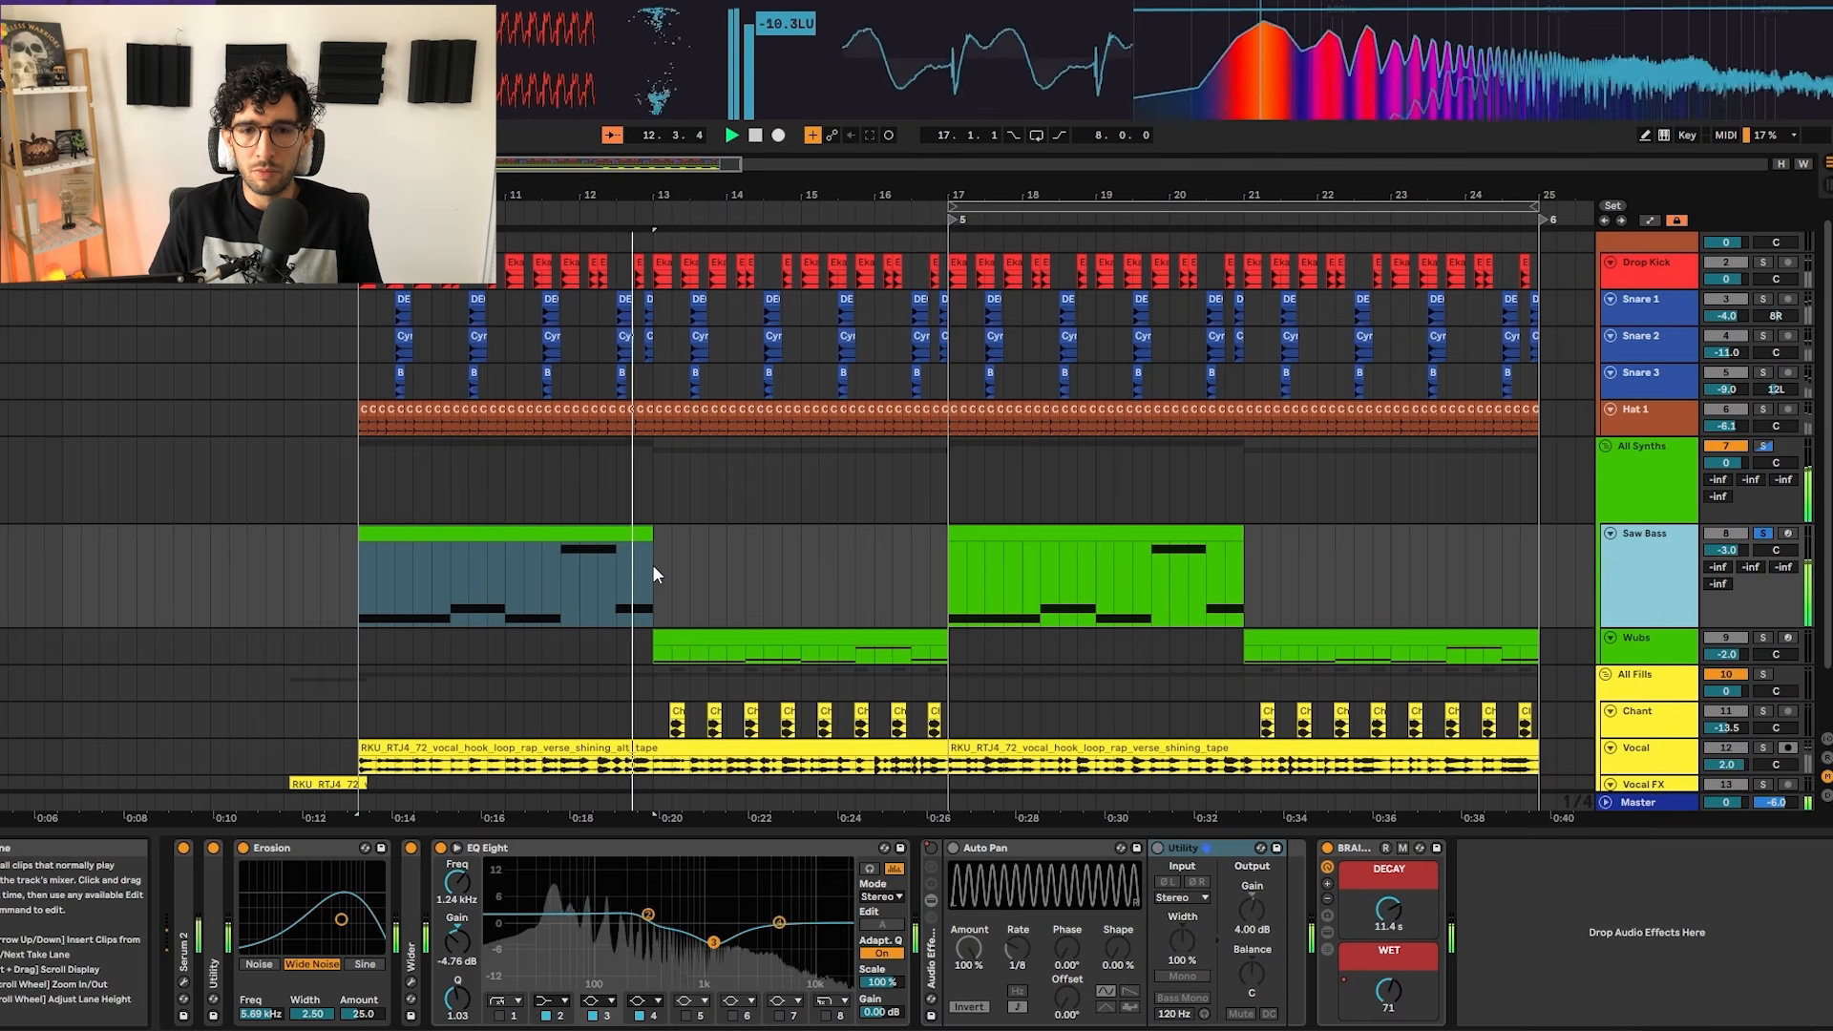
pyautogui.press('space')
# Step: Inspect the Auto Pan device on Saw Bass and play the second Saw Bass clip from bar 17
pyautogui.click(952, 565)
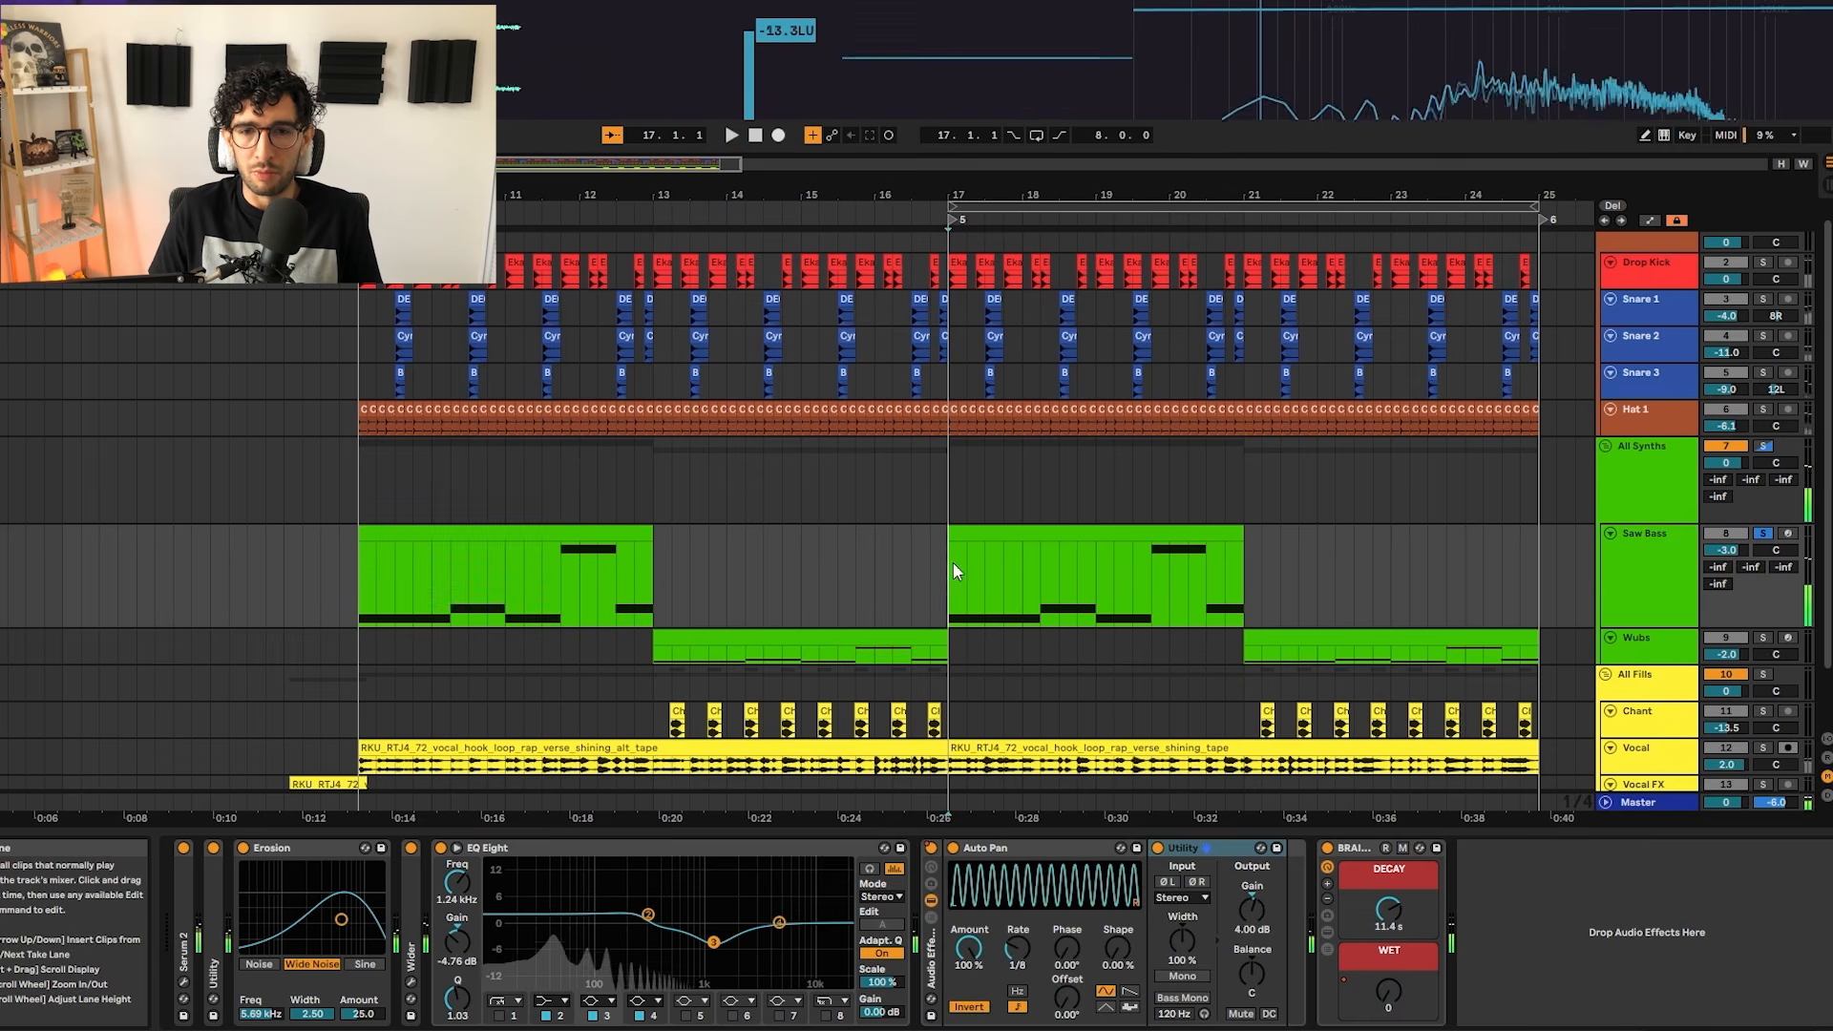
pyautogui.click(1022, 856)
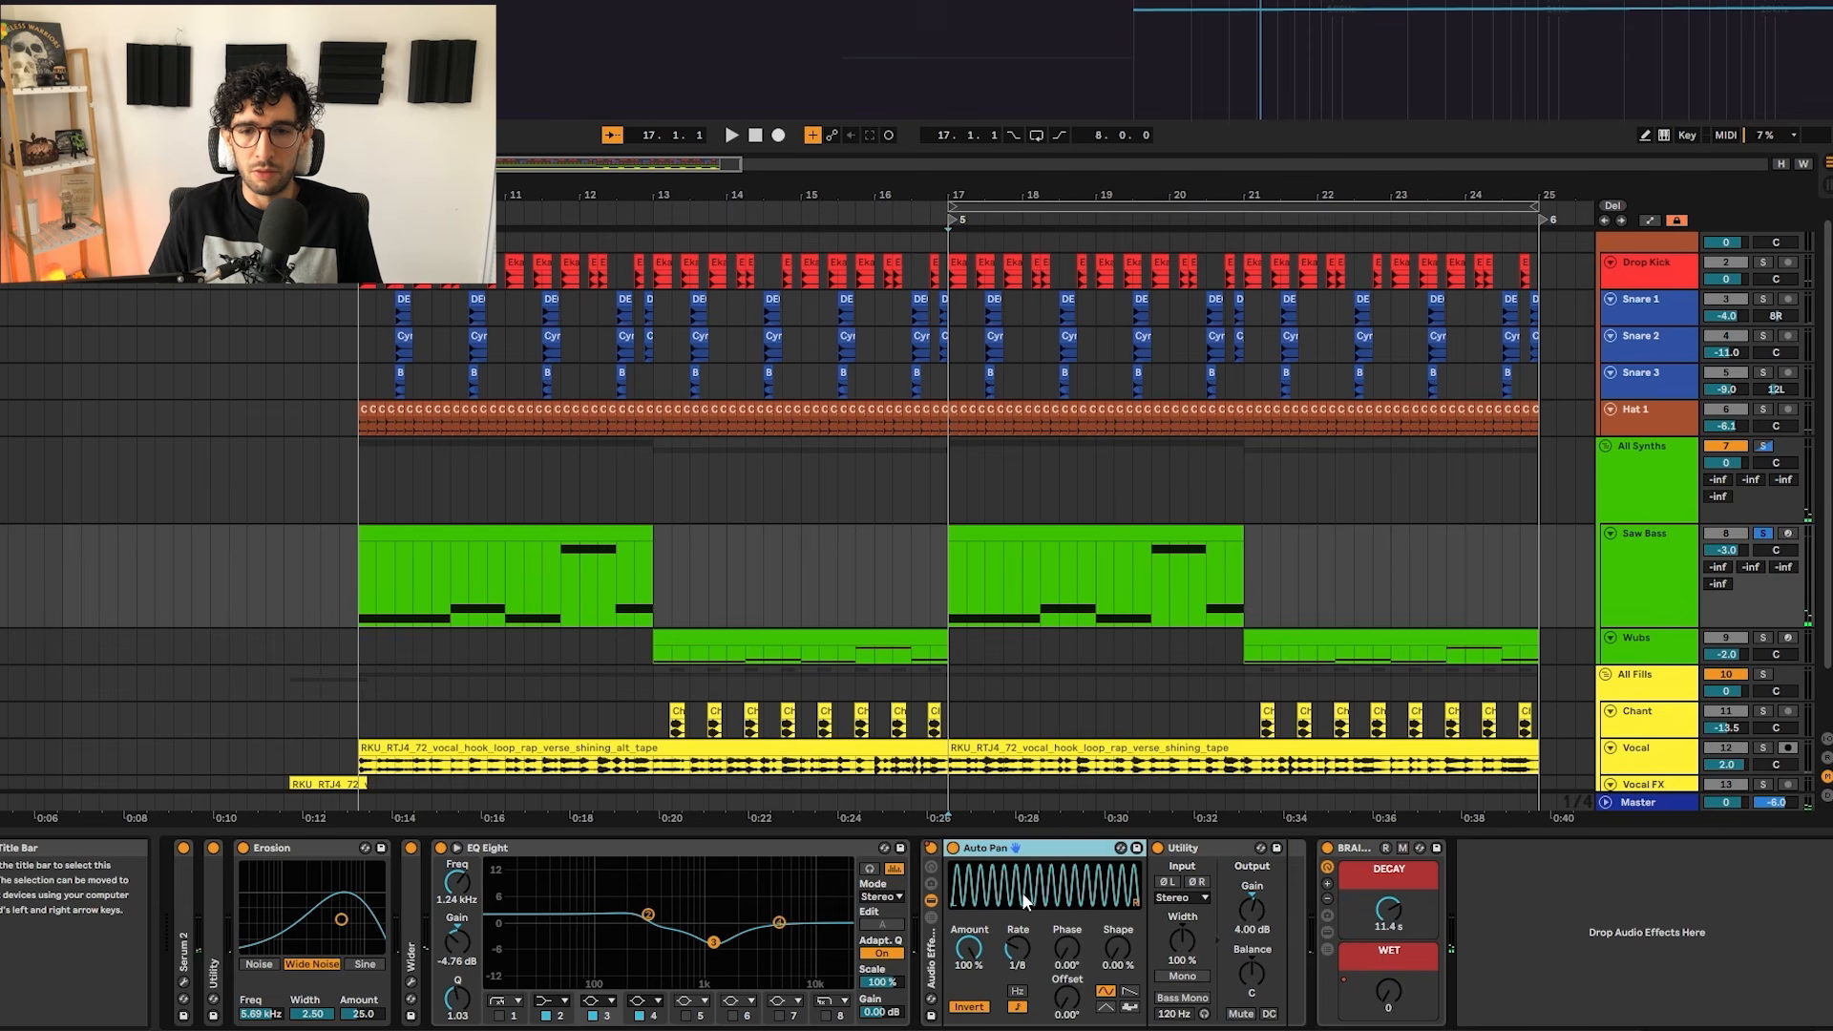
pyautogui.click(970, 562)
pyautogui.press('space')
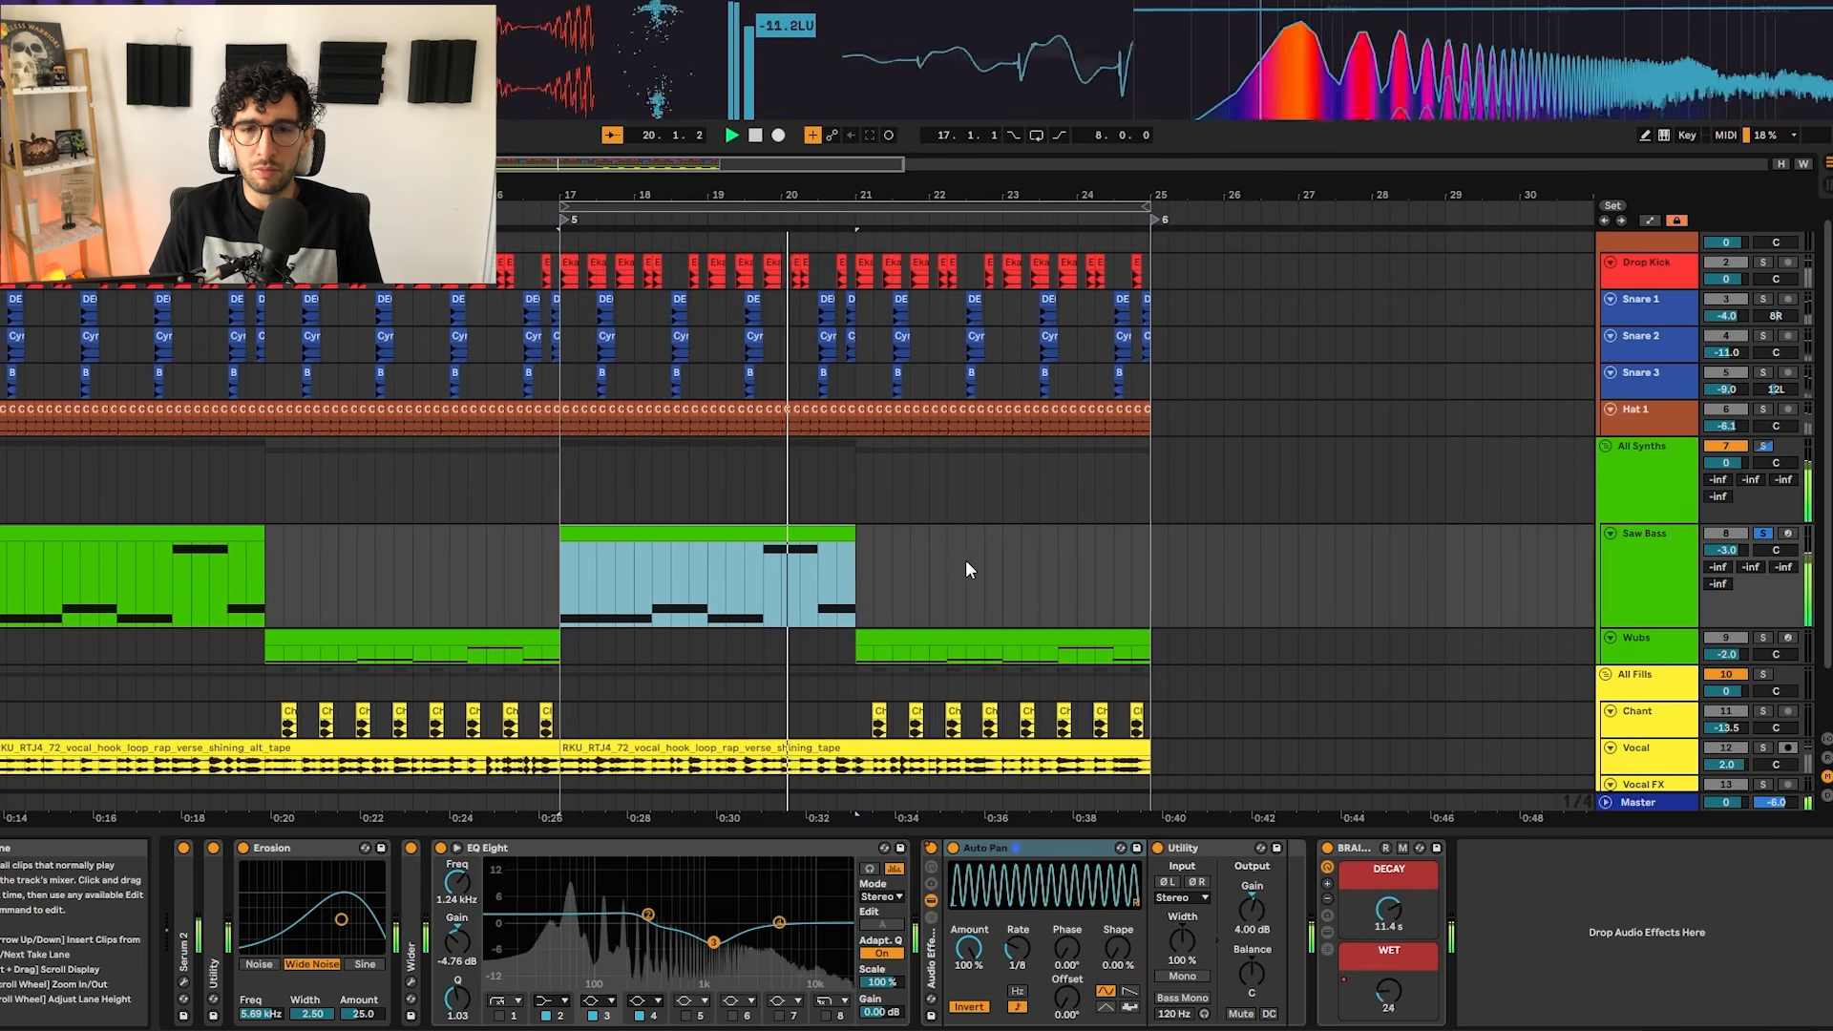
pyautogui.press('space')
# Step: Solo the Wubs track, play its first clip from bar 13, and select its second clip at bar 21
pyautogui.click(306, 655)
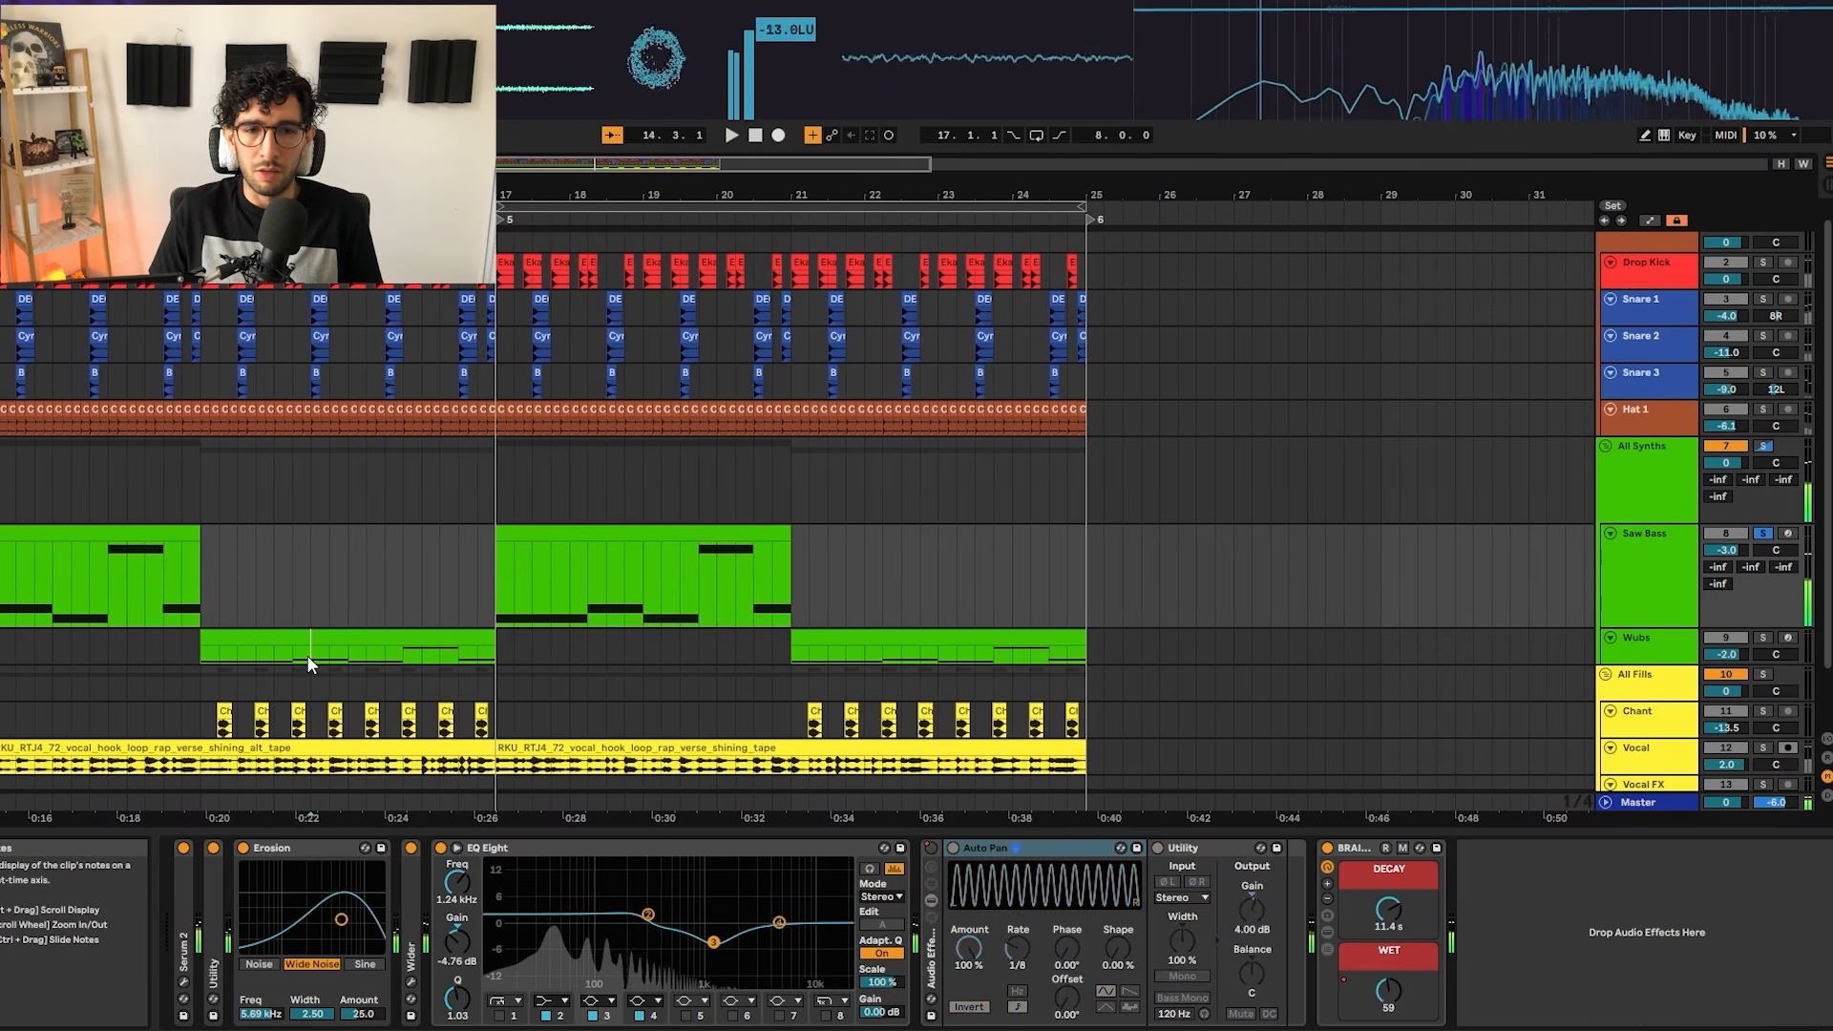
pyautogui.click(314, 640)
pyautogui.press('space')
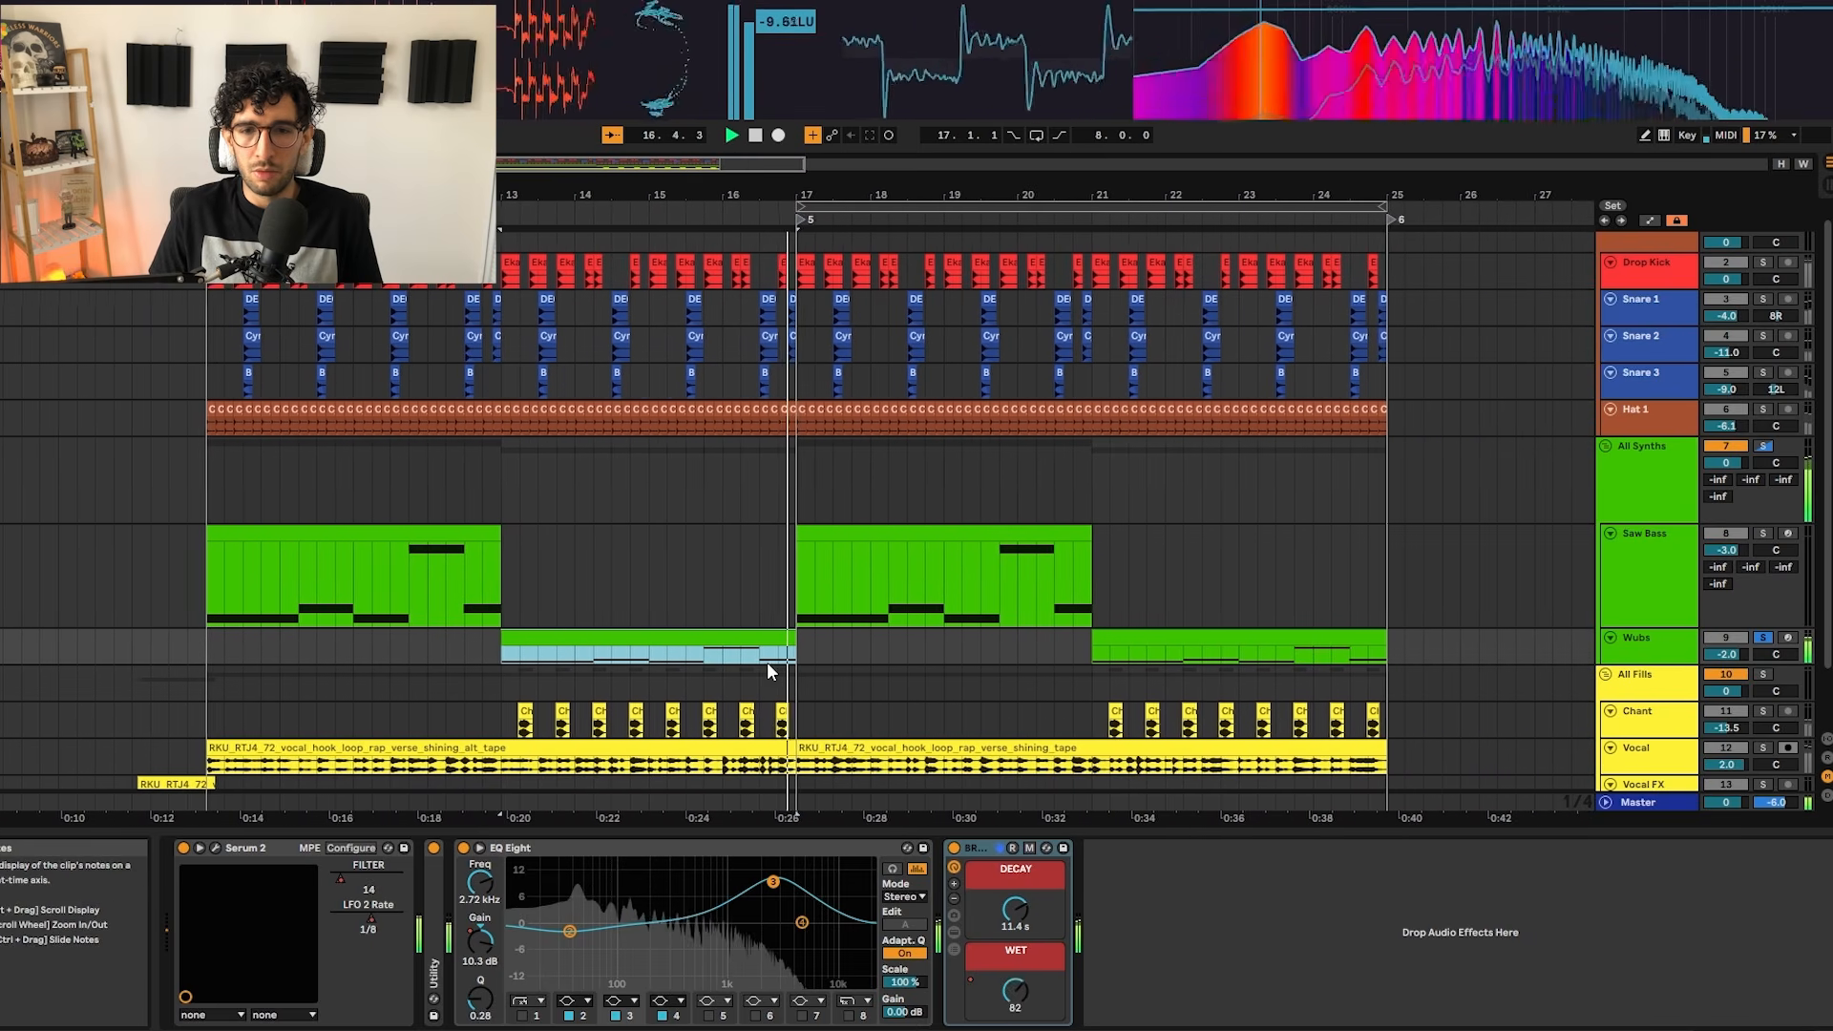
pyautogui.press('space')
pyautogui.click(1147, 636)
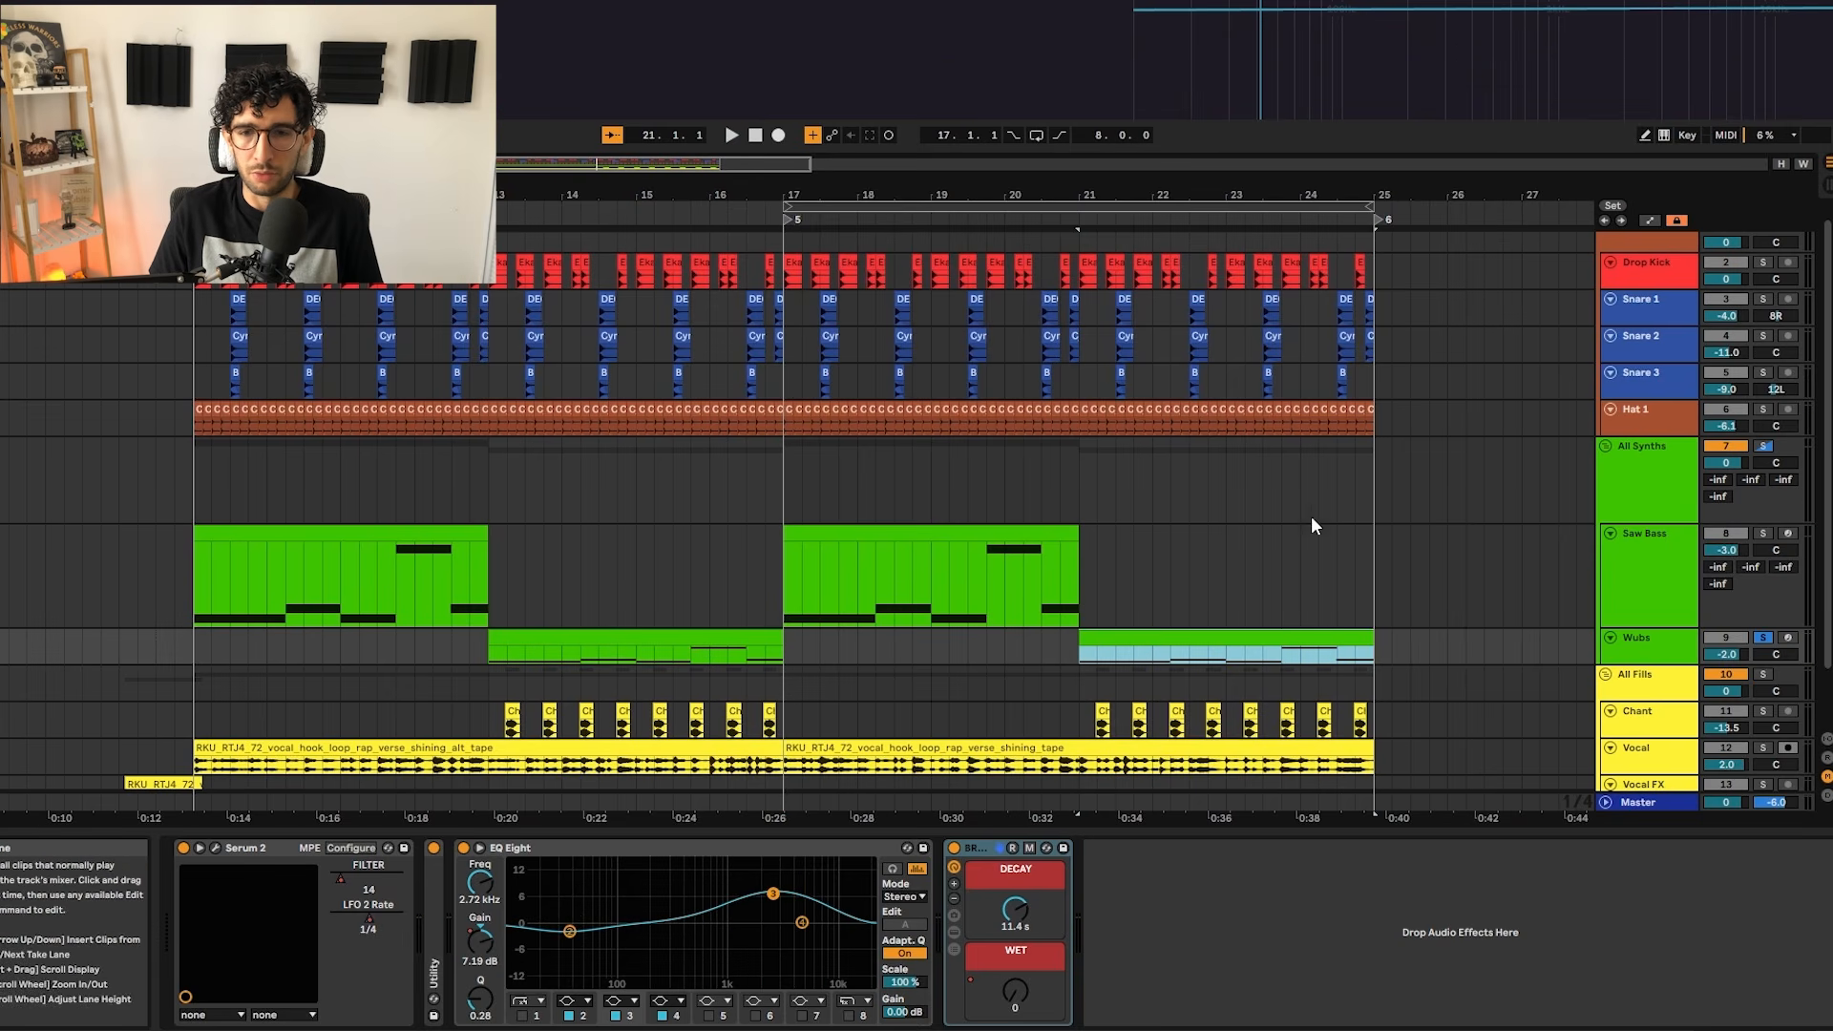
# Step: Play the second Wubs clip from bar 21 to its end and fit all tracks into the arrangement height
pyautogui.press('space')
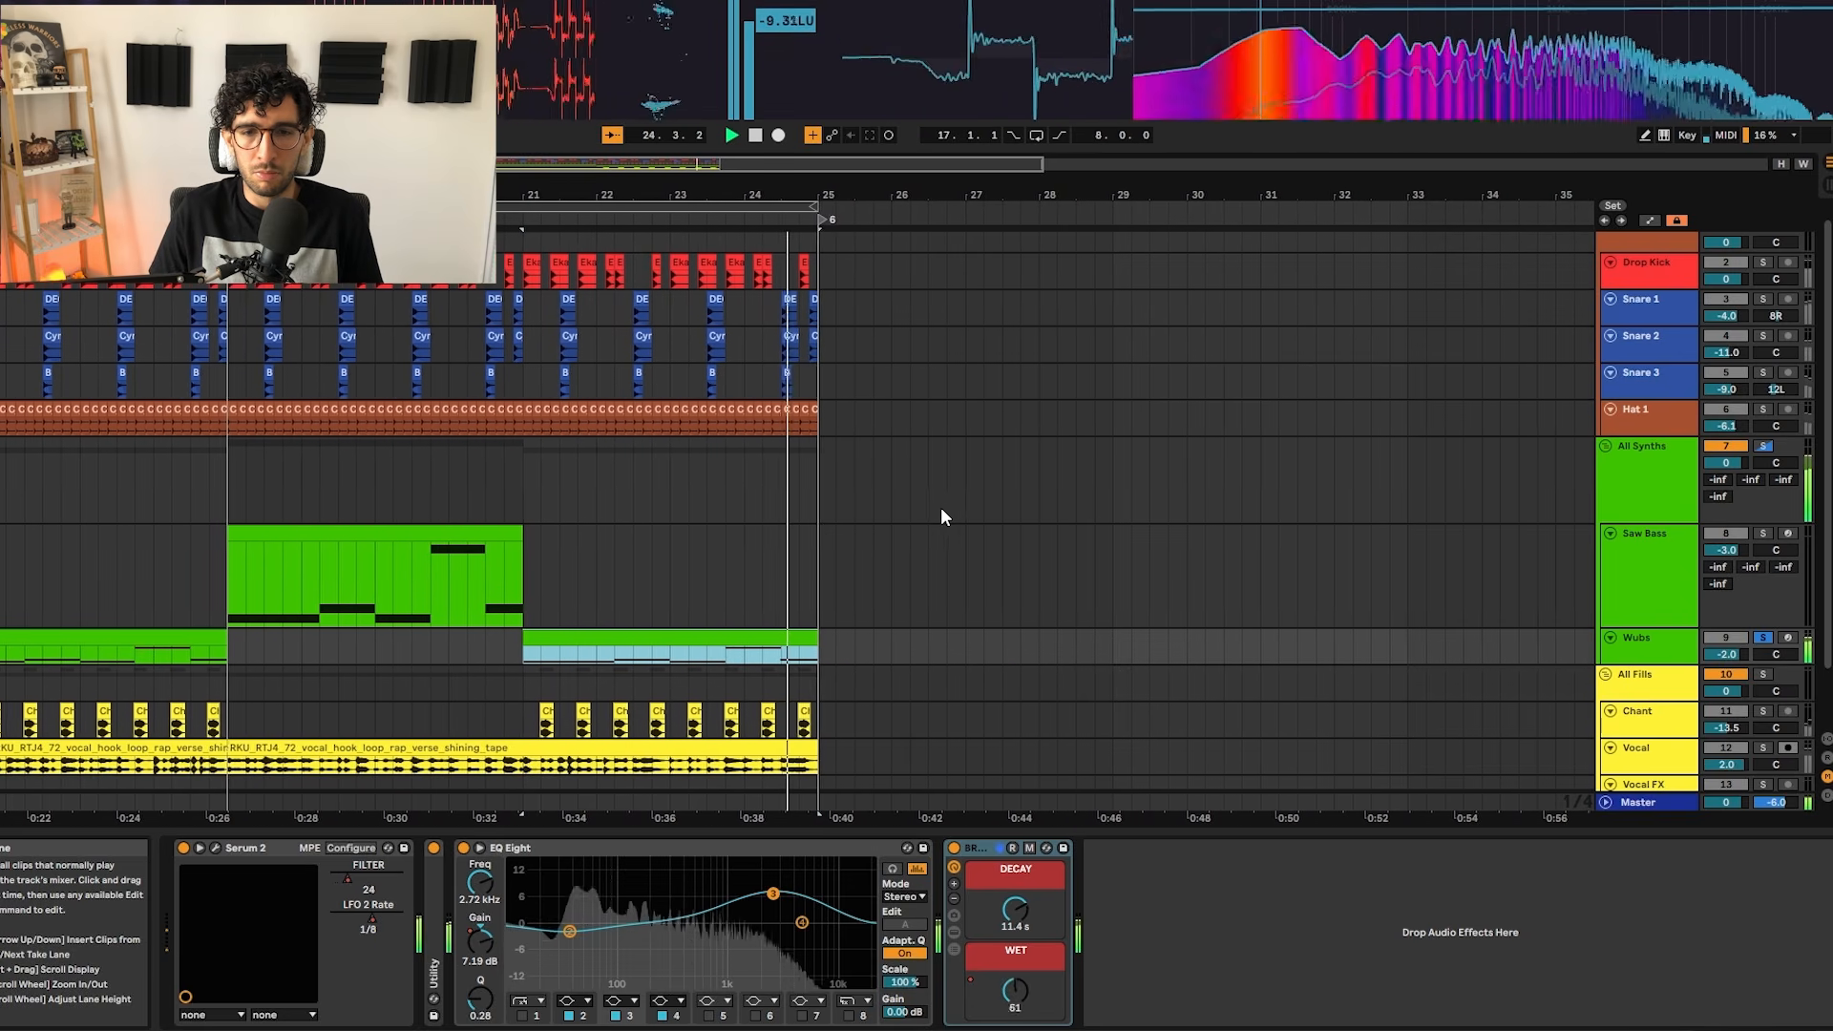
pyautogui.press('space')
pyautogui.press('h')
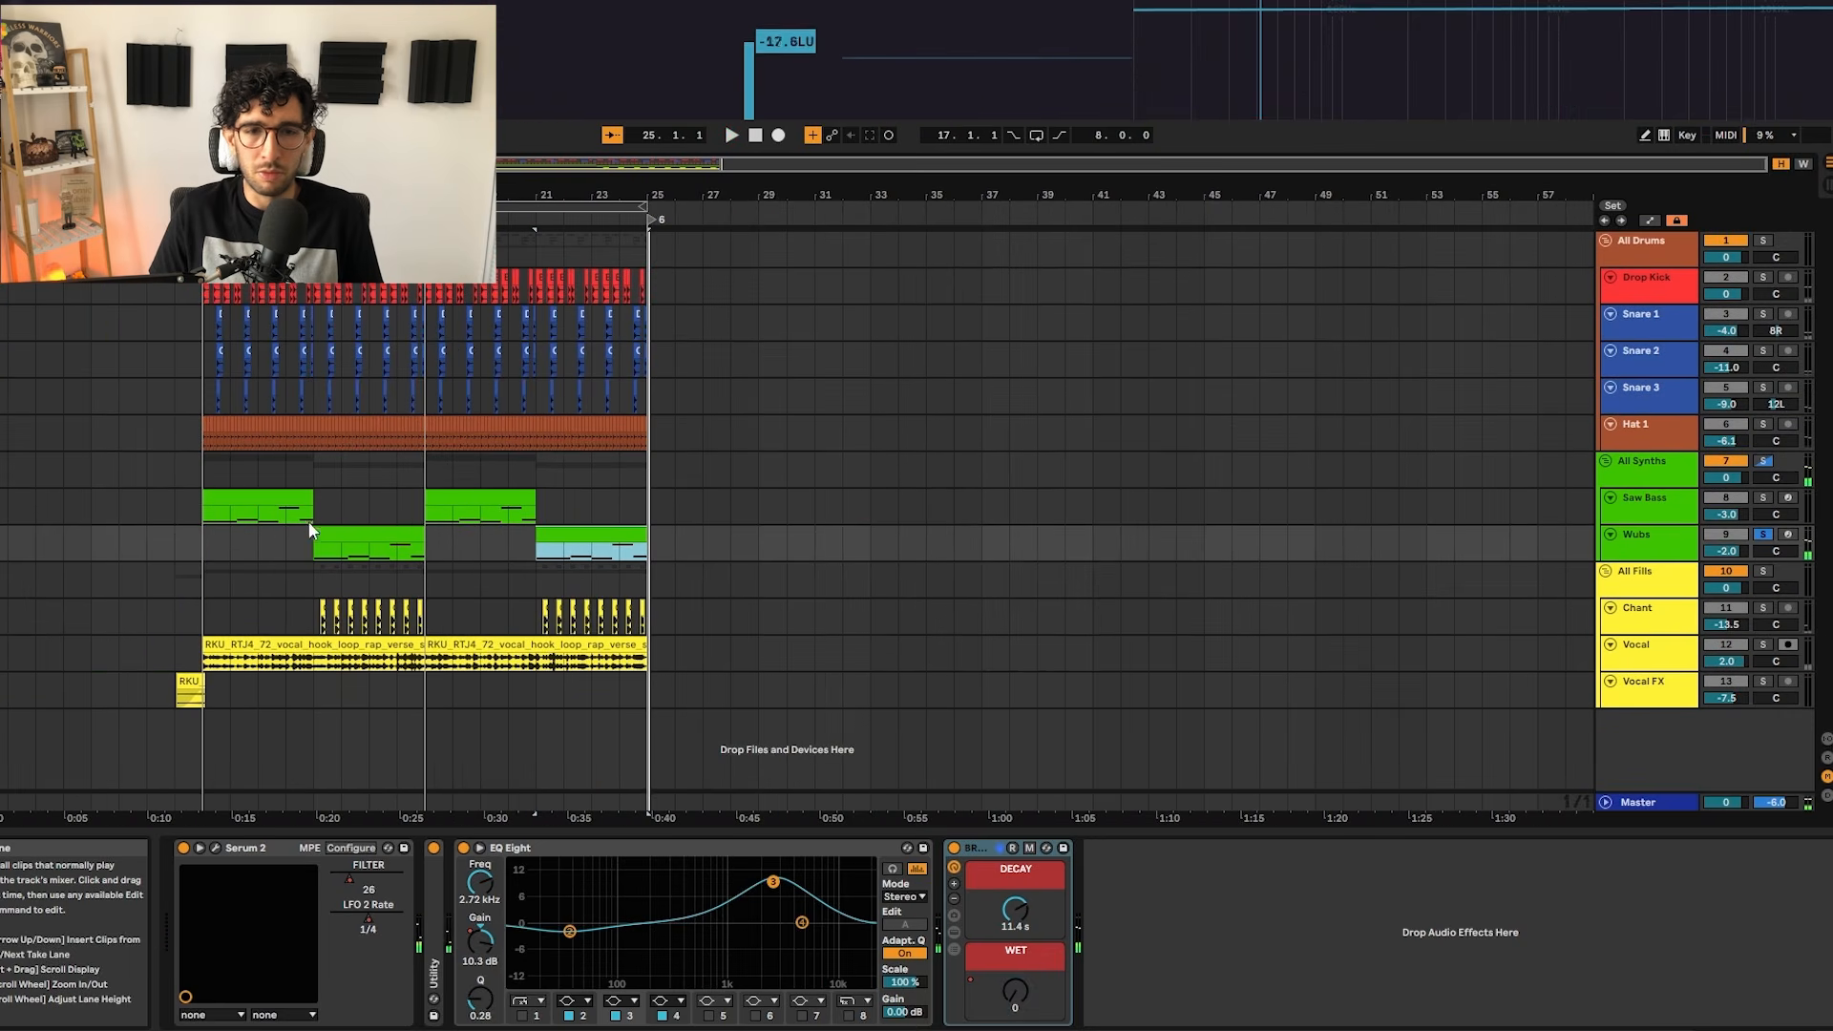
# Step: Select the first Saw Bass clip and play it from bar 9 to hear Serum 2's oscillator A on its own
pyautogui.click(233, 495)
pyautogui.scroll(3, 239, 491)
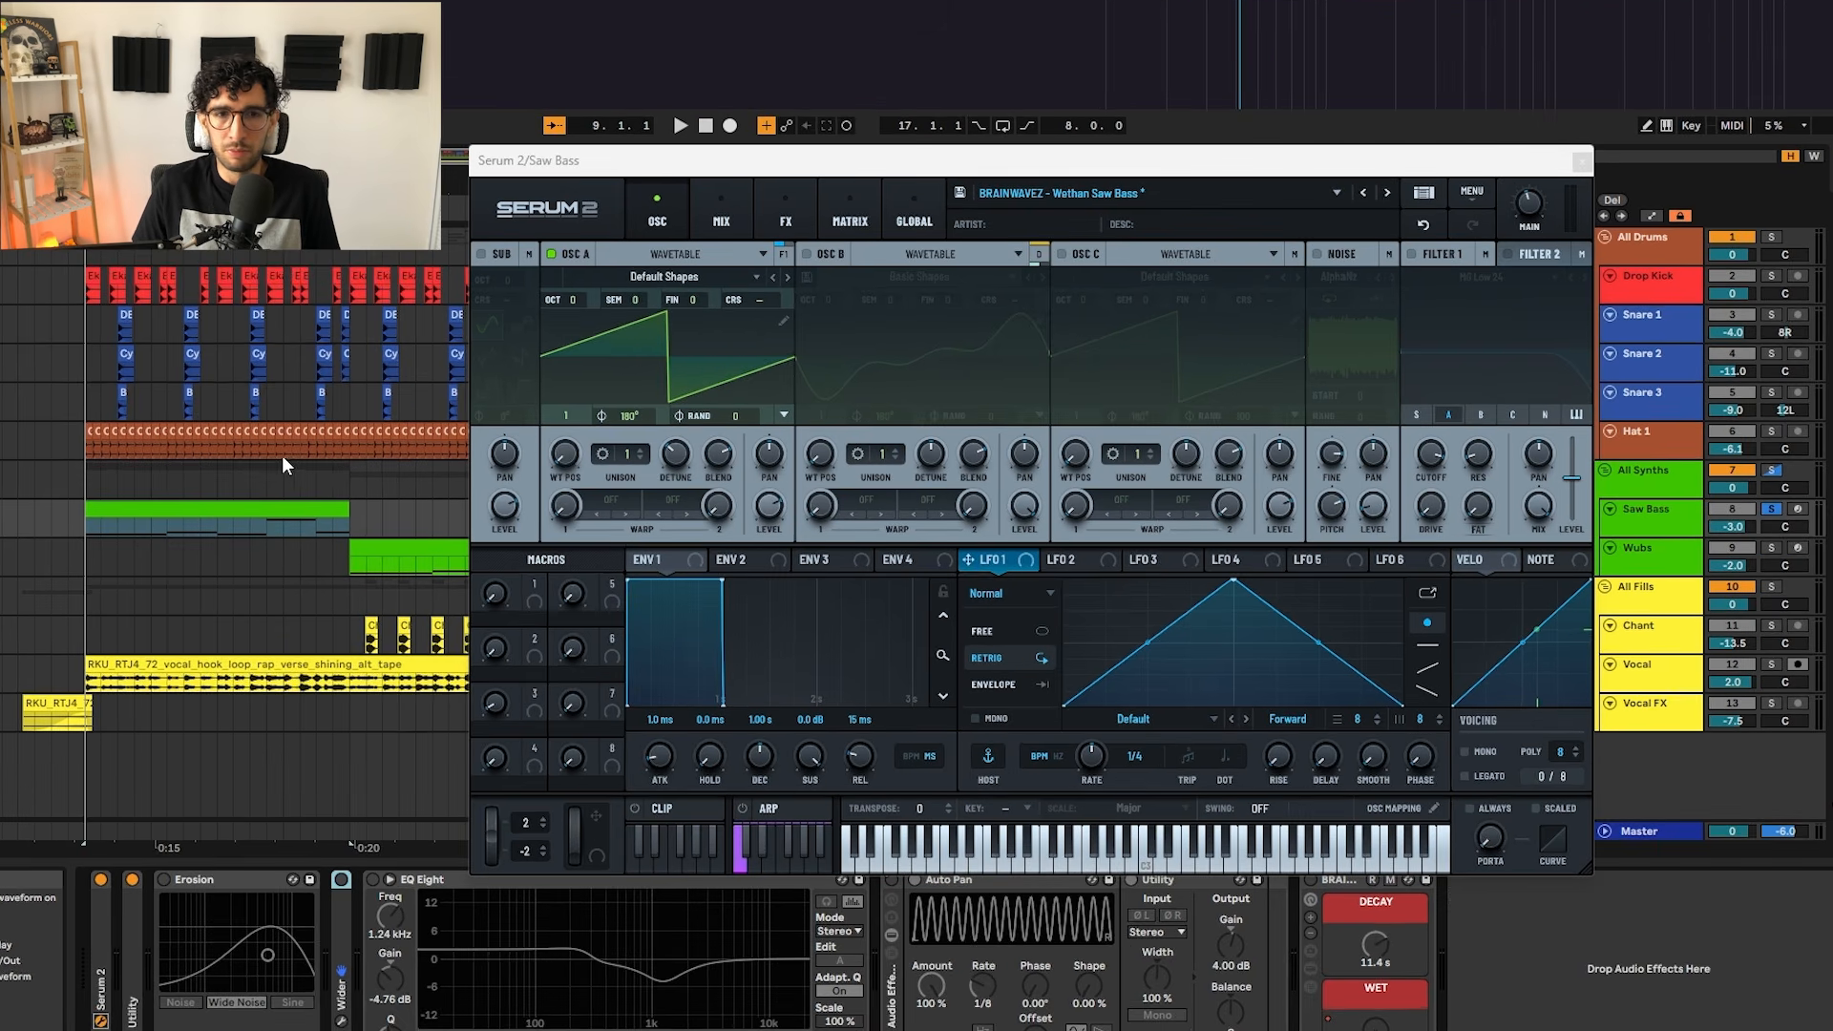
pyautogui.click(259, 469)
pyautogui.click(236, 500)
pyautogui.press('space')
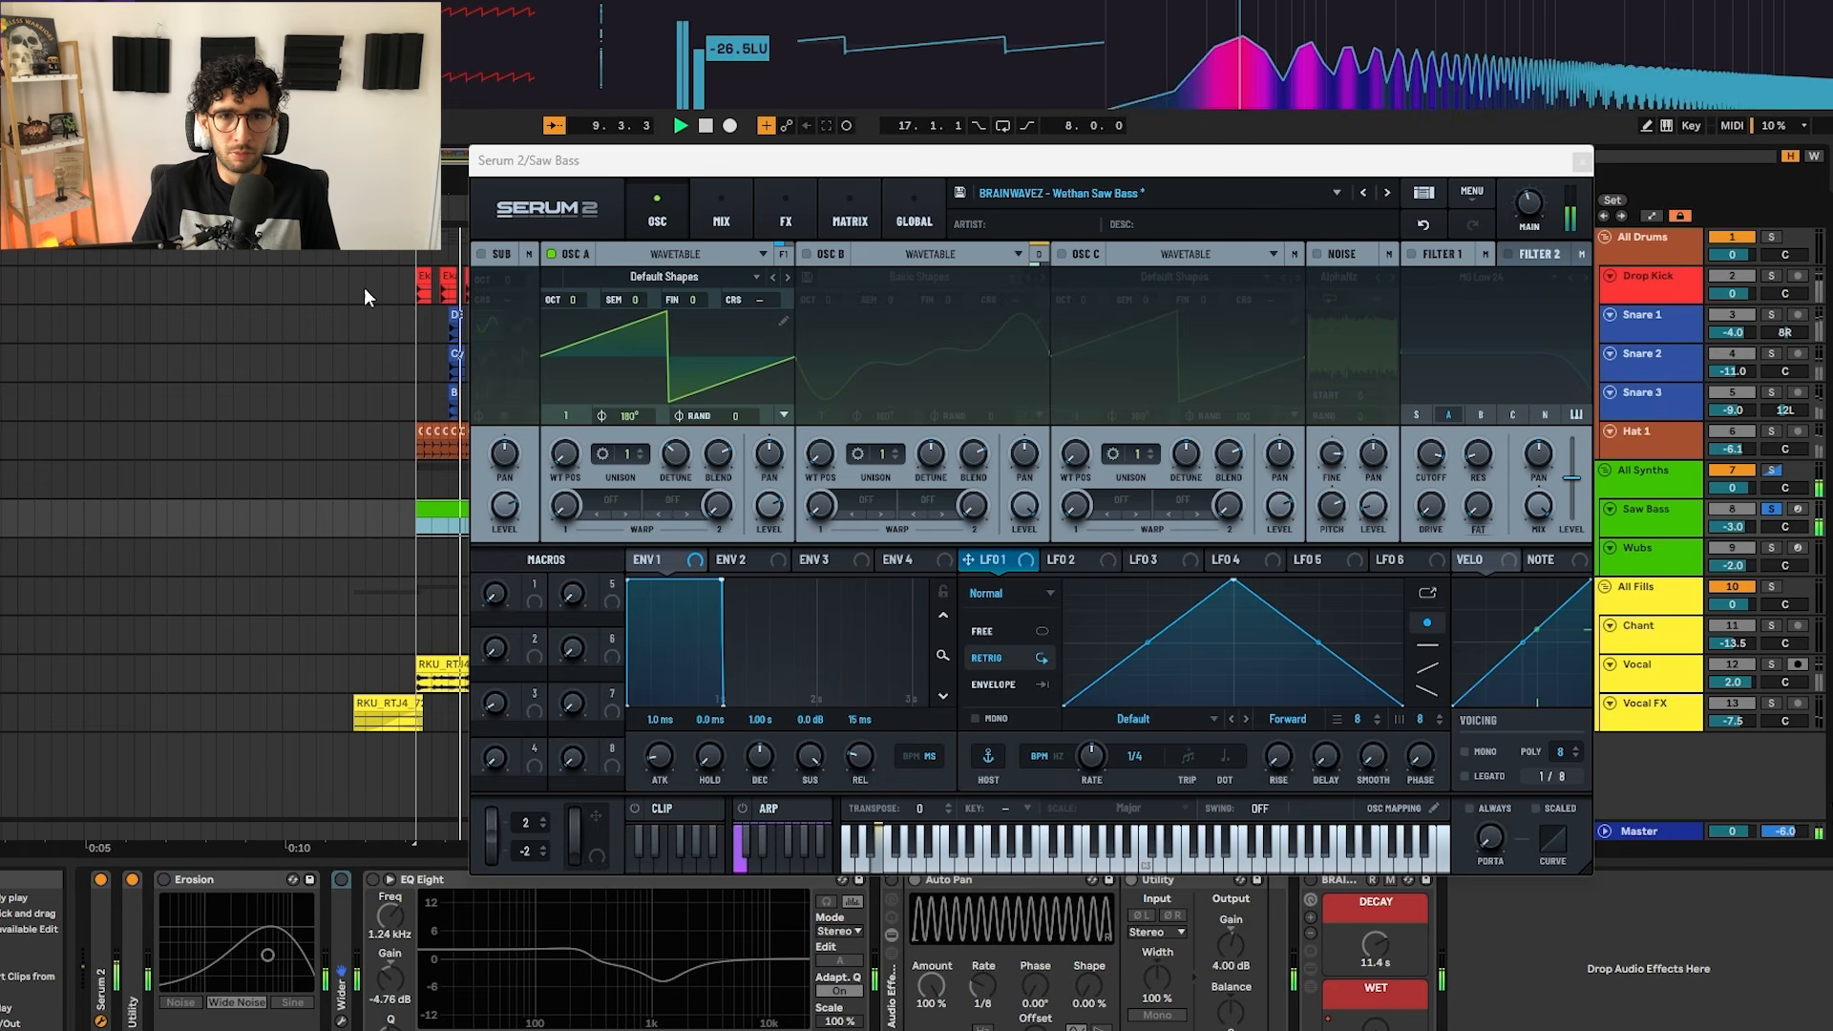
pyautogui.scroll(5, 407, 484)
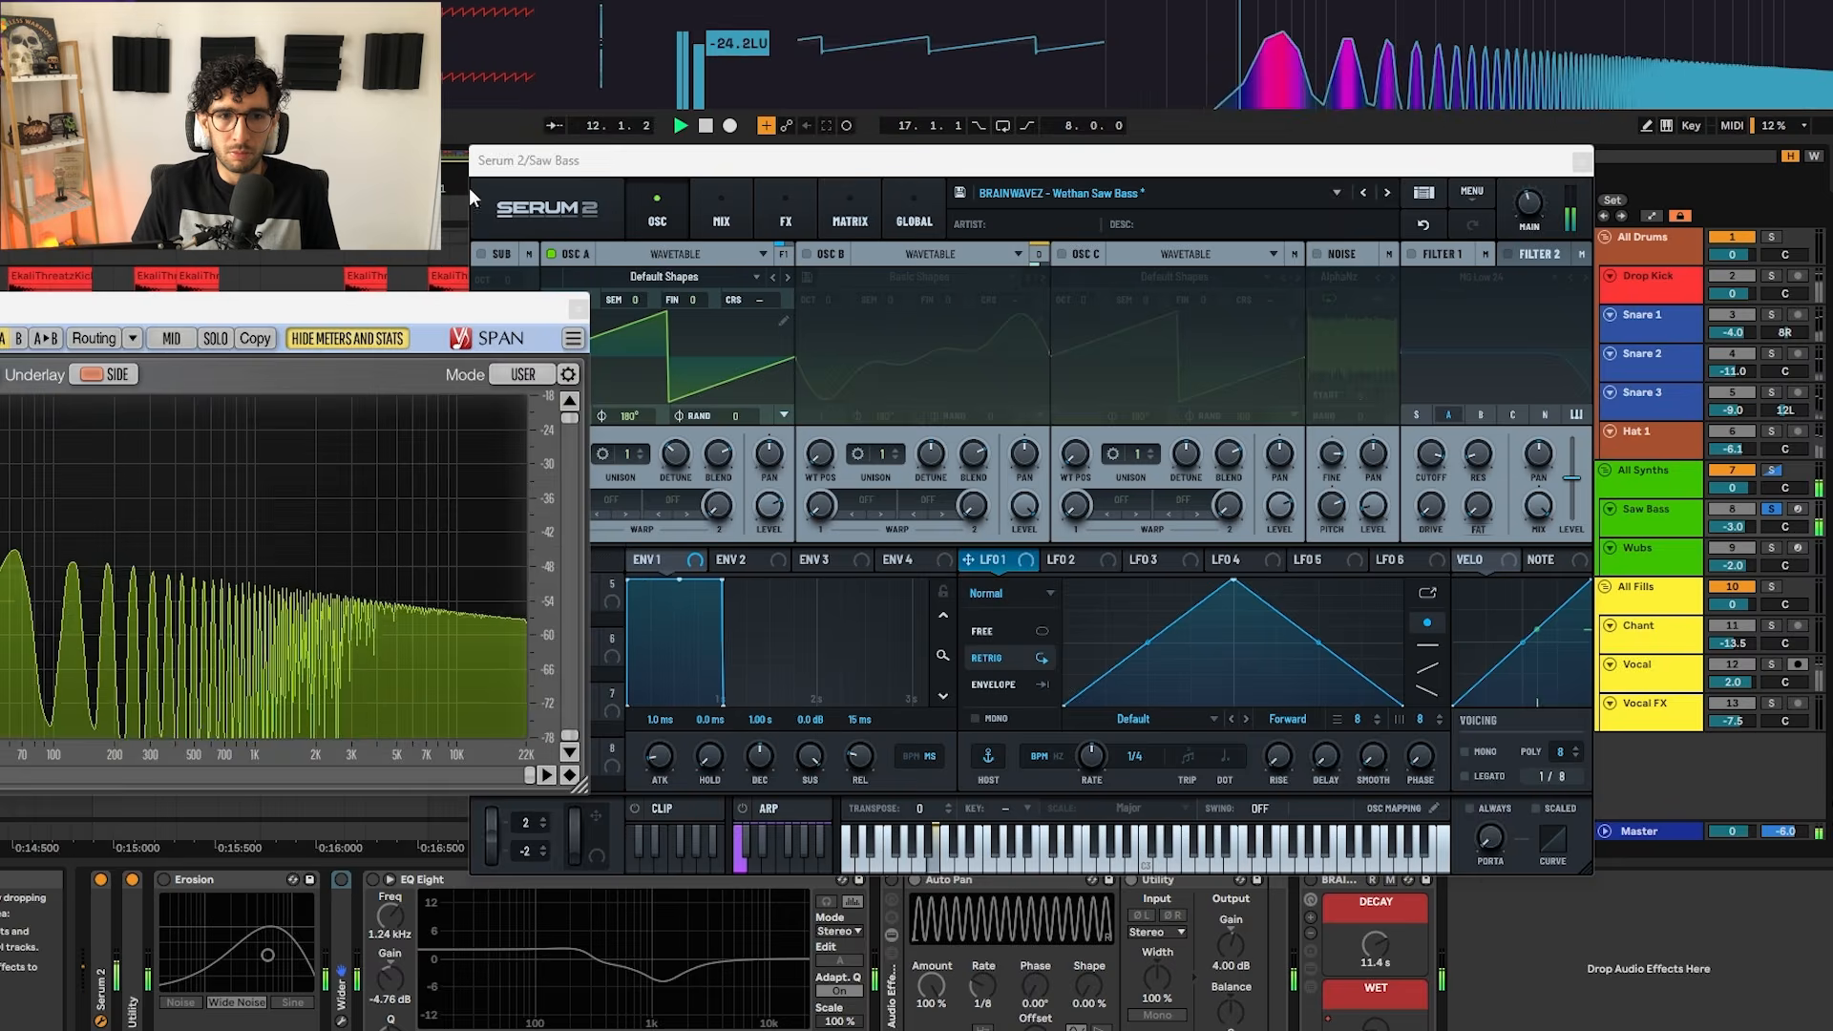
pyautogui.press('space')
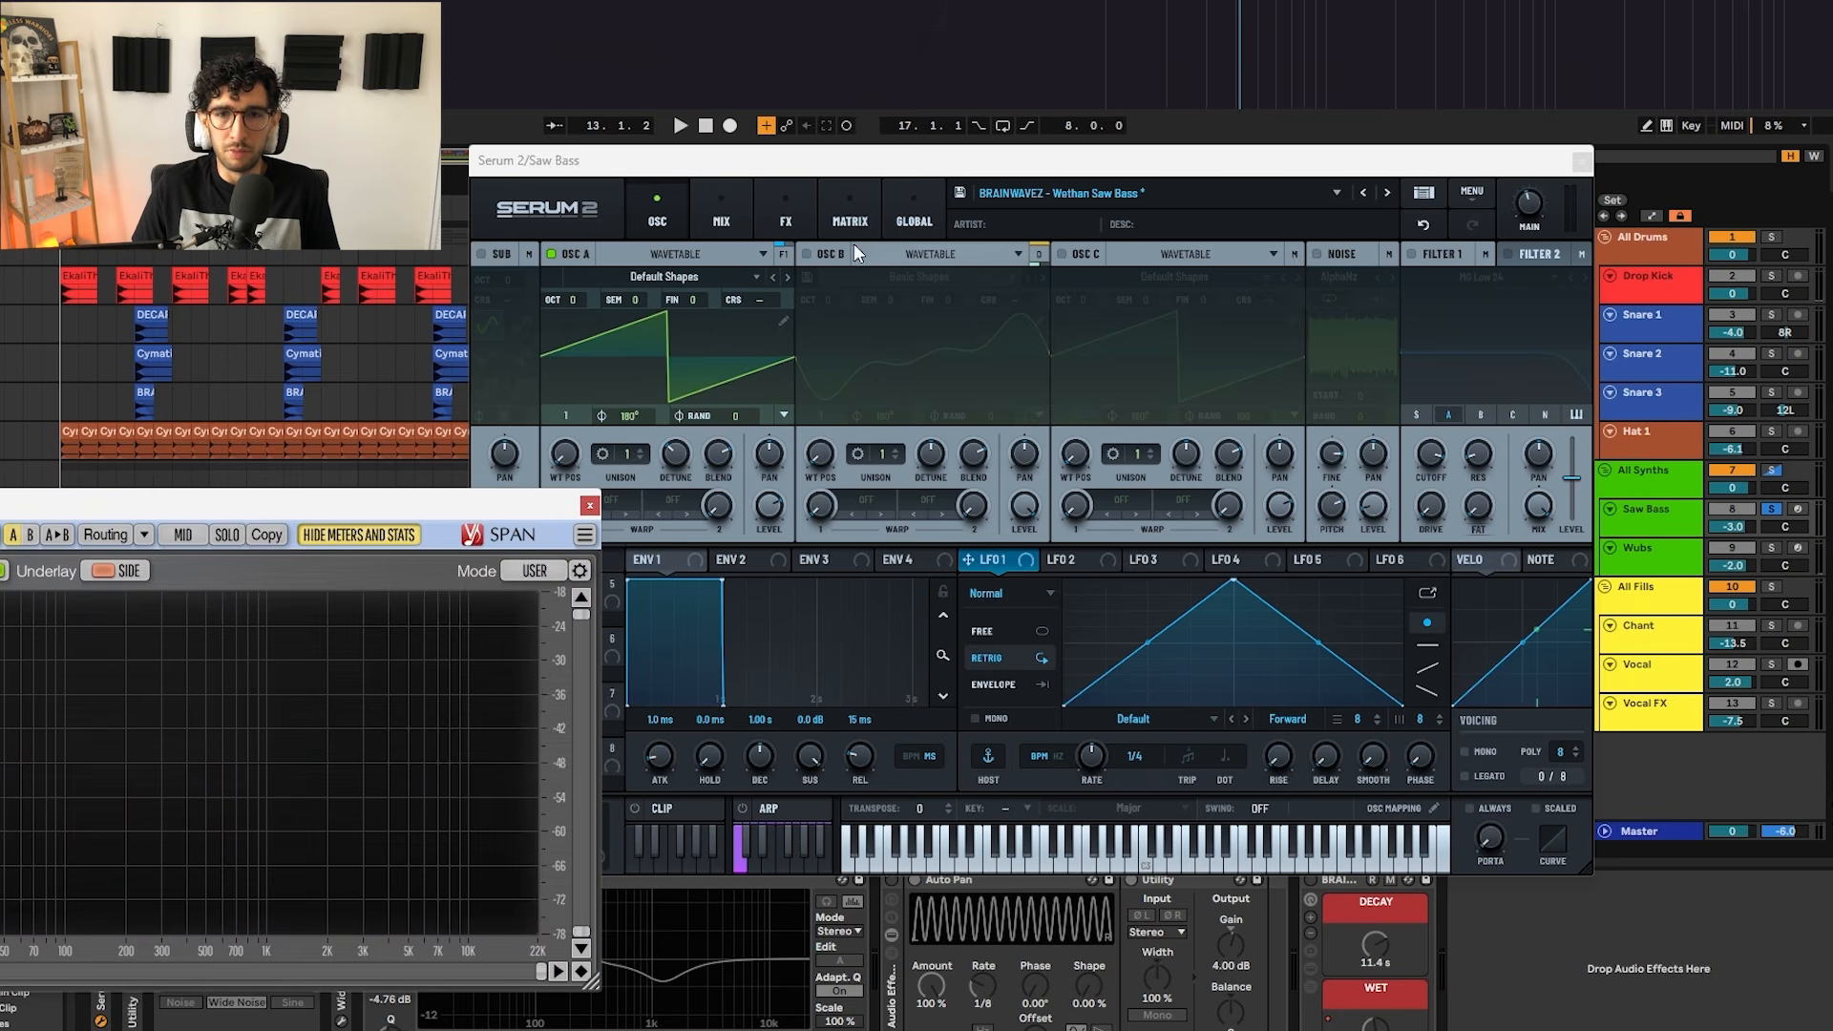
# Step: Enable oscillator B in the Saw Bass patch and inspect its harmonics in the wavetable editor while playing the bass
pyautogui.click(808, 254)
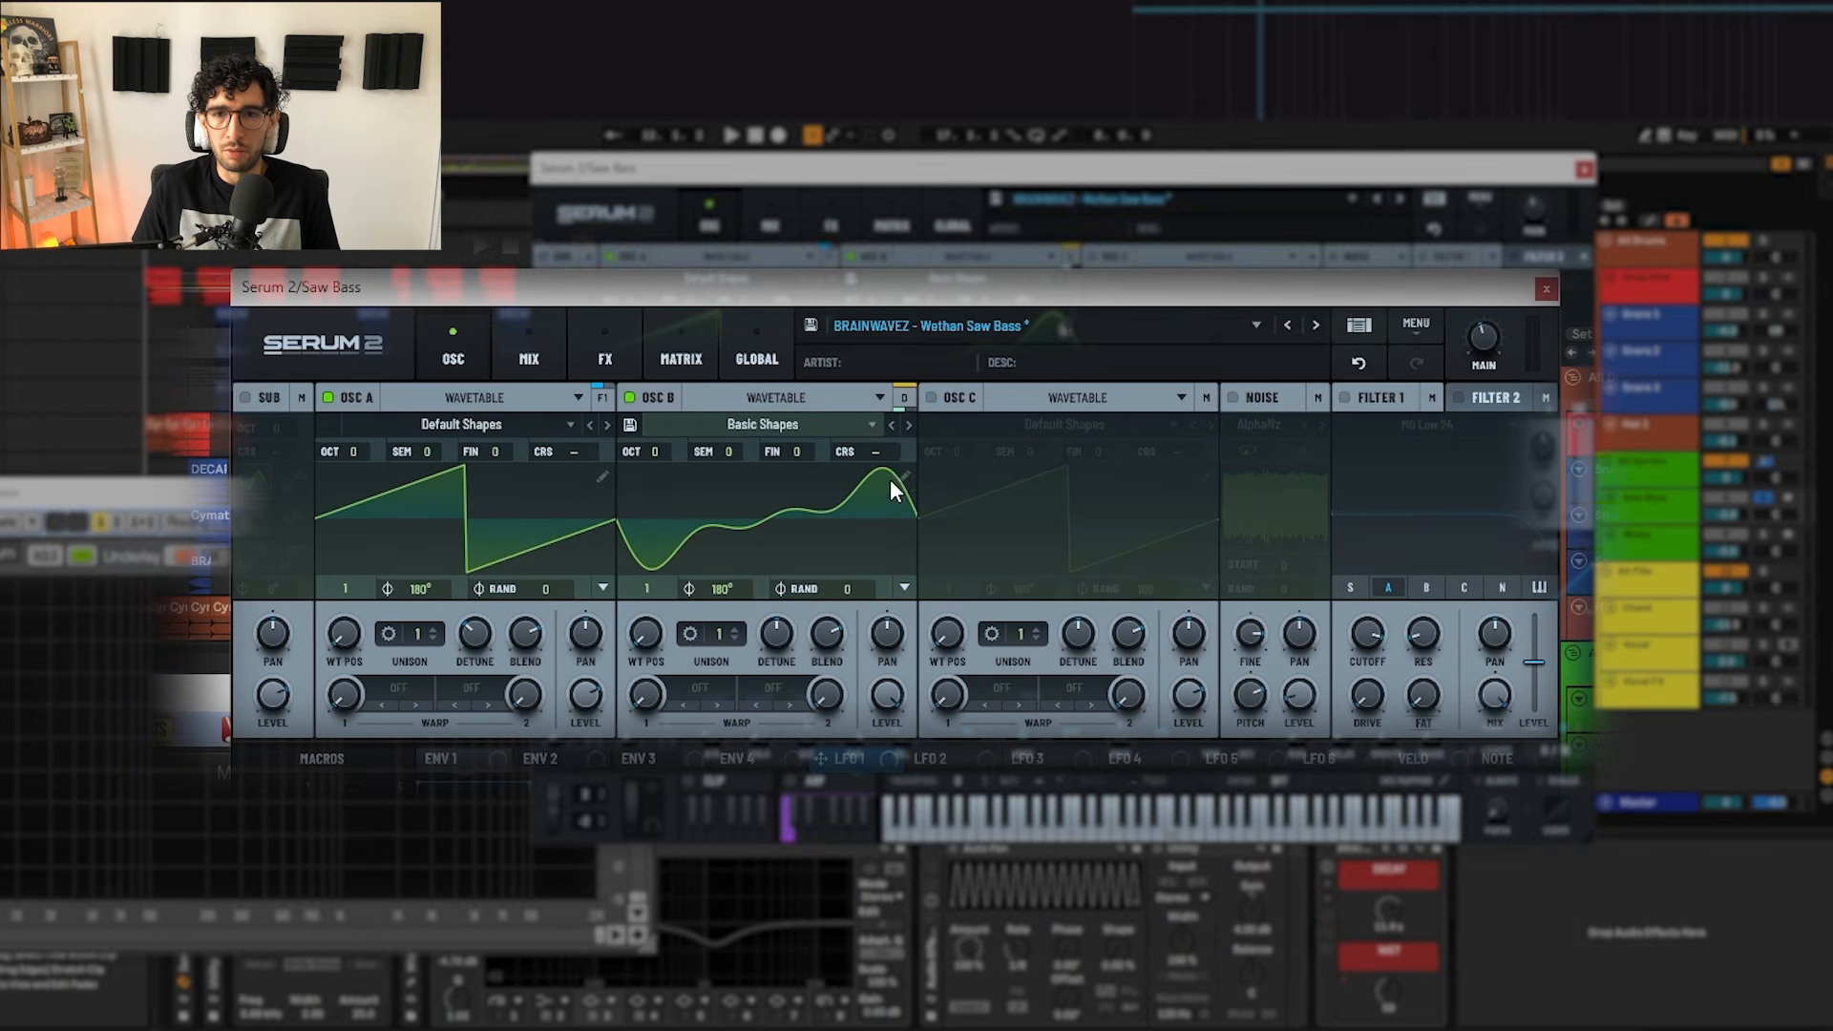
pyautogui.click(903, 475)
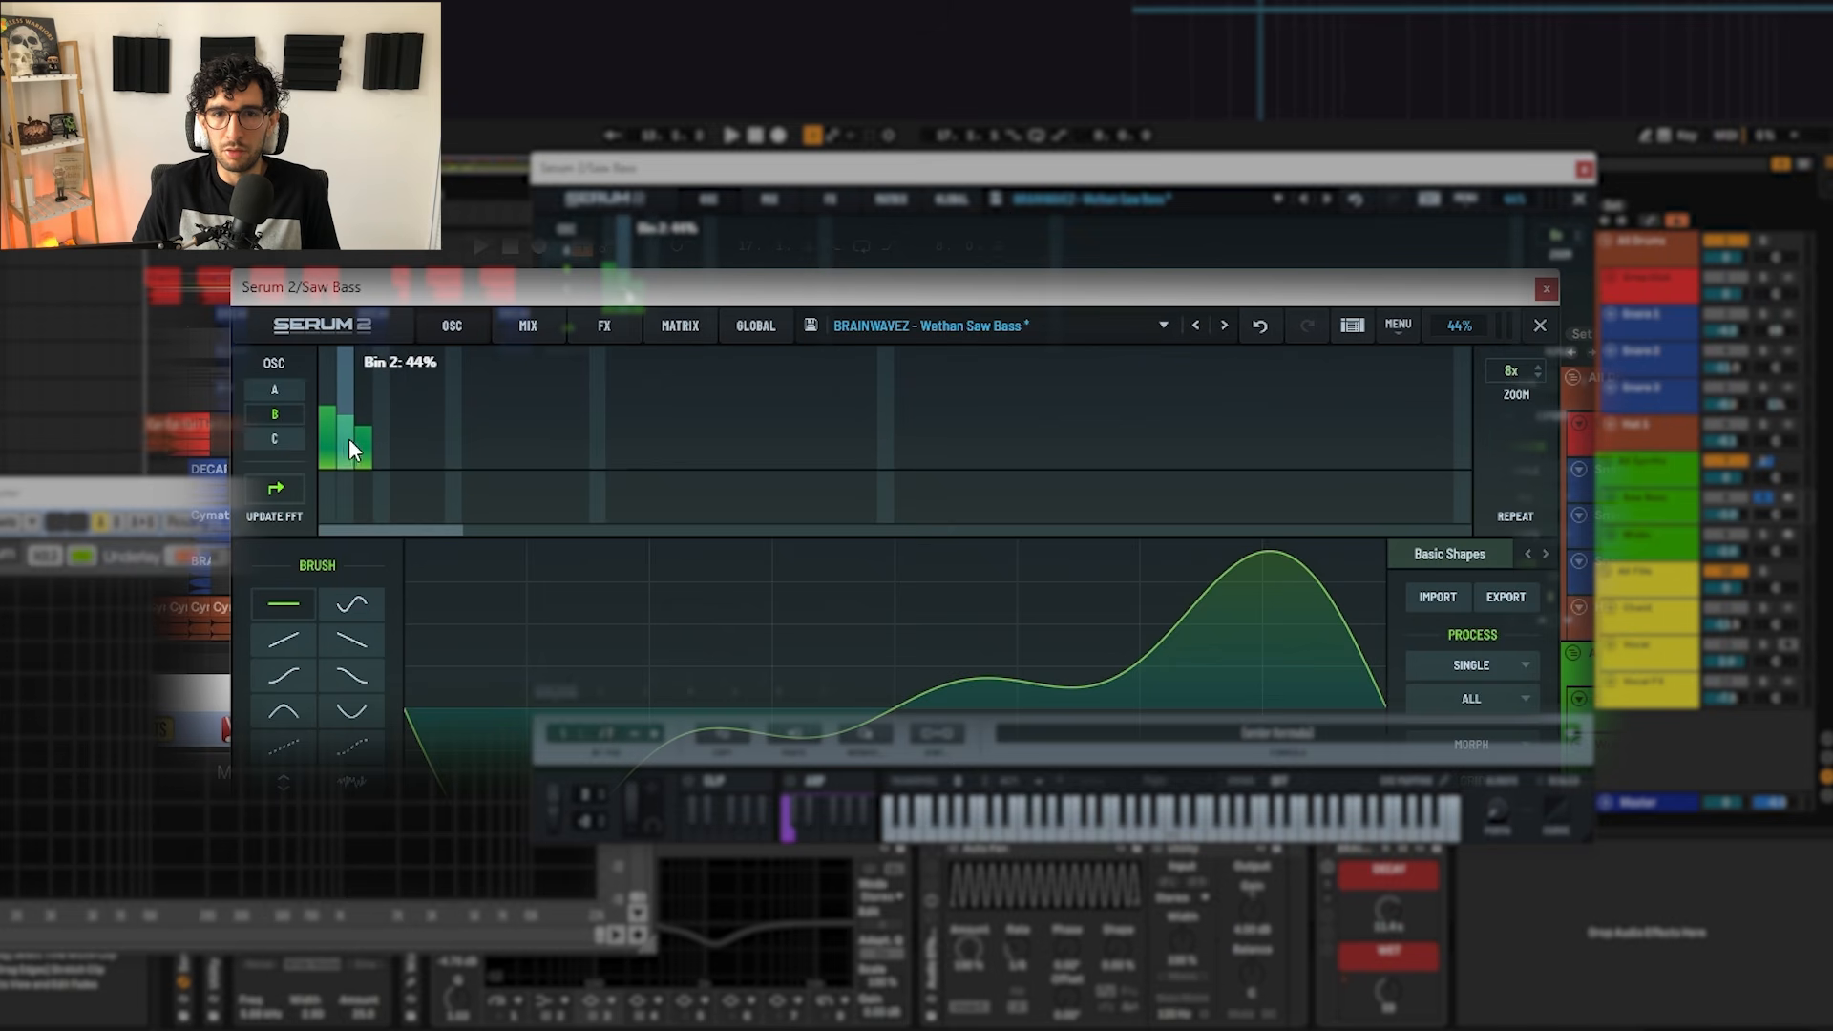
pyautogui.press('space')
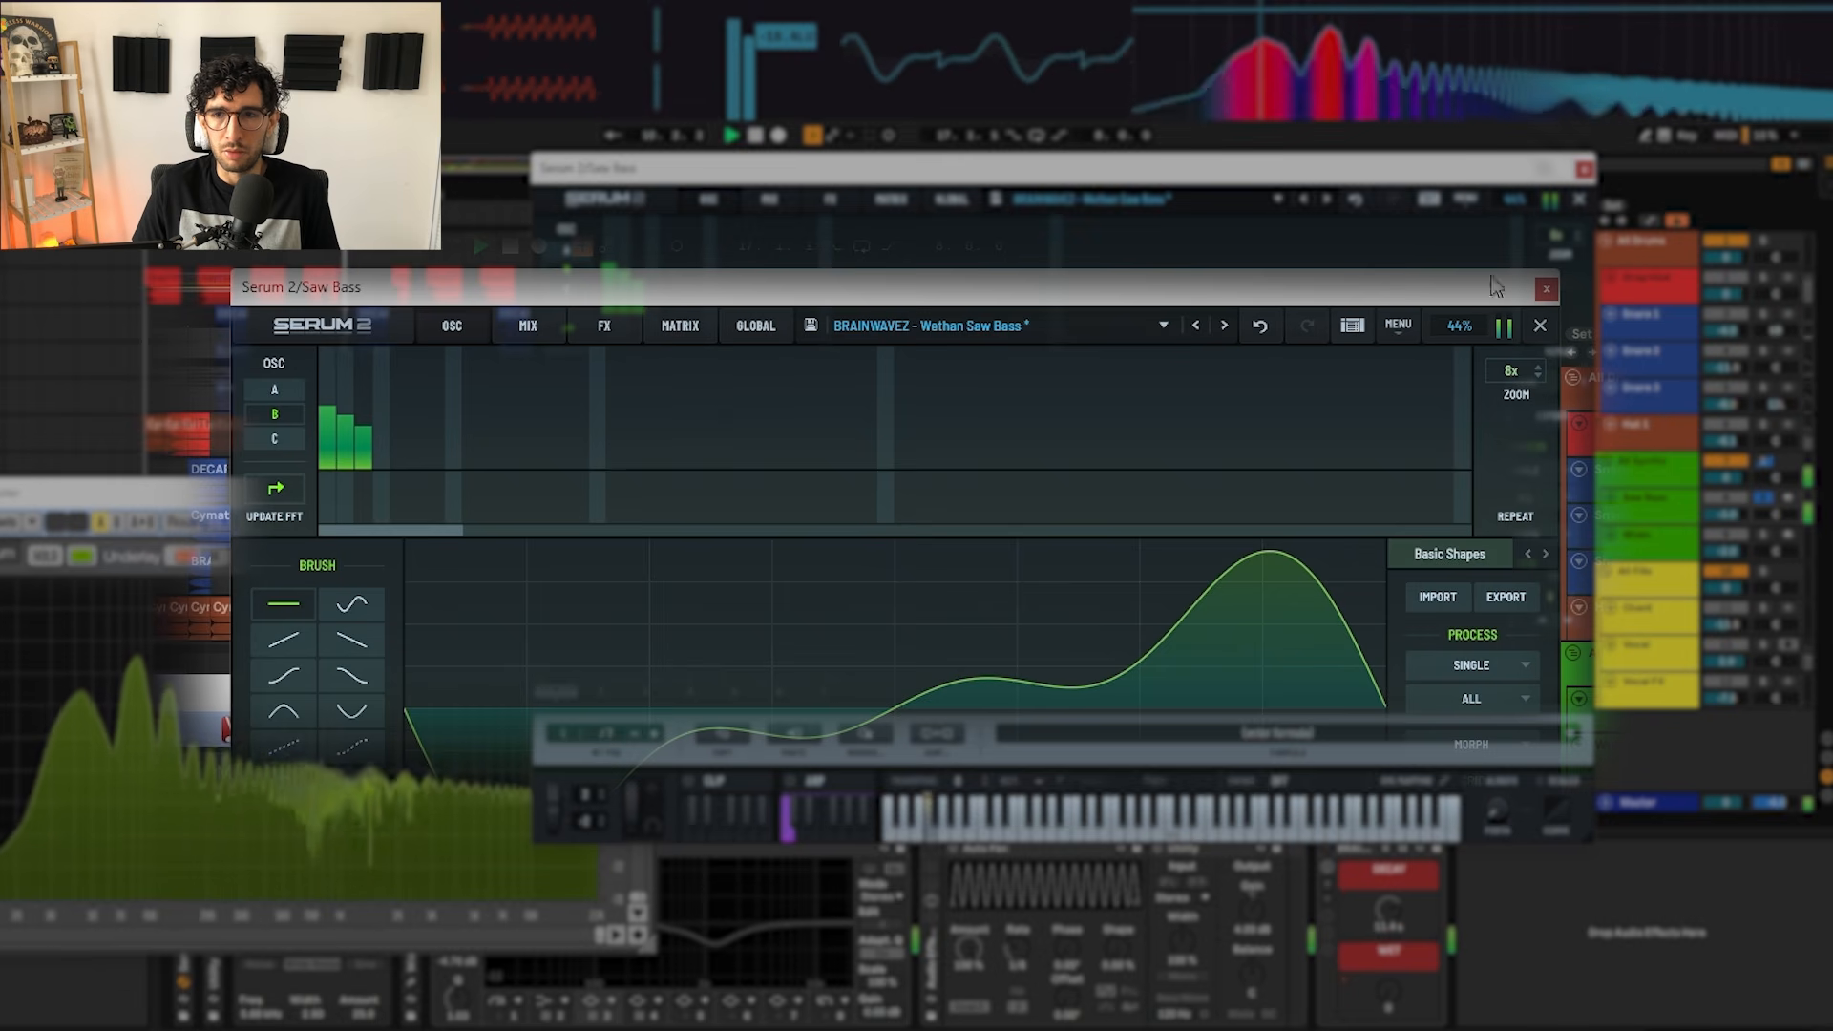
pyautogui.click(1538, 326)
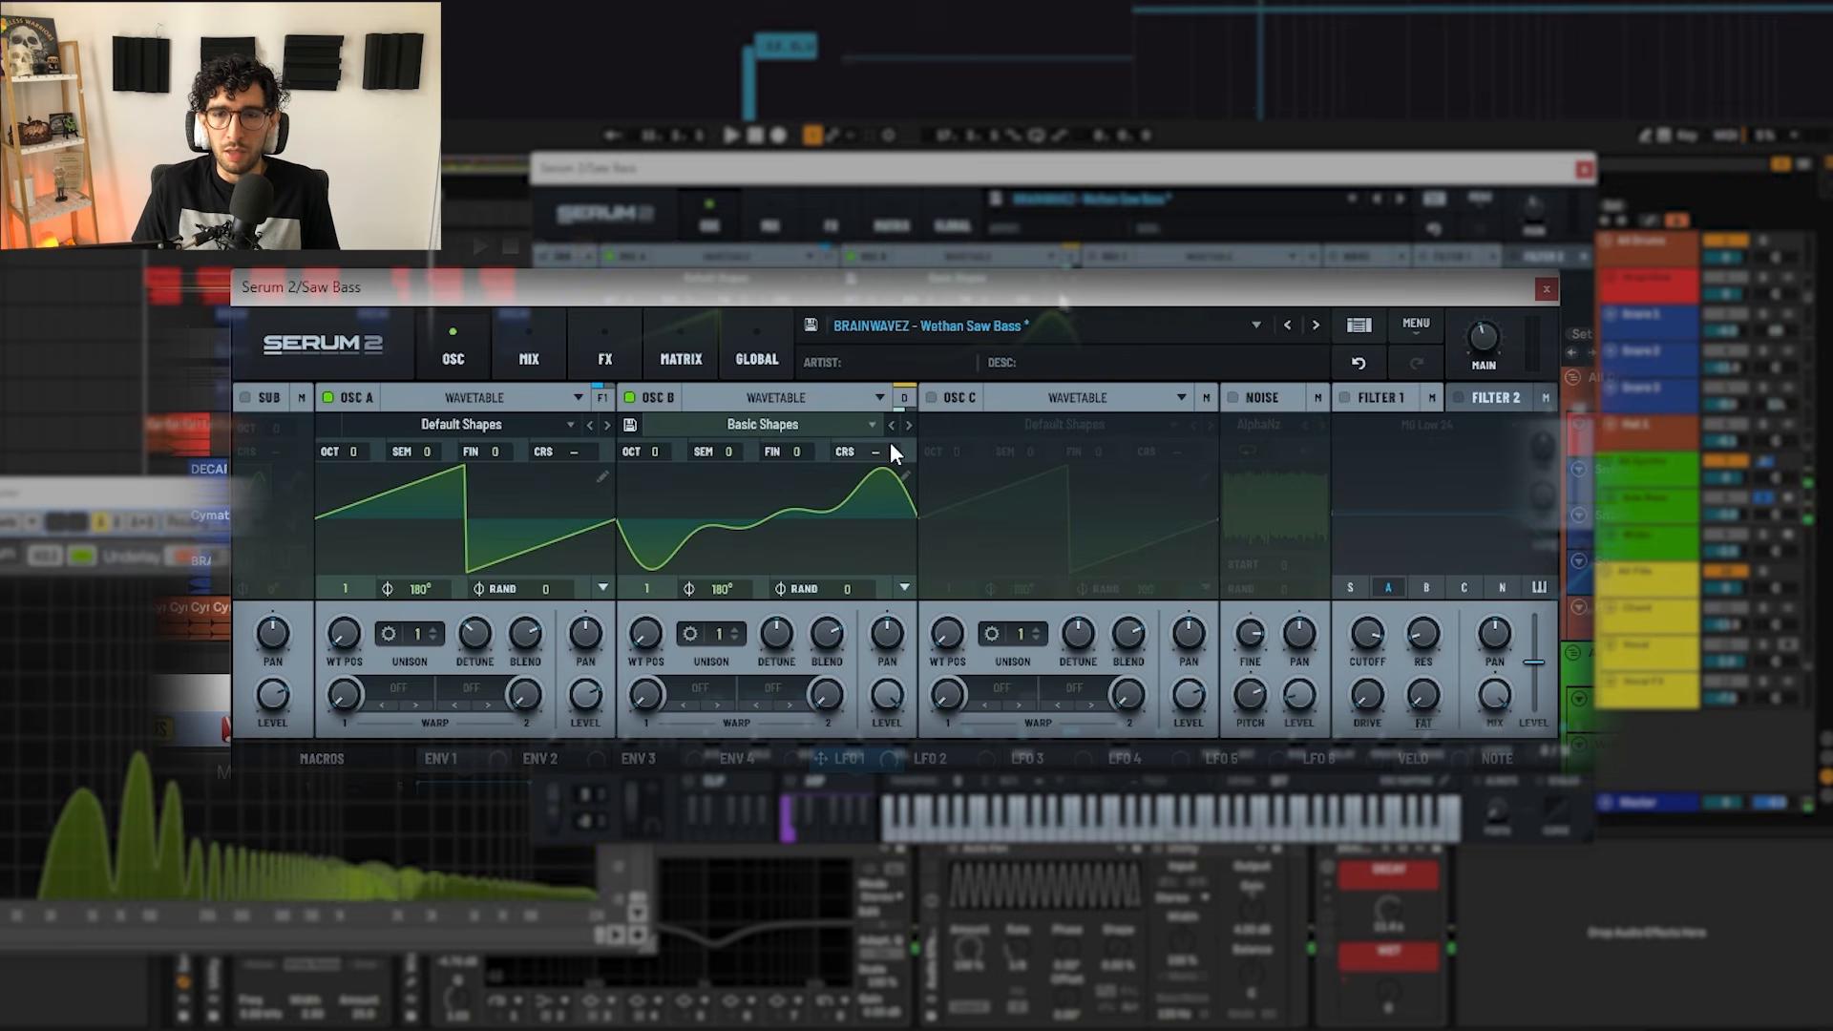
# Step: Check oscillator B's Direct output routing on the oscillator page, leaving its routing and wavetable type as they are
pyautogui.click(904, 397)
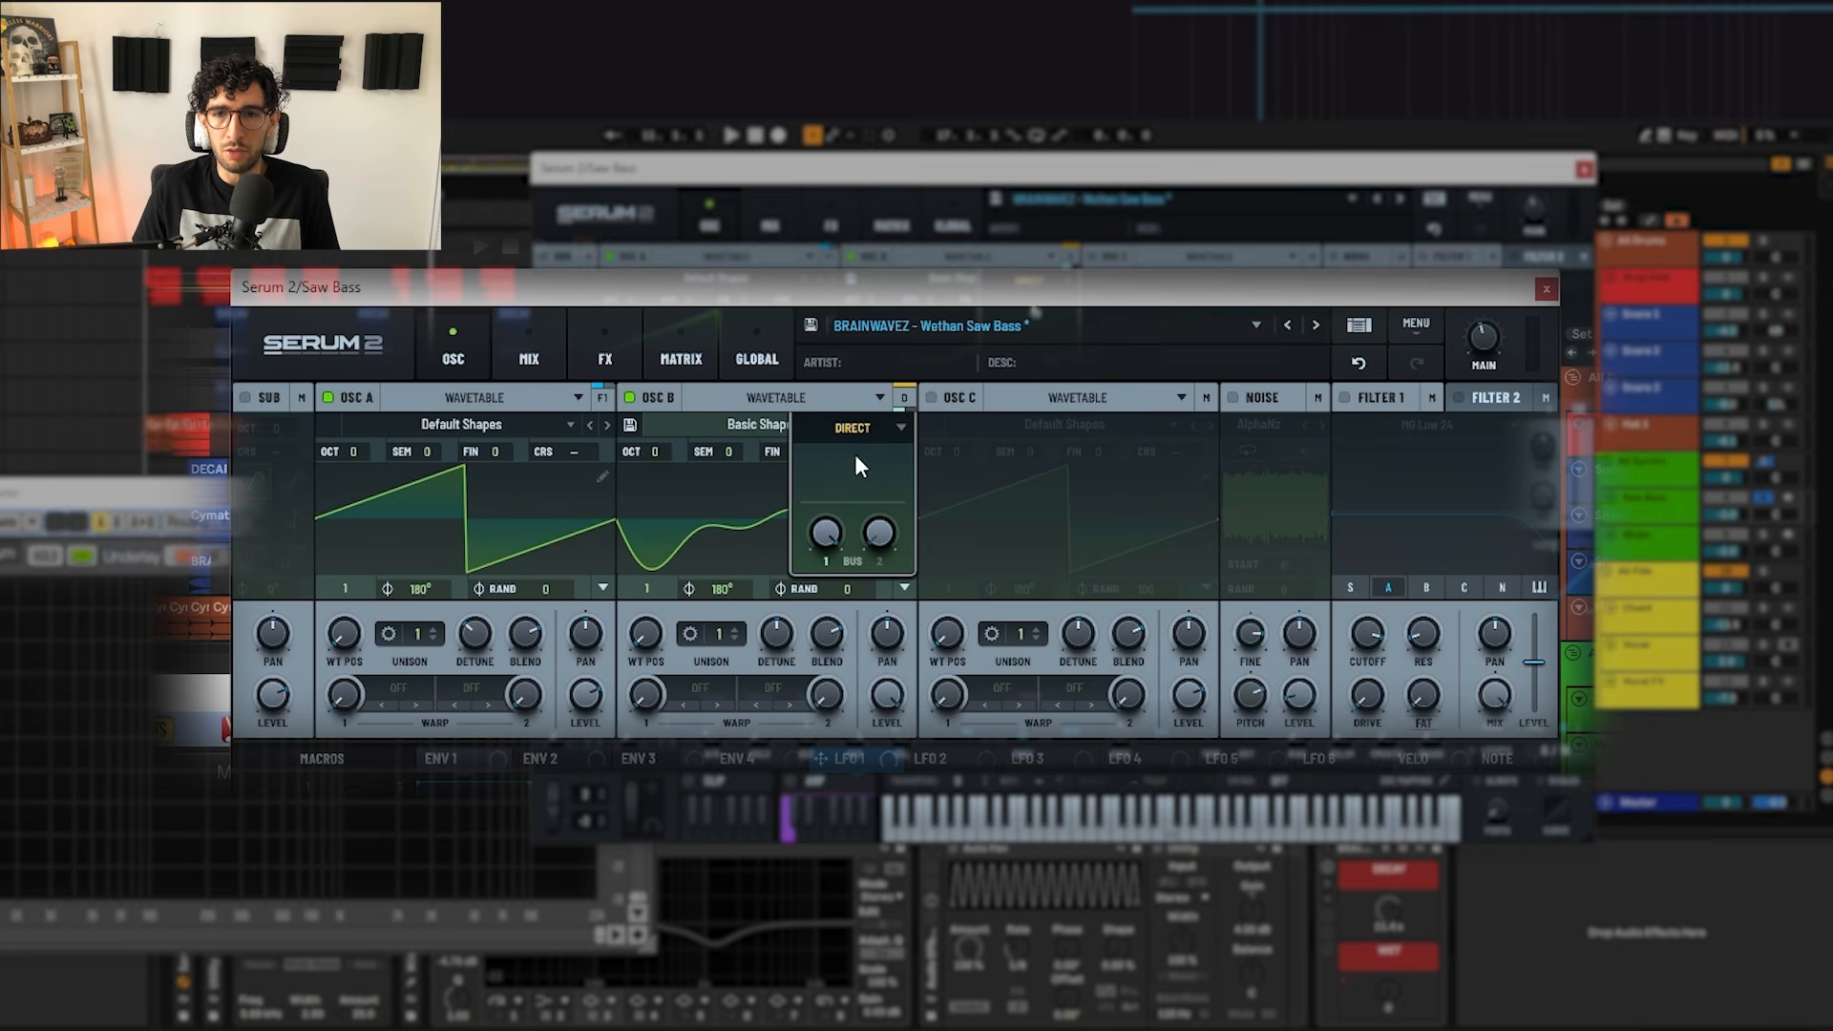
pyautogui.click(860, 427)
pyautogui.click(858, 425)
pyautogui.click(827, 399)
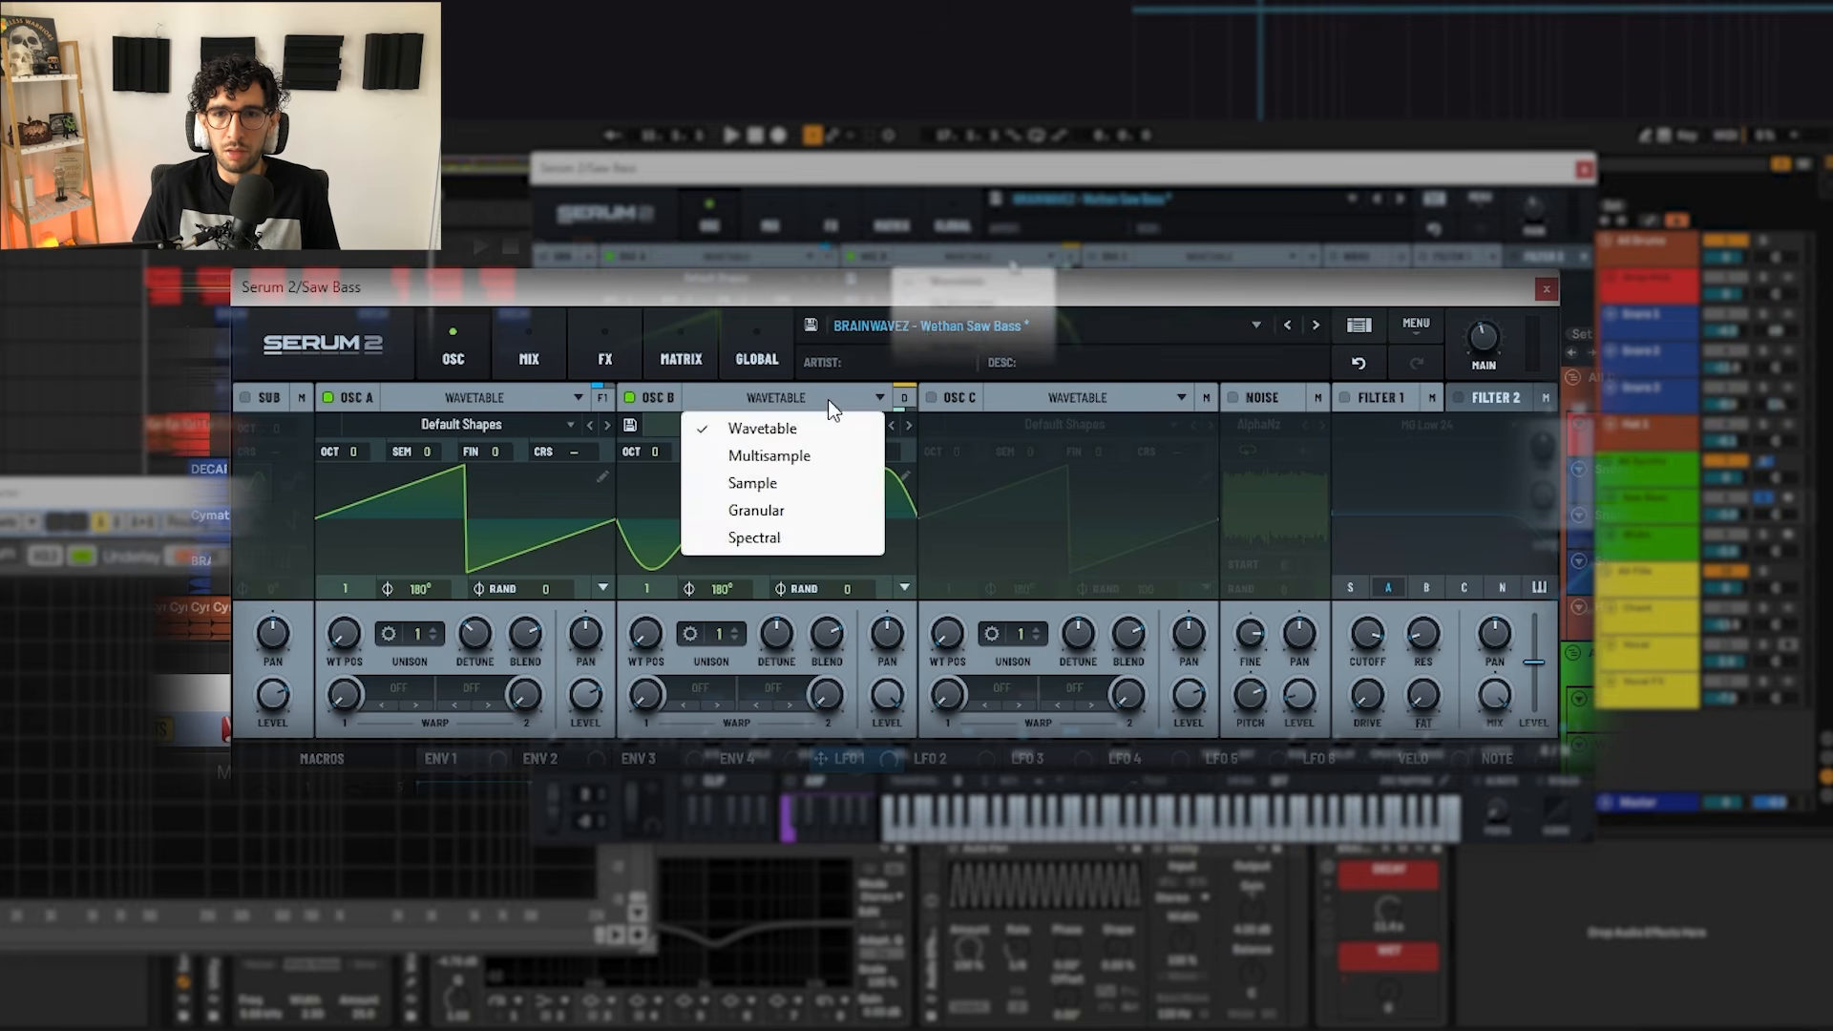
# Step: Examine the Serum 2 mixer for the output routing of oscillator B and Bus 1
pyautogui.click(525, 341)
pyautogui.click(529, 343)
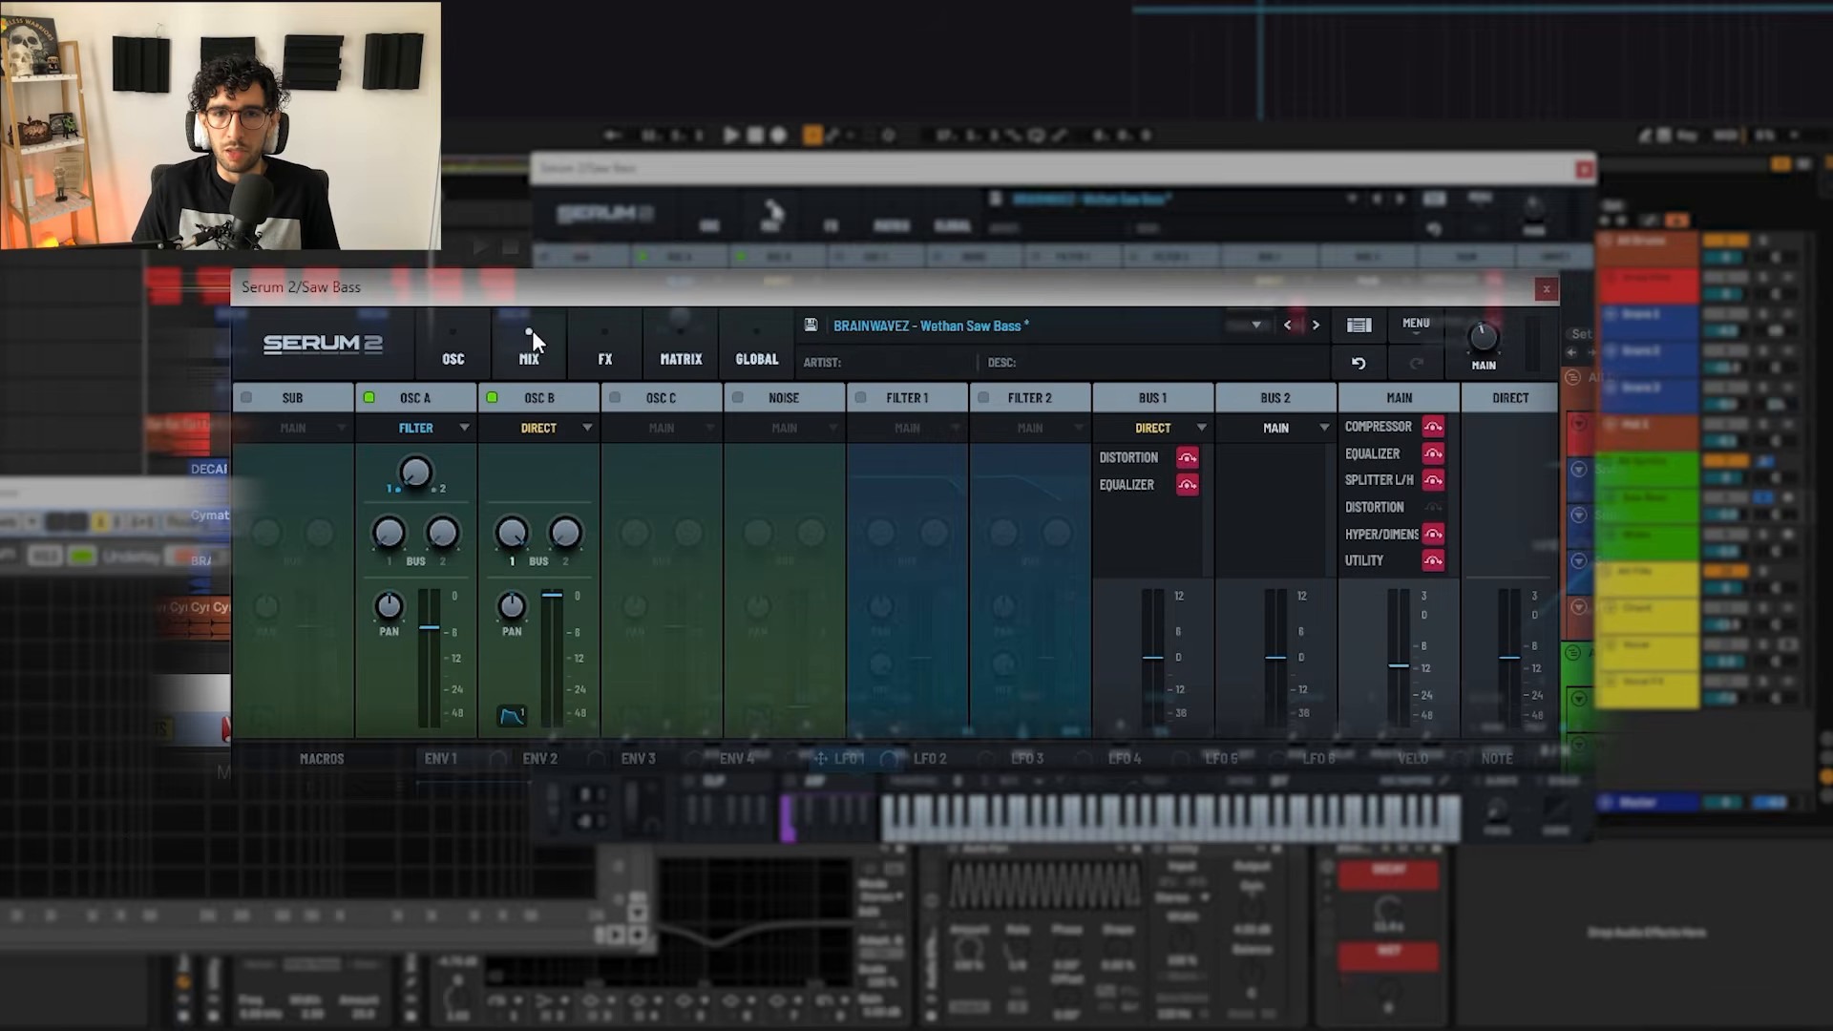
pyautogui.click(541, 426)
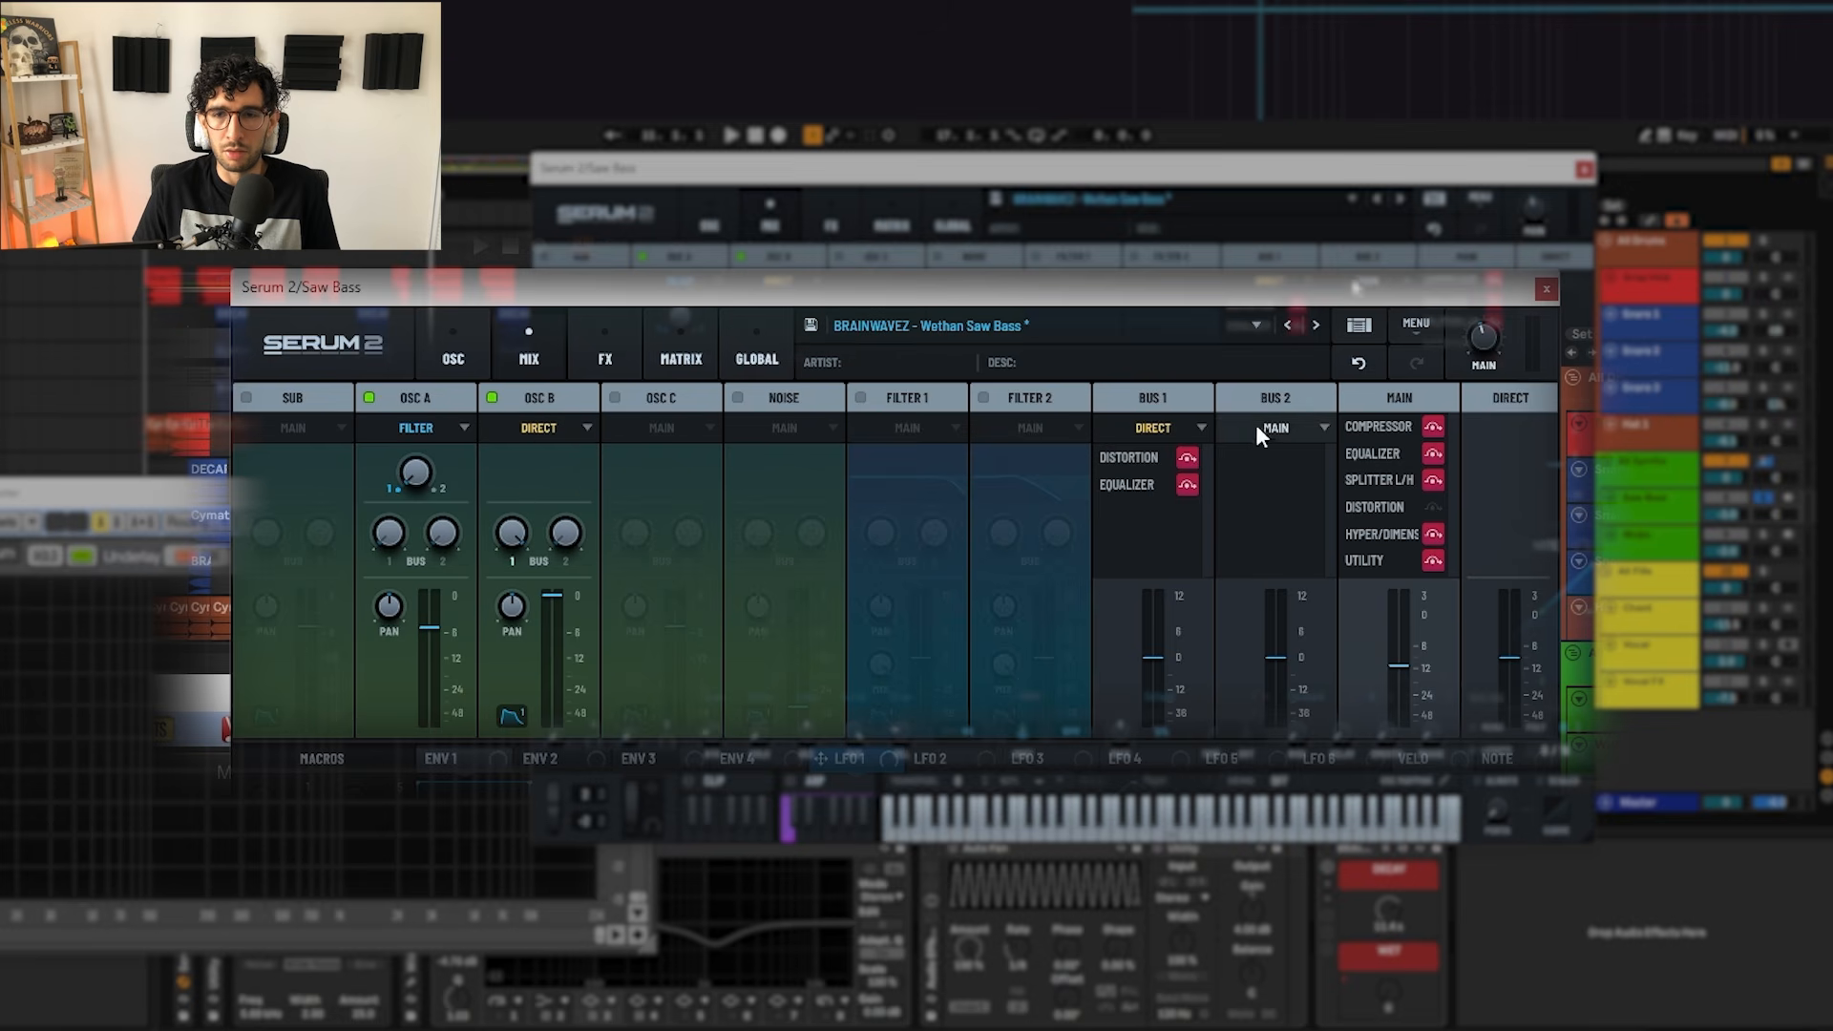
pyautogui.click(1159, 421)
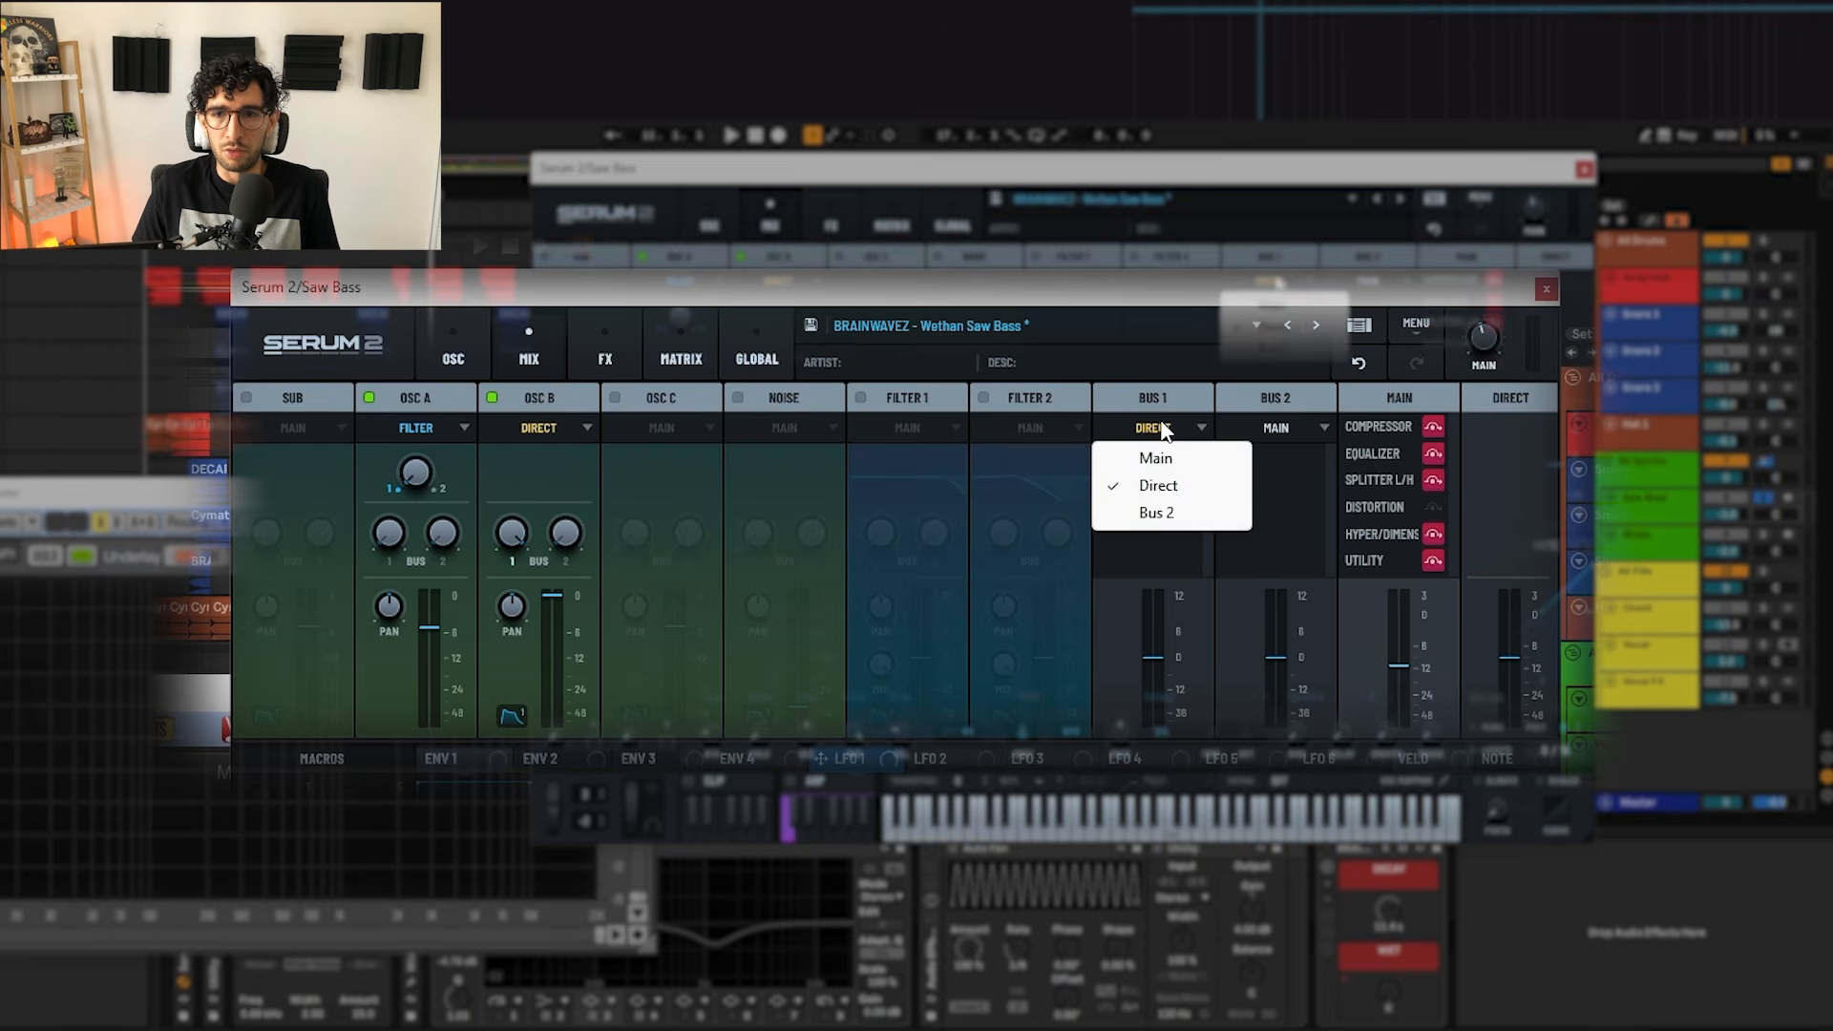
pyautogui.click(1160, 420)
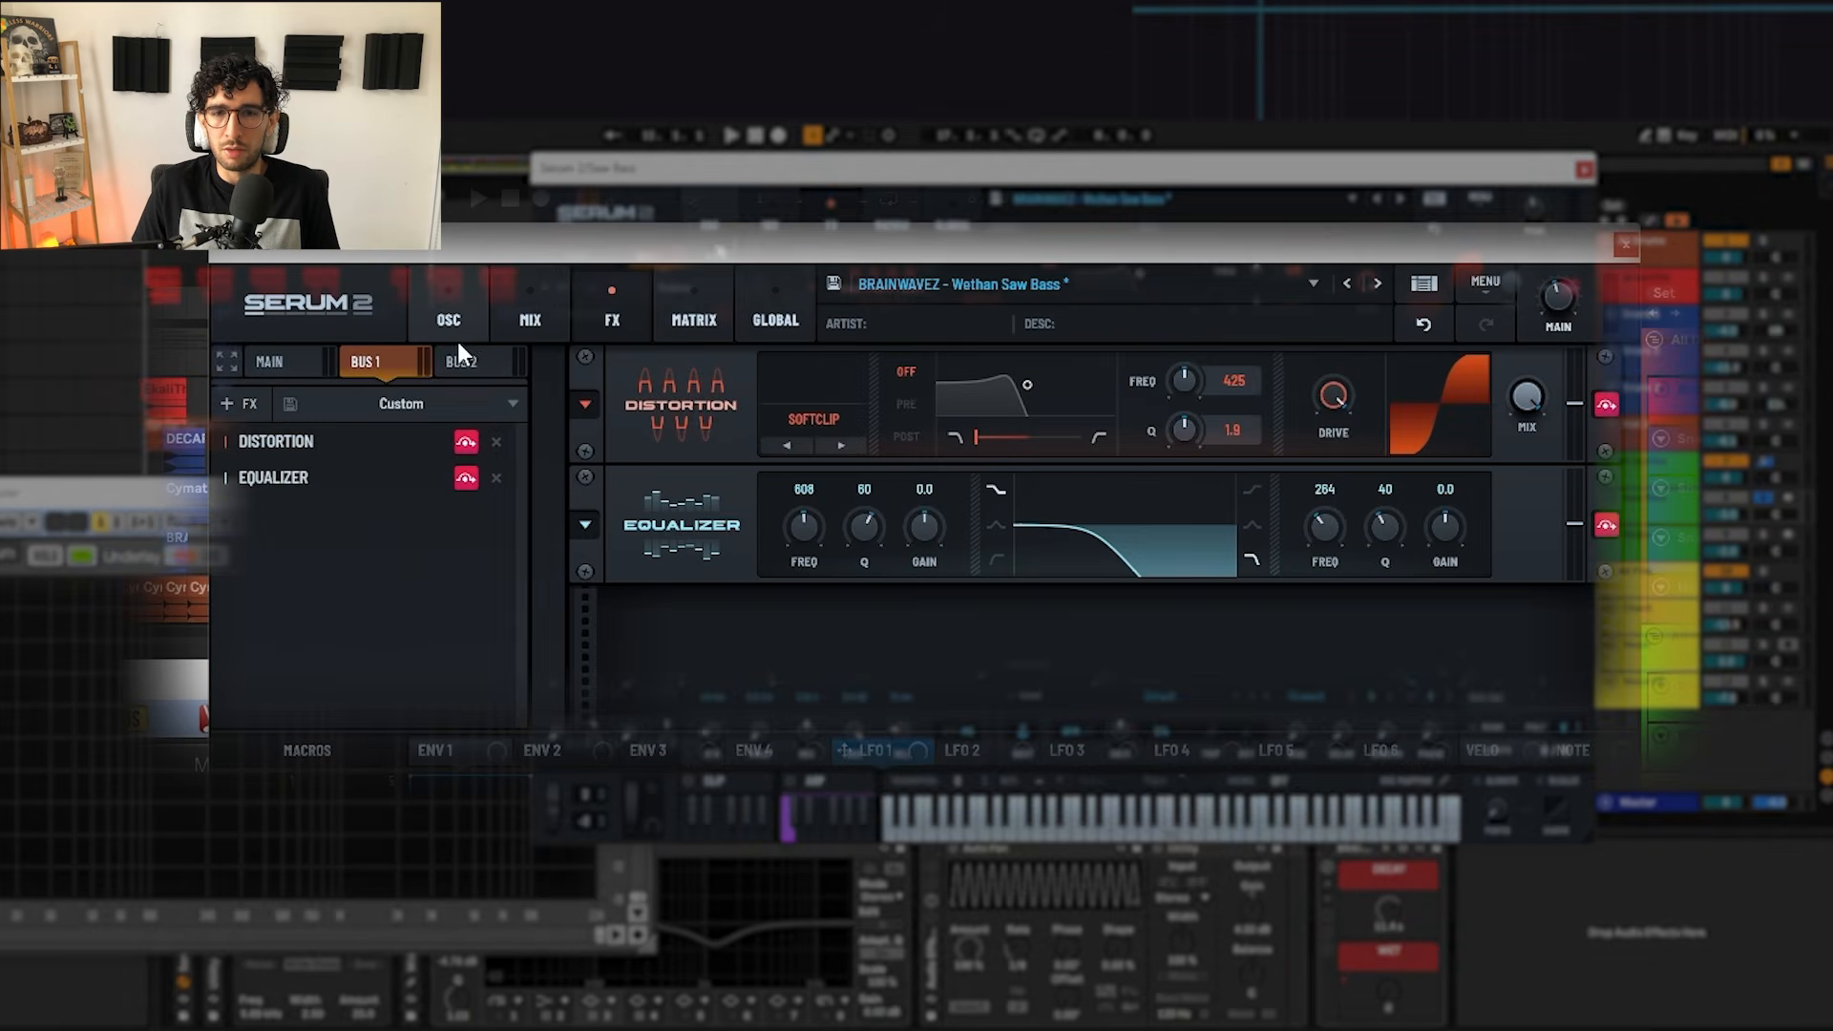
# Step: Examine the oscillator page and the Main effects chain, from Compressor to Utility
pyautogui.click(479, 323)
pyautogui.click(616, 318)
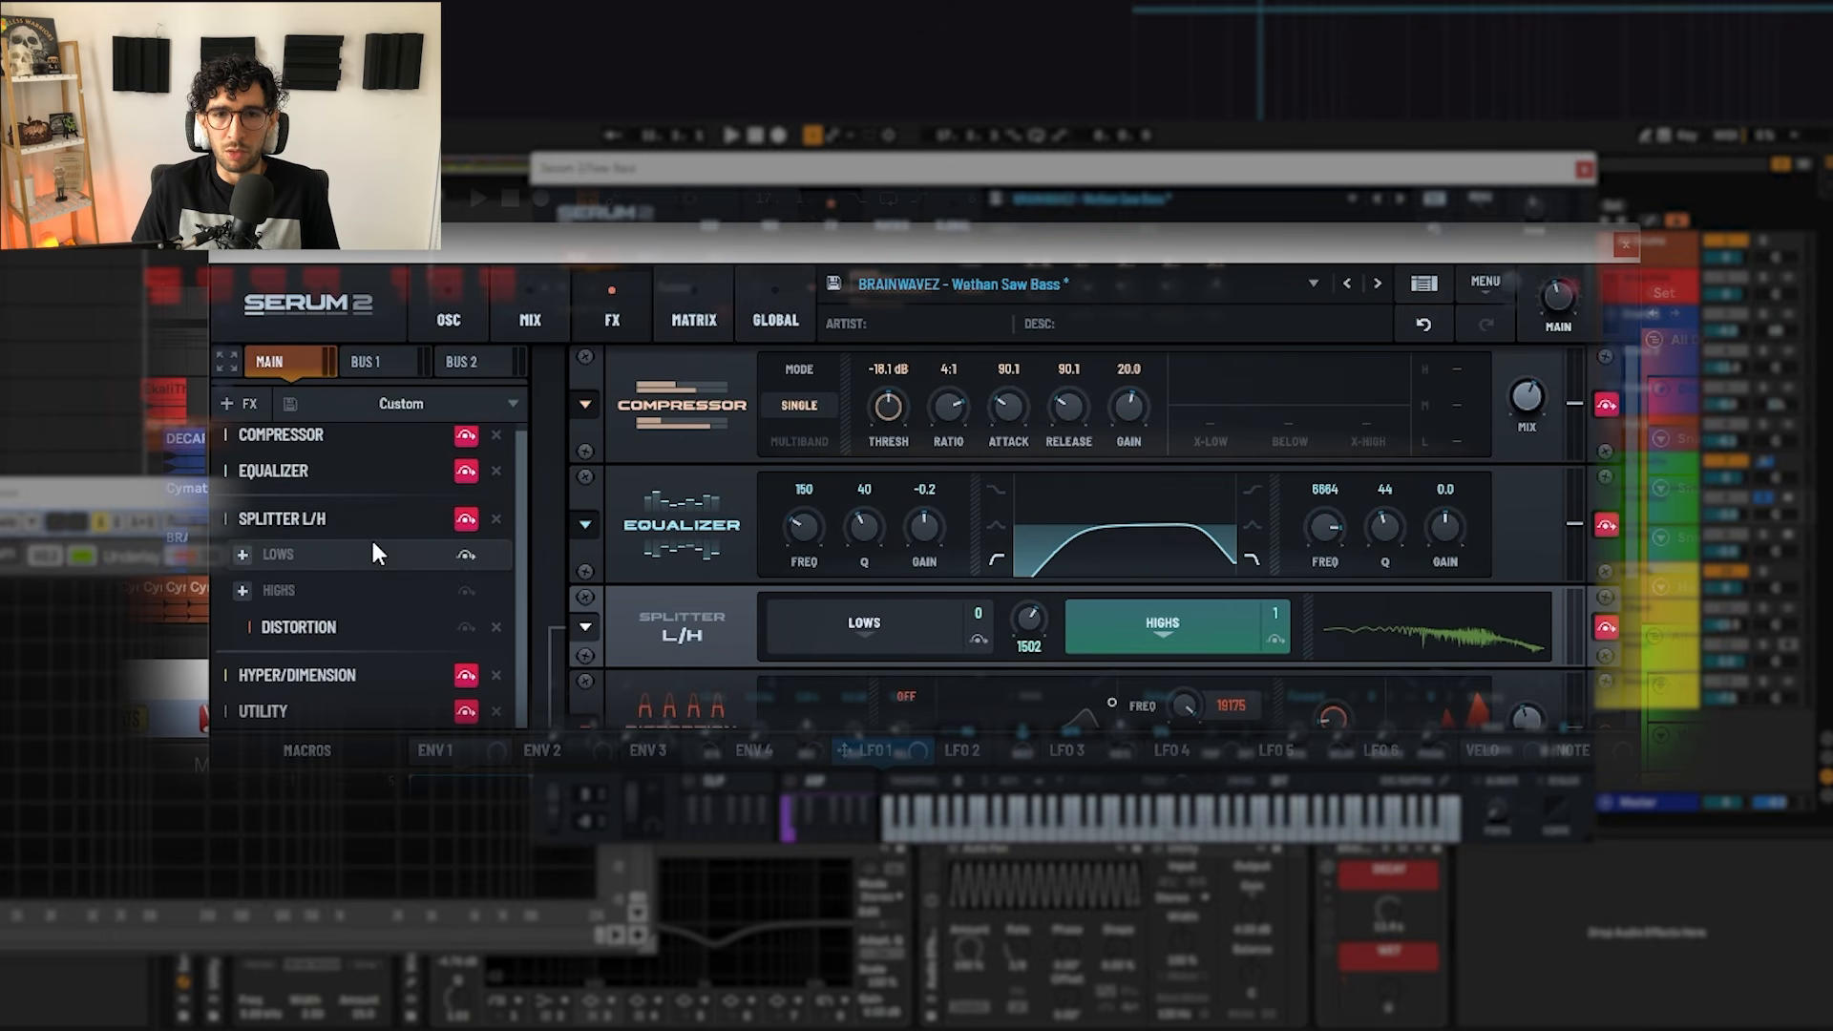
pyautogui.click(467, 315)
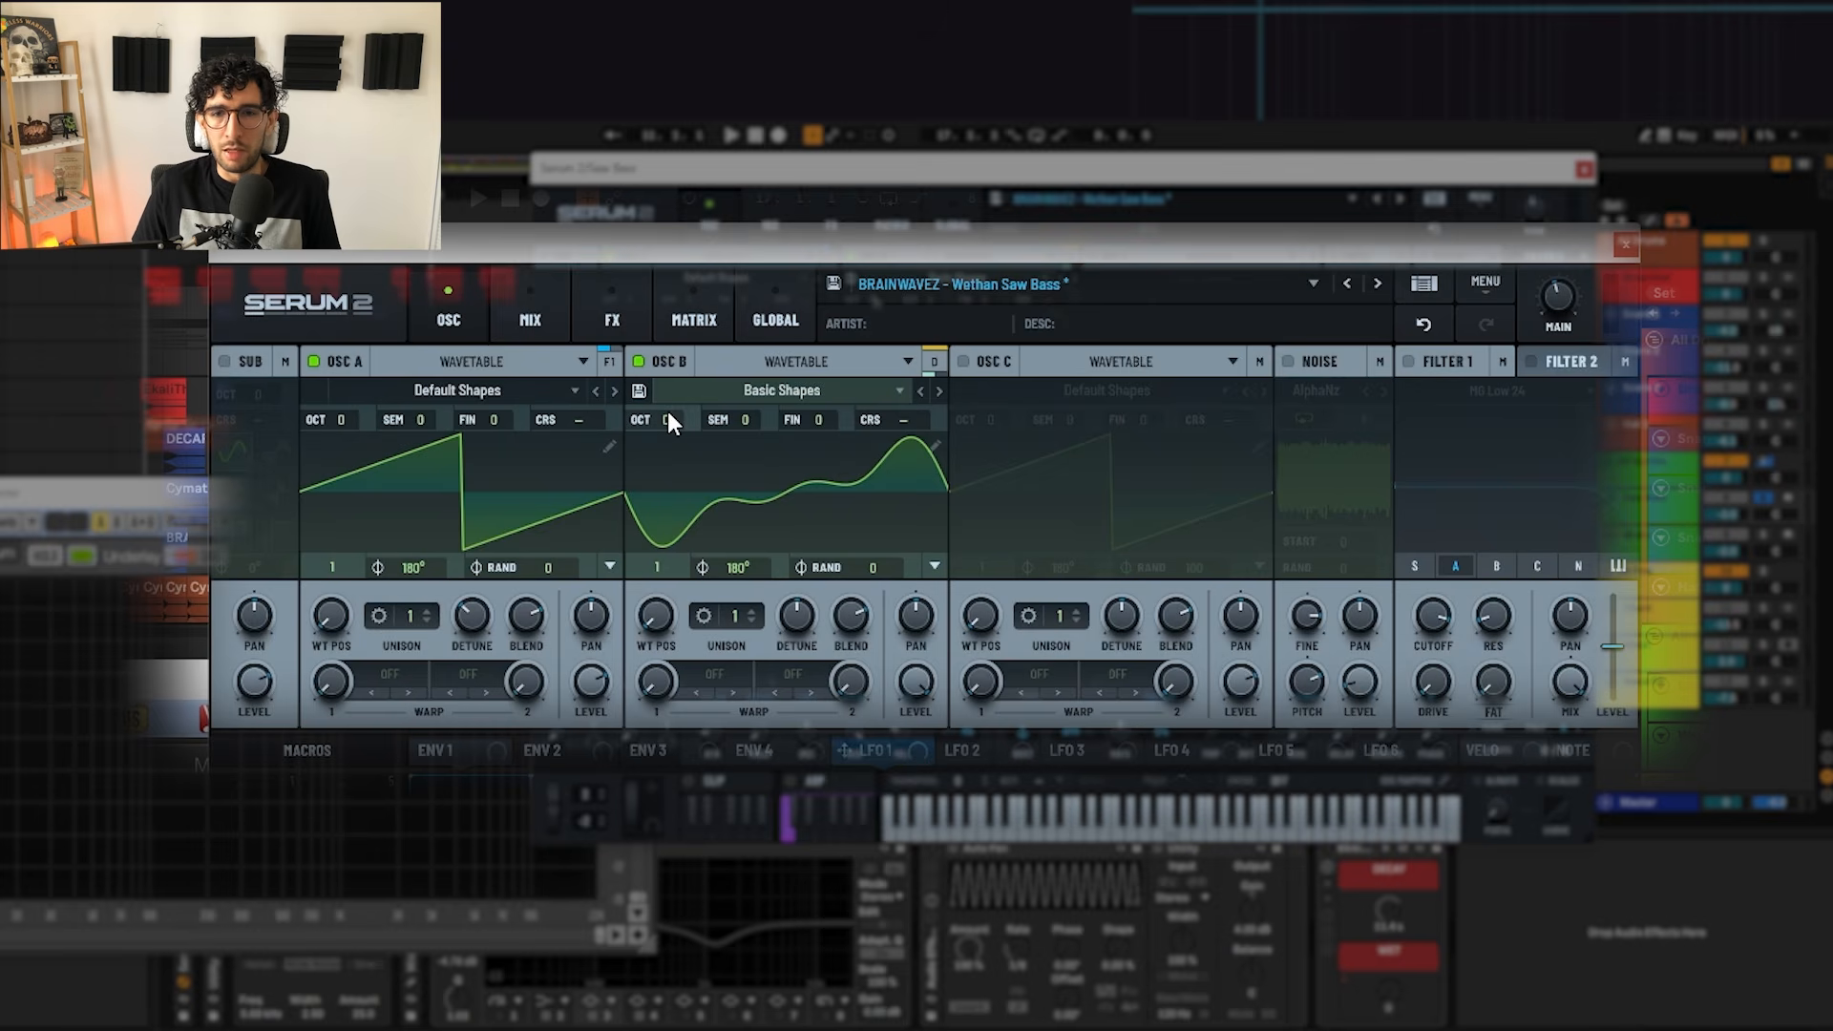
pyautogui.click(584, 316)
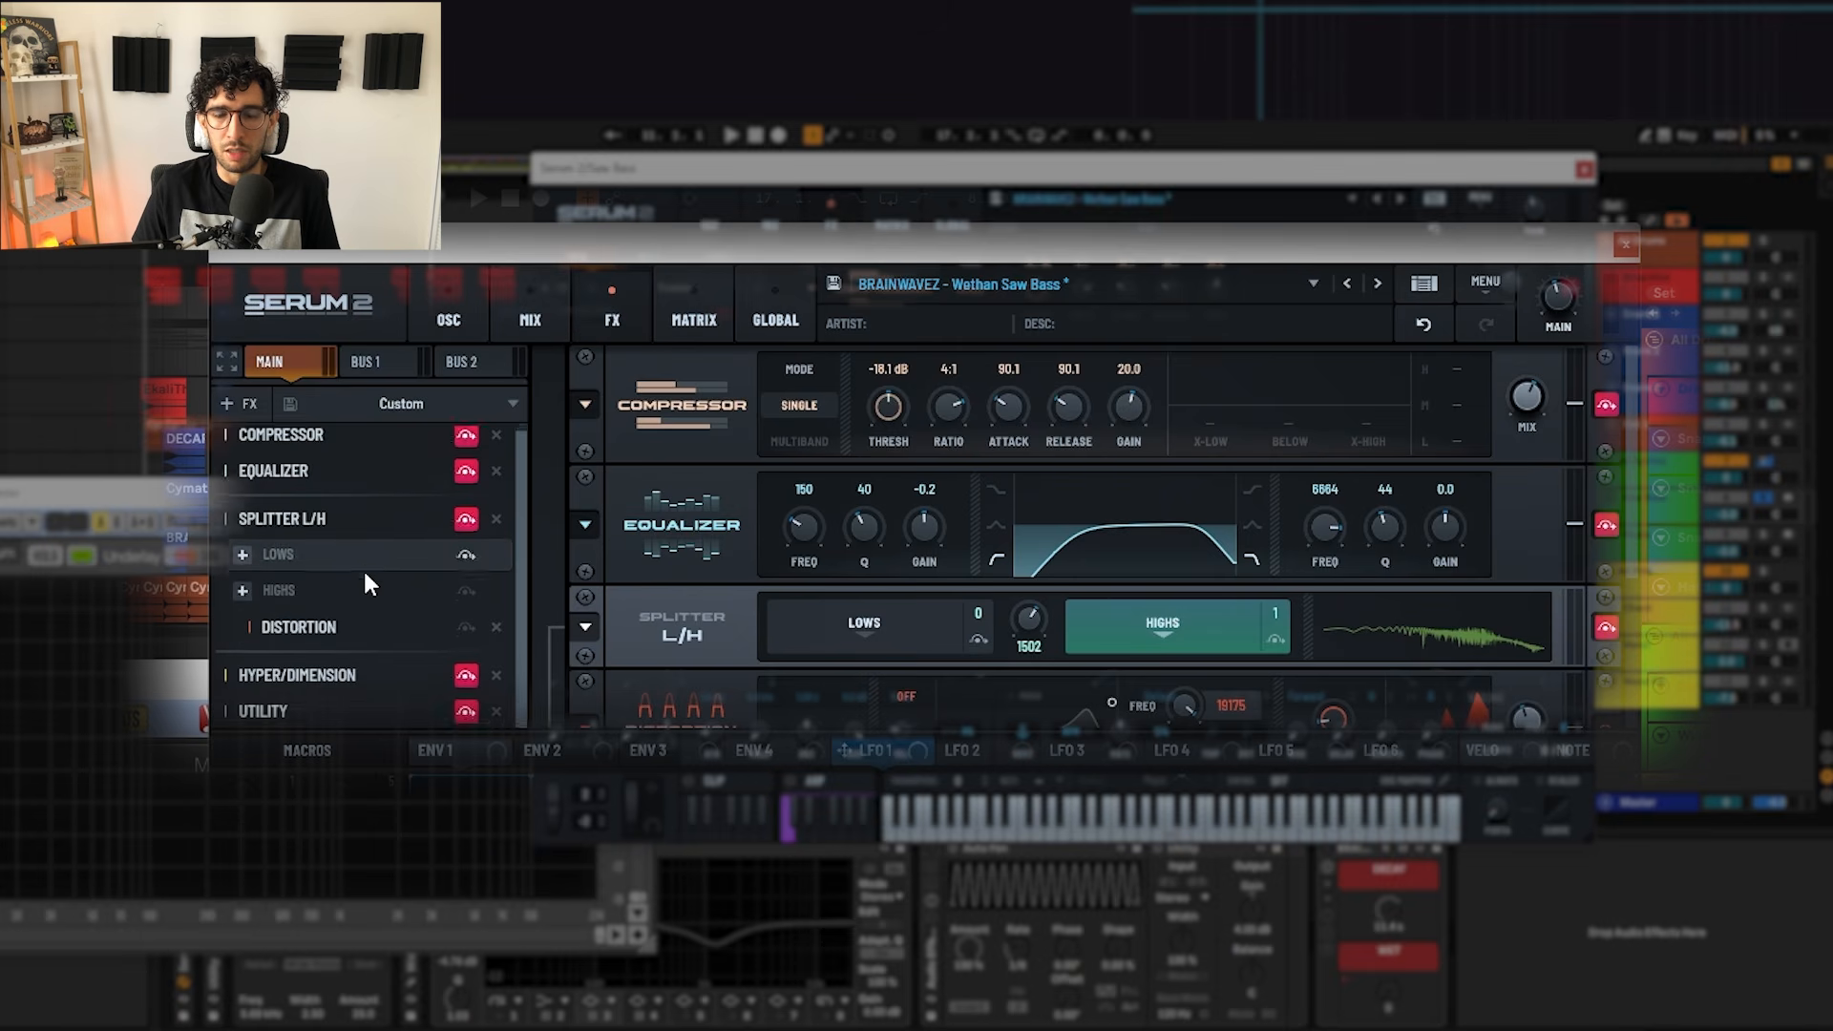
# Step: Enable the Distortion and Equalizer effects on Bus 1 and play the bass with both oscillators
pyautogui.click(359, 363)
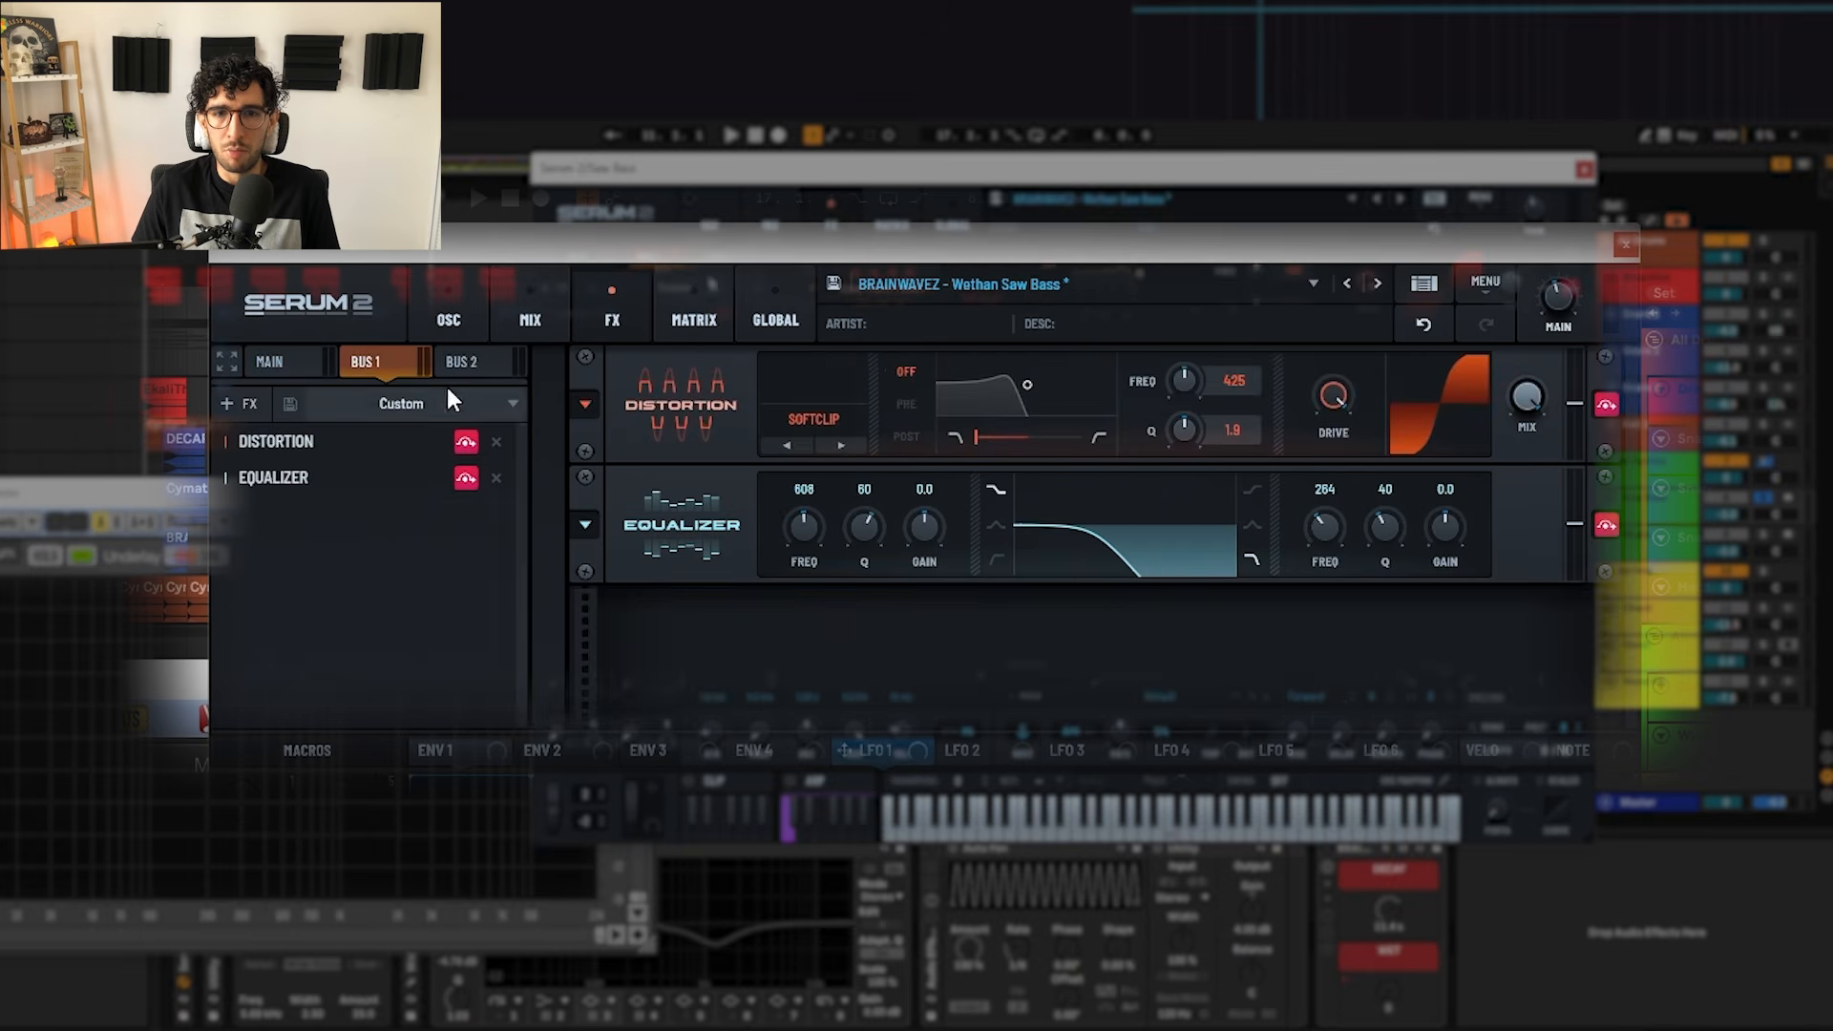
pyautogui.click(1598, 403)
pyautogui.moveTo(1540, 392)
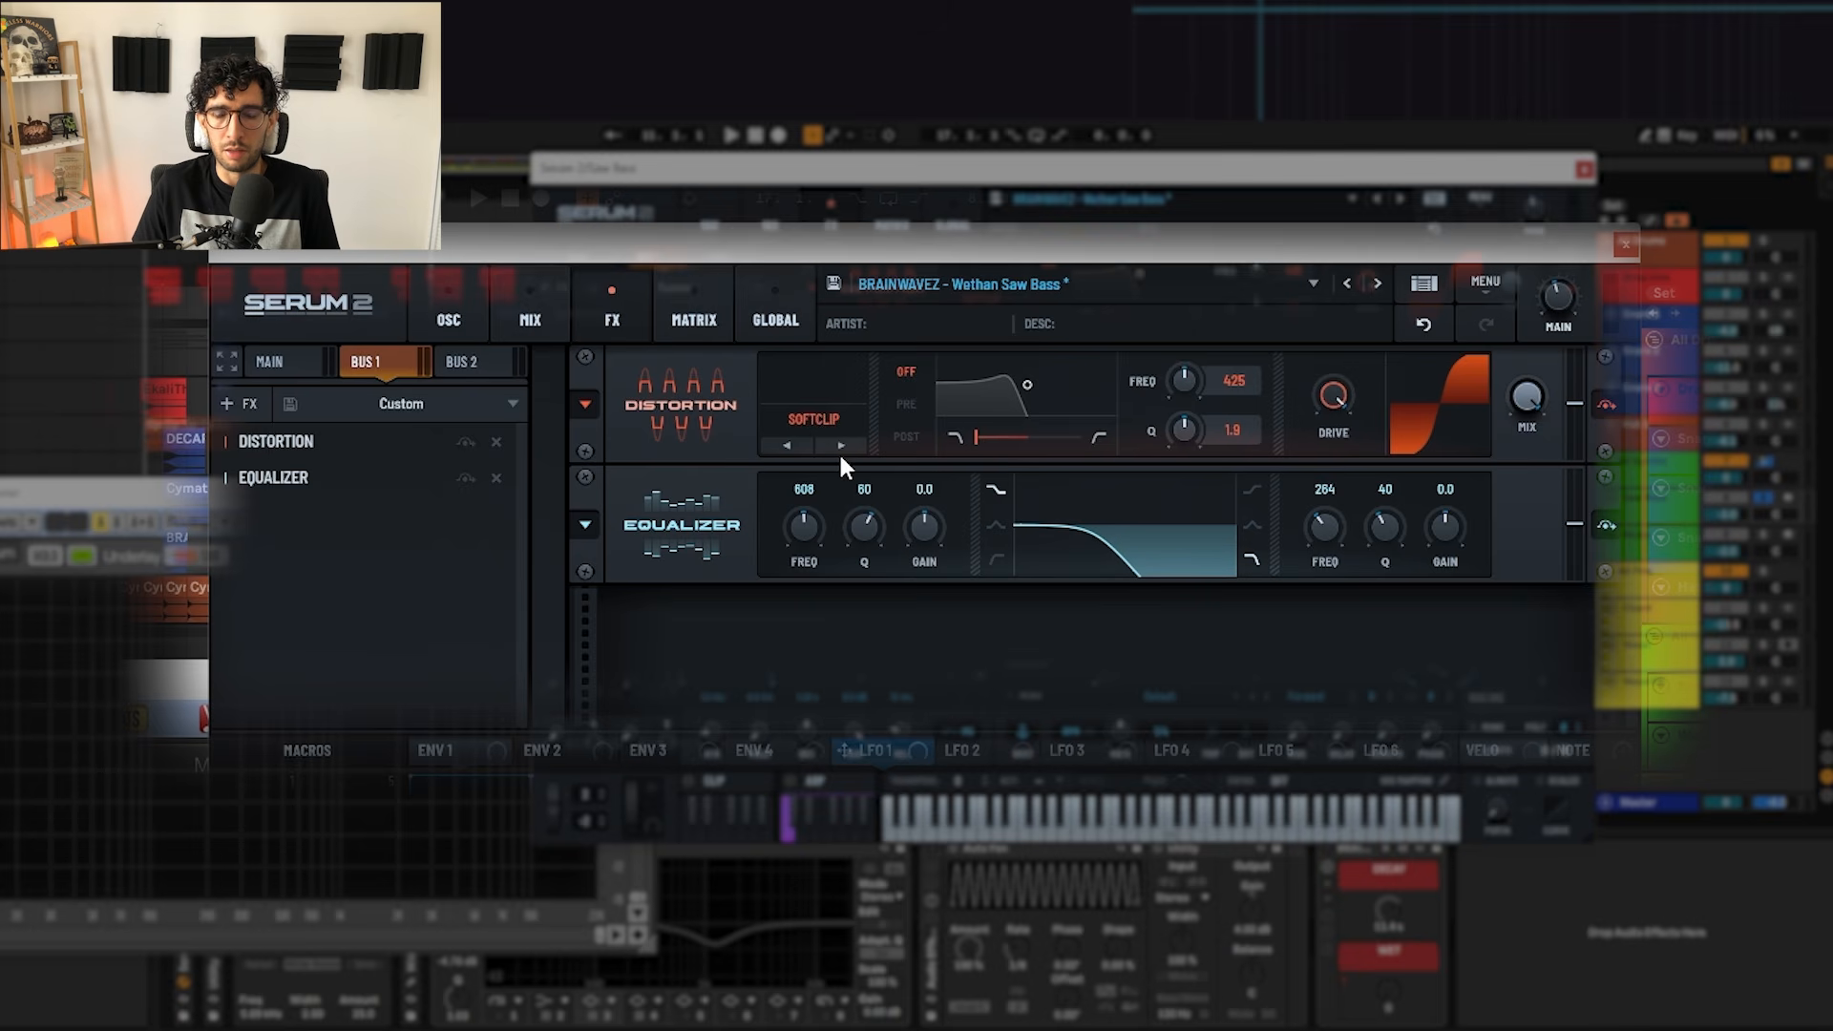
pyautogui.click(439, 305)
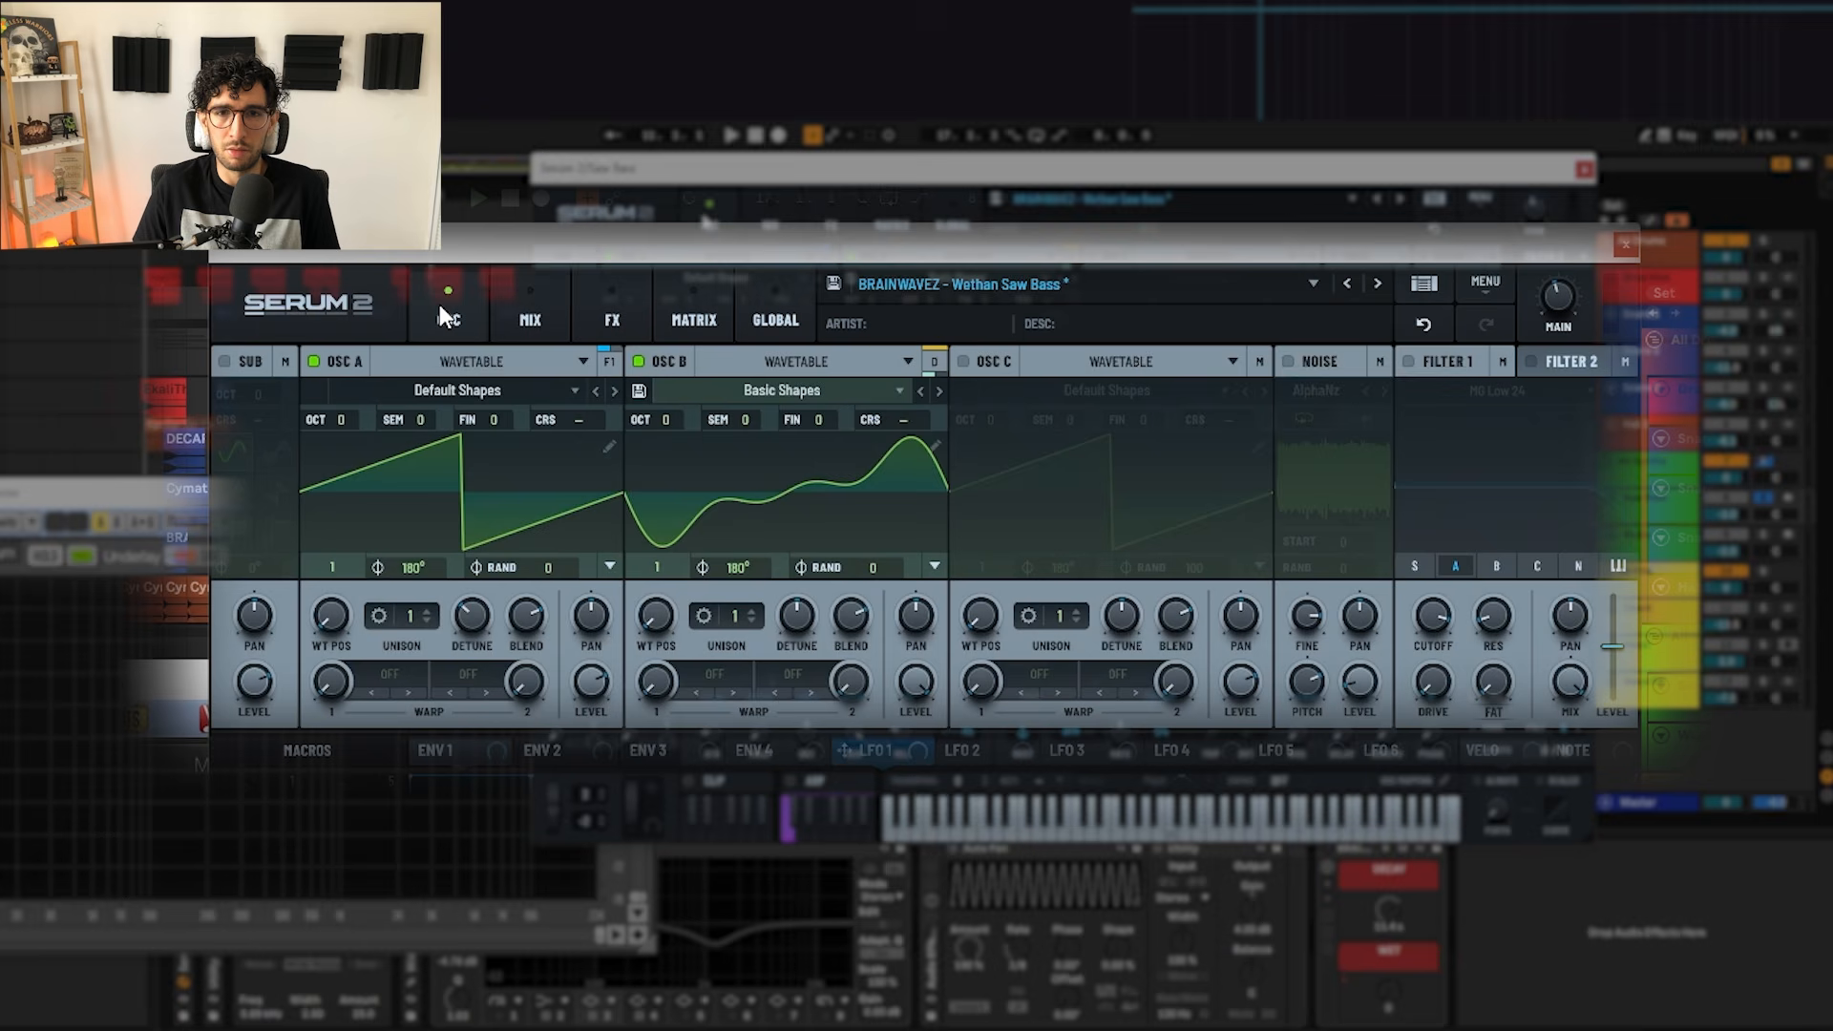
pyautogui.press('space')
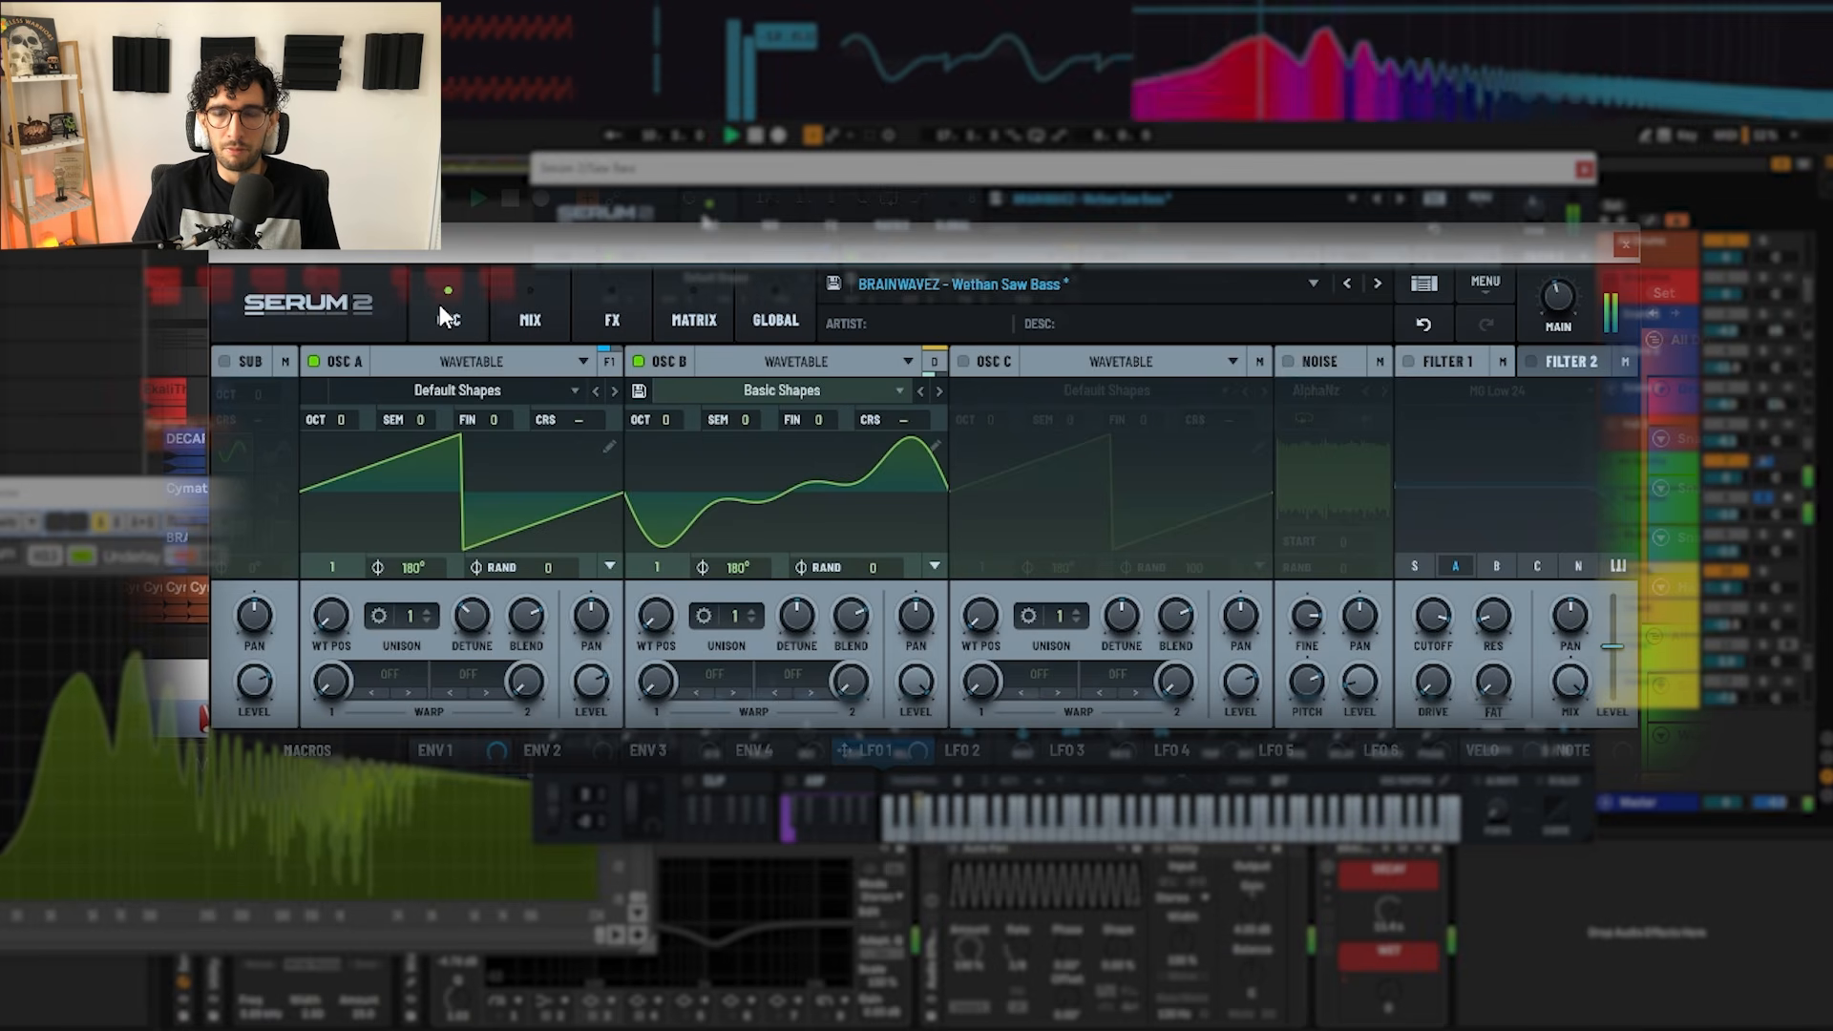
pyautogui.press('space')
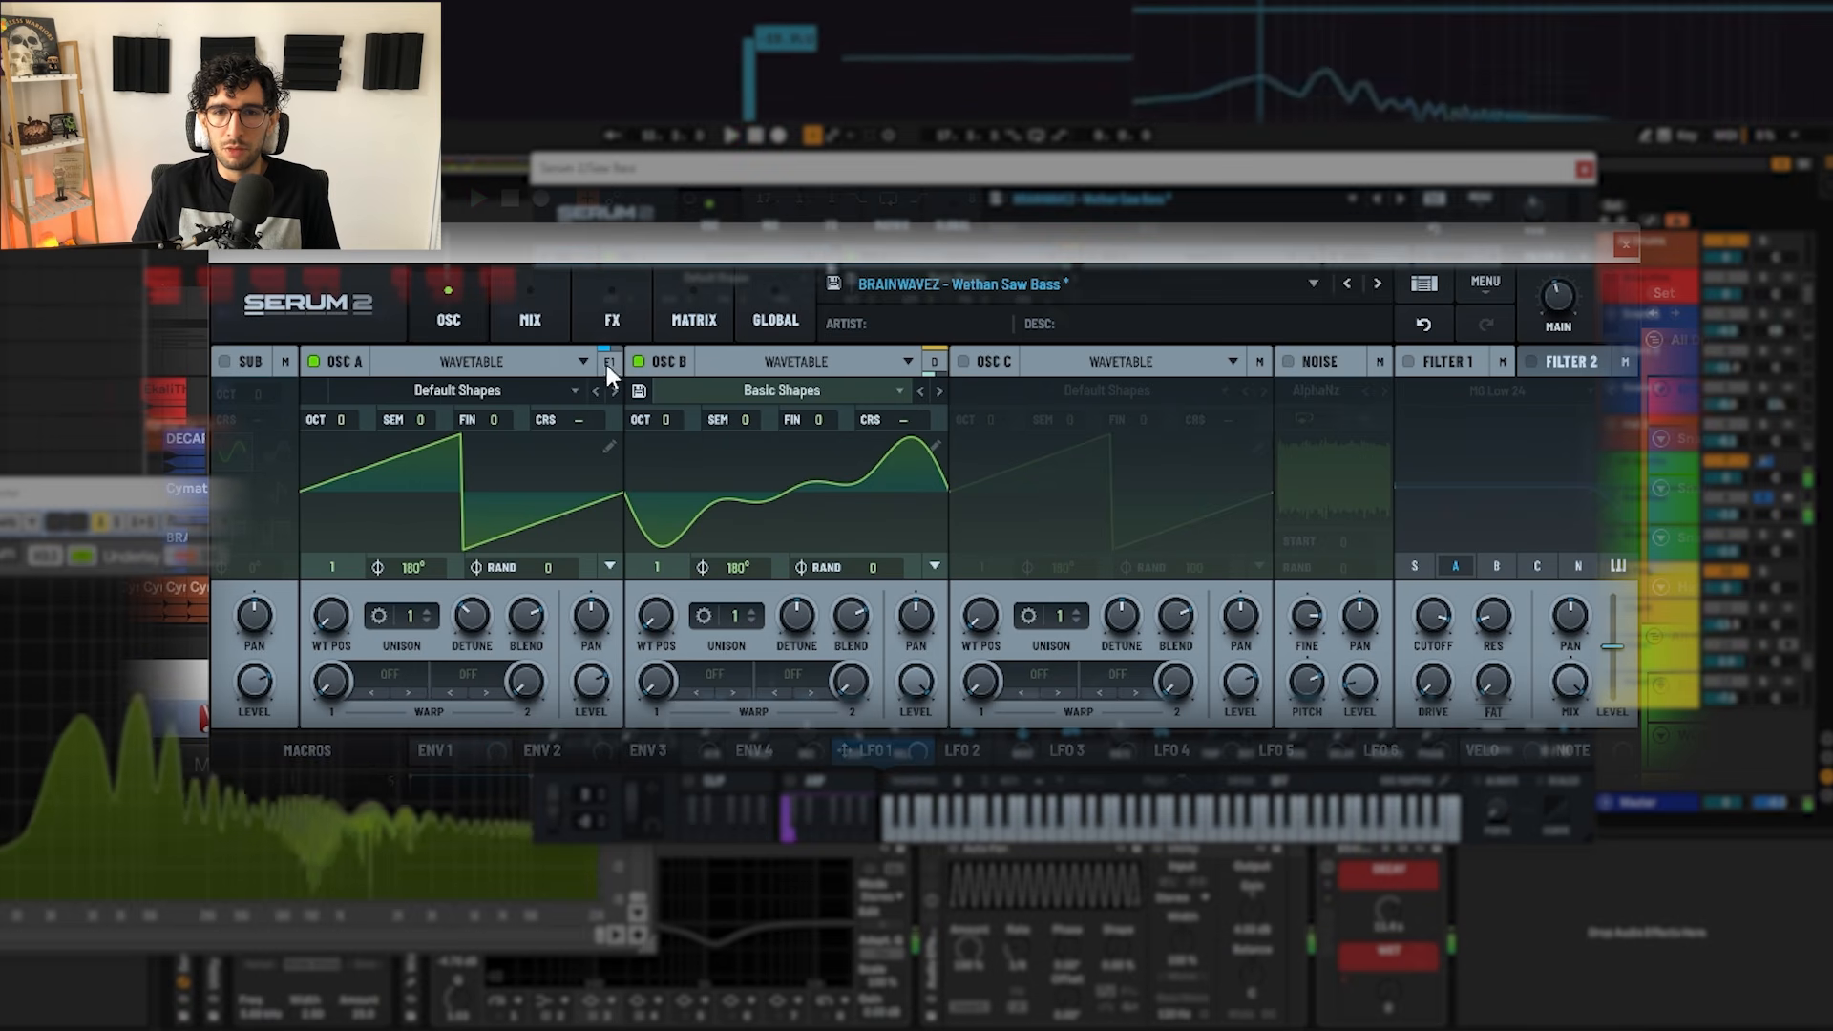
# Step: Enable the Compressor in the Main effects chain and play the bass, checking the compressor's mix amount
pyautogui.click(584, 299)
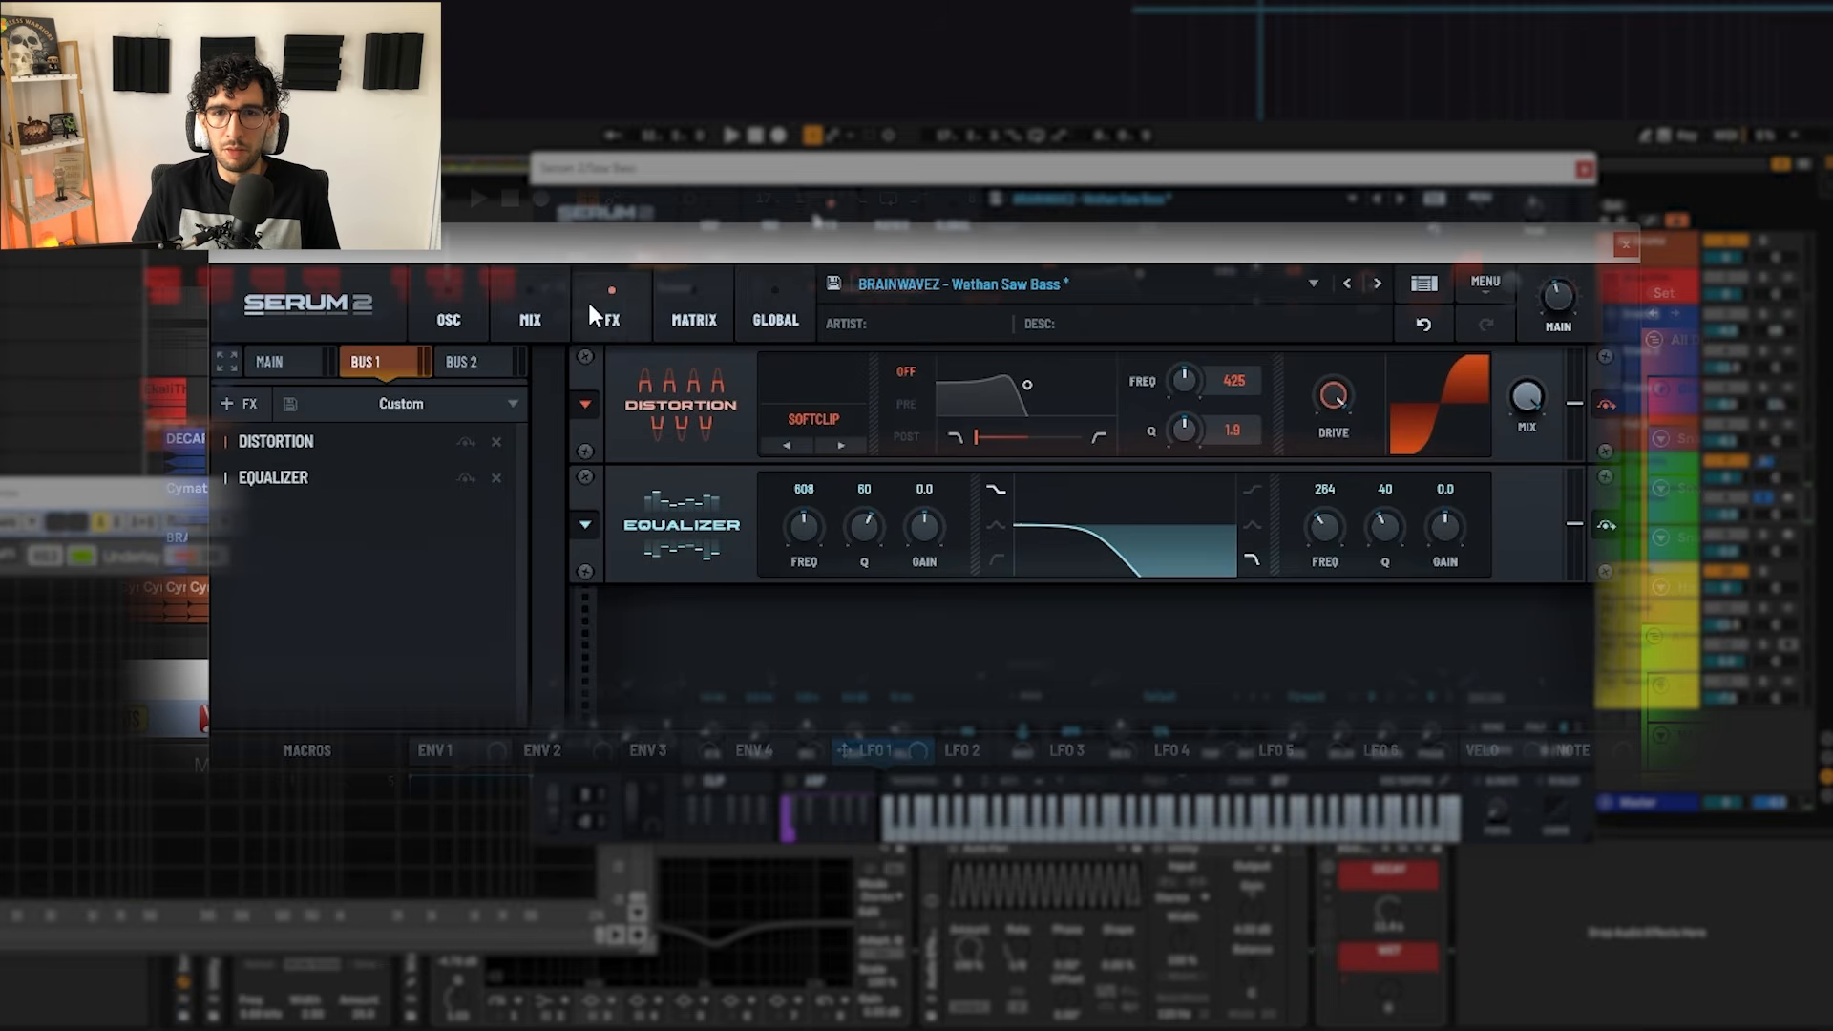
pyautogui.click(302, 361)
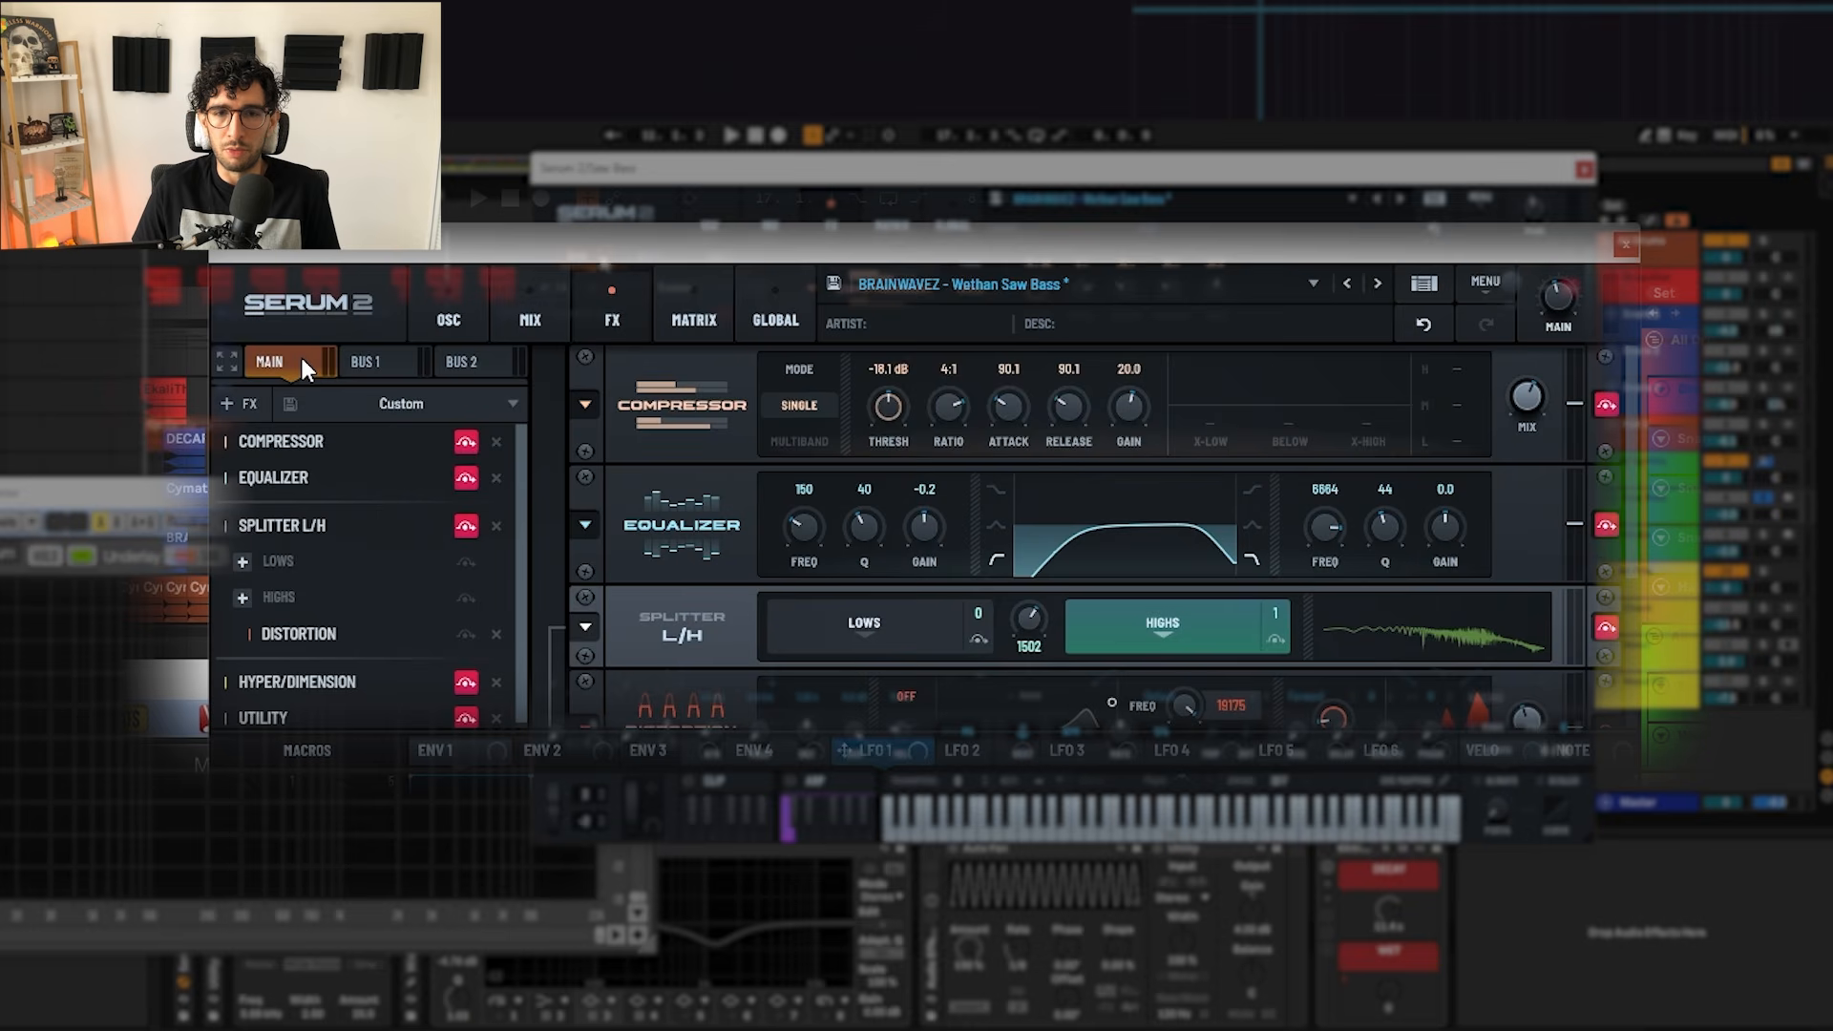
pyautogui.click(466, 440)
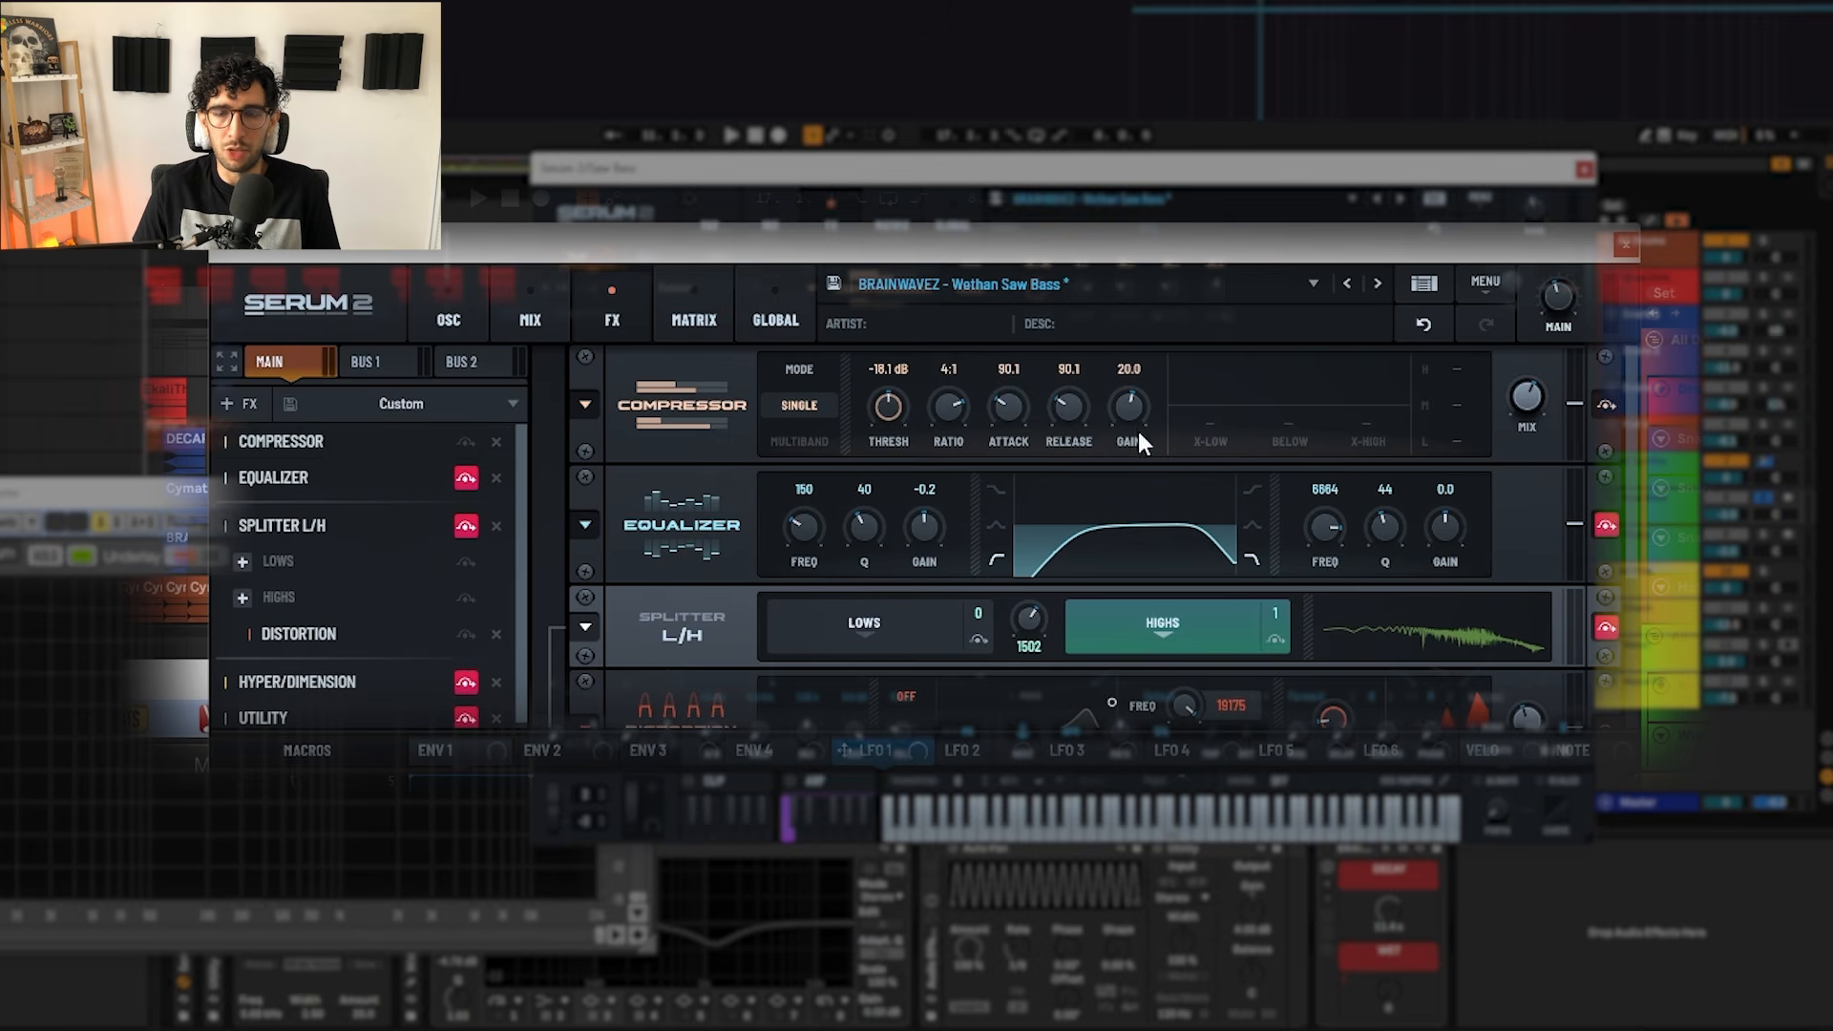
pyautogui.press('space')
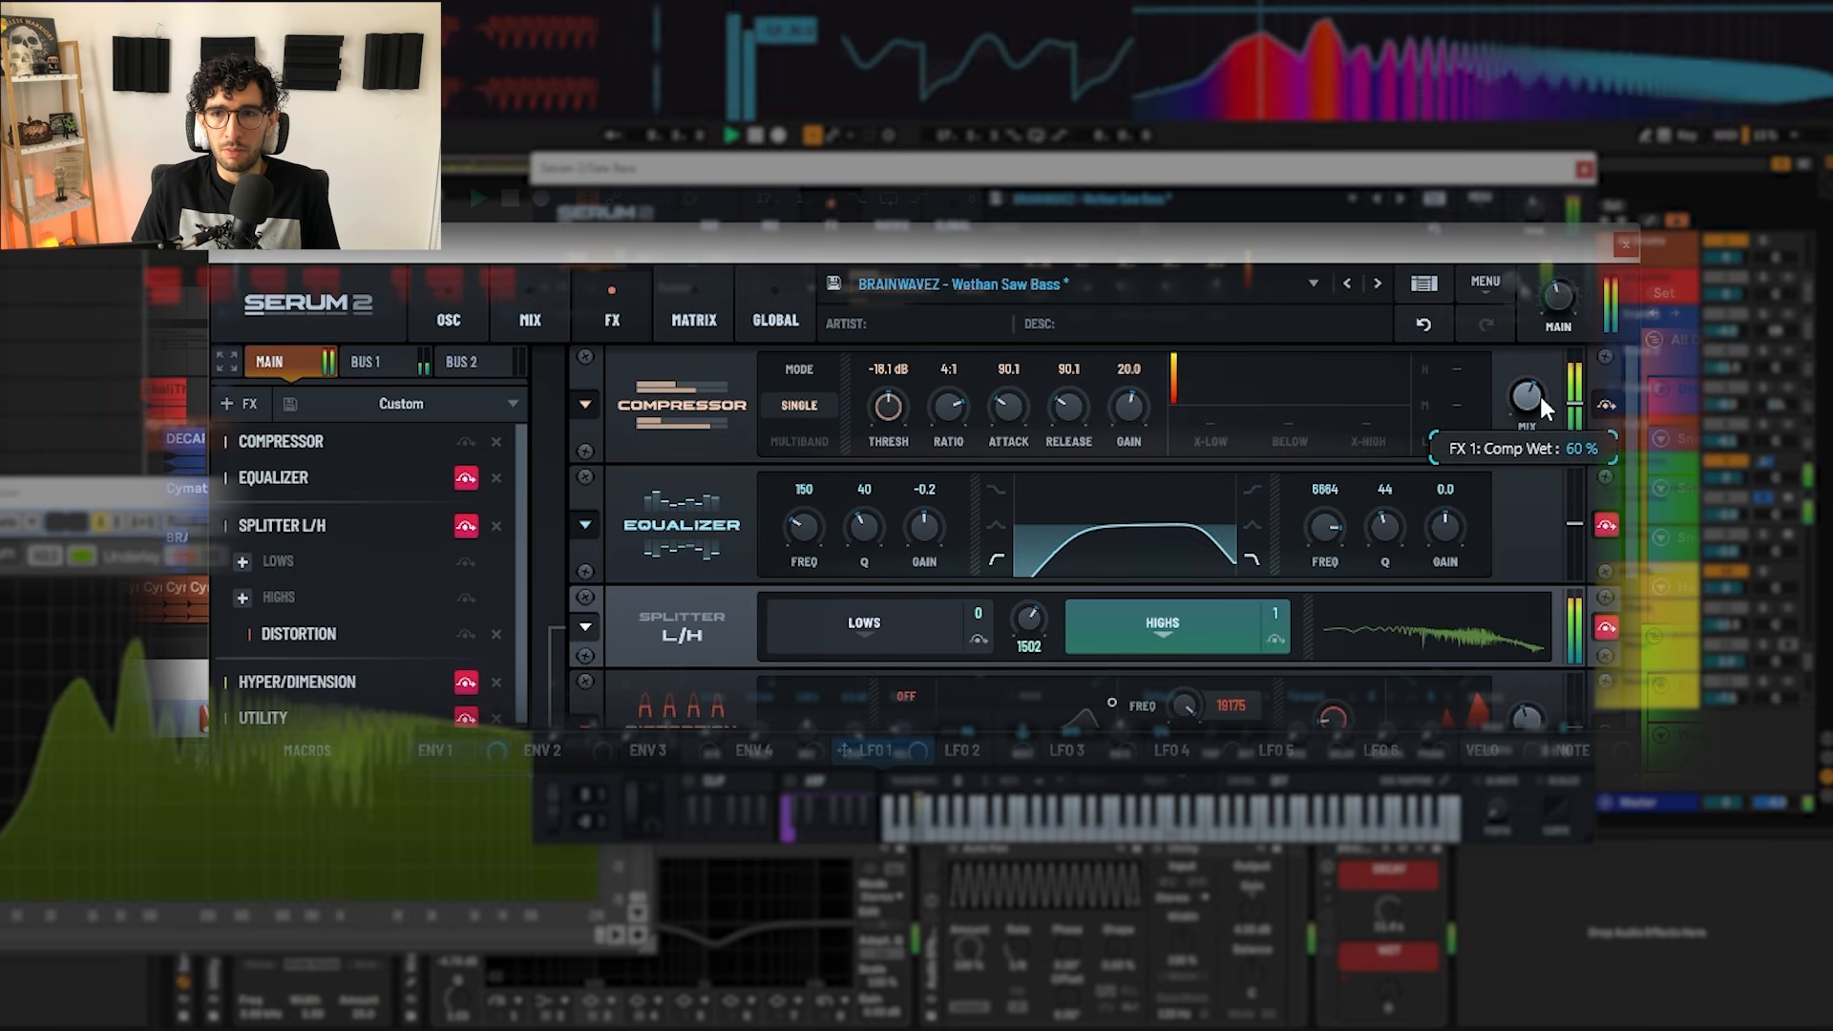
pyautogui.press('space')
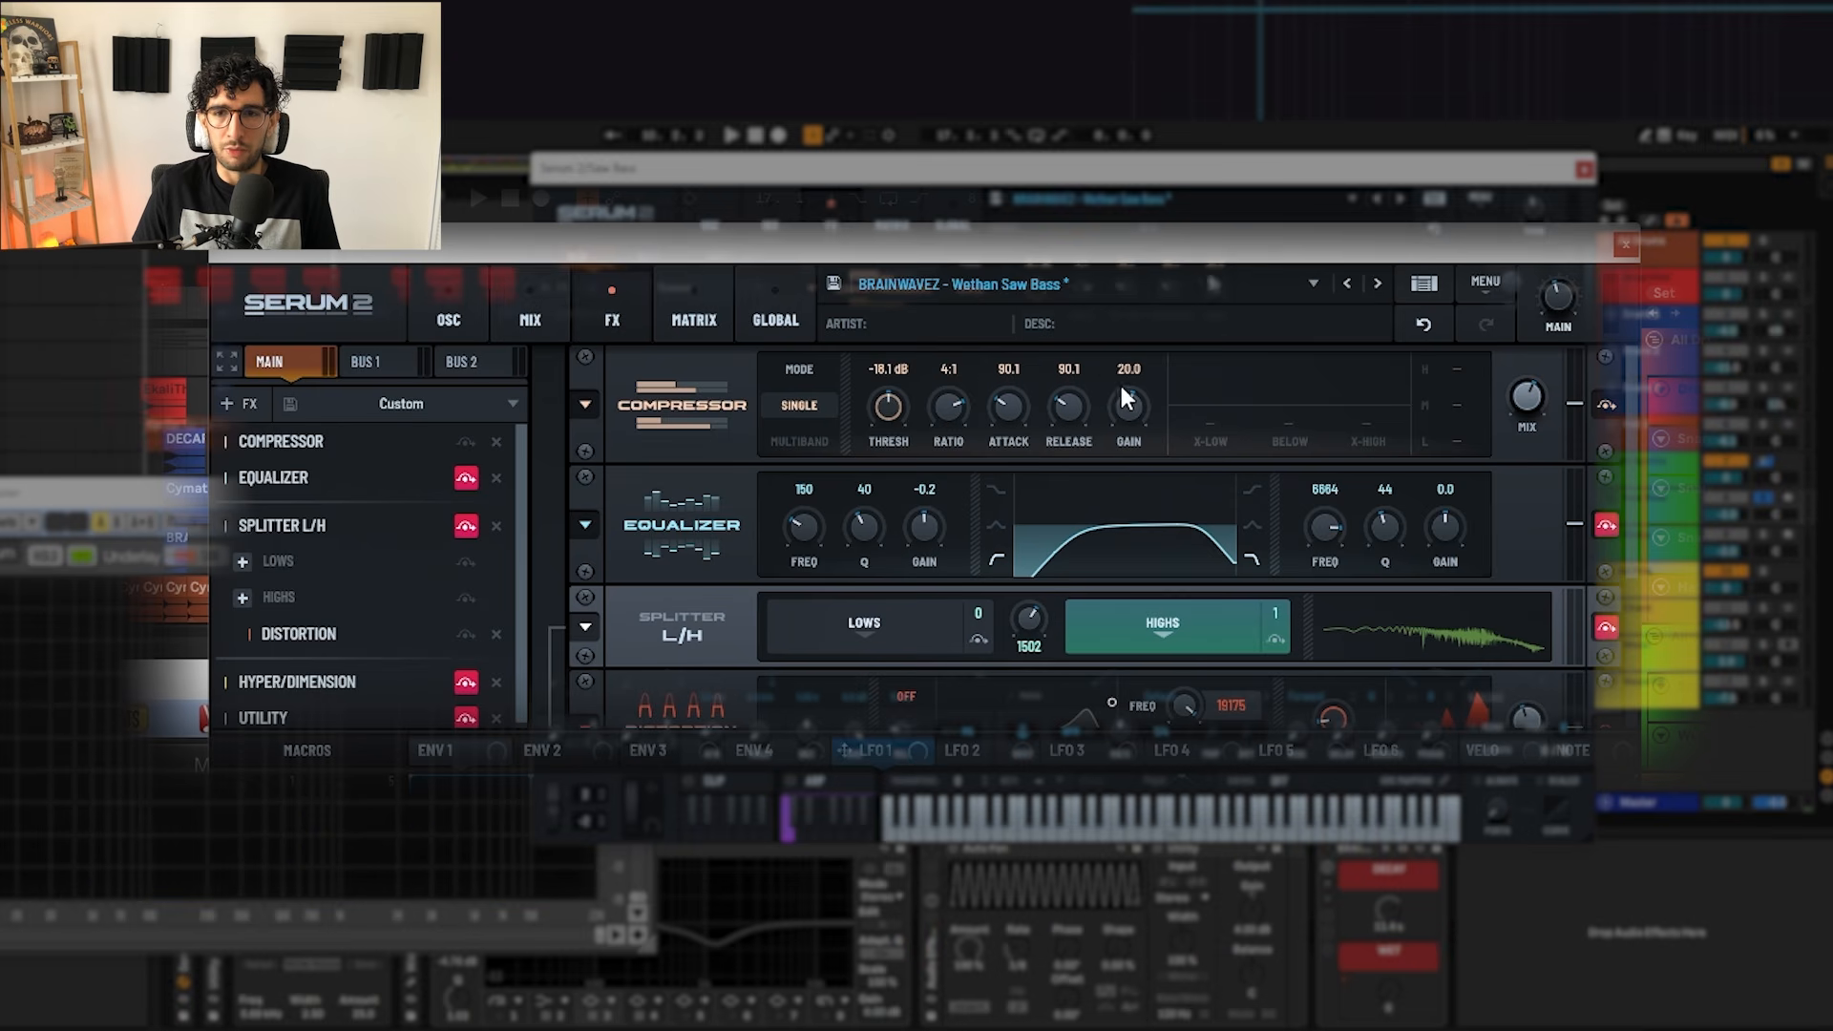
# Step: Enable the Equalizer in the Main effects chain and play the bass to compare the sound with and without it
pyautogui.click(431, 288)
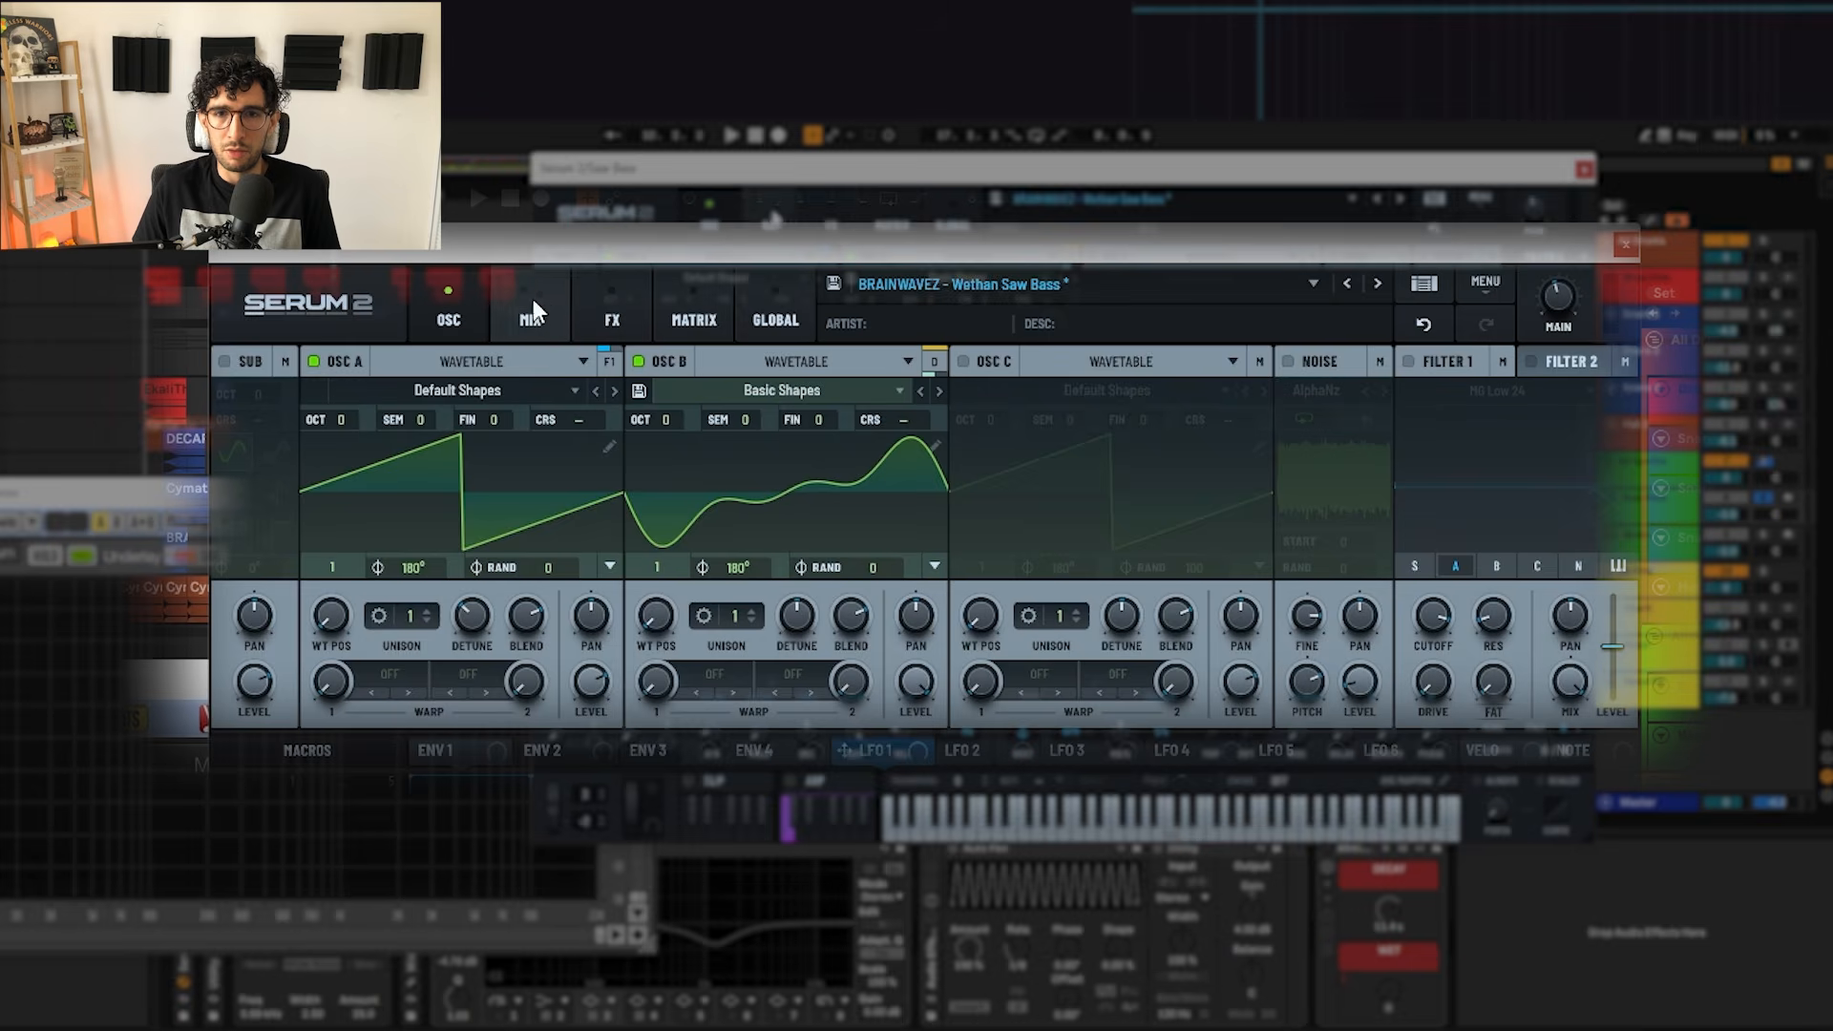
pyautogui.click(603, 290)
pyautogui.press('space')
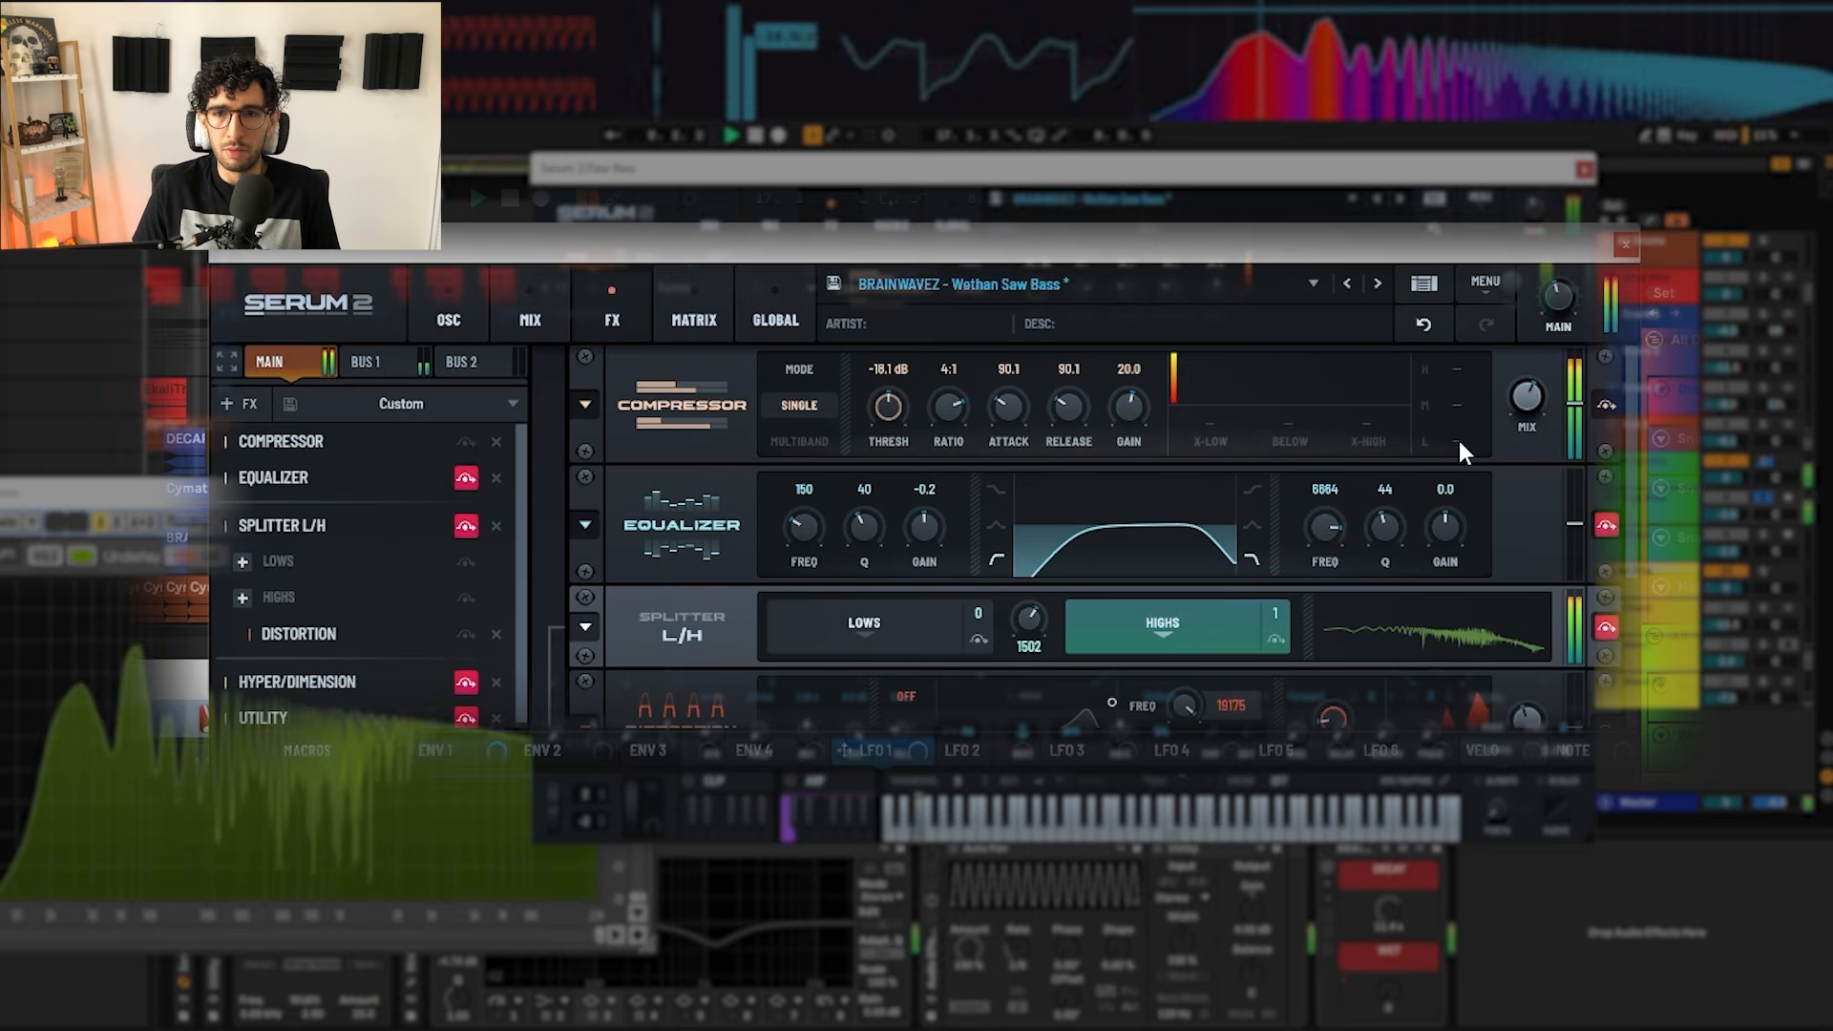
pyautogui.click(1605, 523)
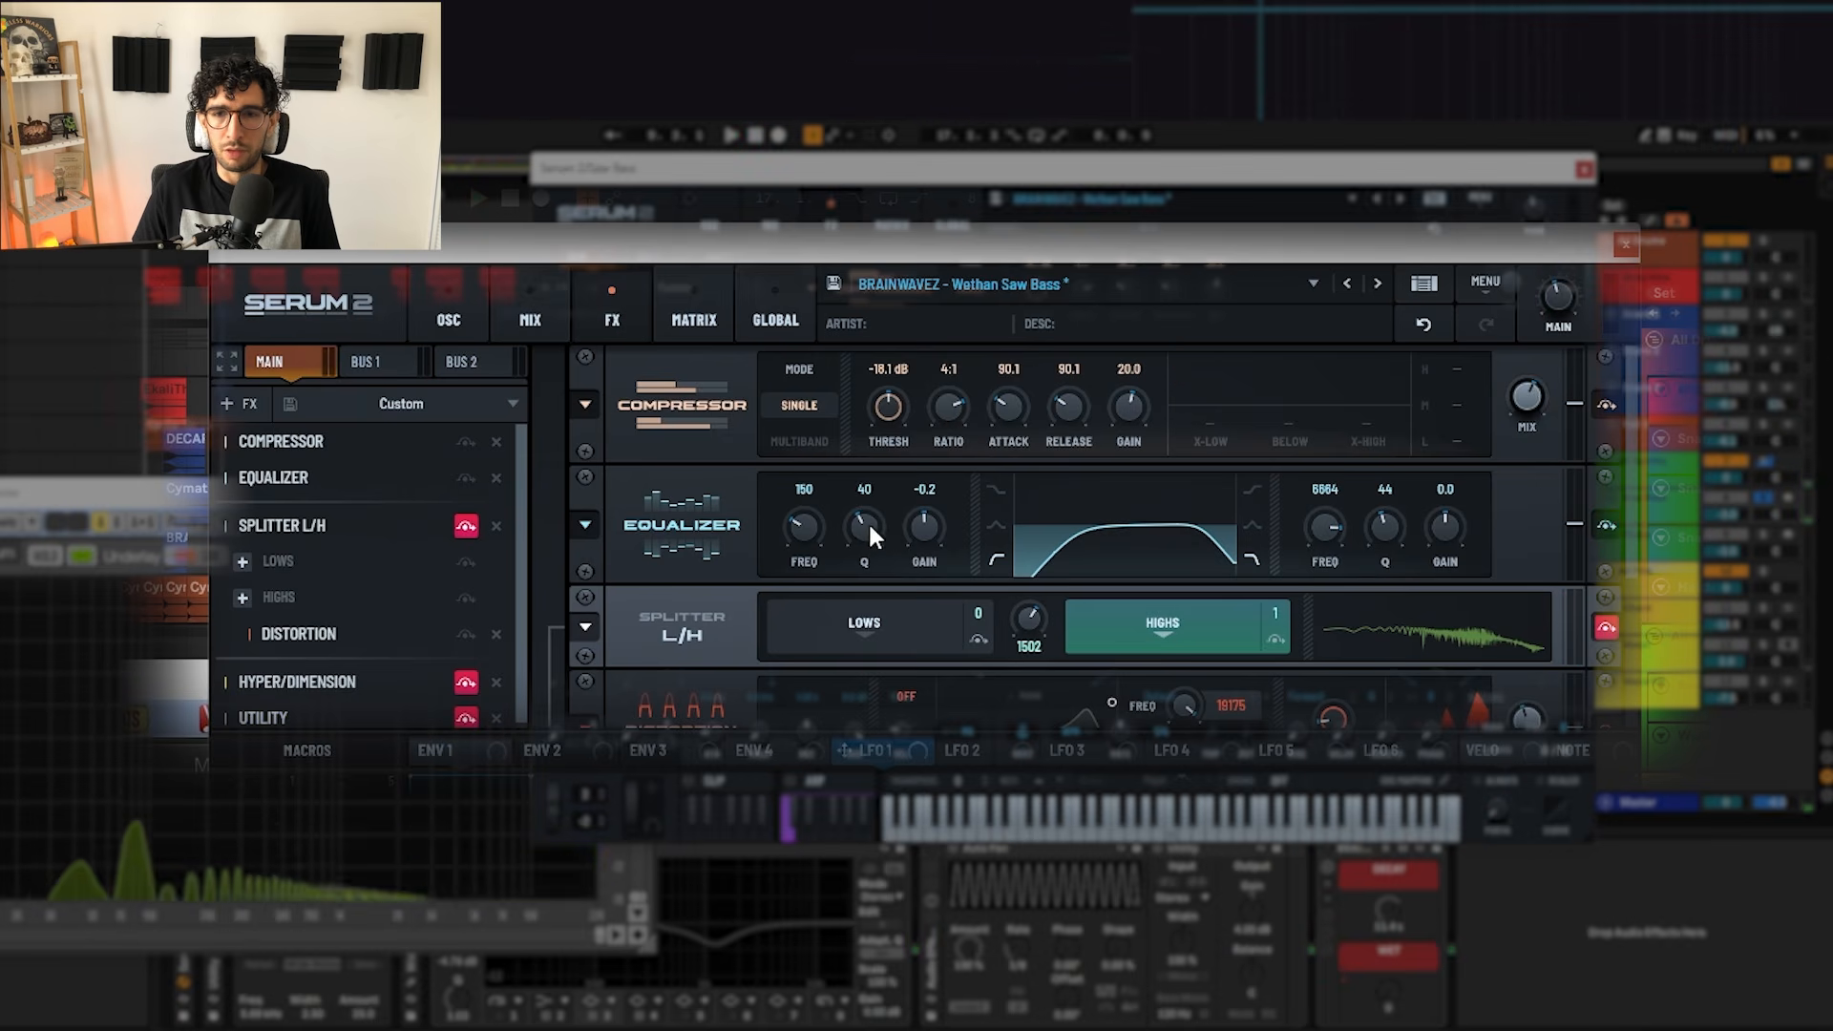
pyautogui.press('space')
pyautogui.press('space')
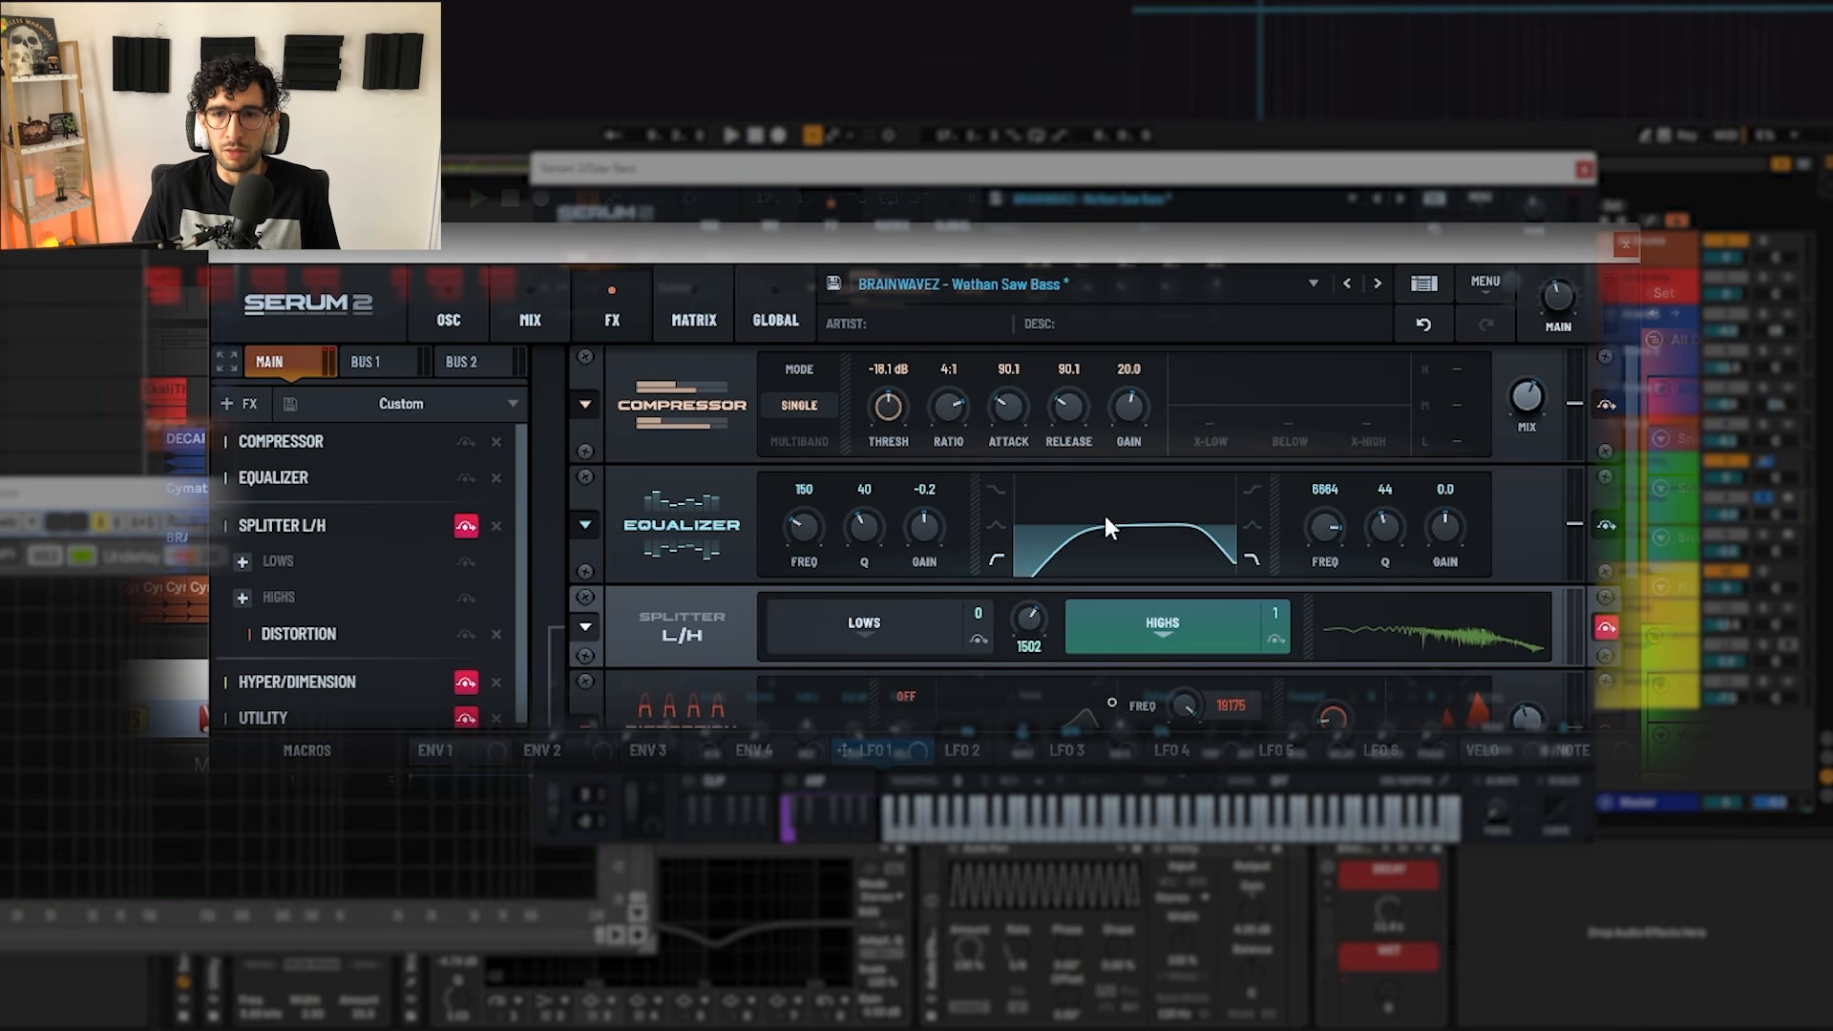
pyautogui.press('space')
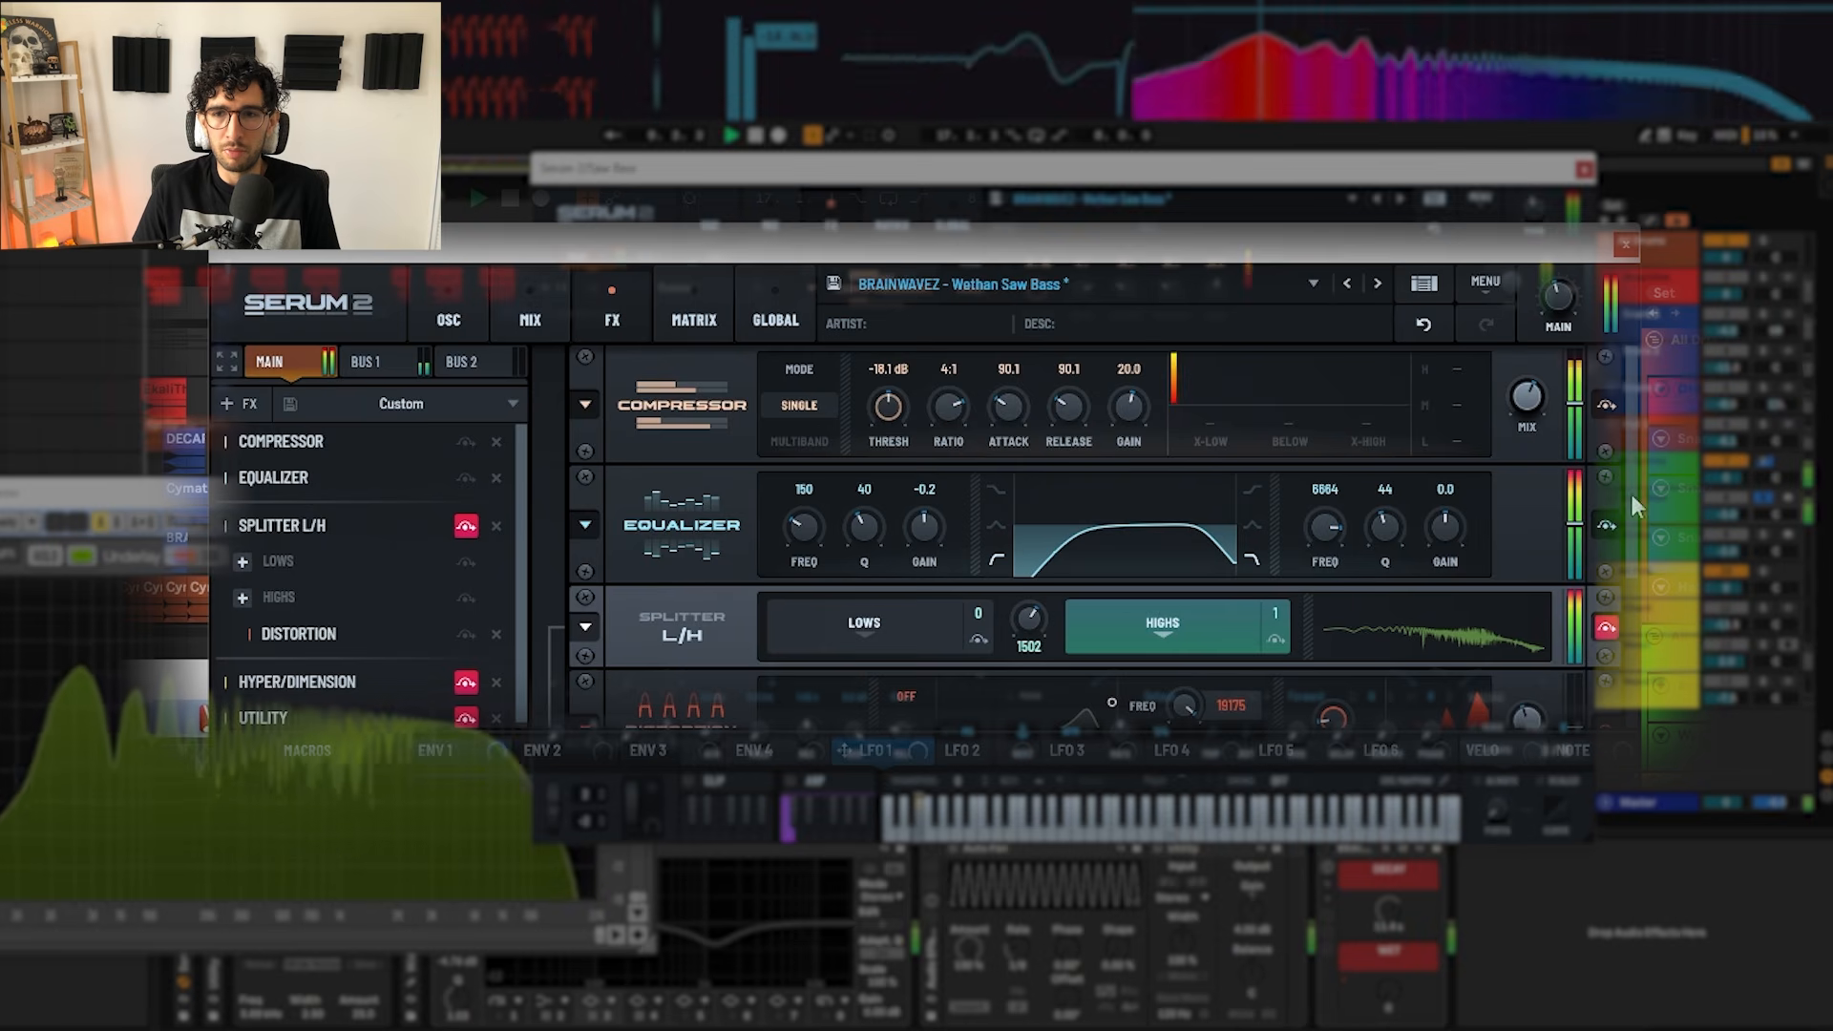
# Step: Enable the Splitter L/H in the Main effects chain to bring in the Linear Fold distortion on the highs
pyautogui.scroll(-2, 1630, 490)
pyautogui.click(1606, 472)
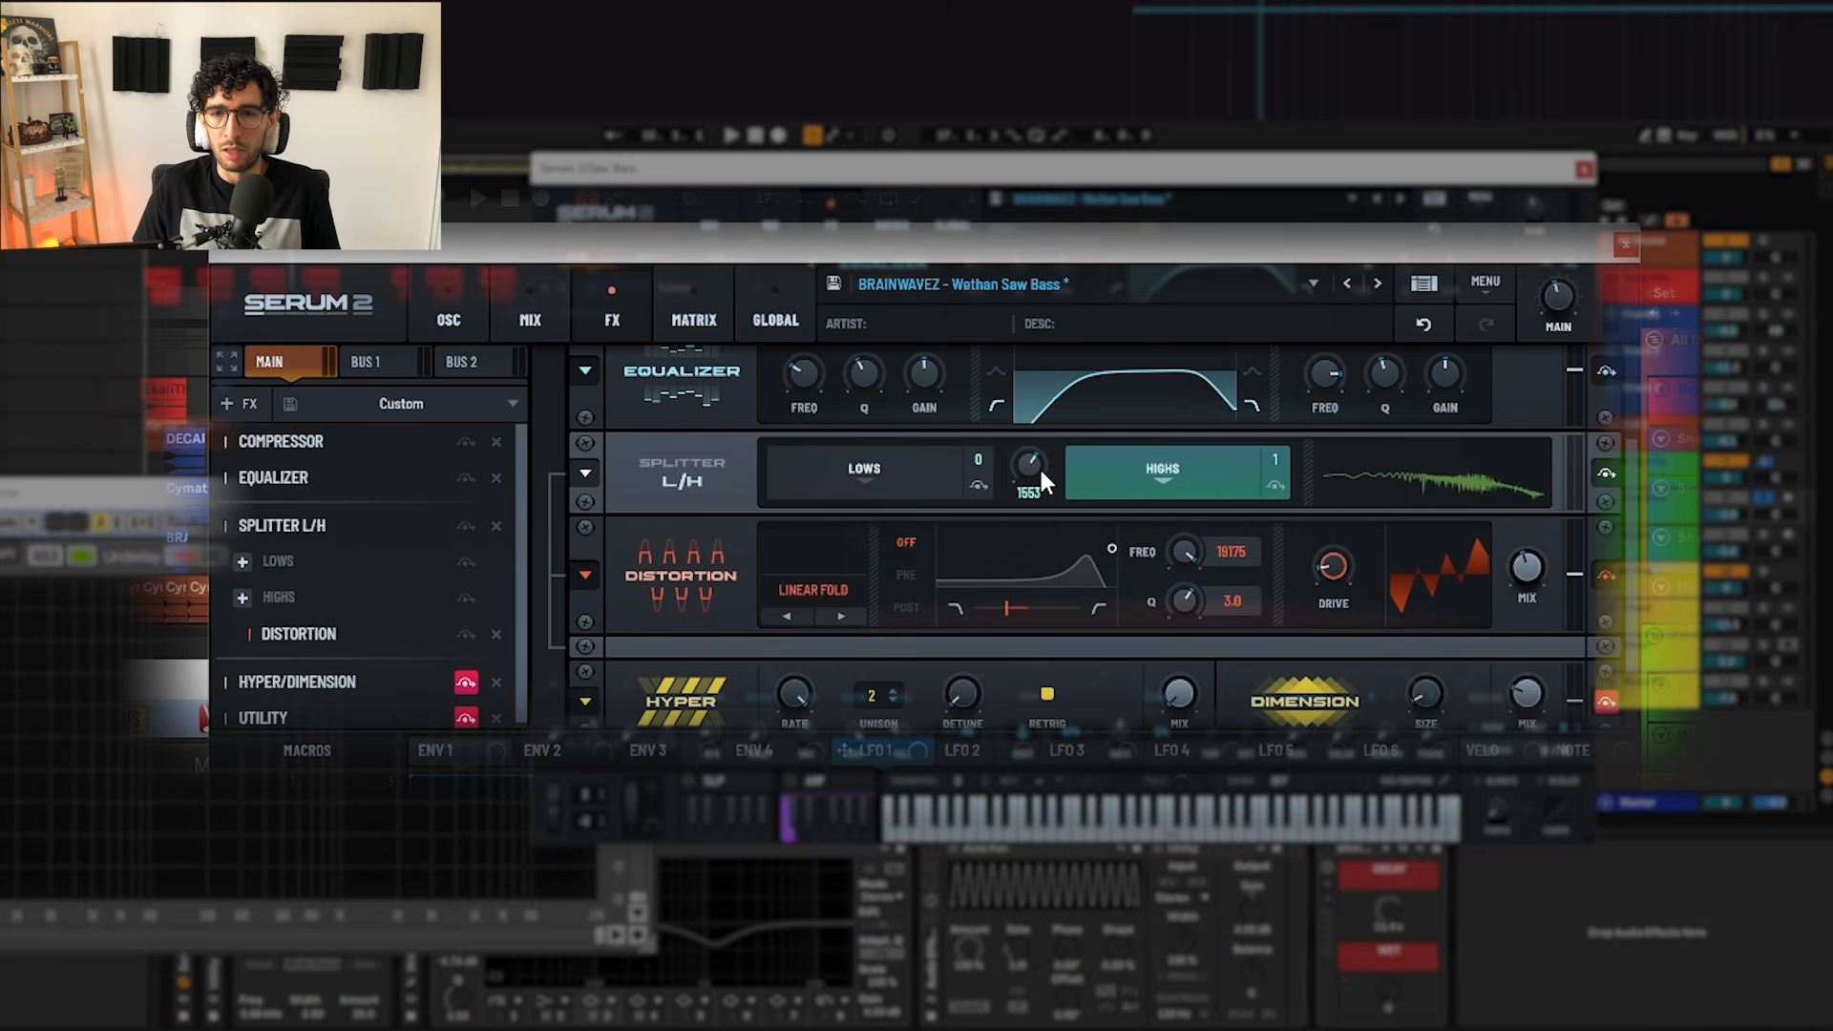
# Step: Play the bass with the Linear Fold distortion on the highs and check the distortion's mix amount
pyautogui.press('space')
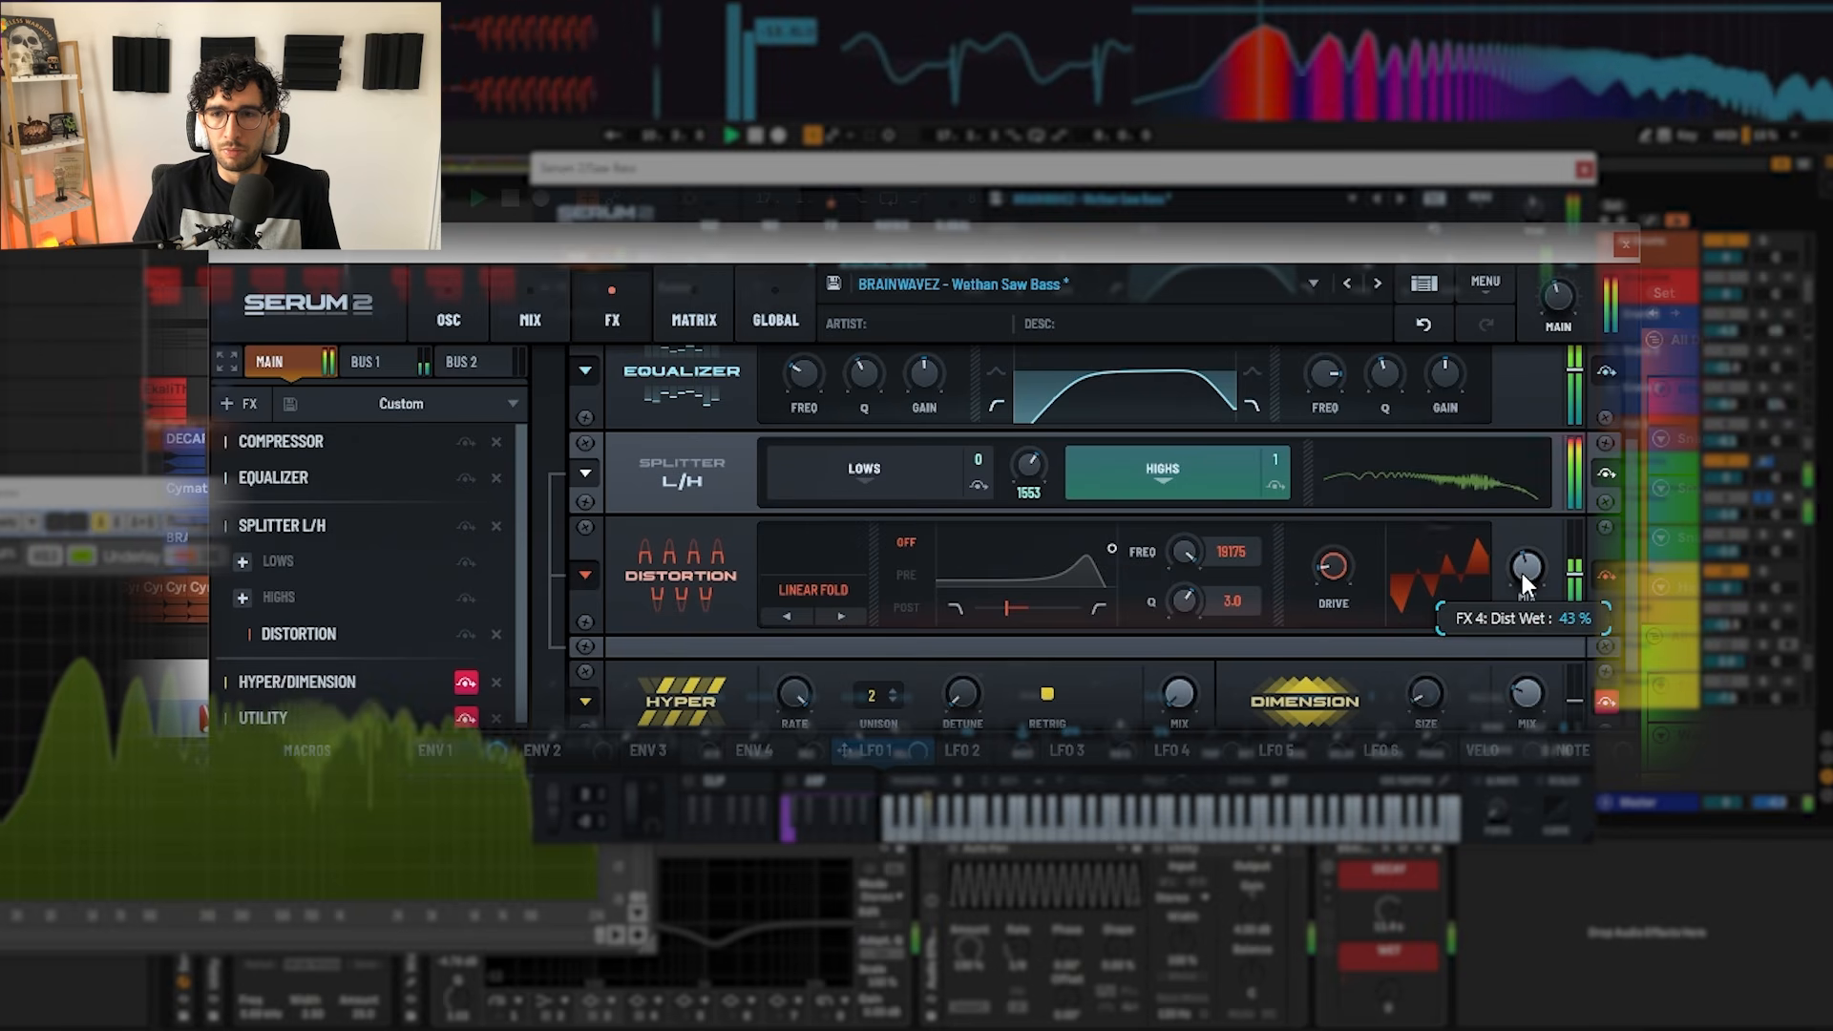
pyautogui.press('space')
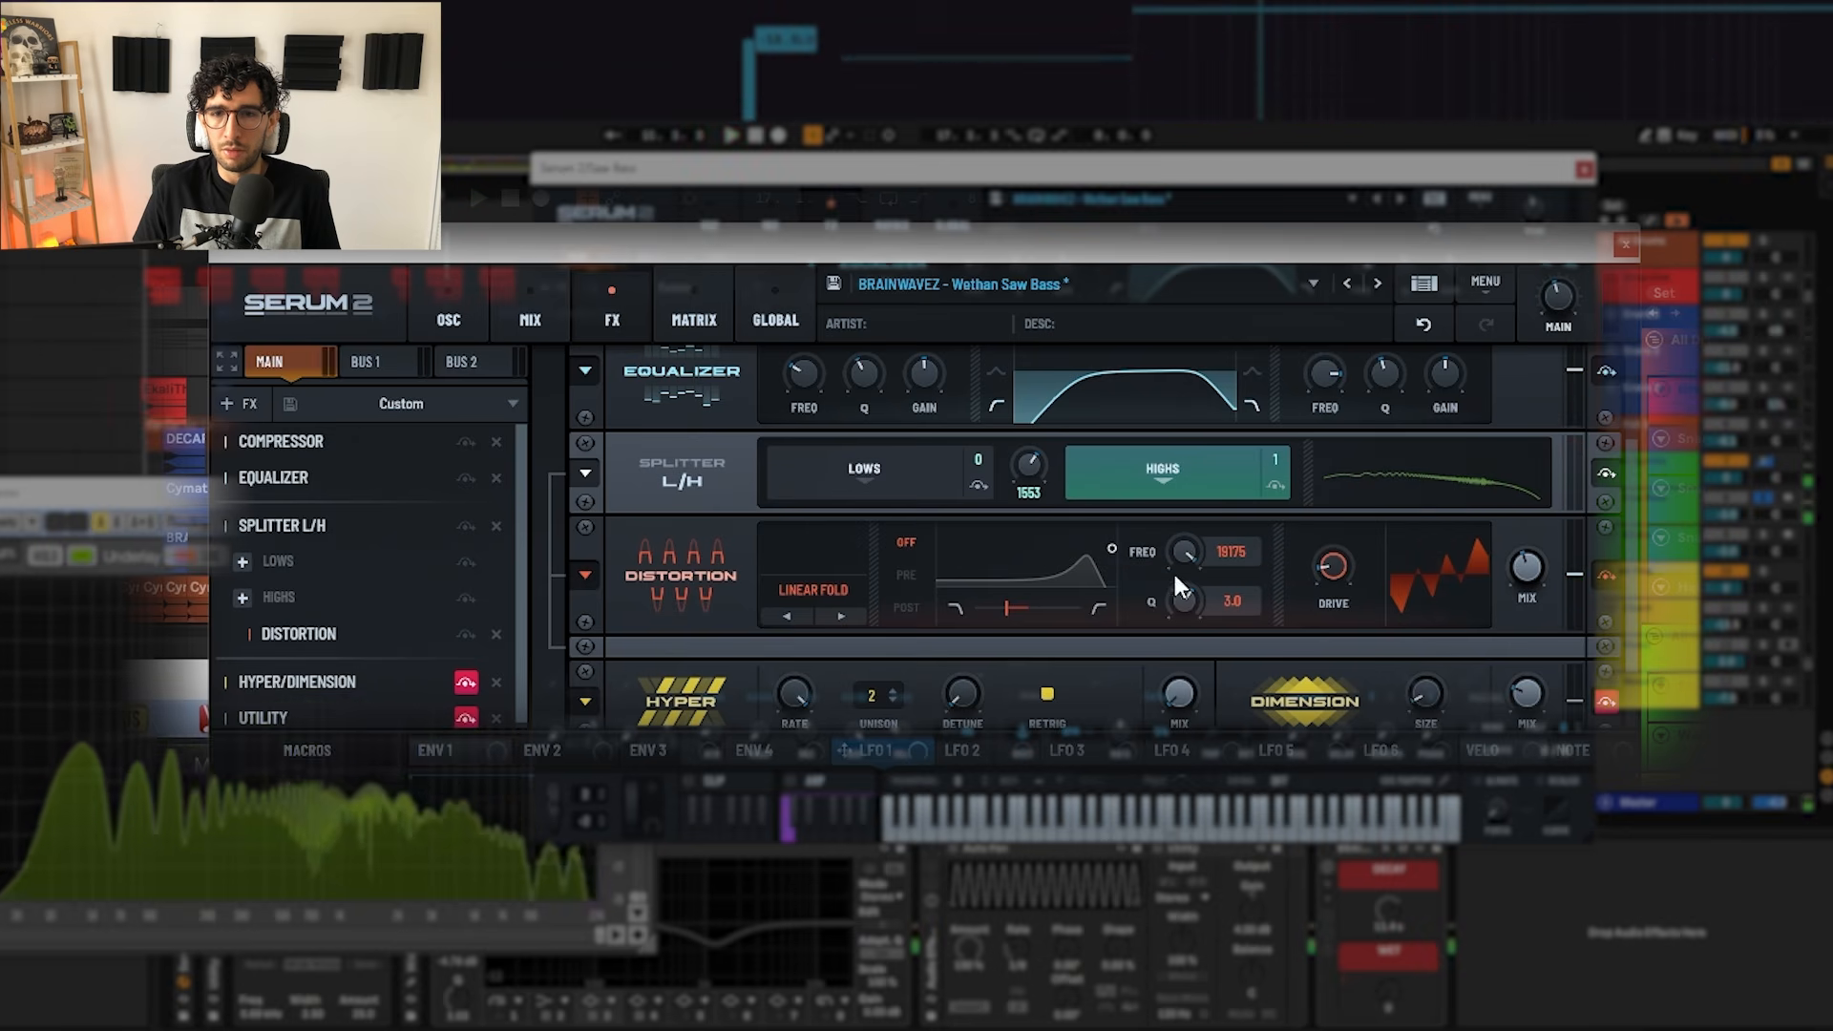
# Step: Enable Hyper/Dimension and Utility in the Main effects chain, playing the bass after each one
pyautogui.scroll(-2, 1631, 527)
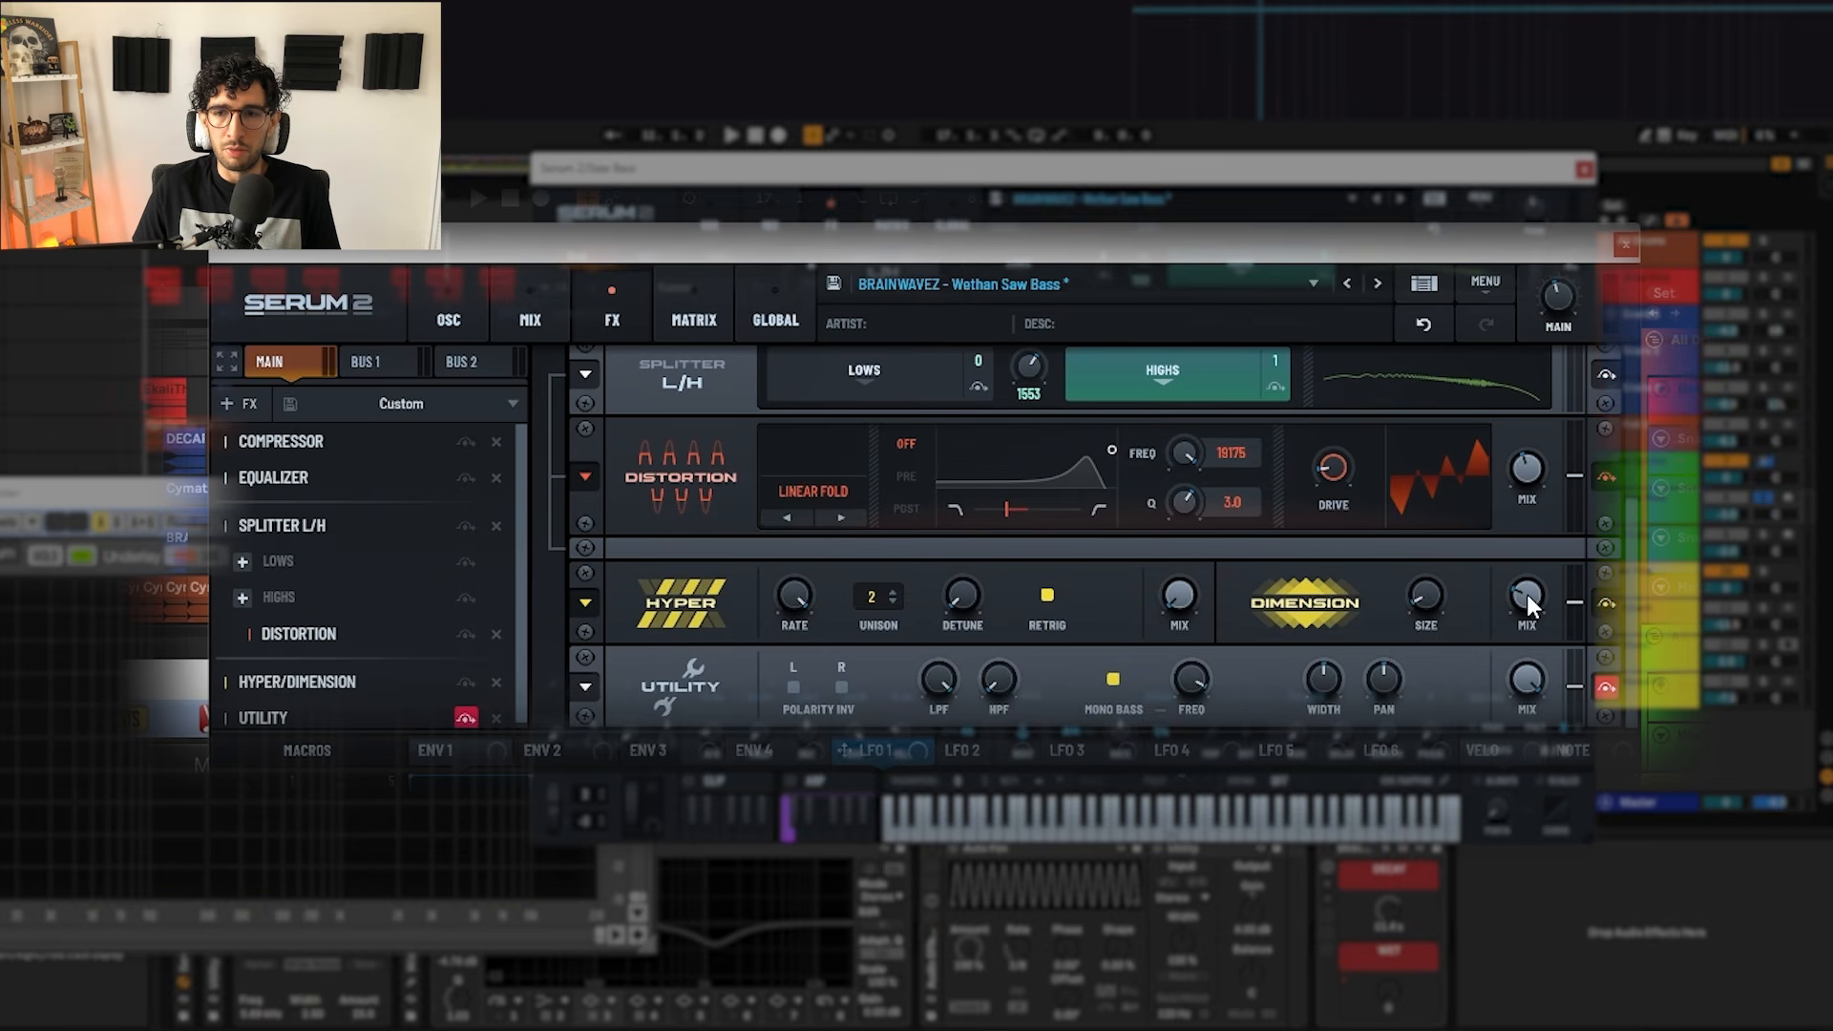
pyautogui.moveTo(1427, 604)
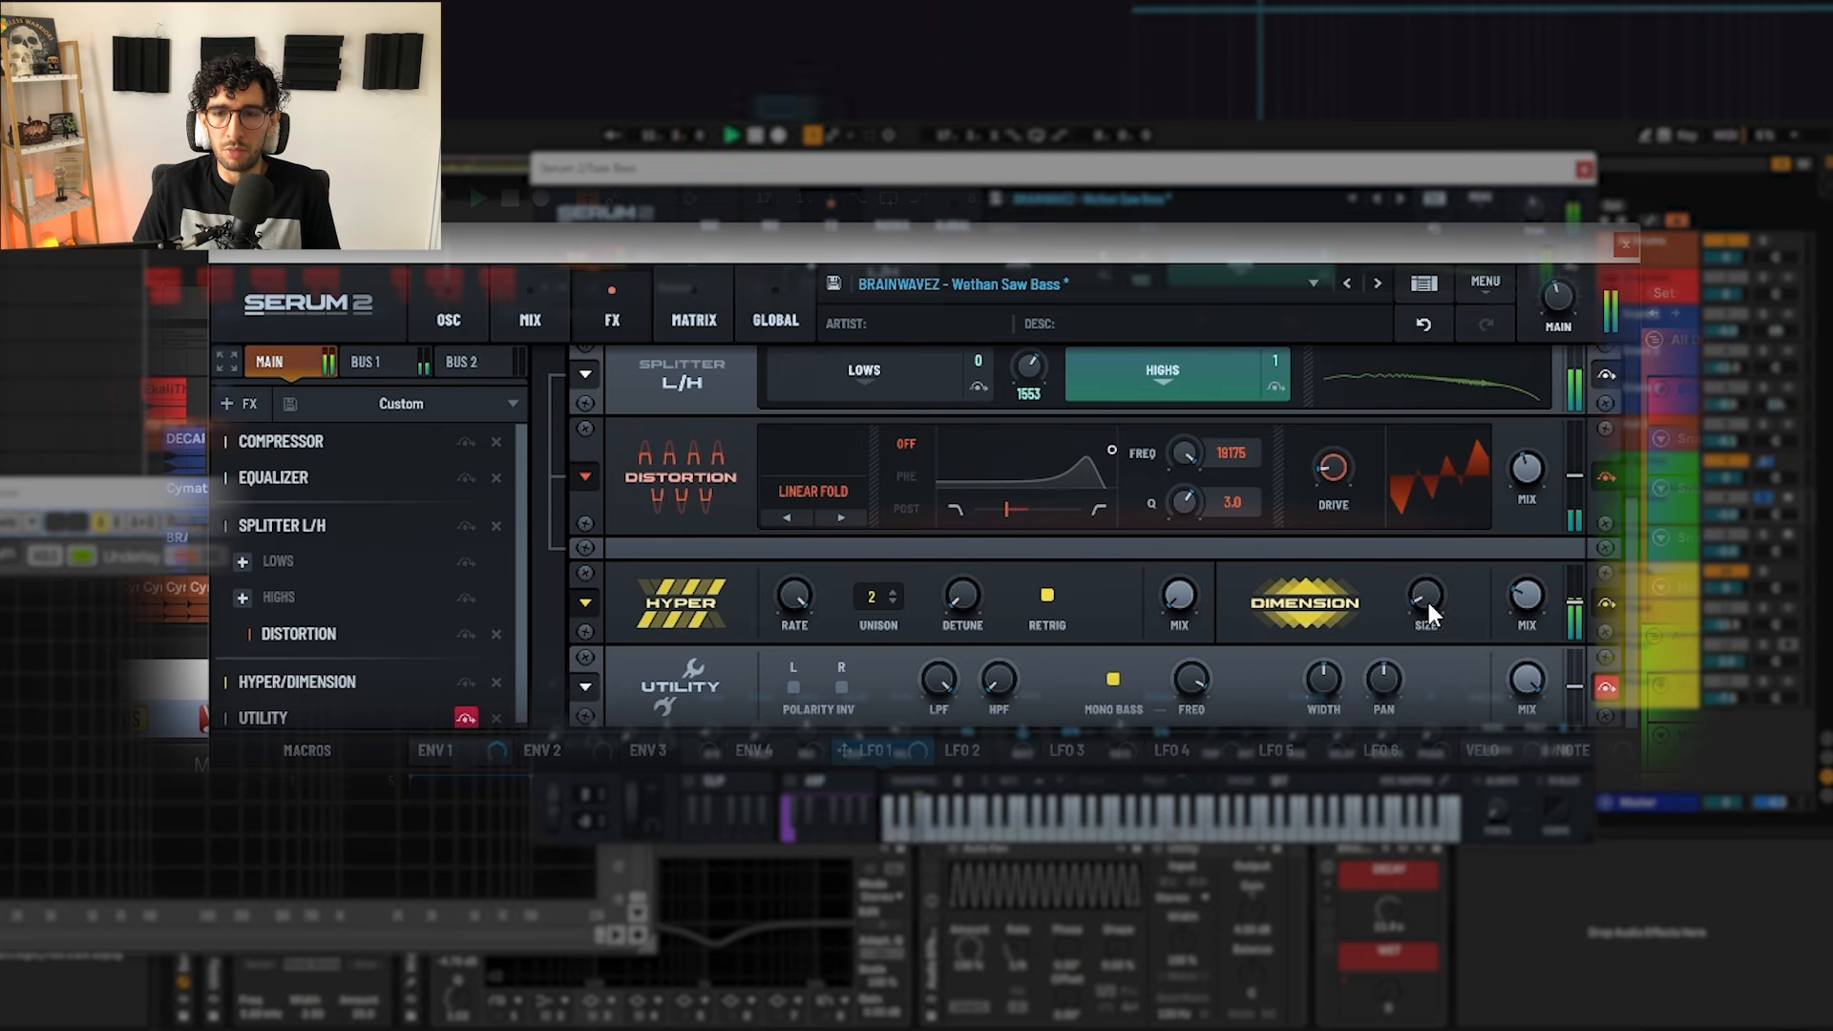
pyautogui.press('space')
pyautogui.press('space')
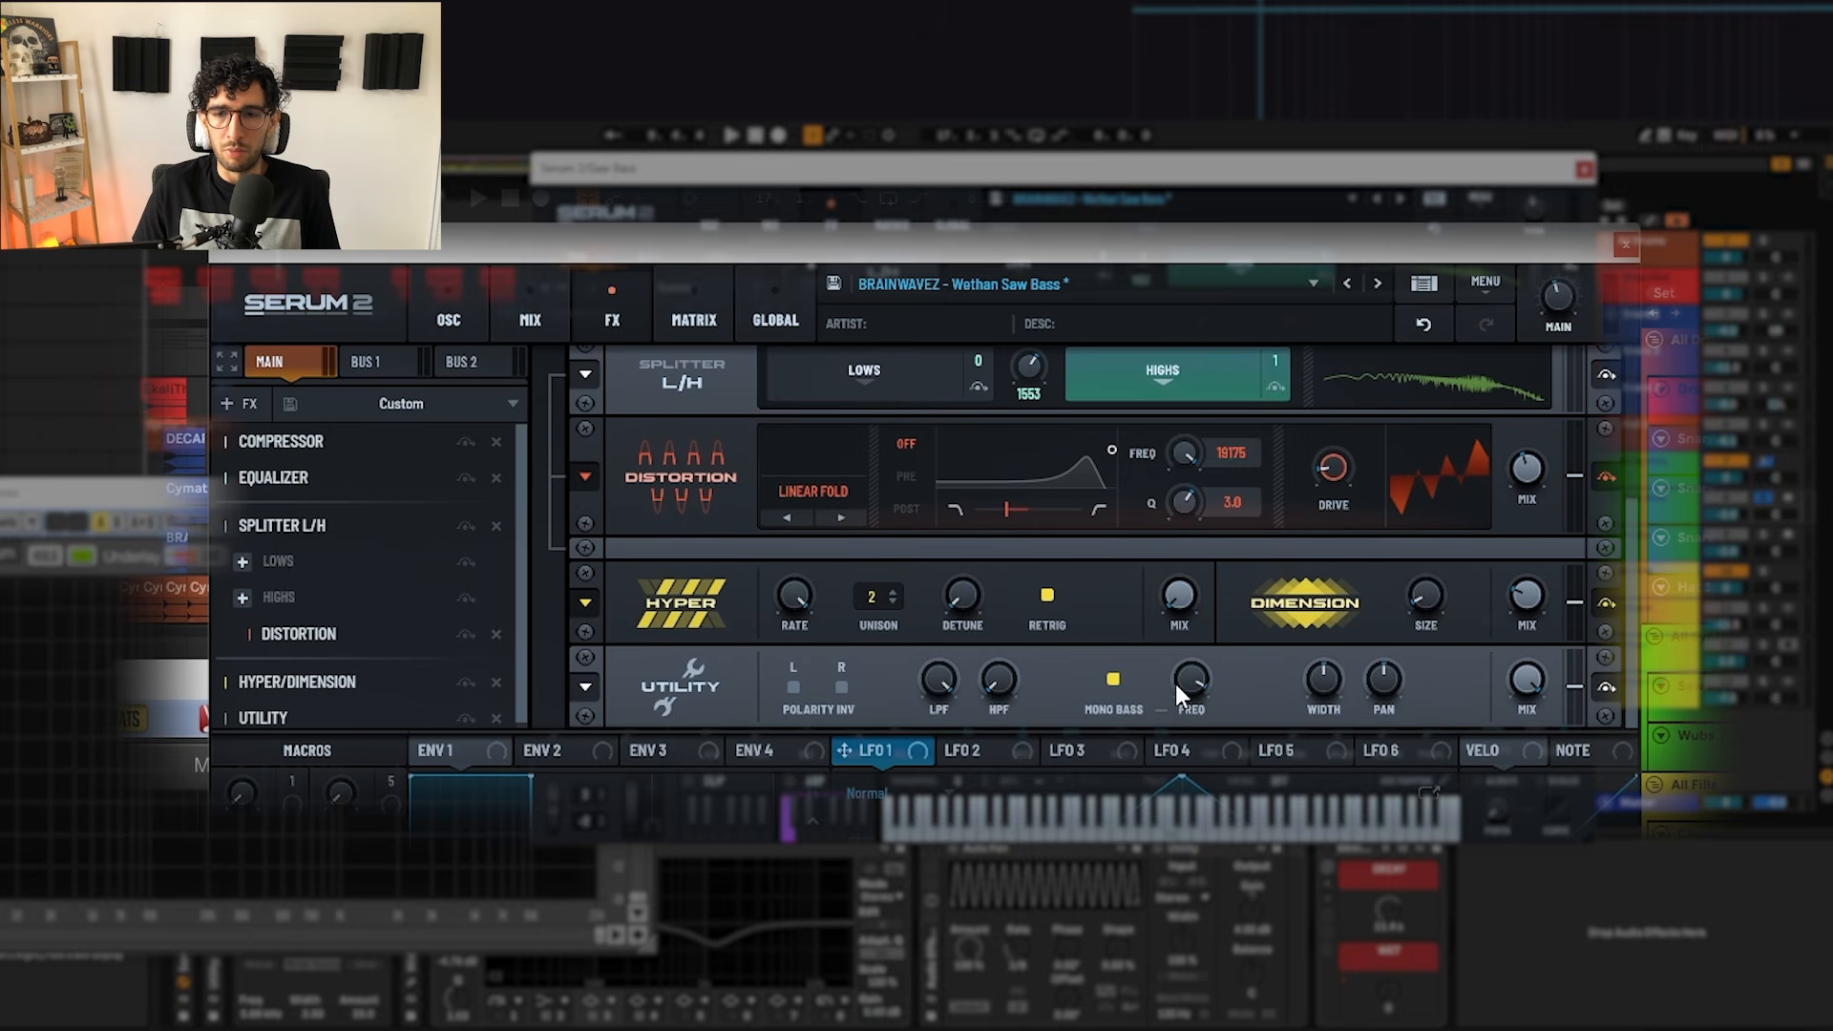
pyautogui.press('space')
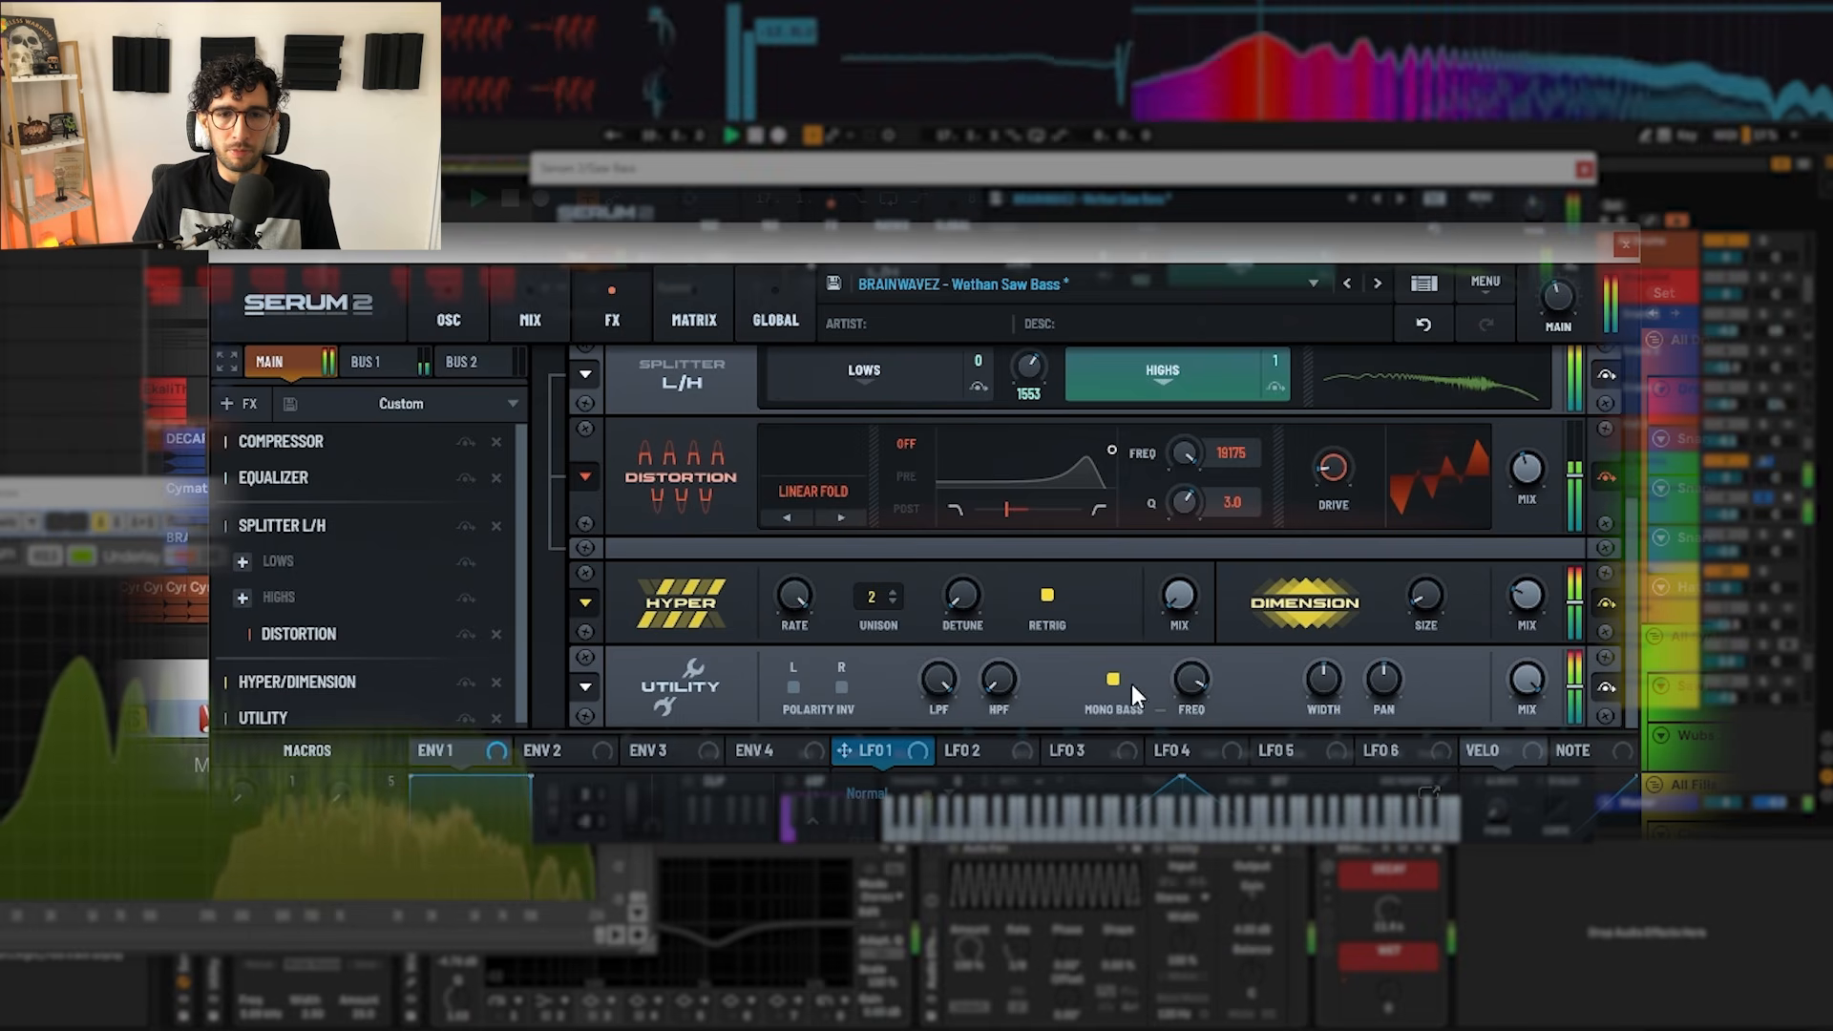
pyautogui.press('space')
# Step: Review the Serum 2 mixer page, and close the Serum 2 and SPAN windows to clear the arrangement
pyautogui.scroll(-1, 525, 621)
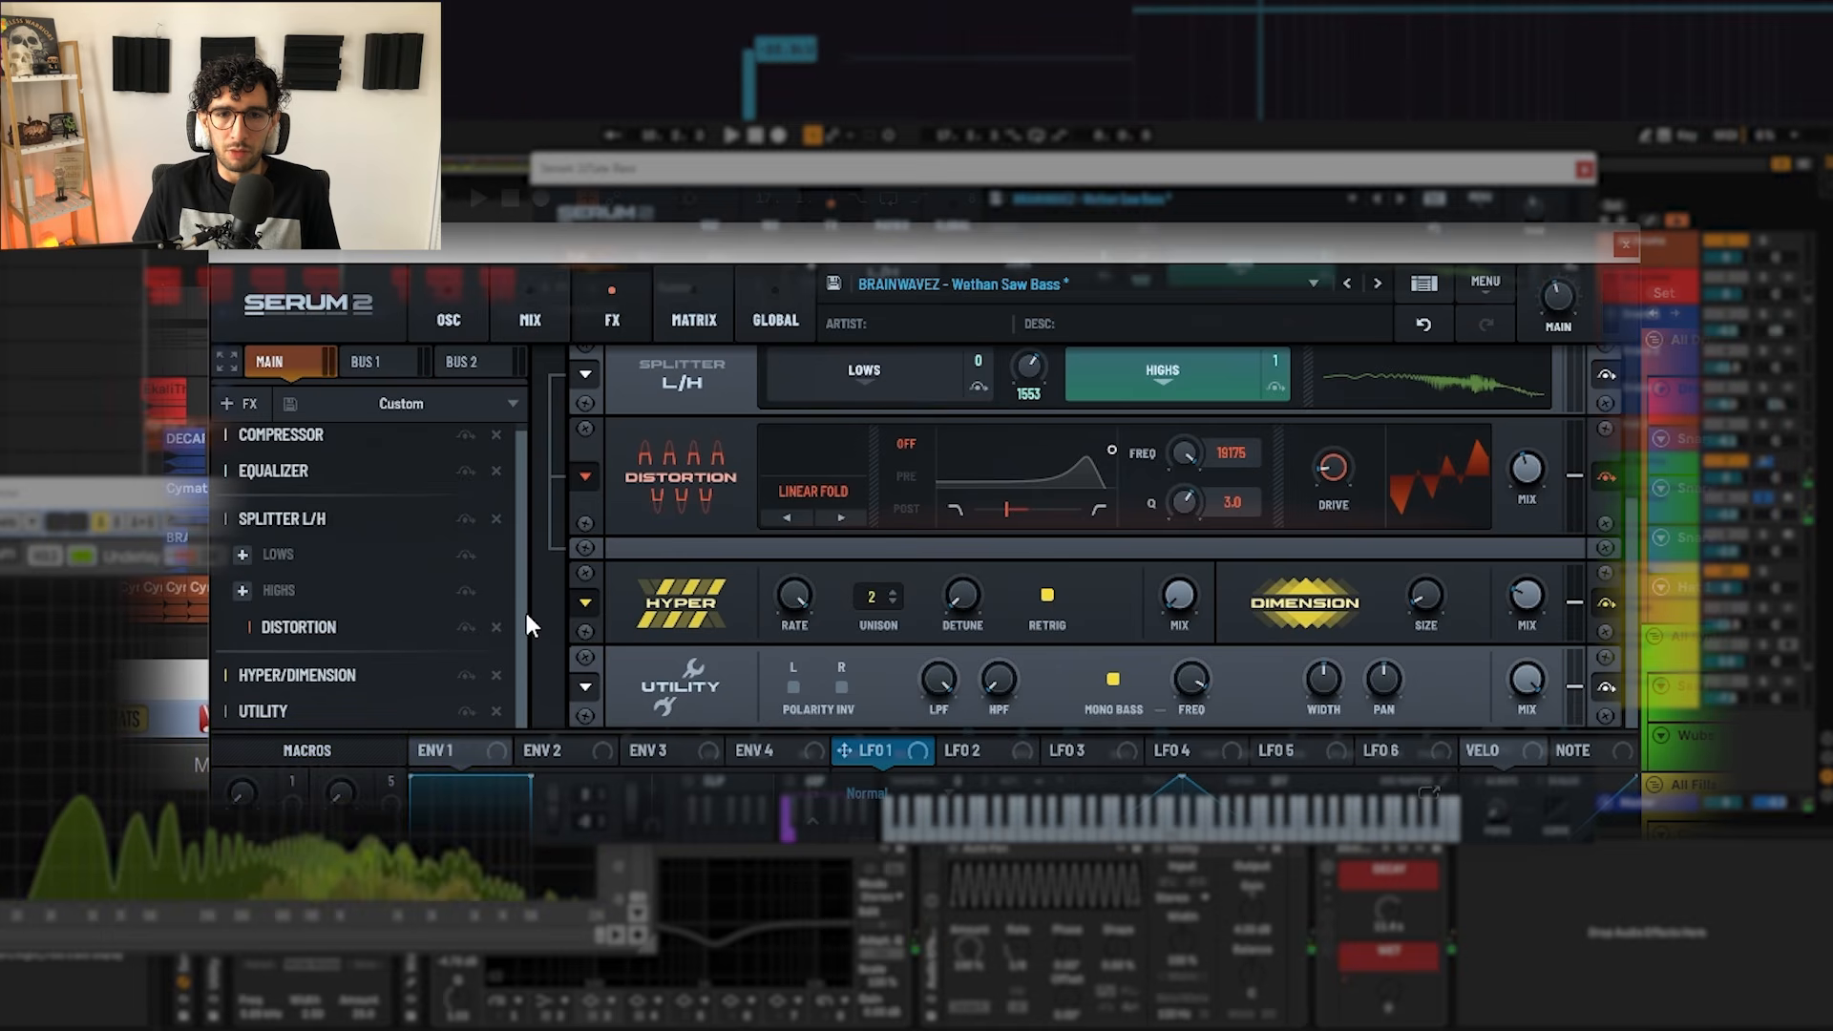
pyautogui.click(460, 304)
pyautogui.click(529, 311)
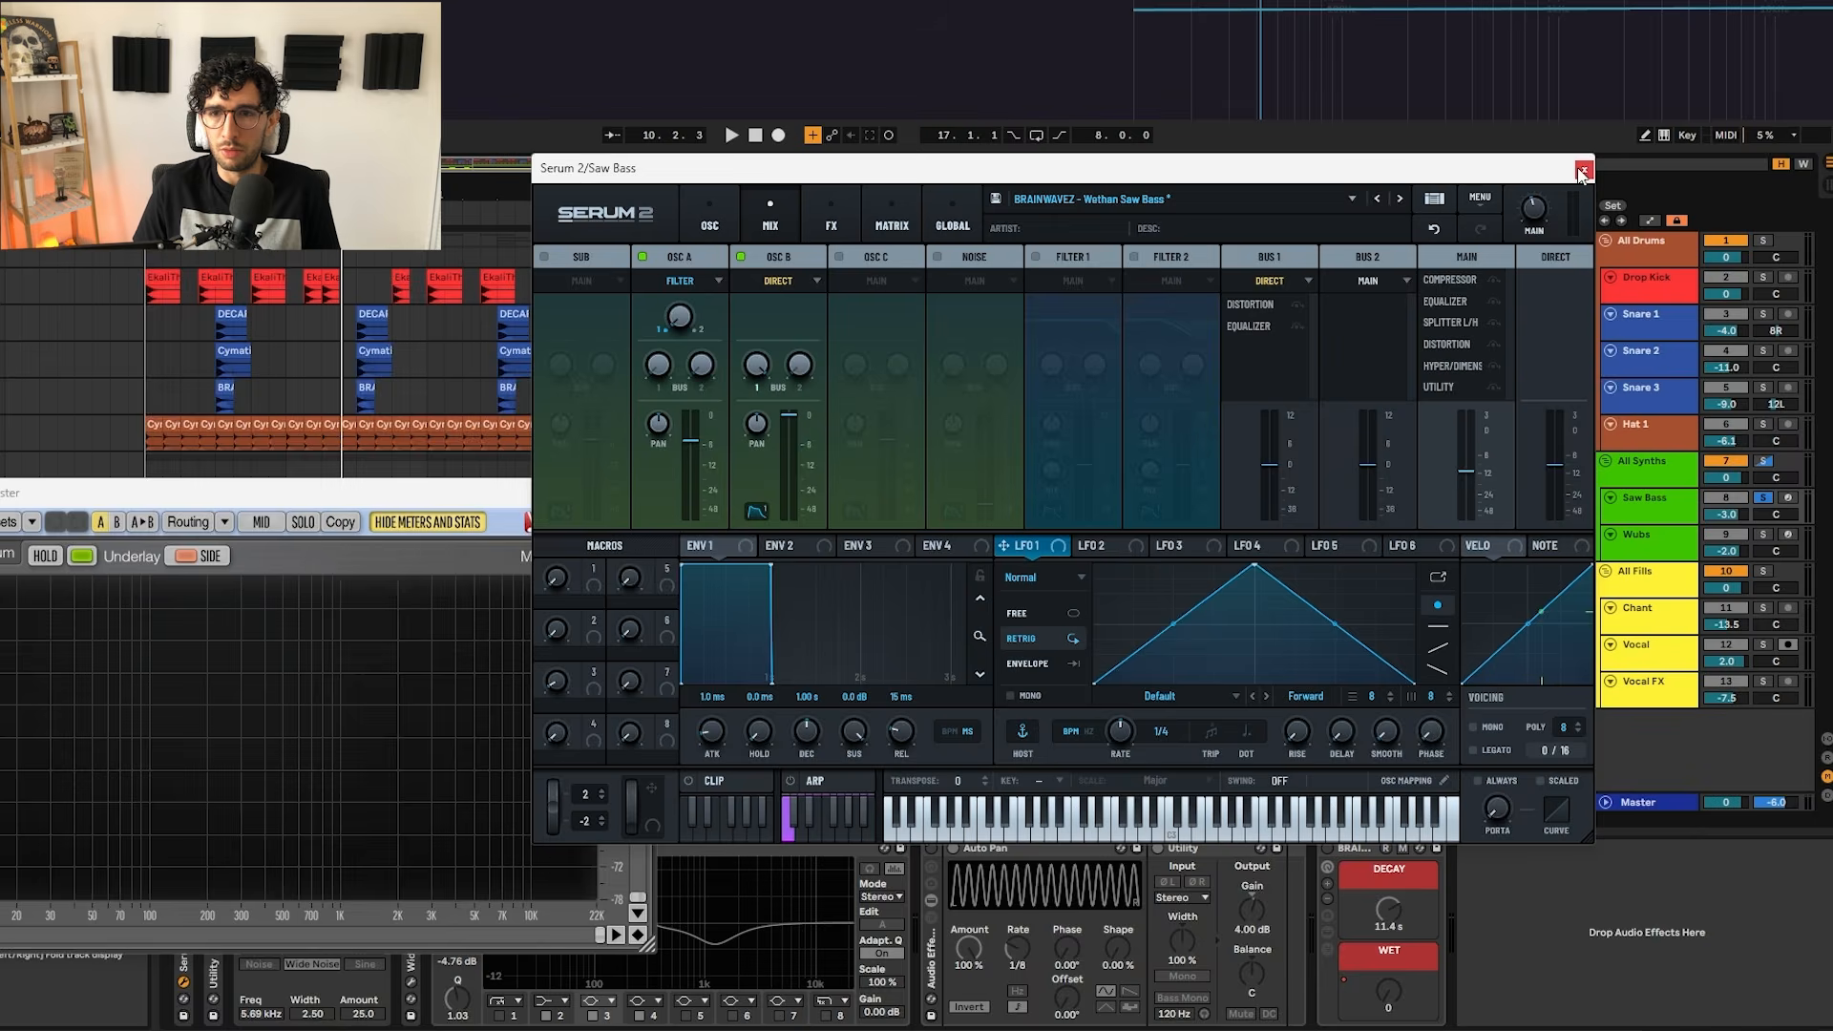
pyautogui.click(1626, 244)
pyautogui.scroll(-5, 765, 464)
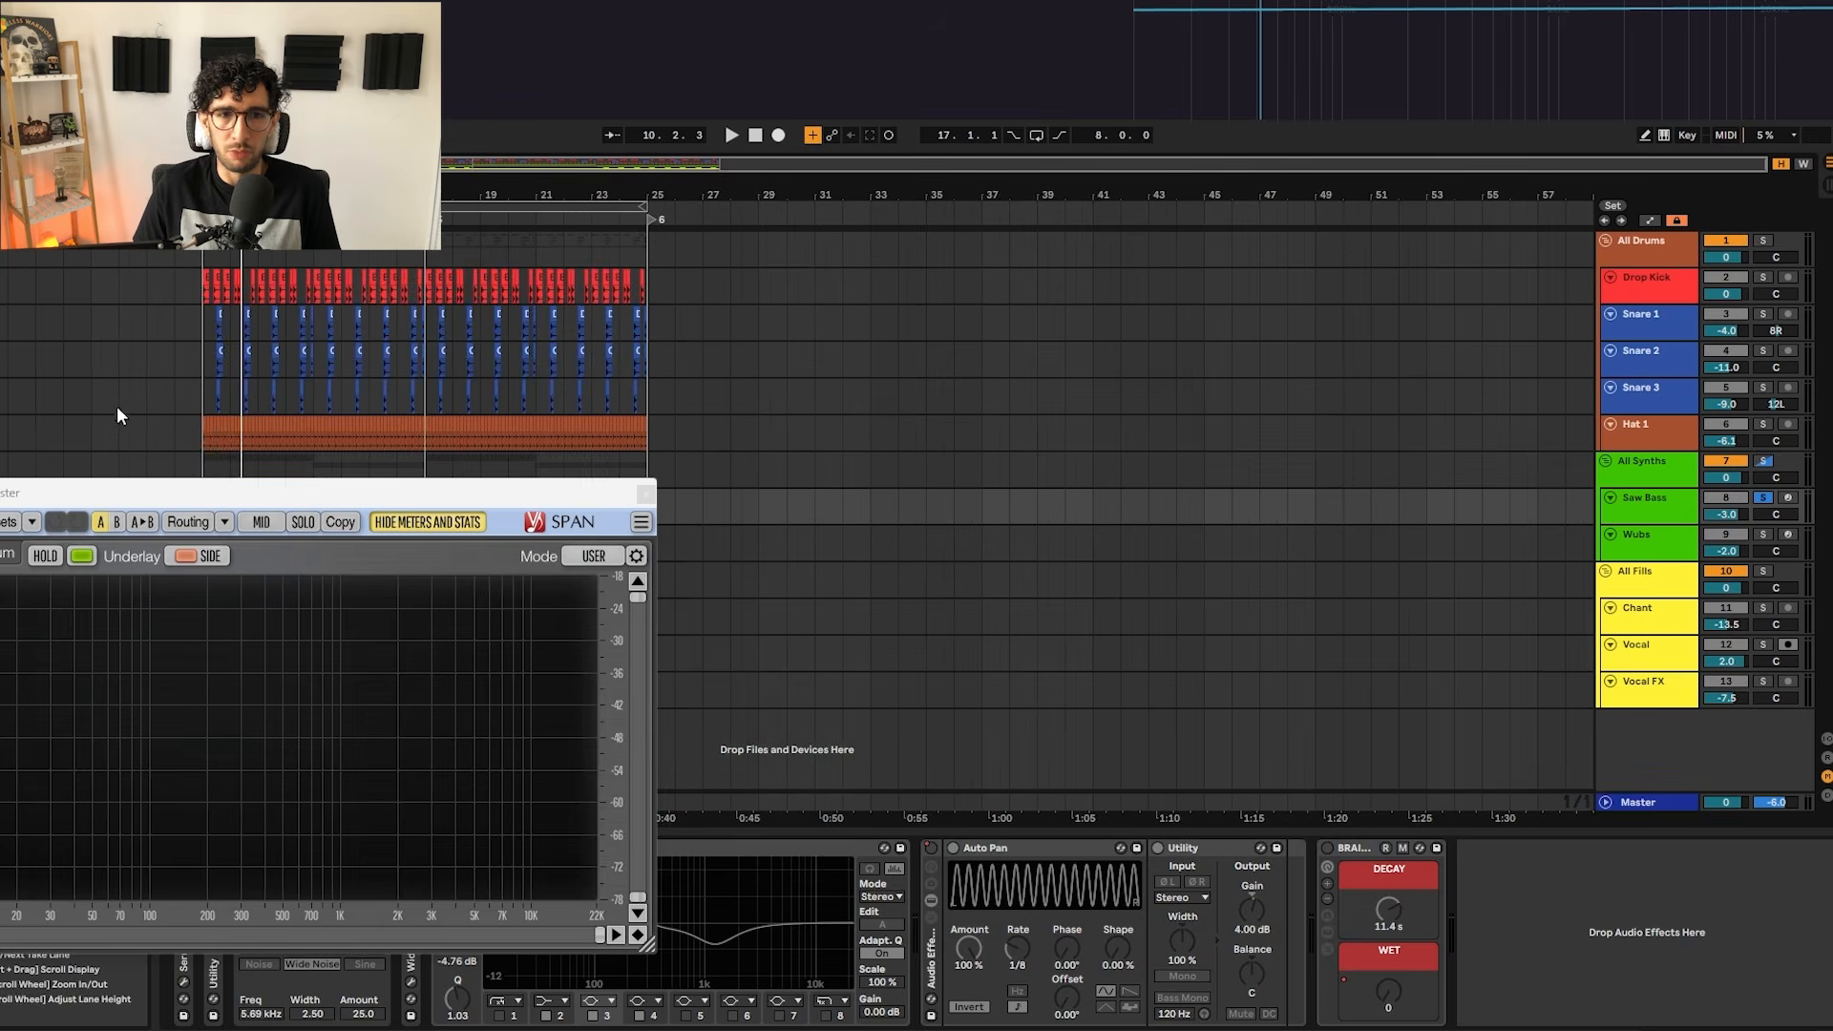
pyautogui.click(642, 494)
pyautogui.scroll(3, 246, 538)
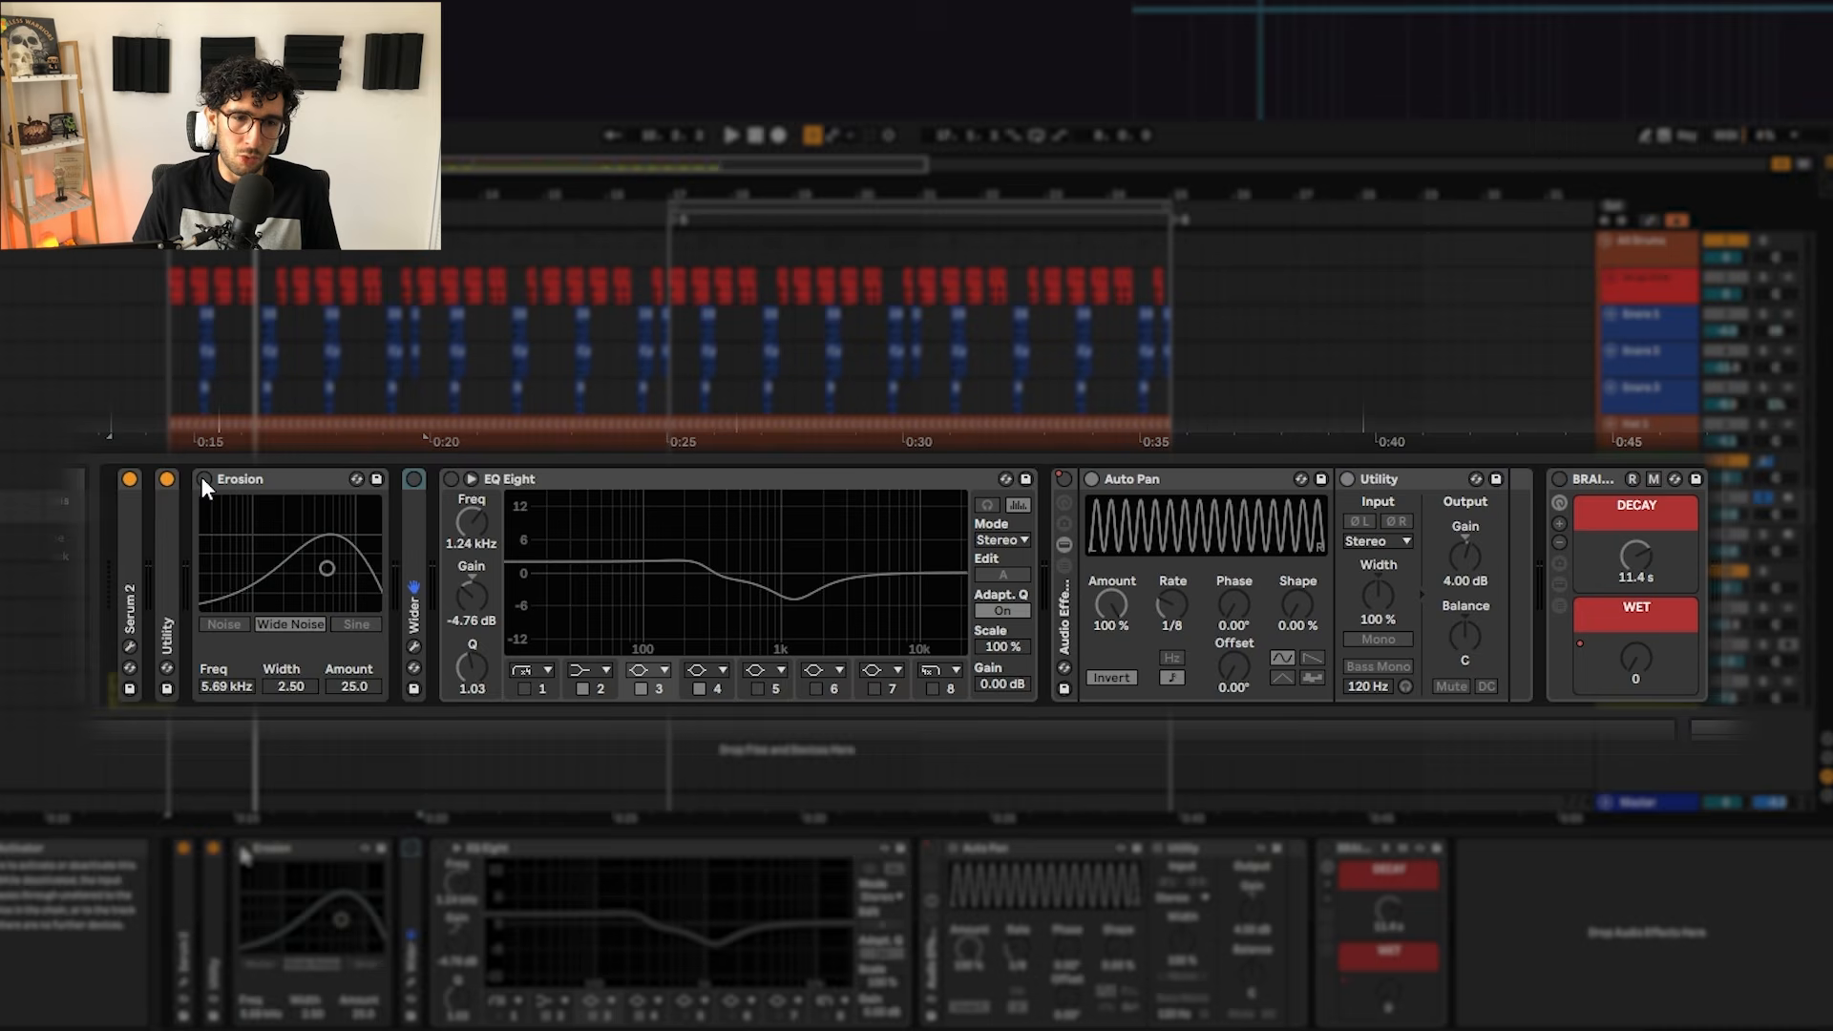
# Step: Enable Erosion on the Saw Bass track and play the bass, moving the SPAN analyzer clear of the device chain
pyautogui.click(204, 478)
pyautogui.press('space')
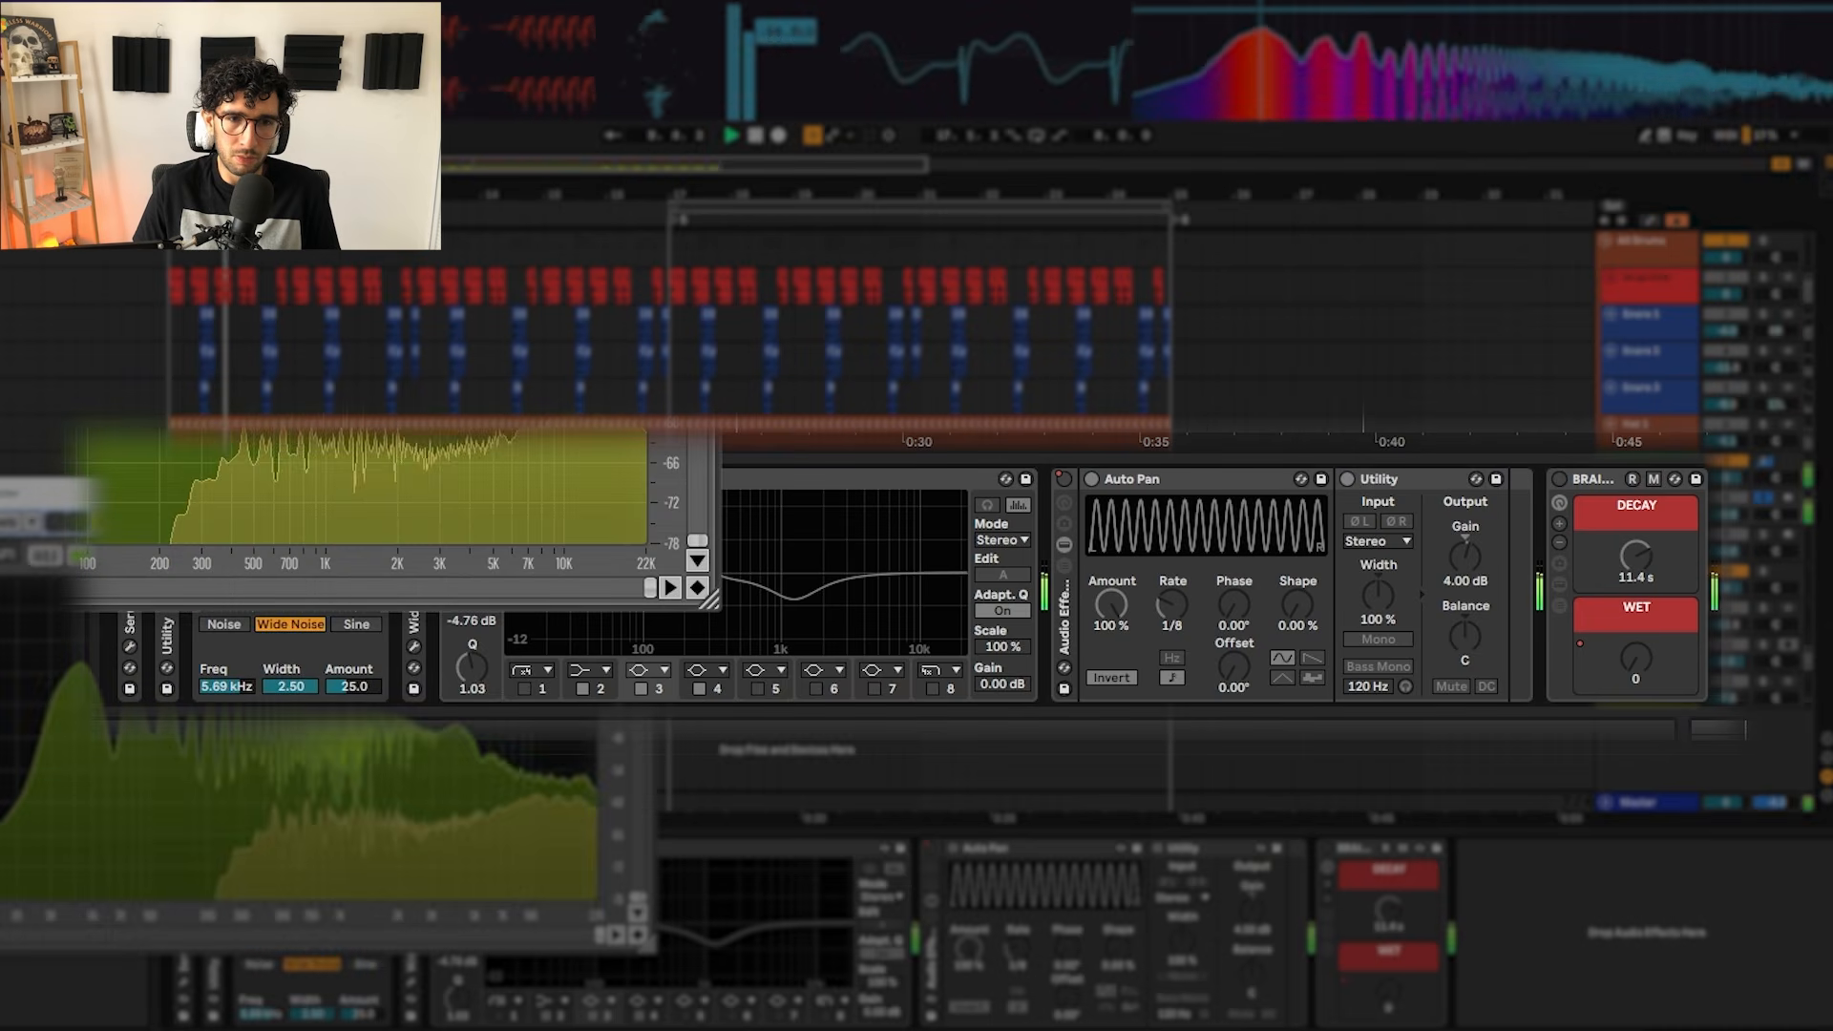
pyautogui.moveTo(334, 493); pyautogui.dragTo(344, 240)
pyautogui.press('space')
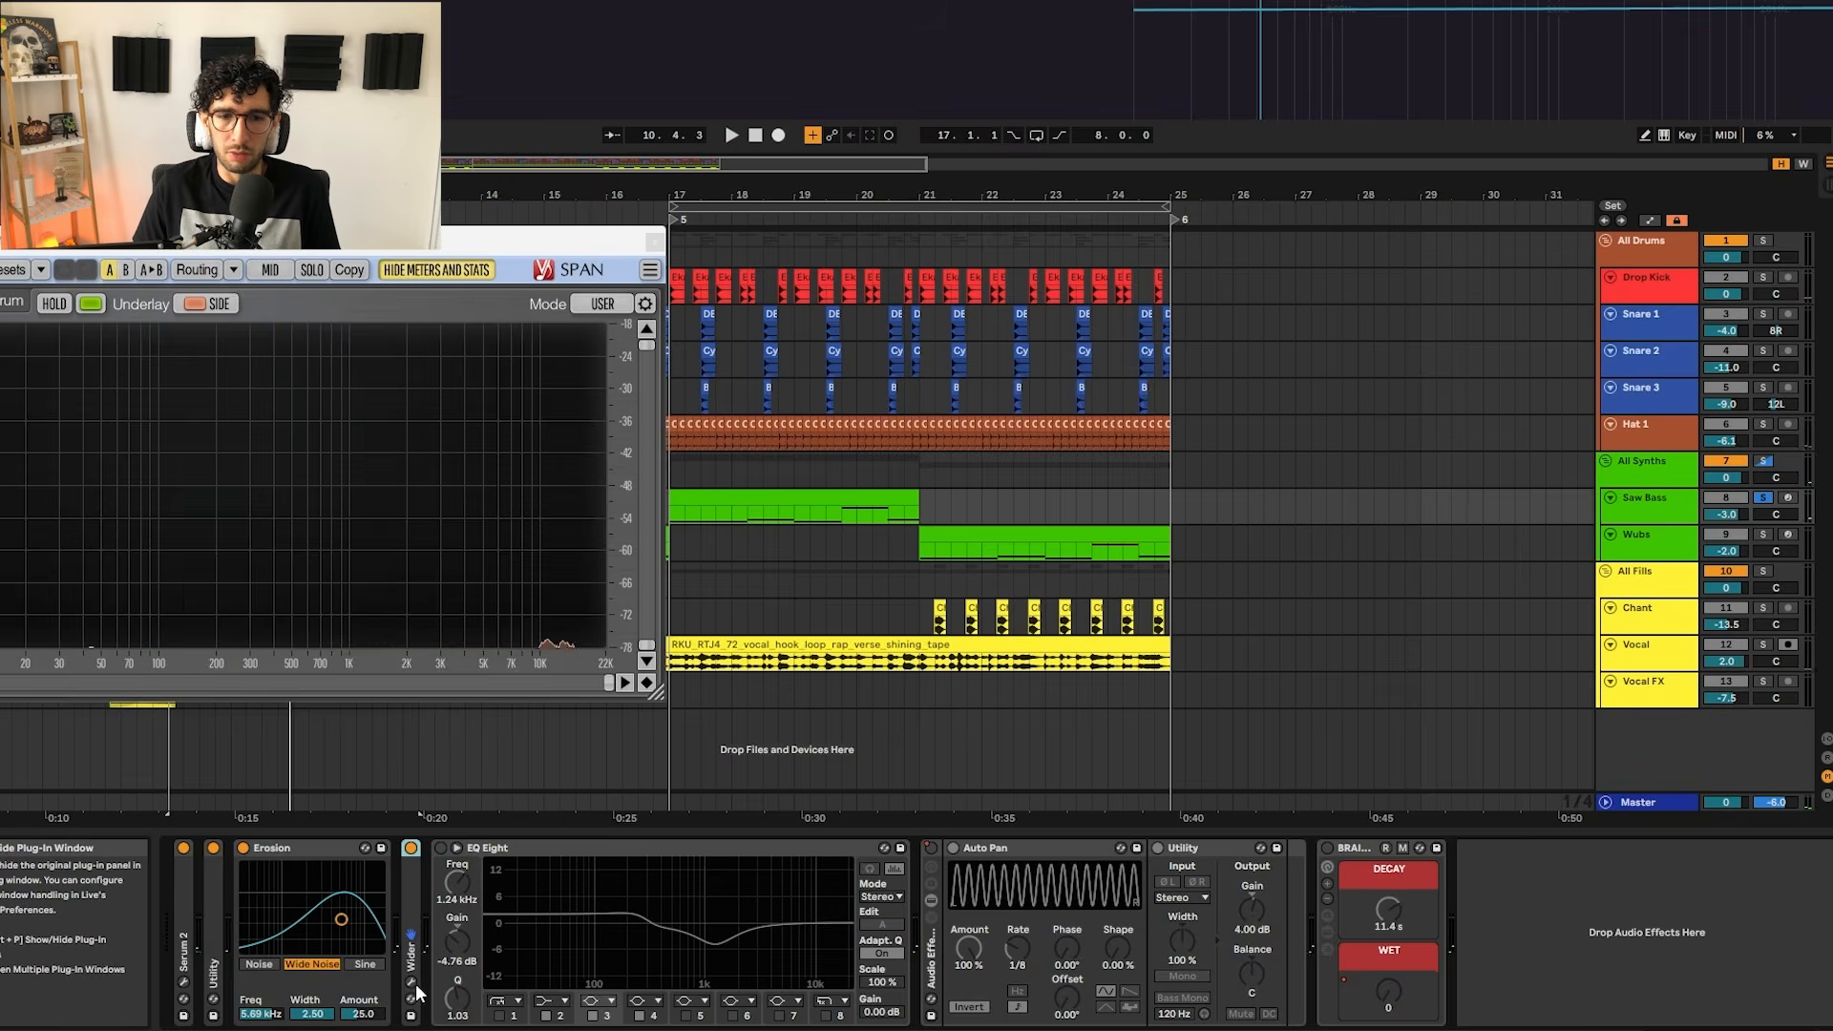
# Step: Open the enabled Wider plug-in on the Saw Bass track, play the bass with it, and close its window
pyautogui.click(411, 982)
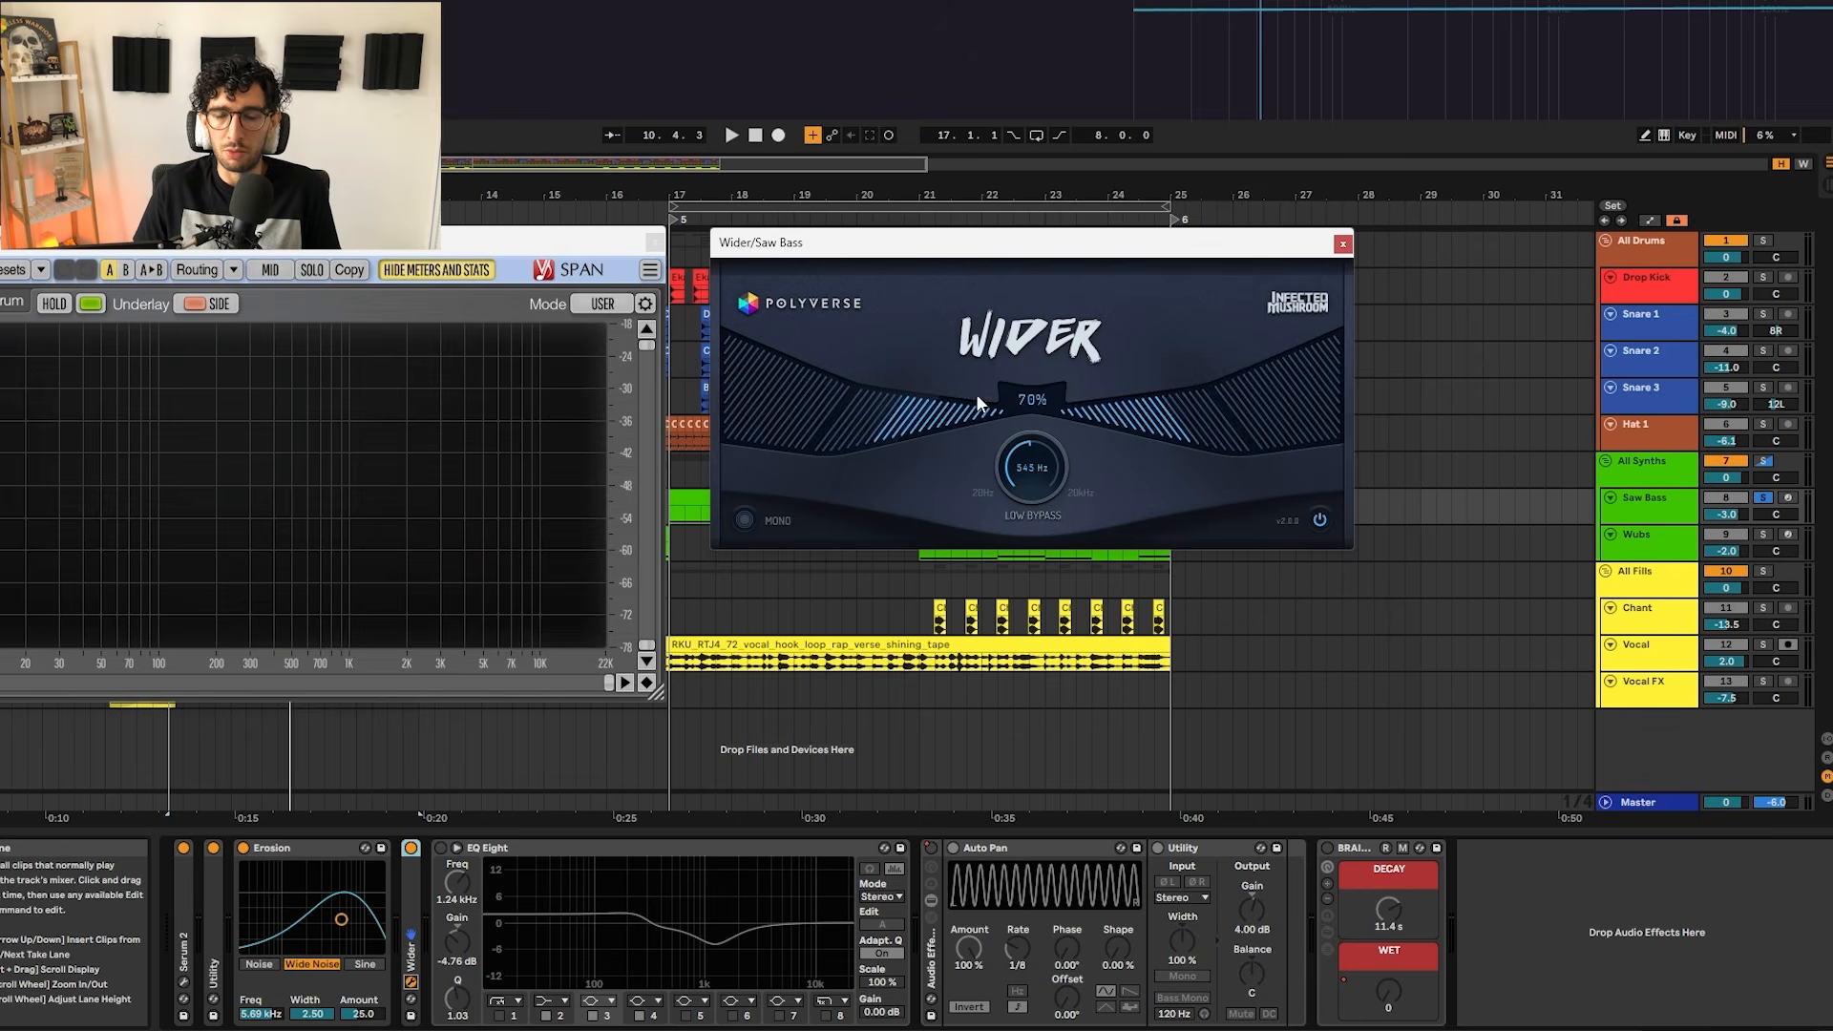
pyautogui.press('space')
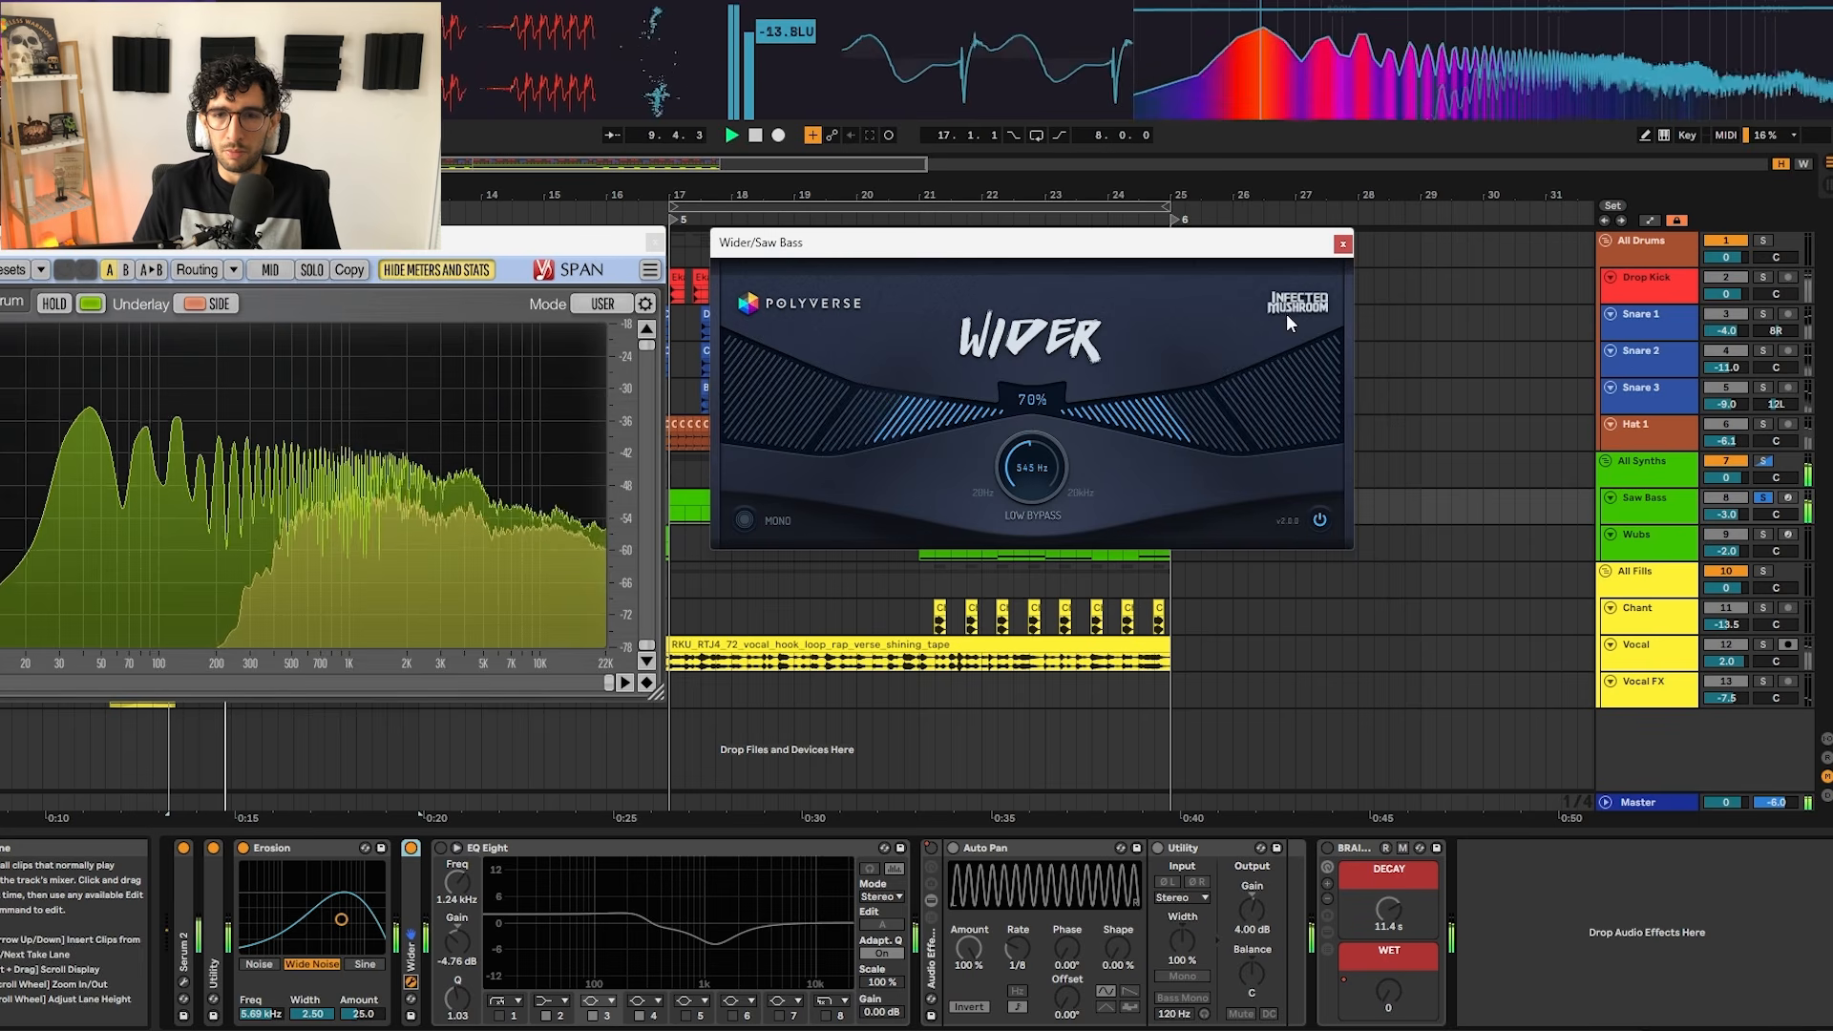
pyautogui.click(1342, 243)
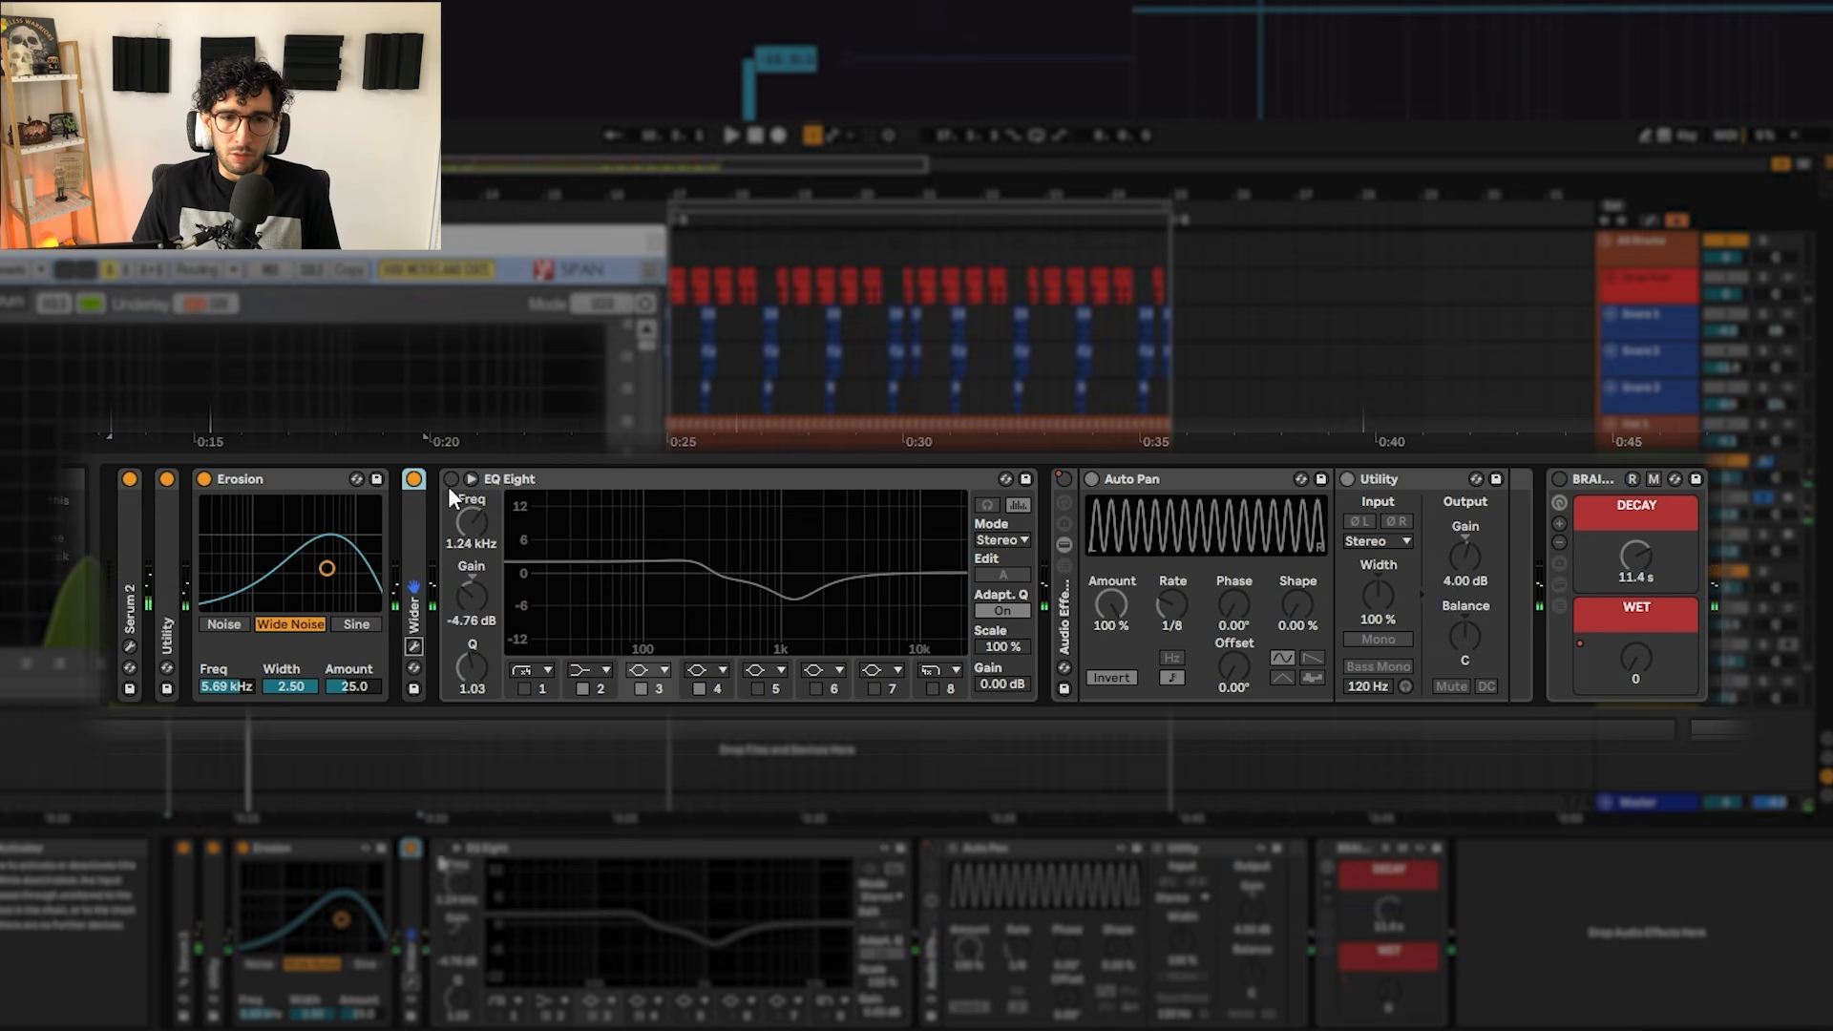
# Step: Enable EQ Eight on the Saw Bass track, inspect its bands 2 and 3, and play the bass
pyautogui.click(451, 479)
pyautogui.click(710, 561)
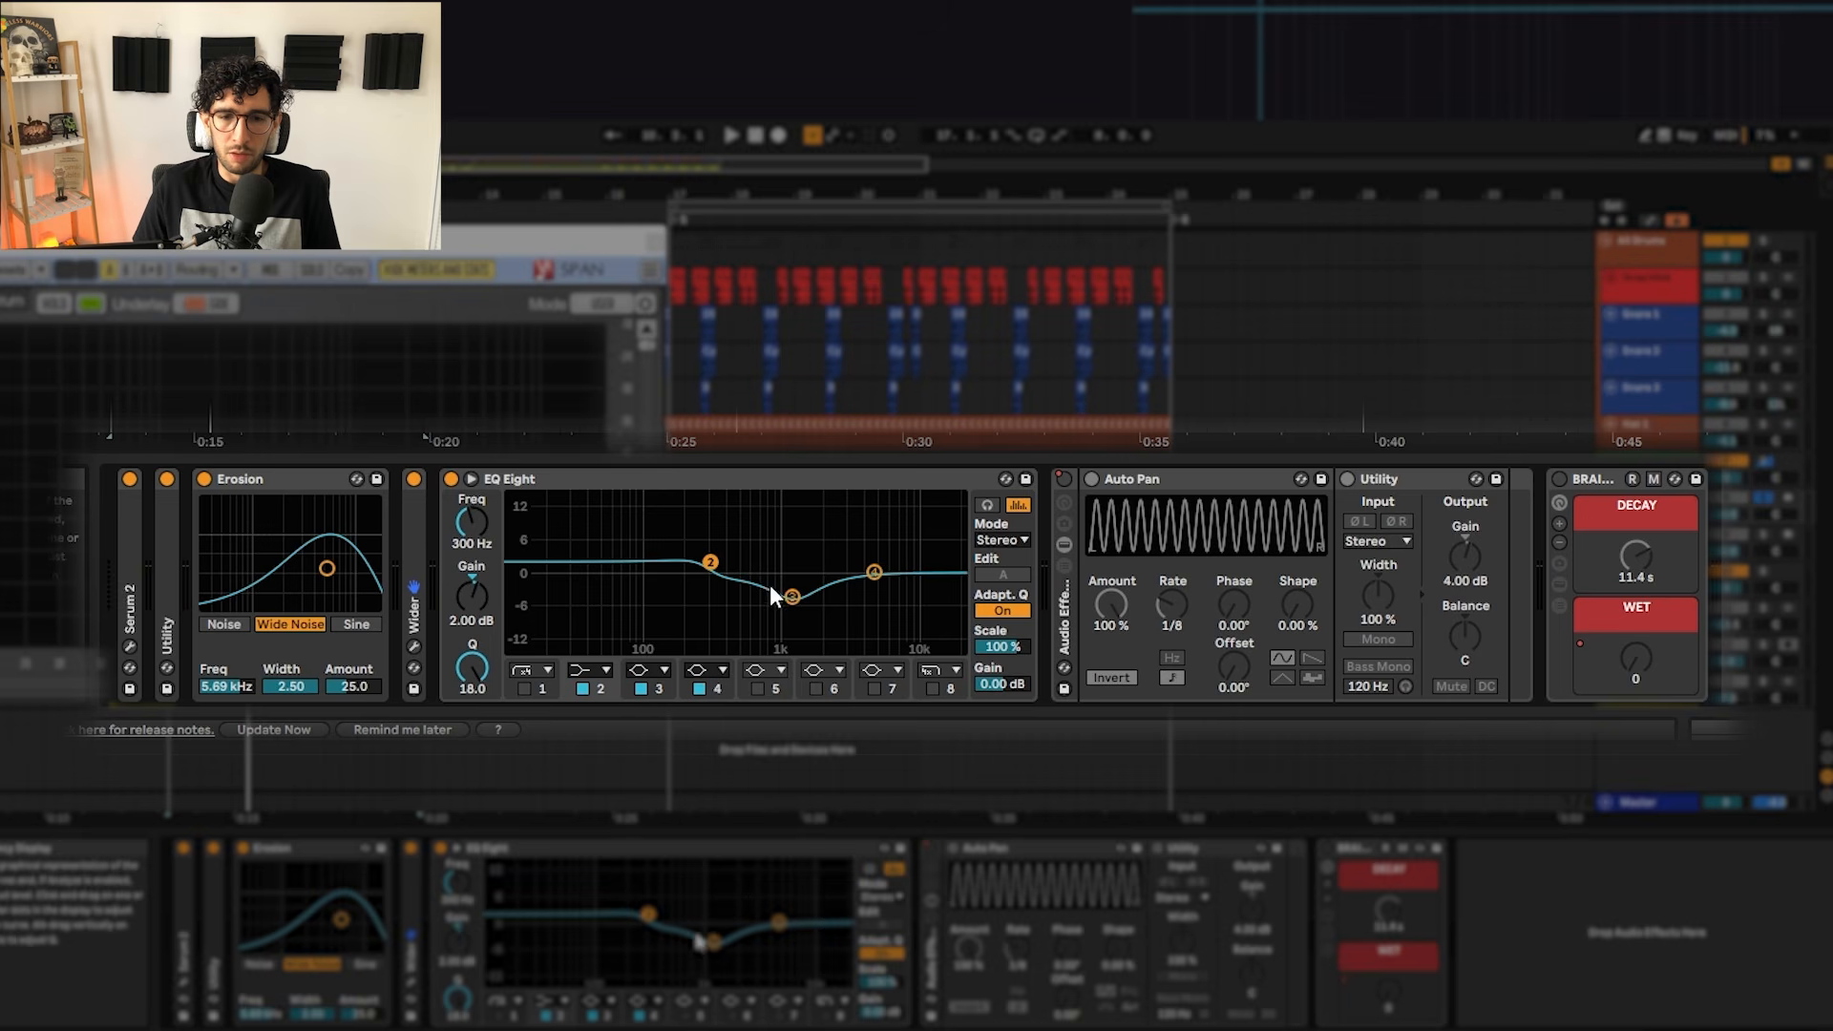
pyautogui.click(792, 597)
pyautogui.press('space')
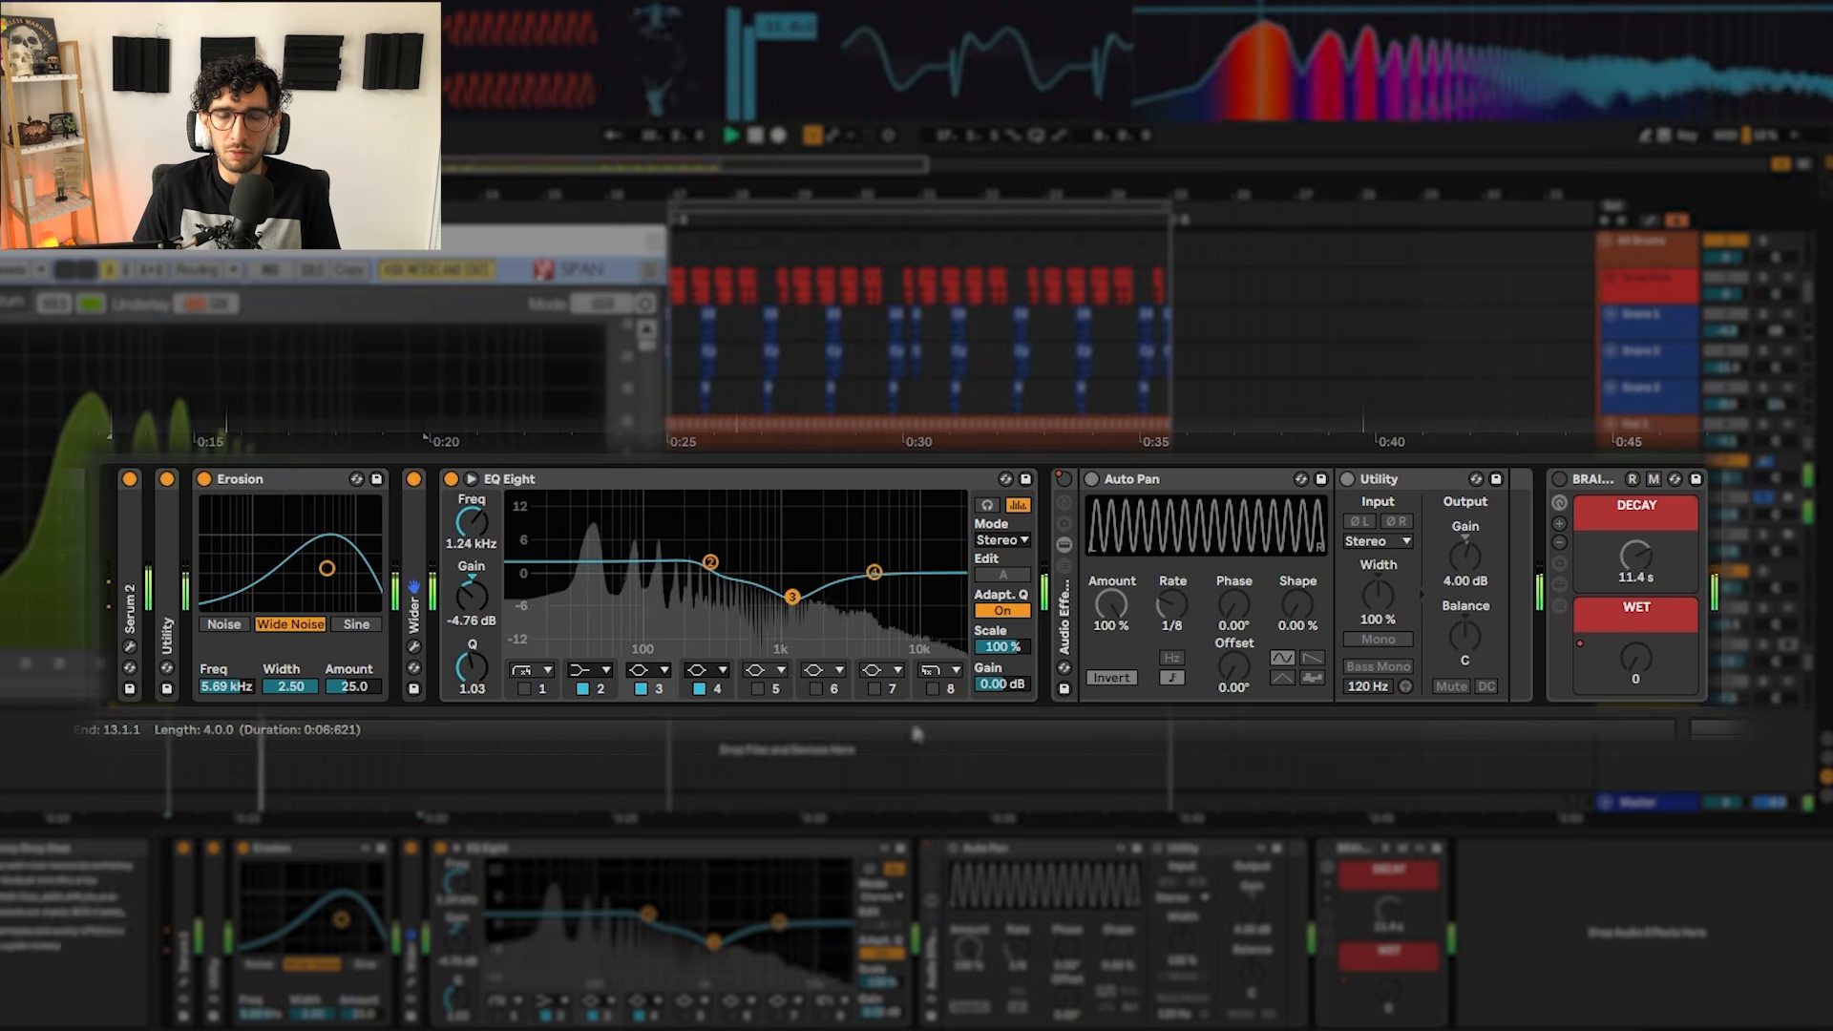
pyautogui.press('space')
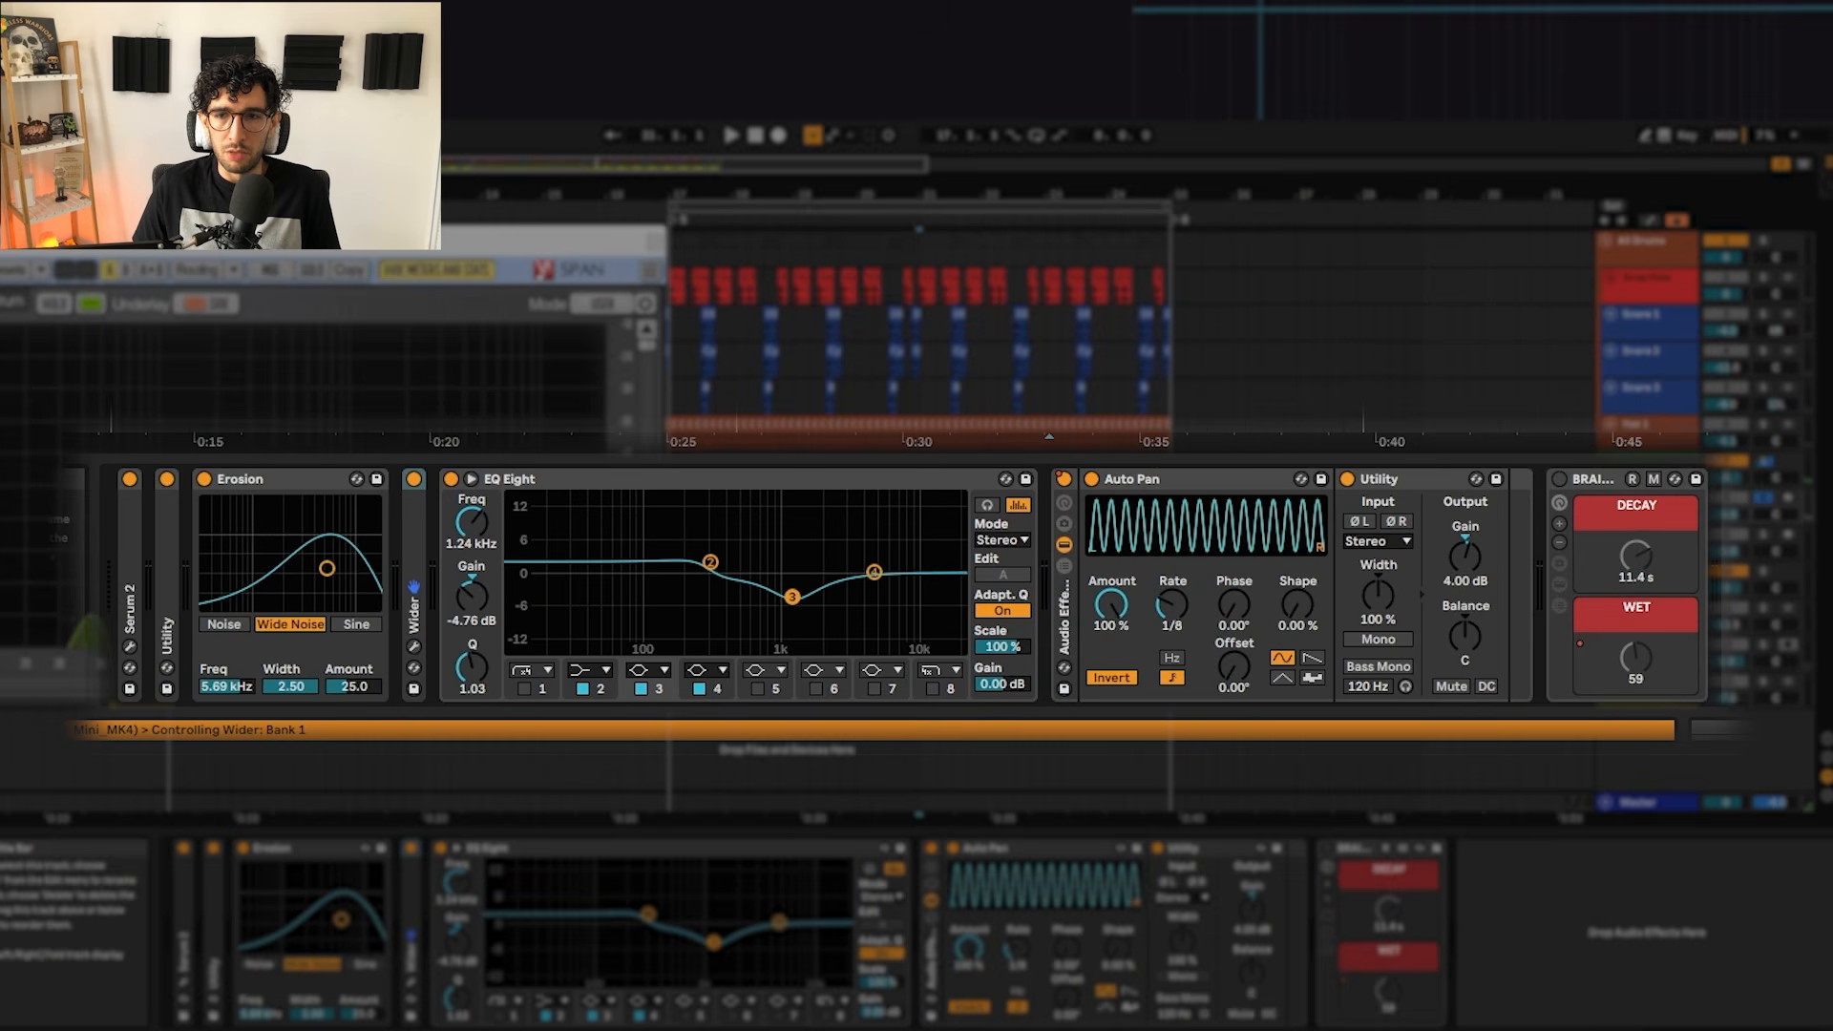
# Step: Enable the Audio Effect Rack containing Auto Pan and Utility, and play the bass from bar 17
pyautogui.scroll(5, 670, 592)
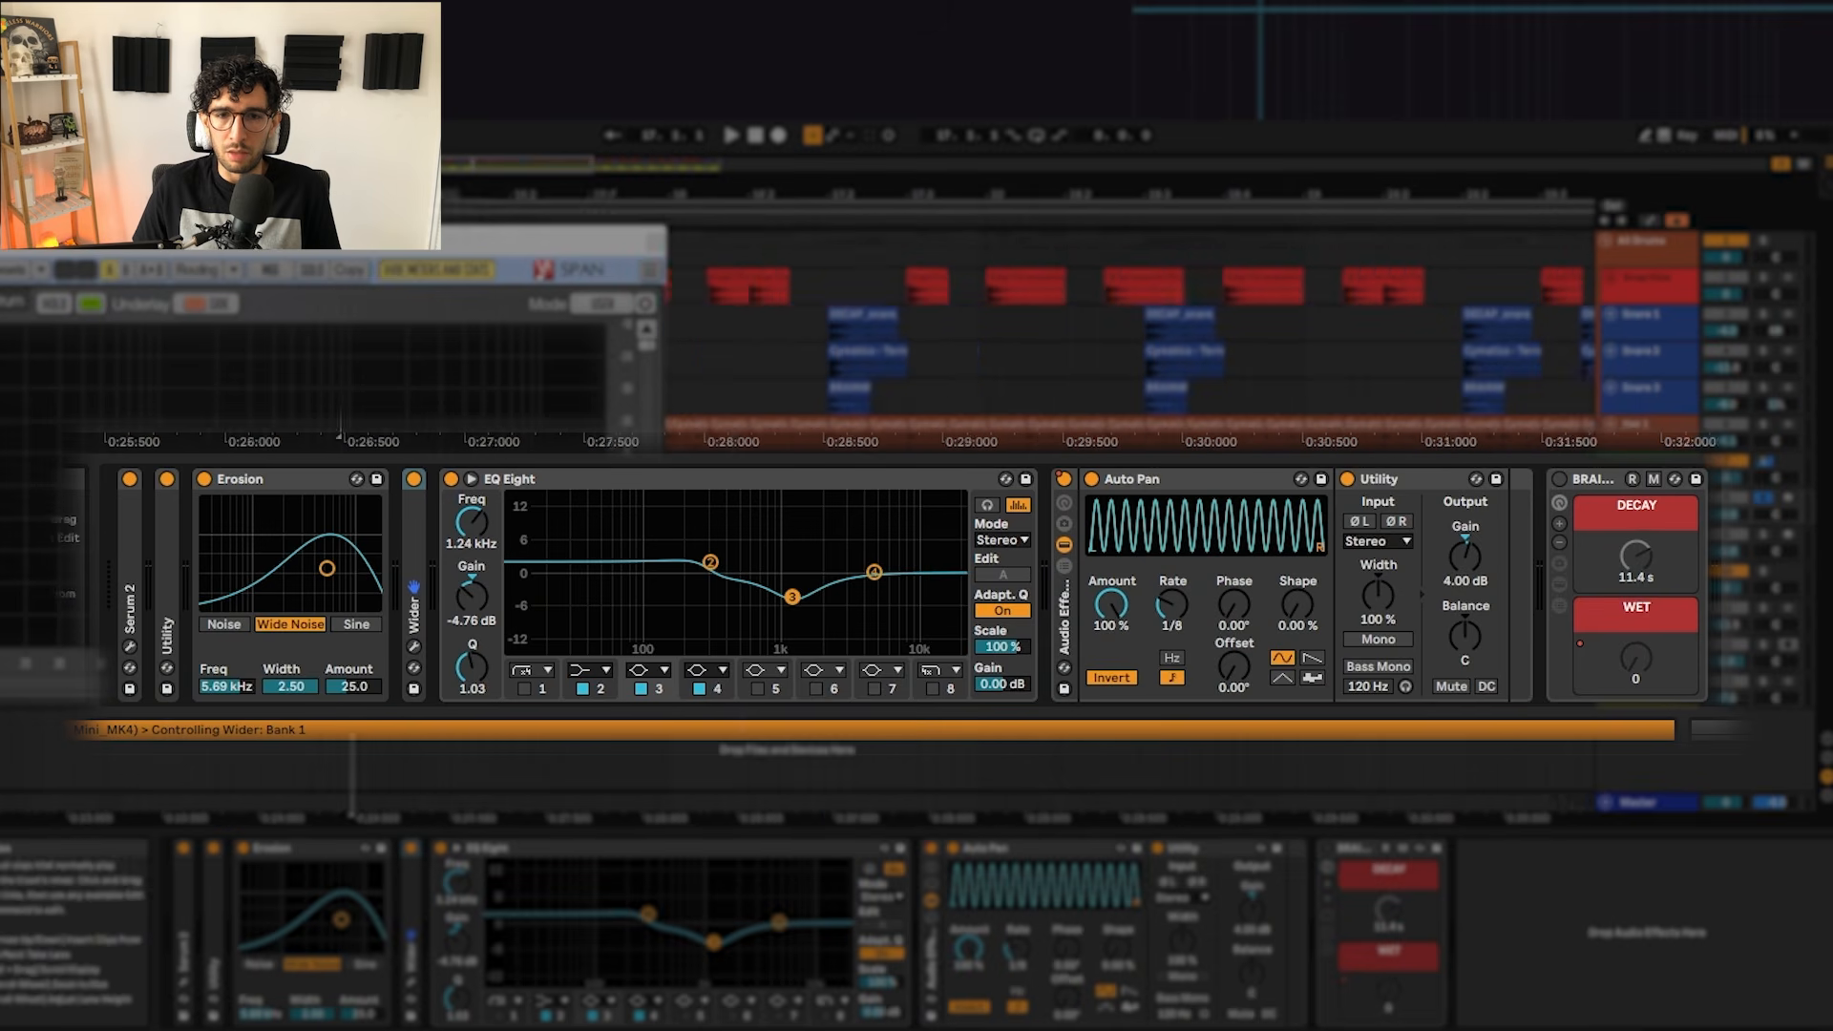
pyautogui.click(743, 591)
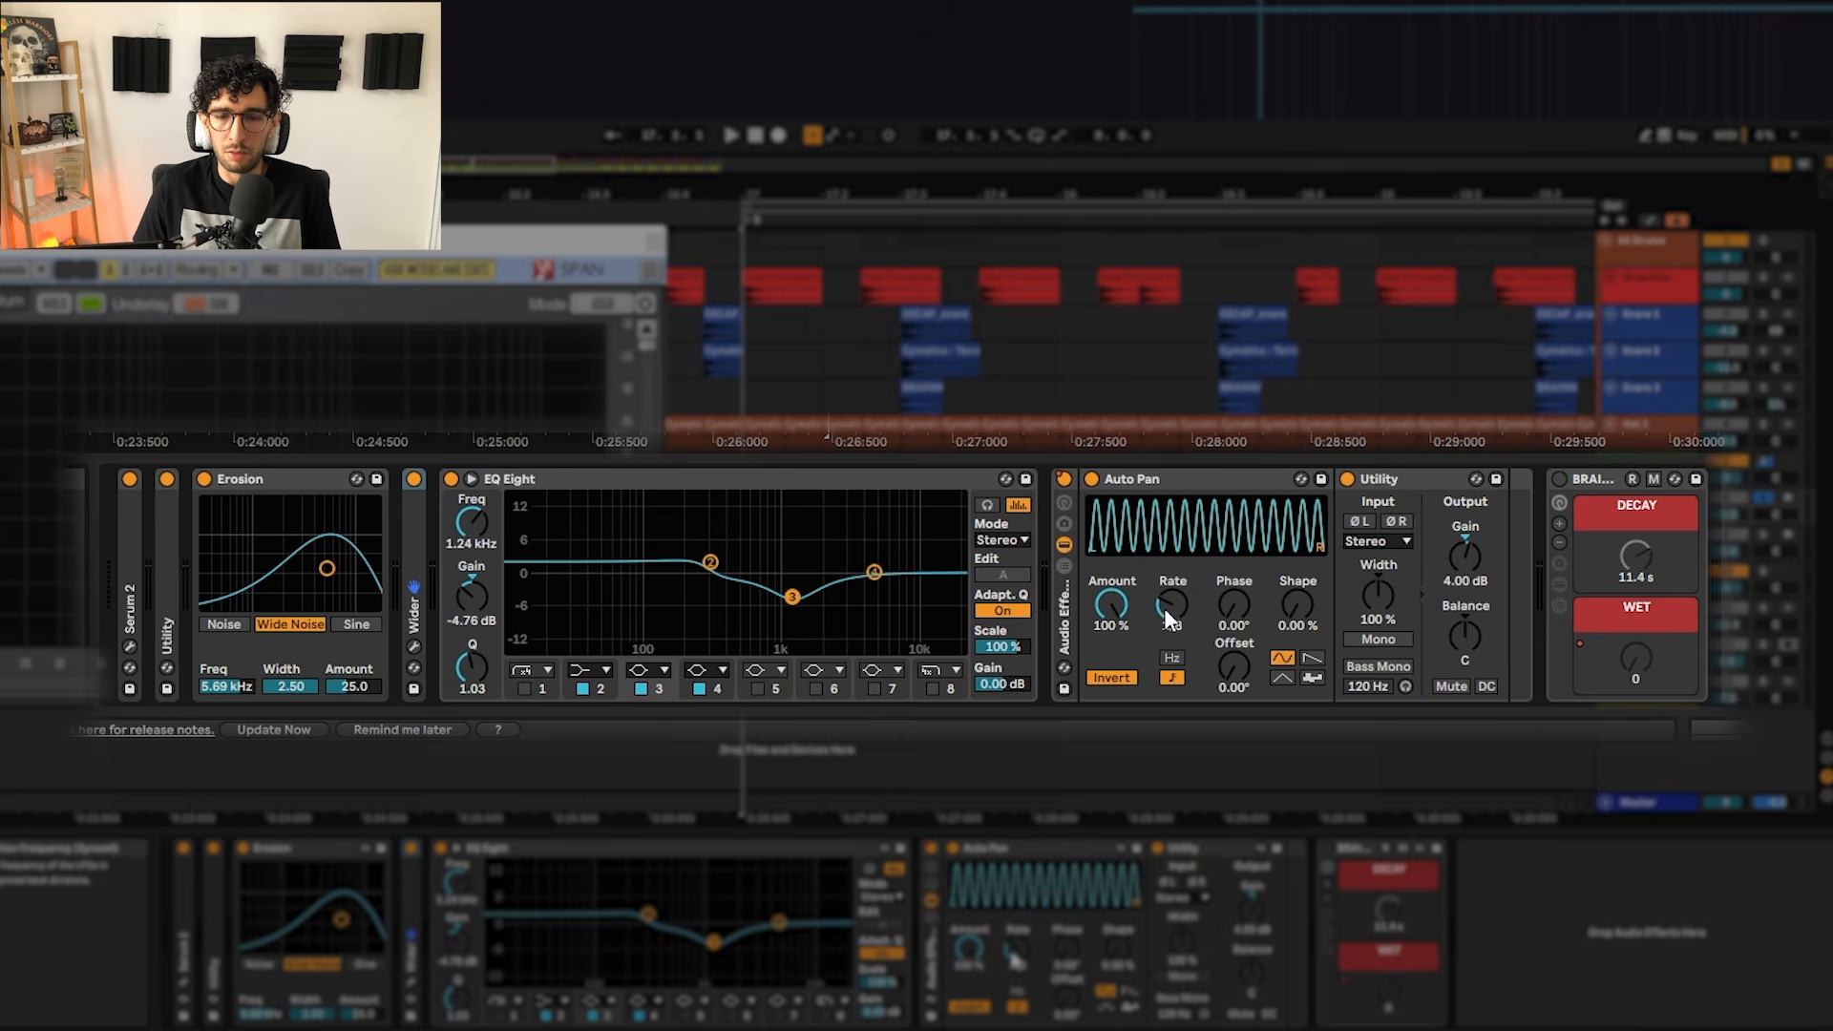
pyautogui.press('space')
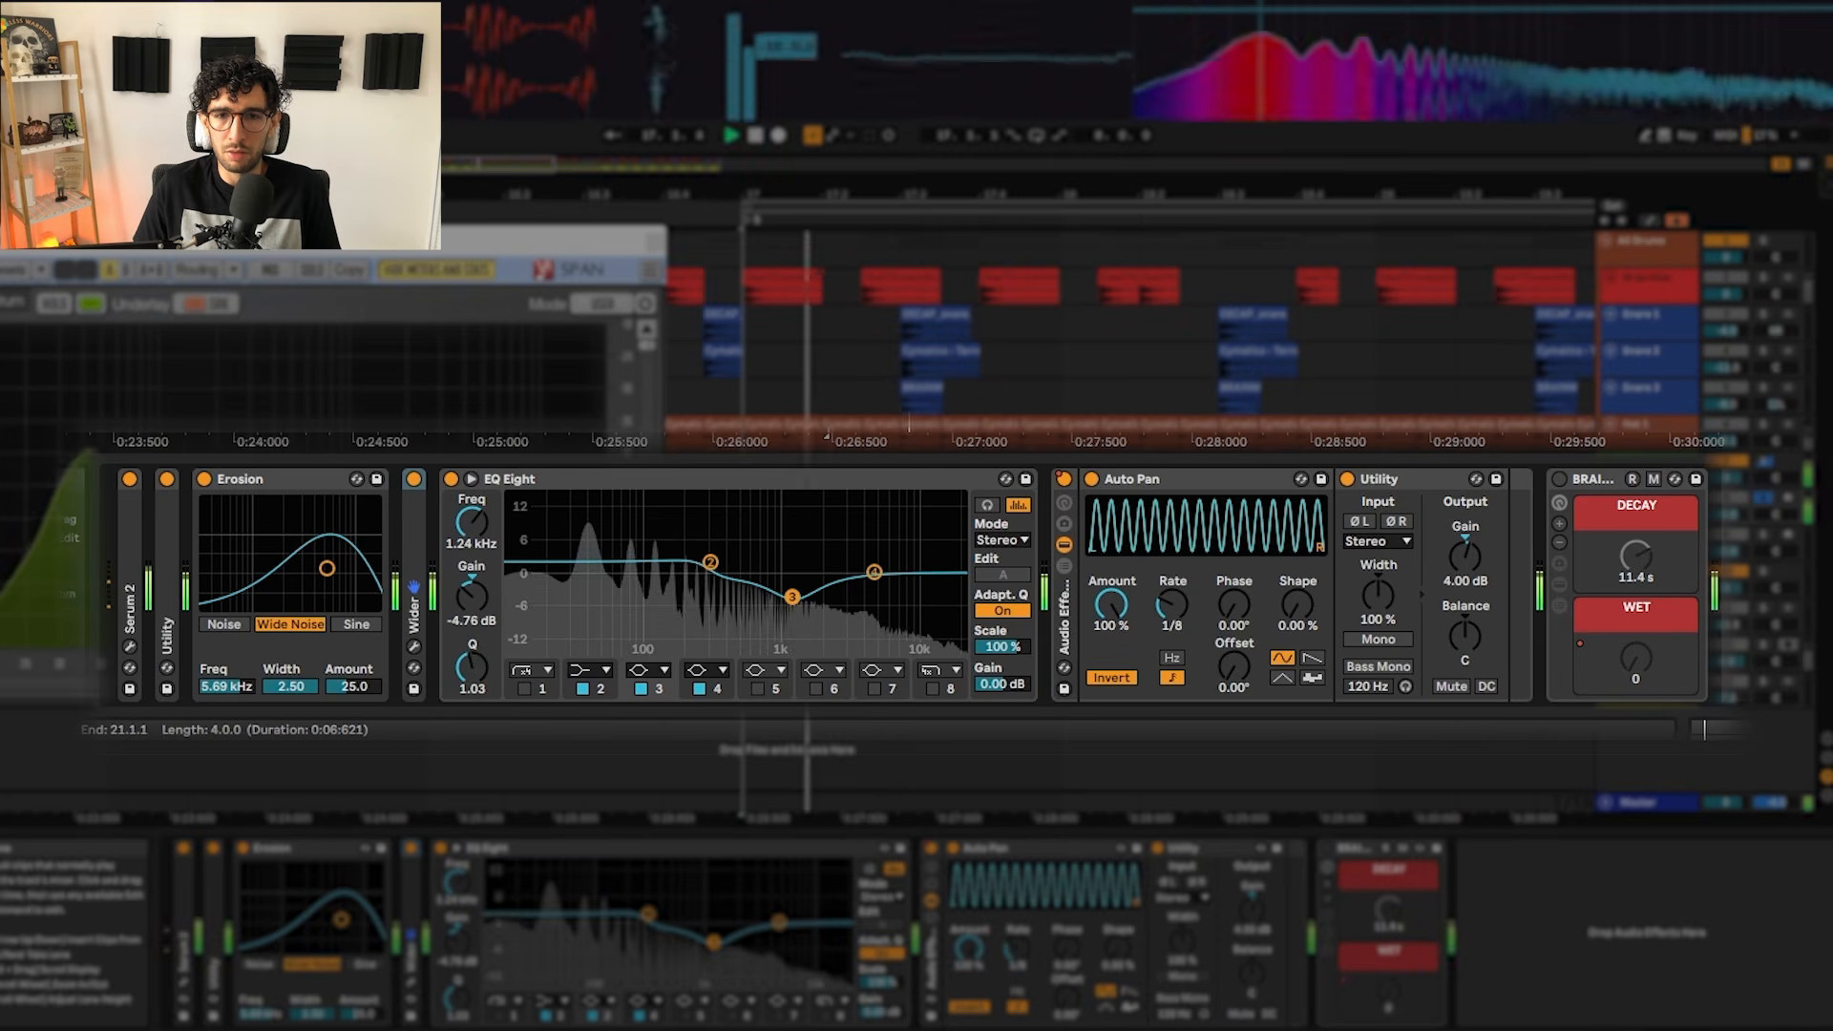
pyautogui.press('space')
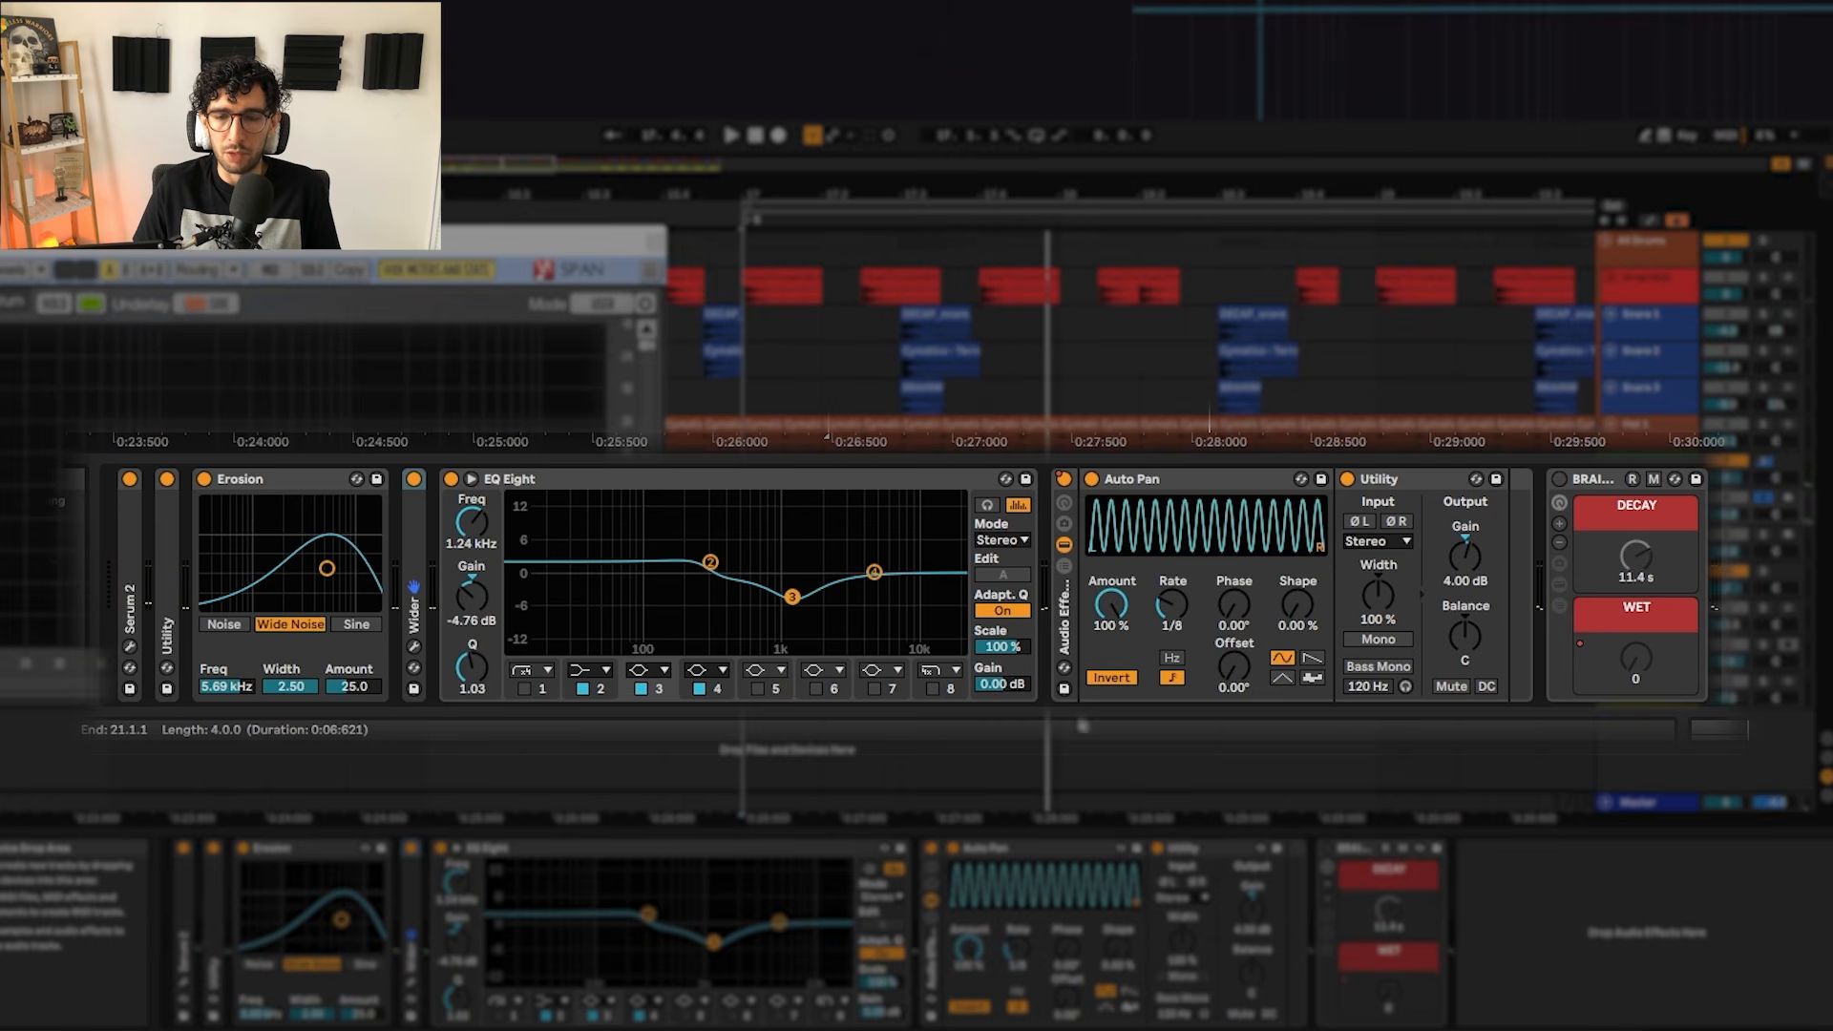
pyautogui.press('space')
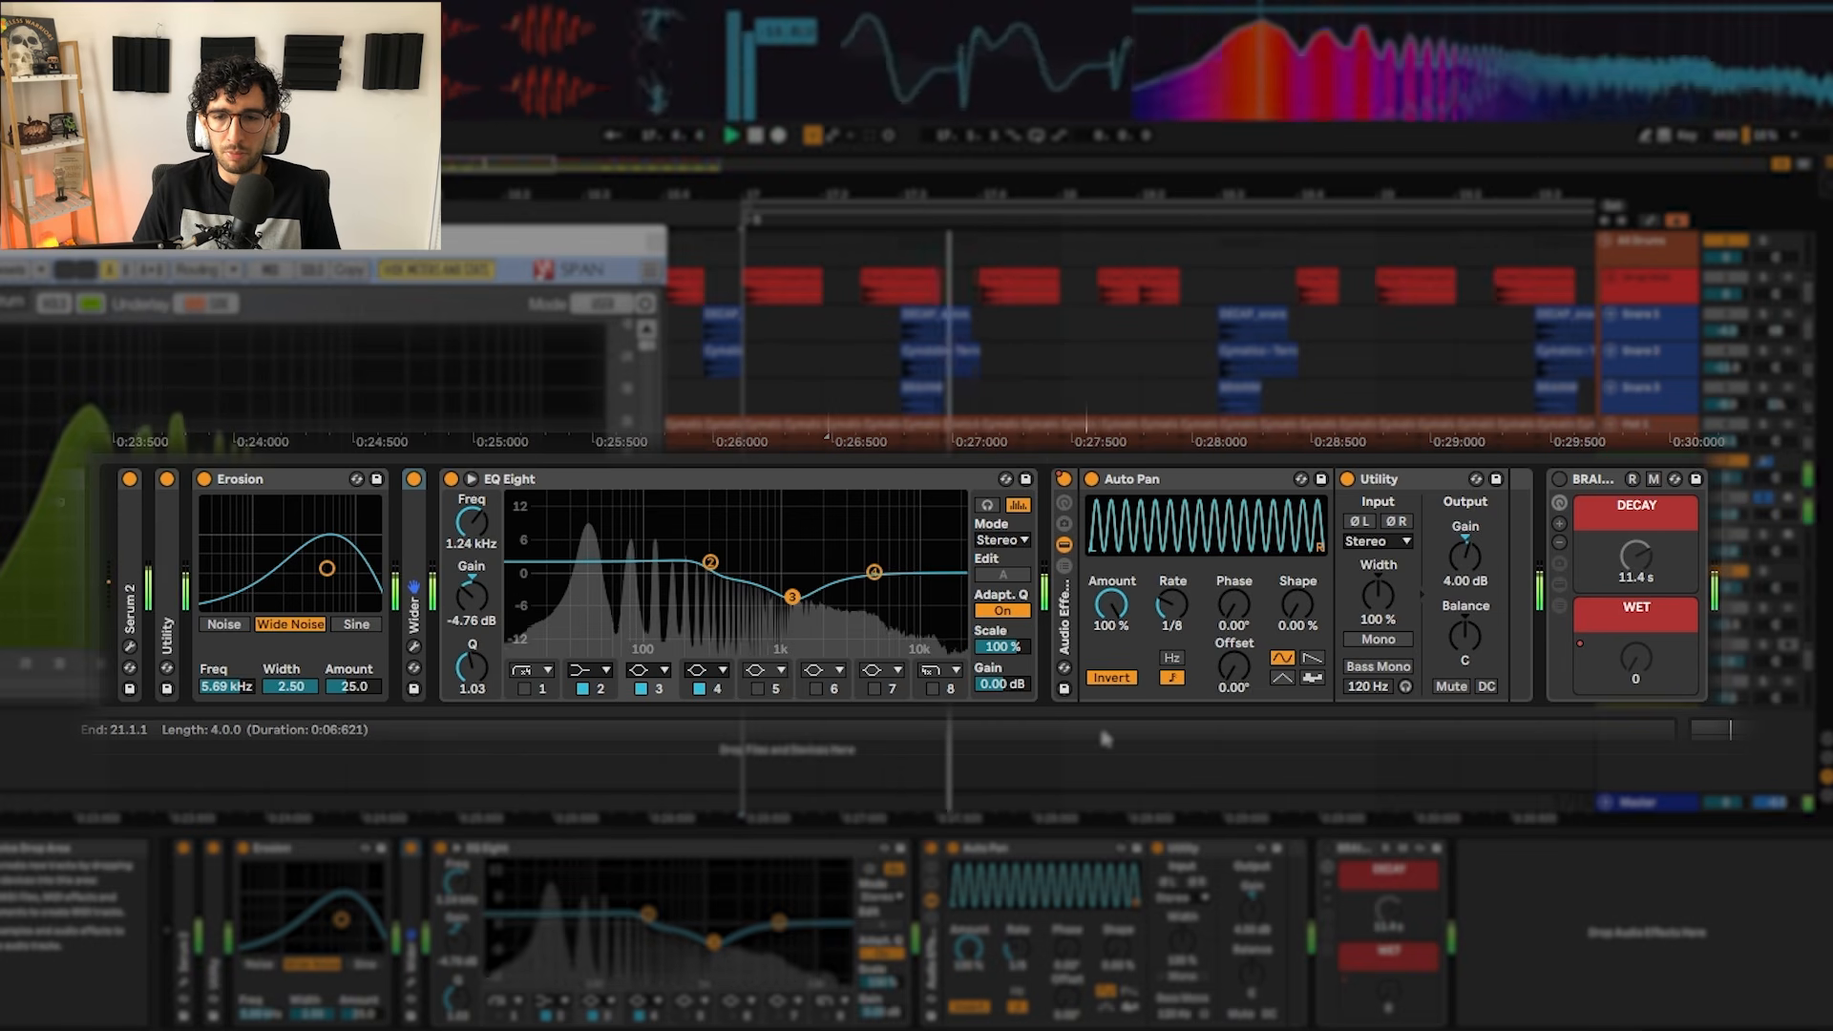
pyautogui.press('space')
# Step: Examine the Auto Pan and Utility devices in the rack, including the Utility's gain setting
pyautogui.click(1386, 481)
pyautogui.click(1222, 482)
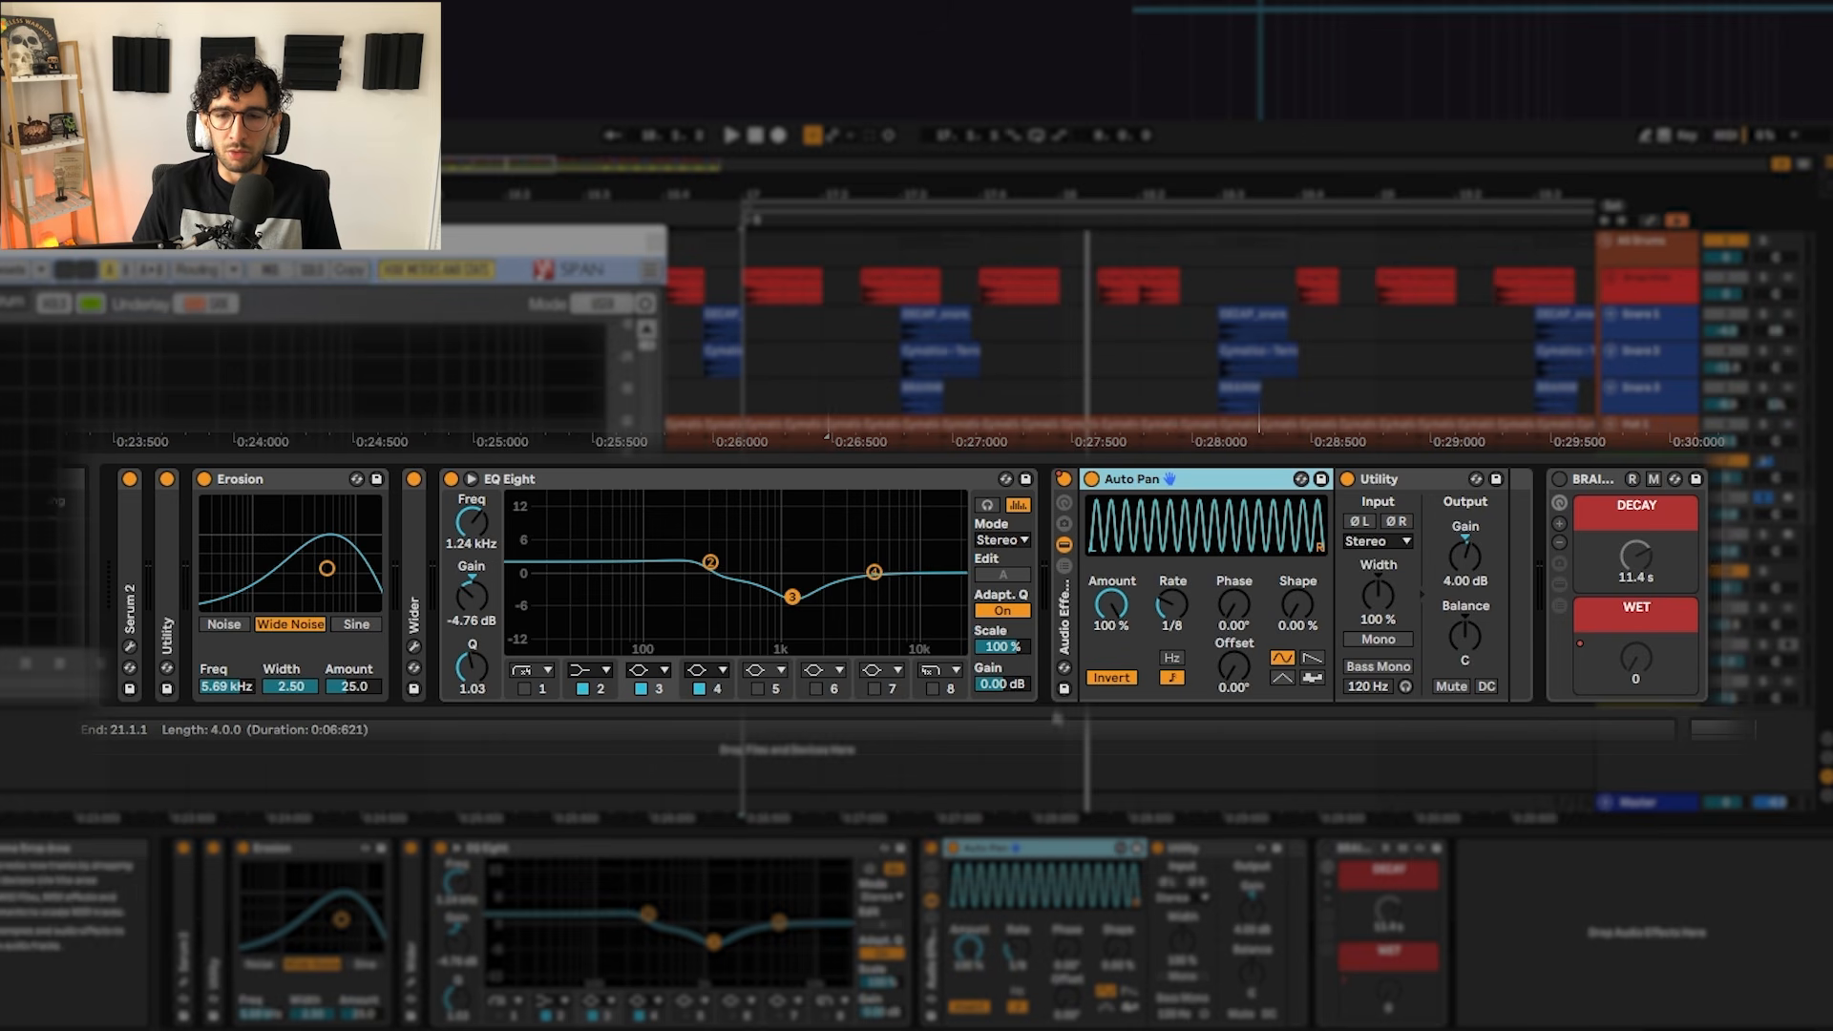
pyautogui.click(1418, 480)
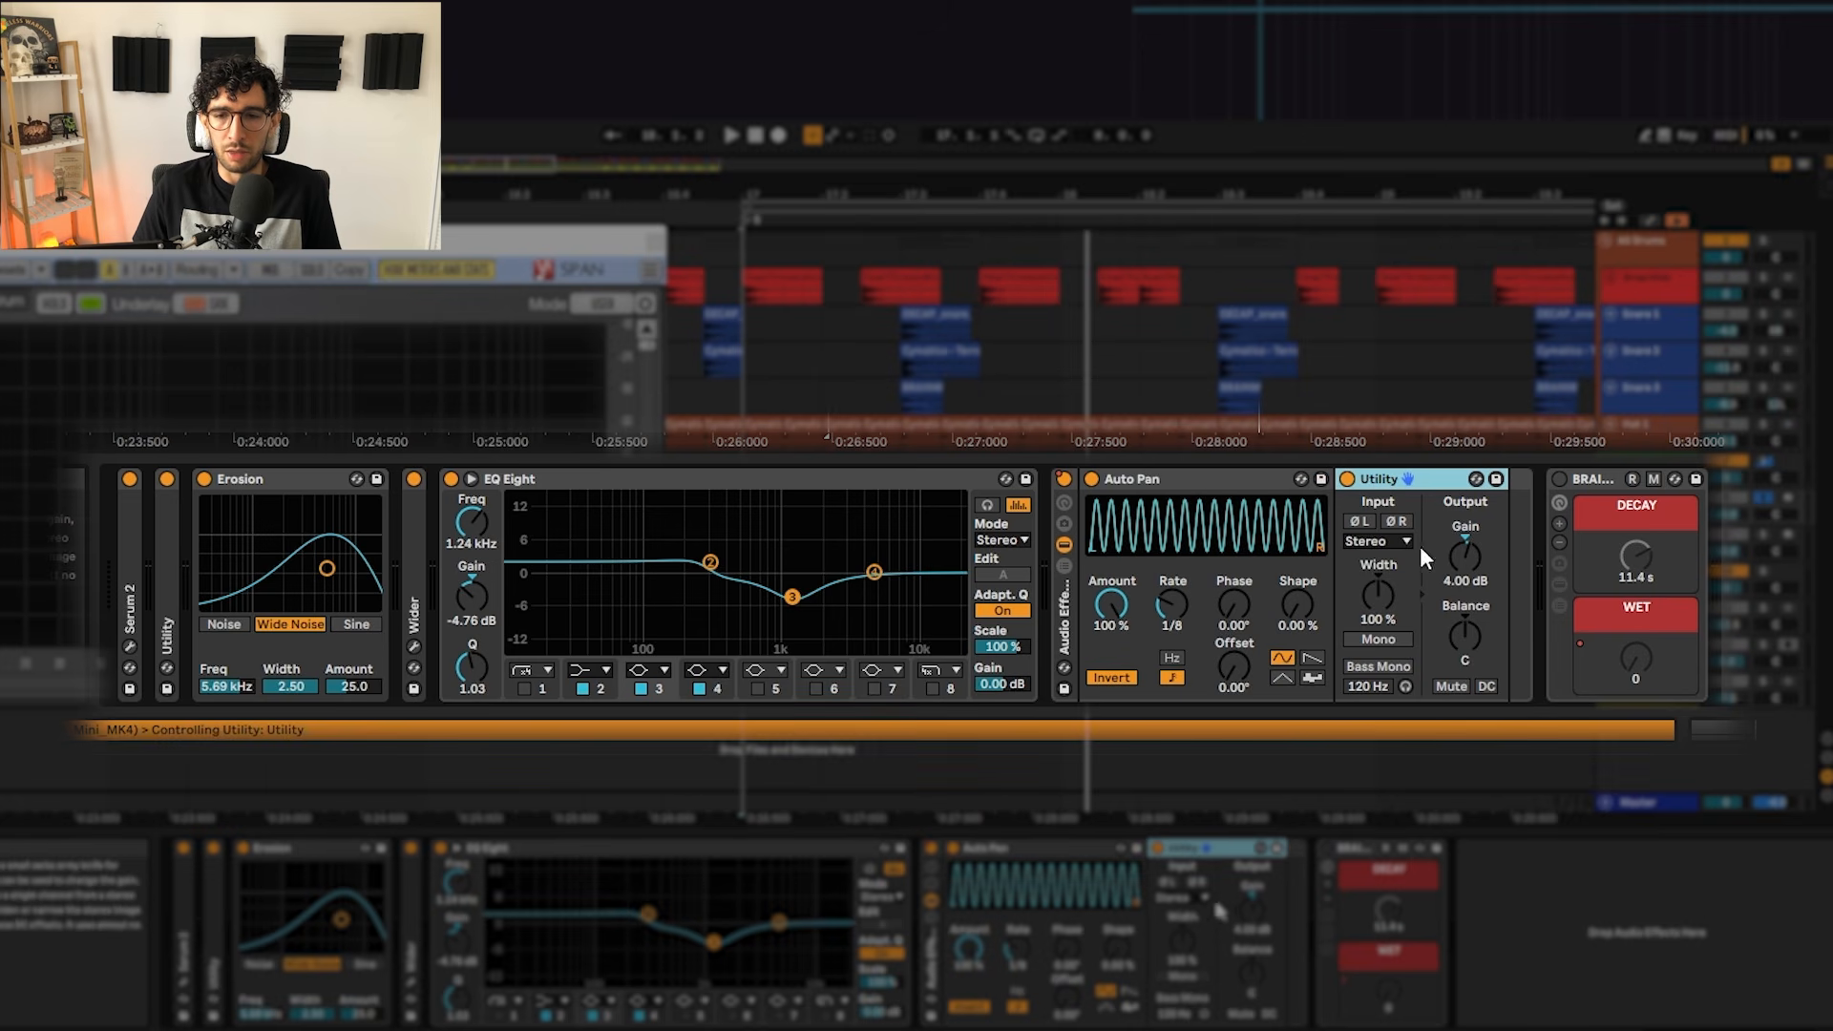
pyautogui.click(1465, 561)
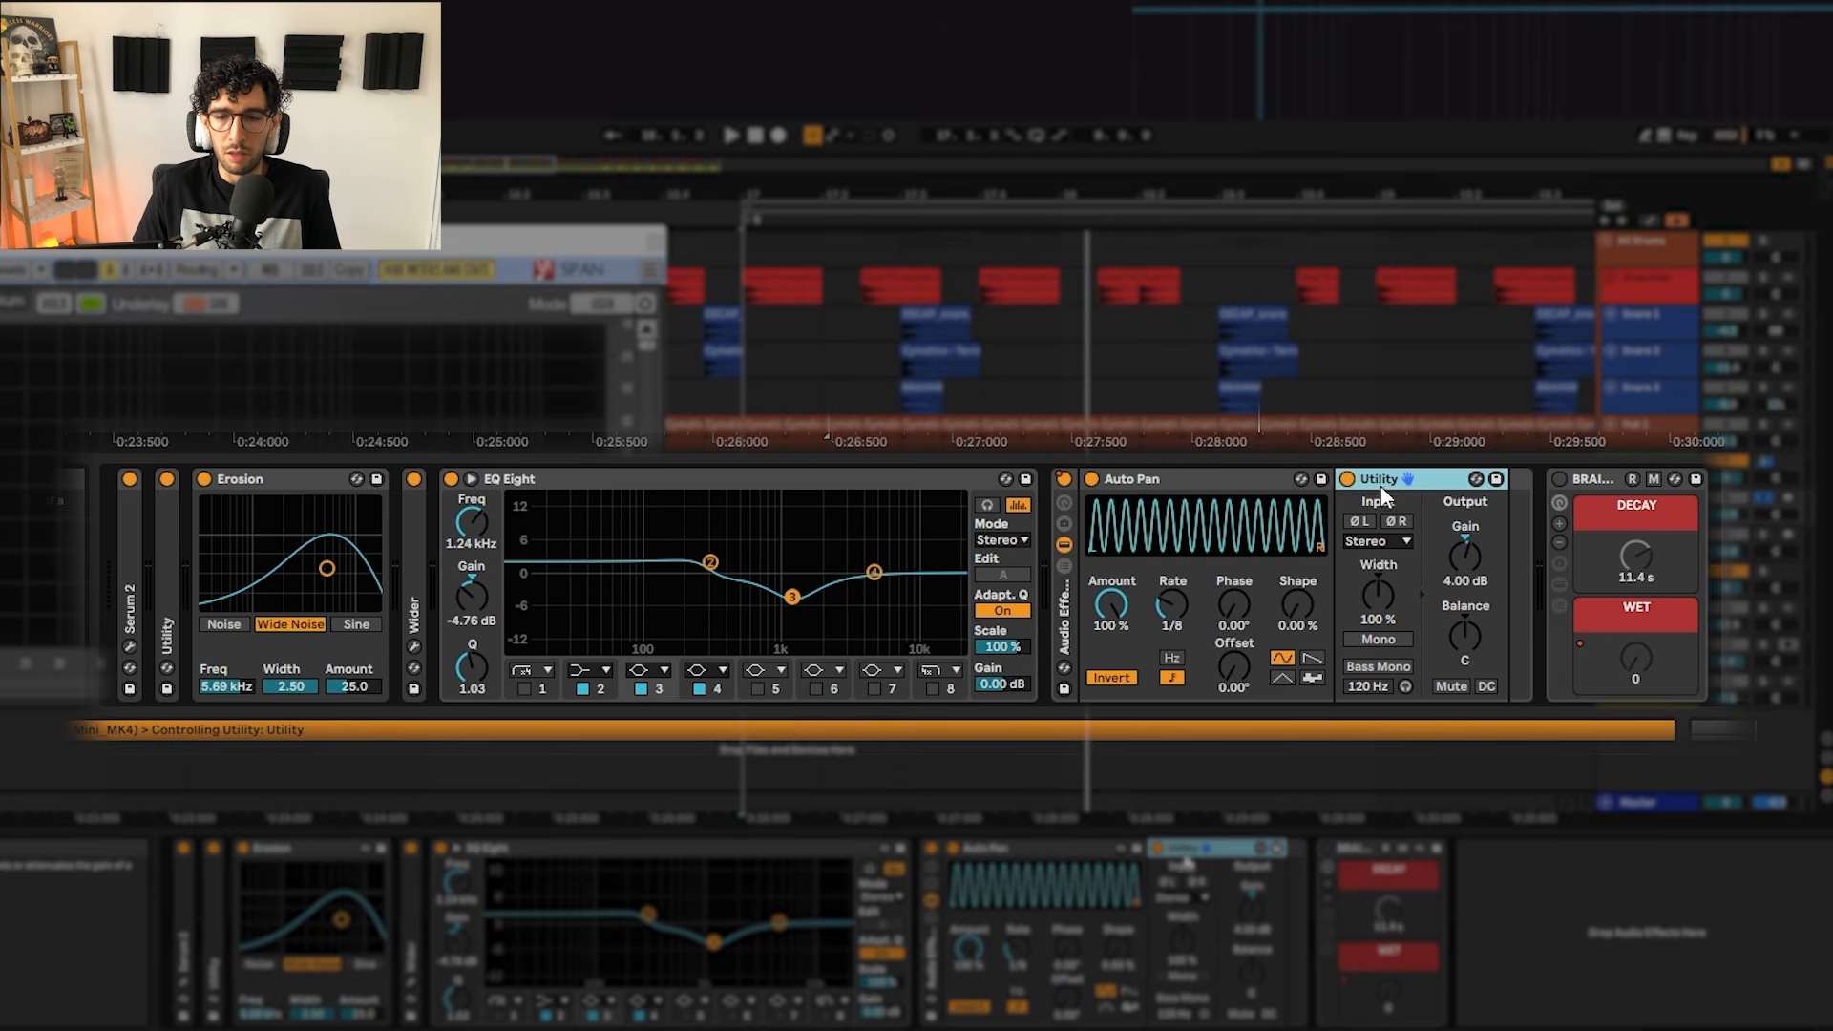
pyautogui.click(1463, 567)
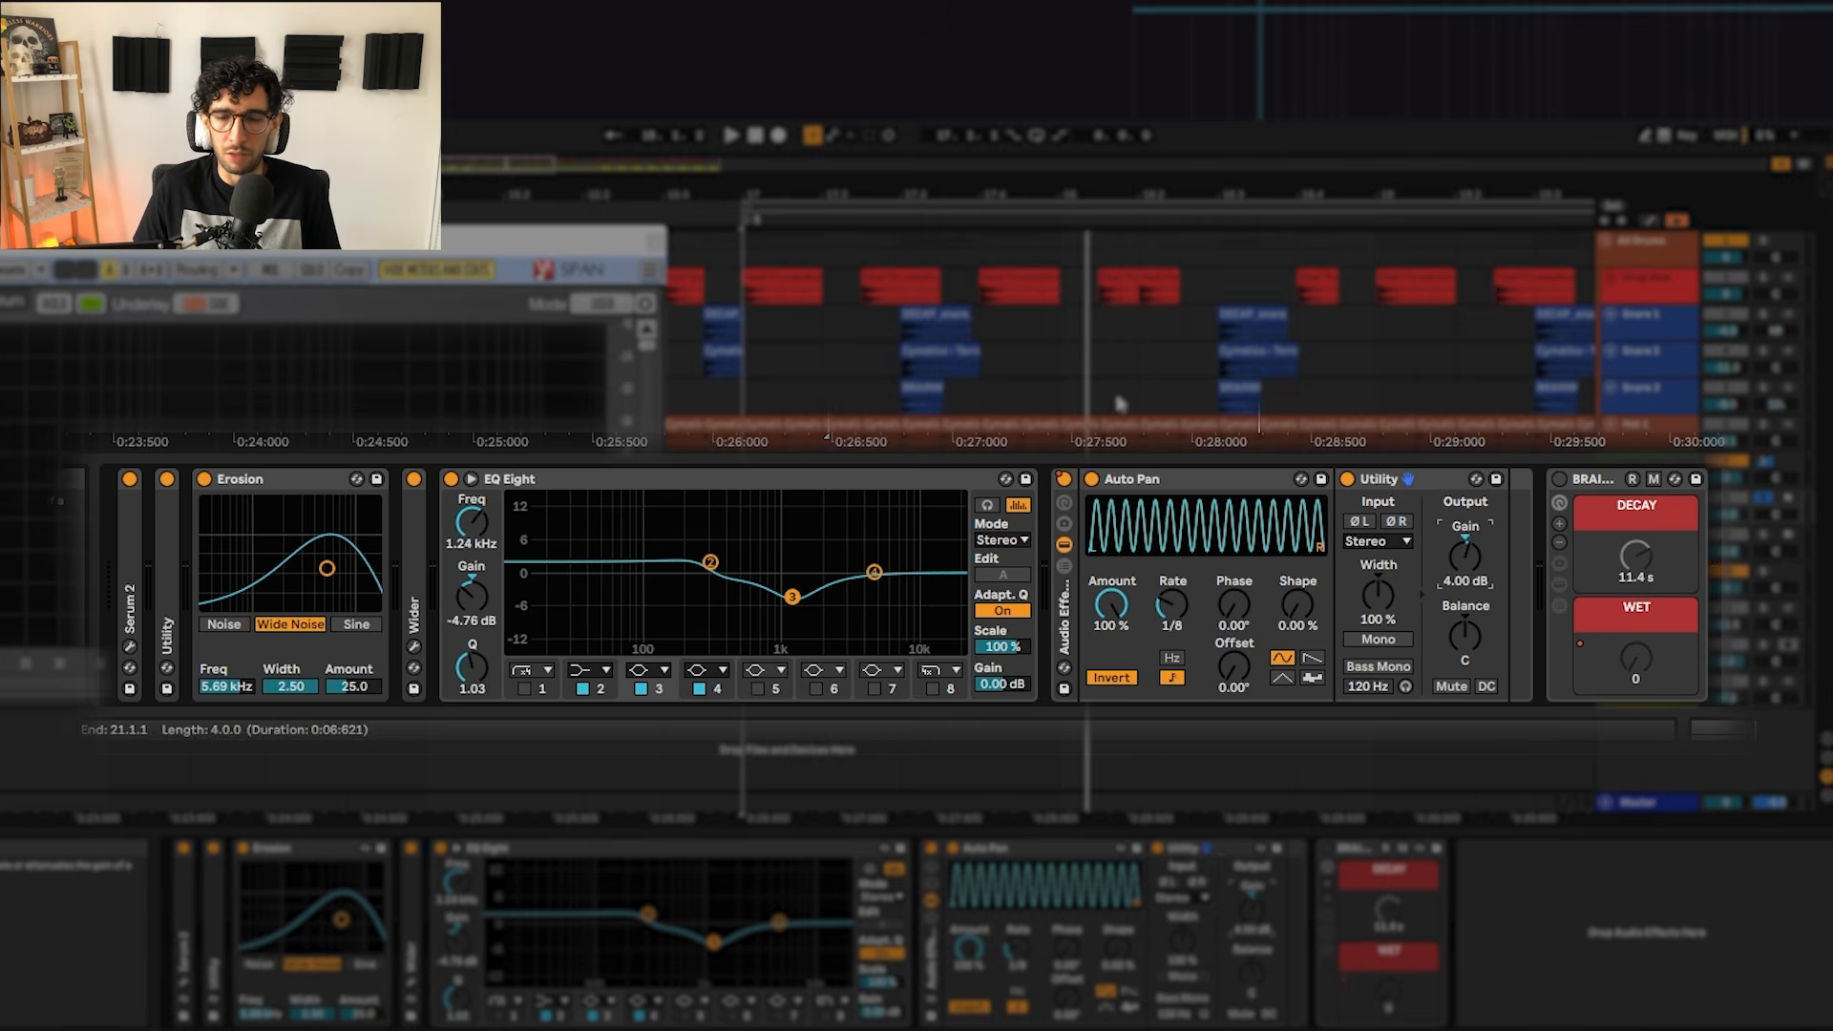
# Step: Toggle the Audio Effect Rack off and on, restore its overridden automation, and play the bass from bar 17
pyautogui.scroll(-3, 982, 592)
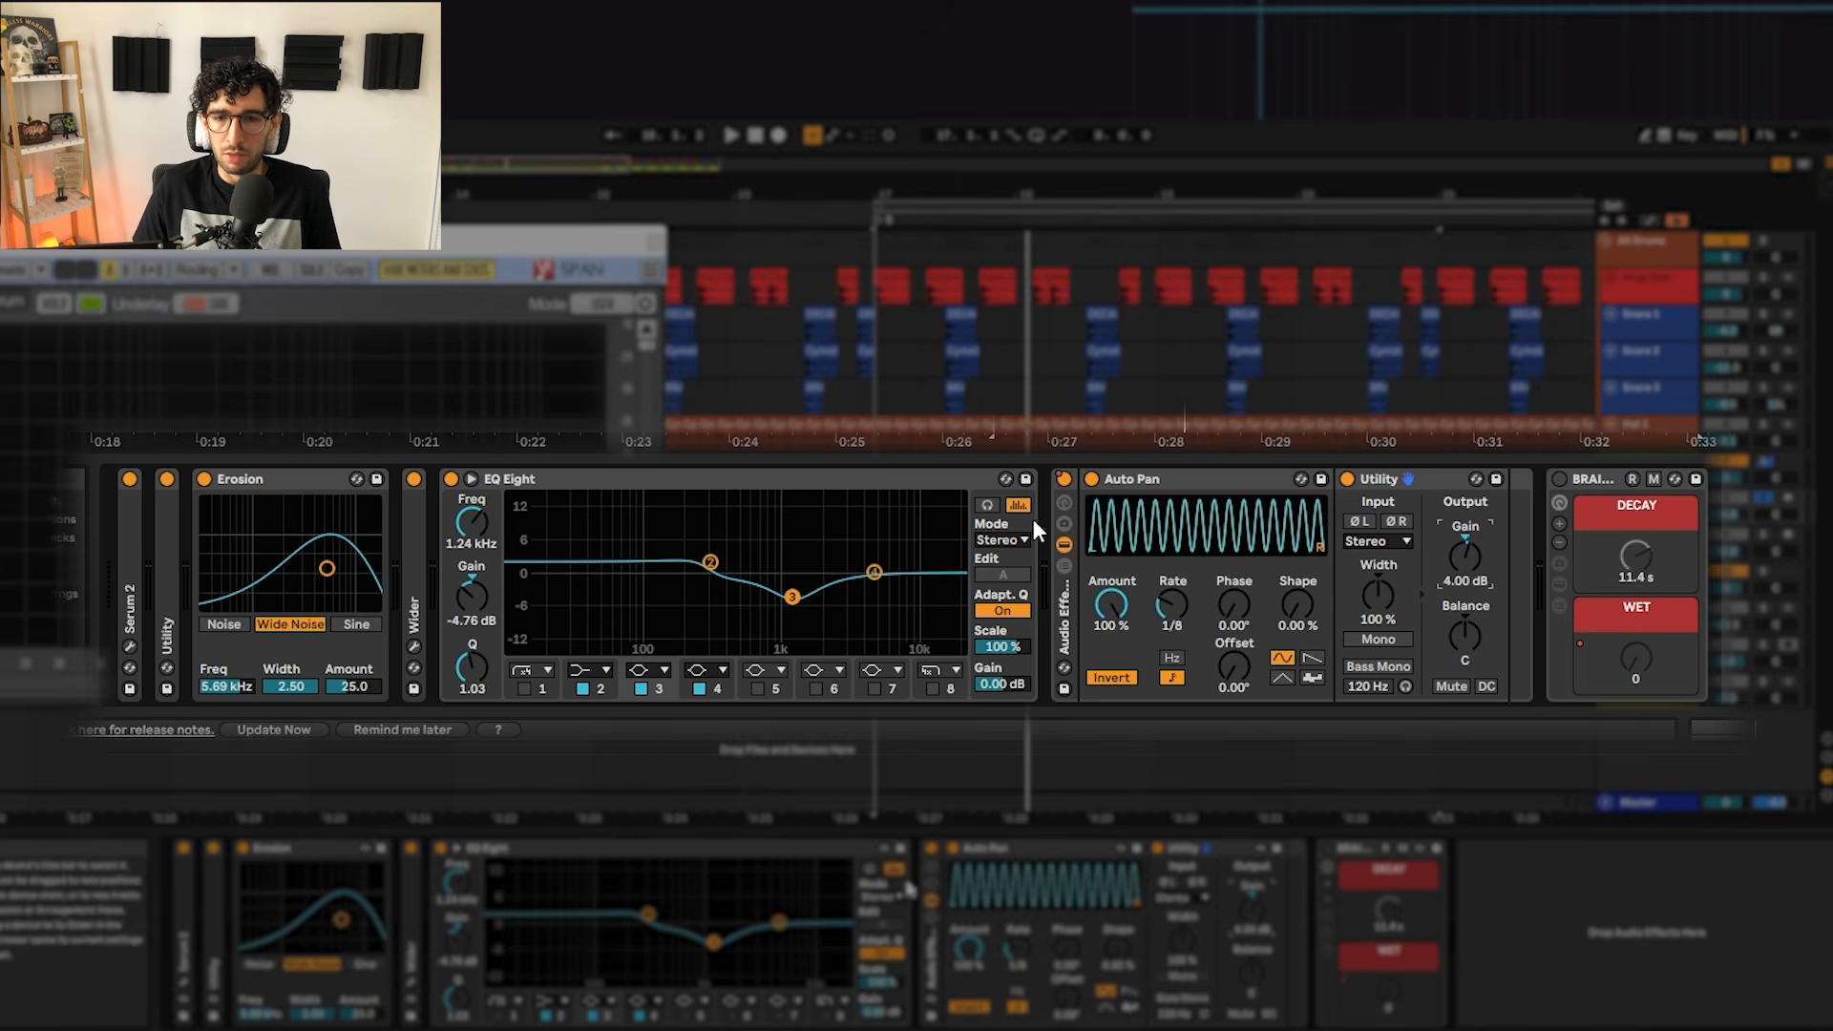
pyautogui.click(1065, 478)
pyautogui.click(1065, 478)
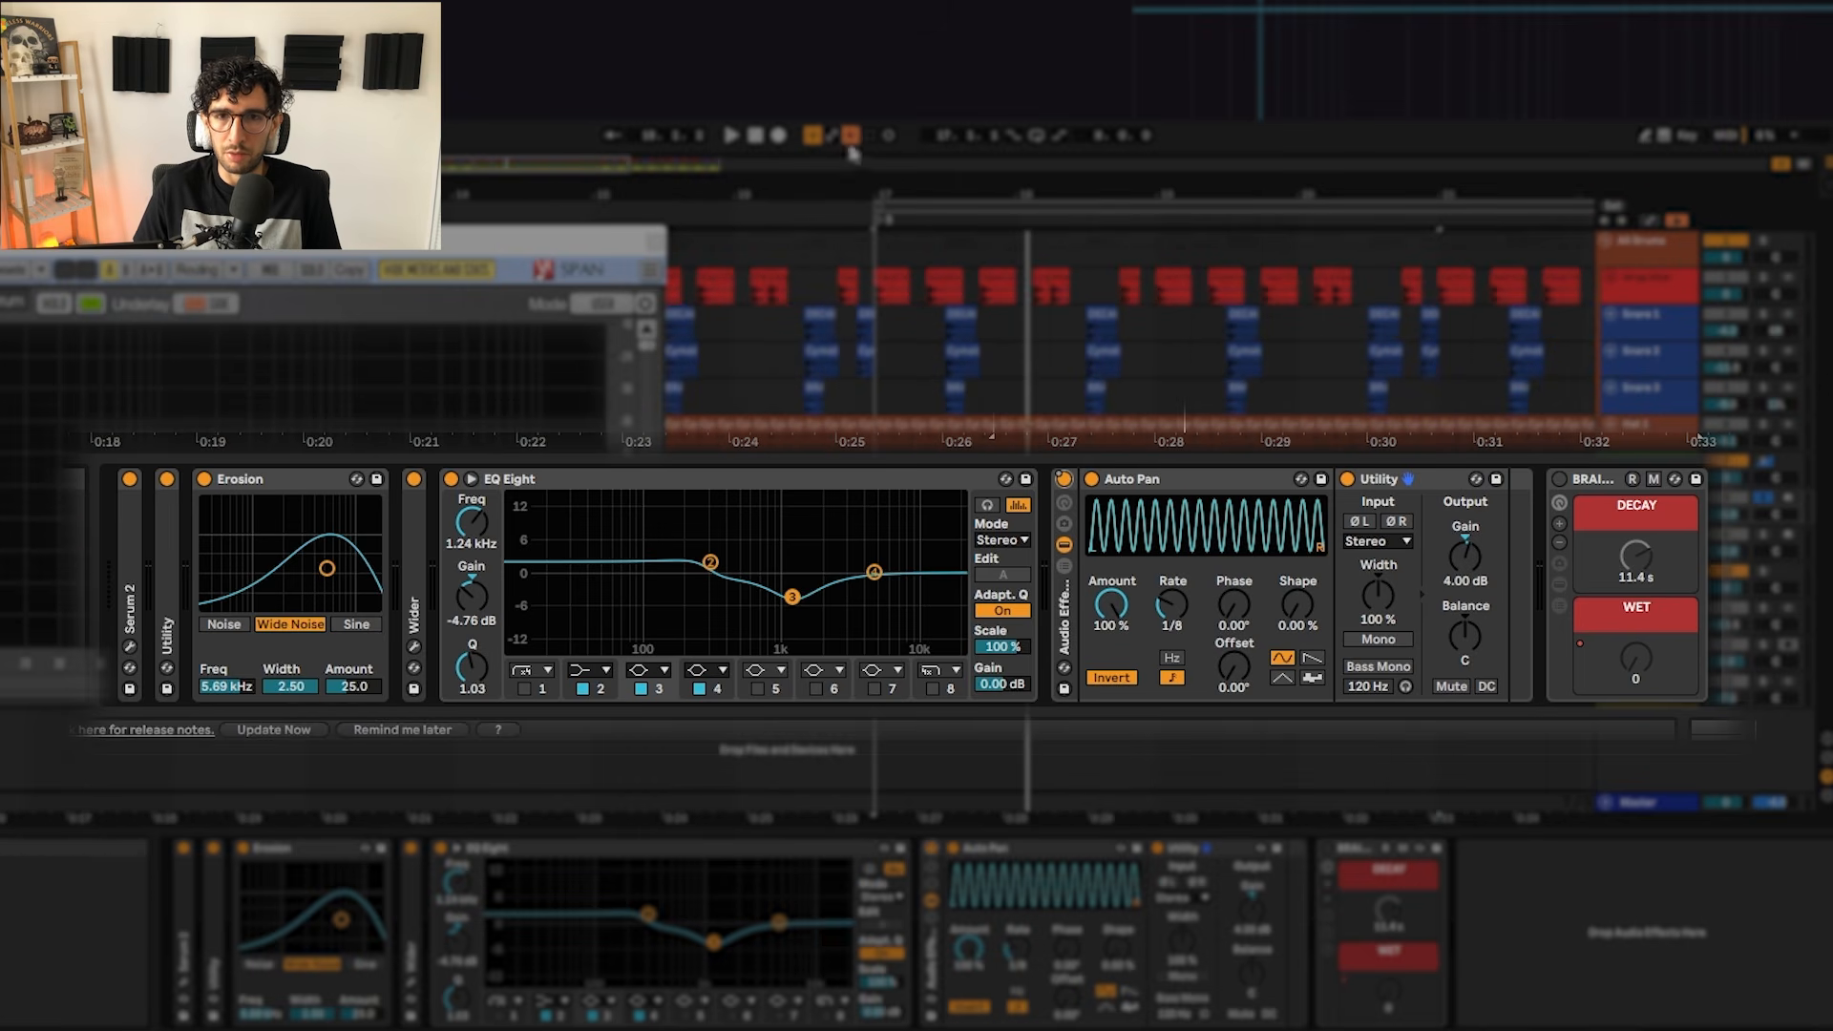
pyautogui.press('space')
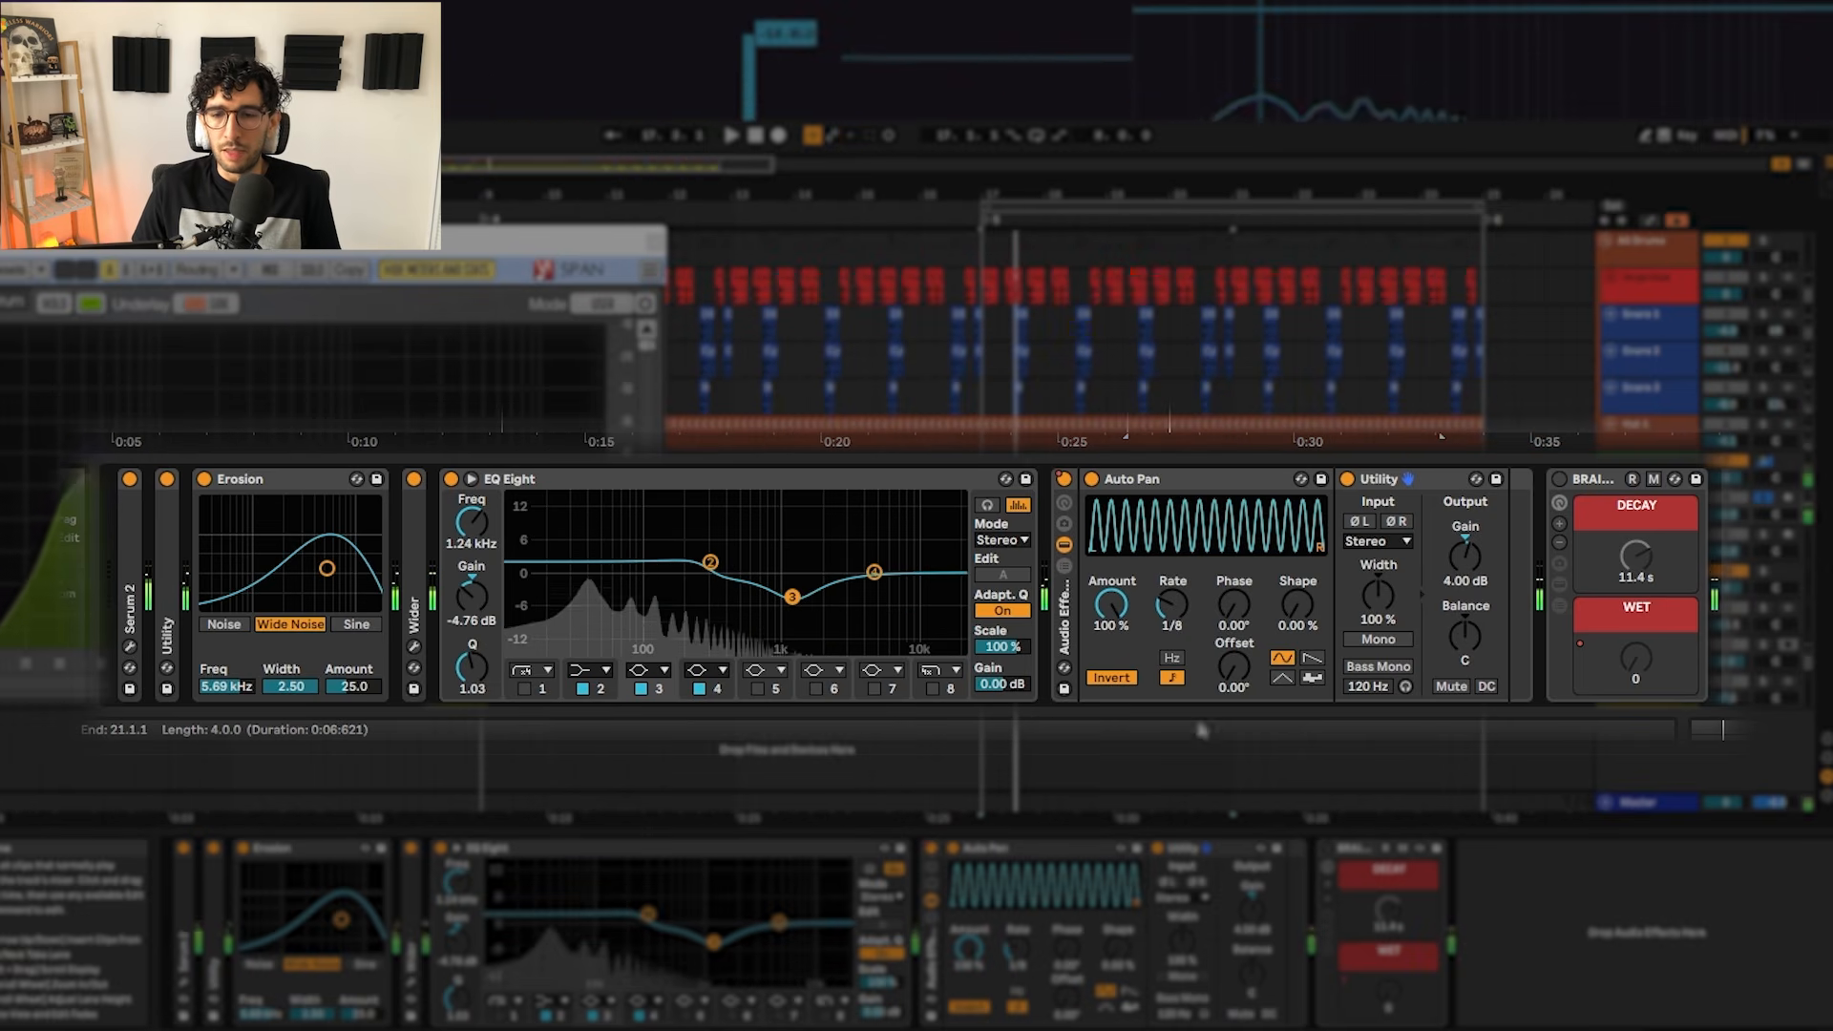
# Step: Enable the BRAINWAVEZ rack and show its WET automation in an enlarged Saw Bass automation lane
pyautogui.click(1560, 479)
pyautogui.hscroll(1, 1264, 757)
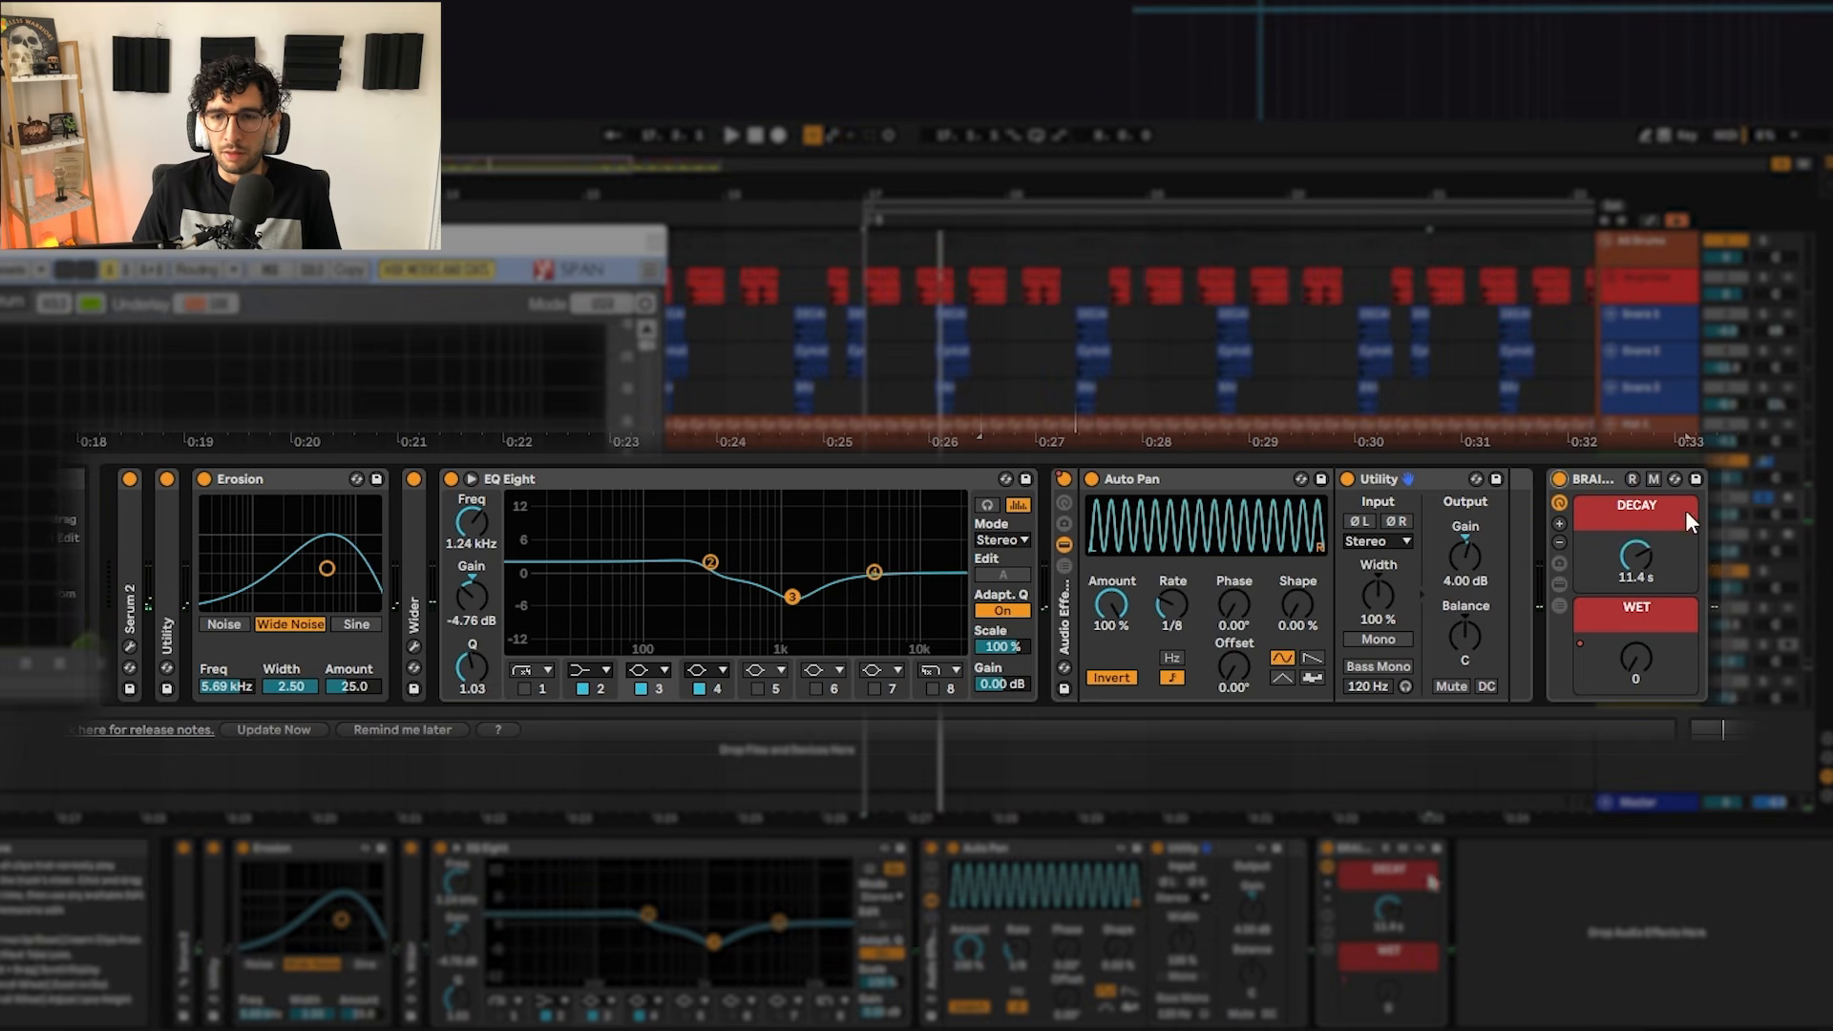
pyautogui.click(1628, 649)
pyautogui.press('a')
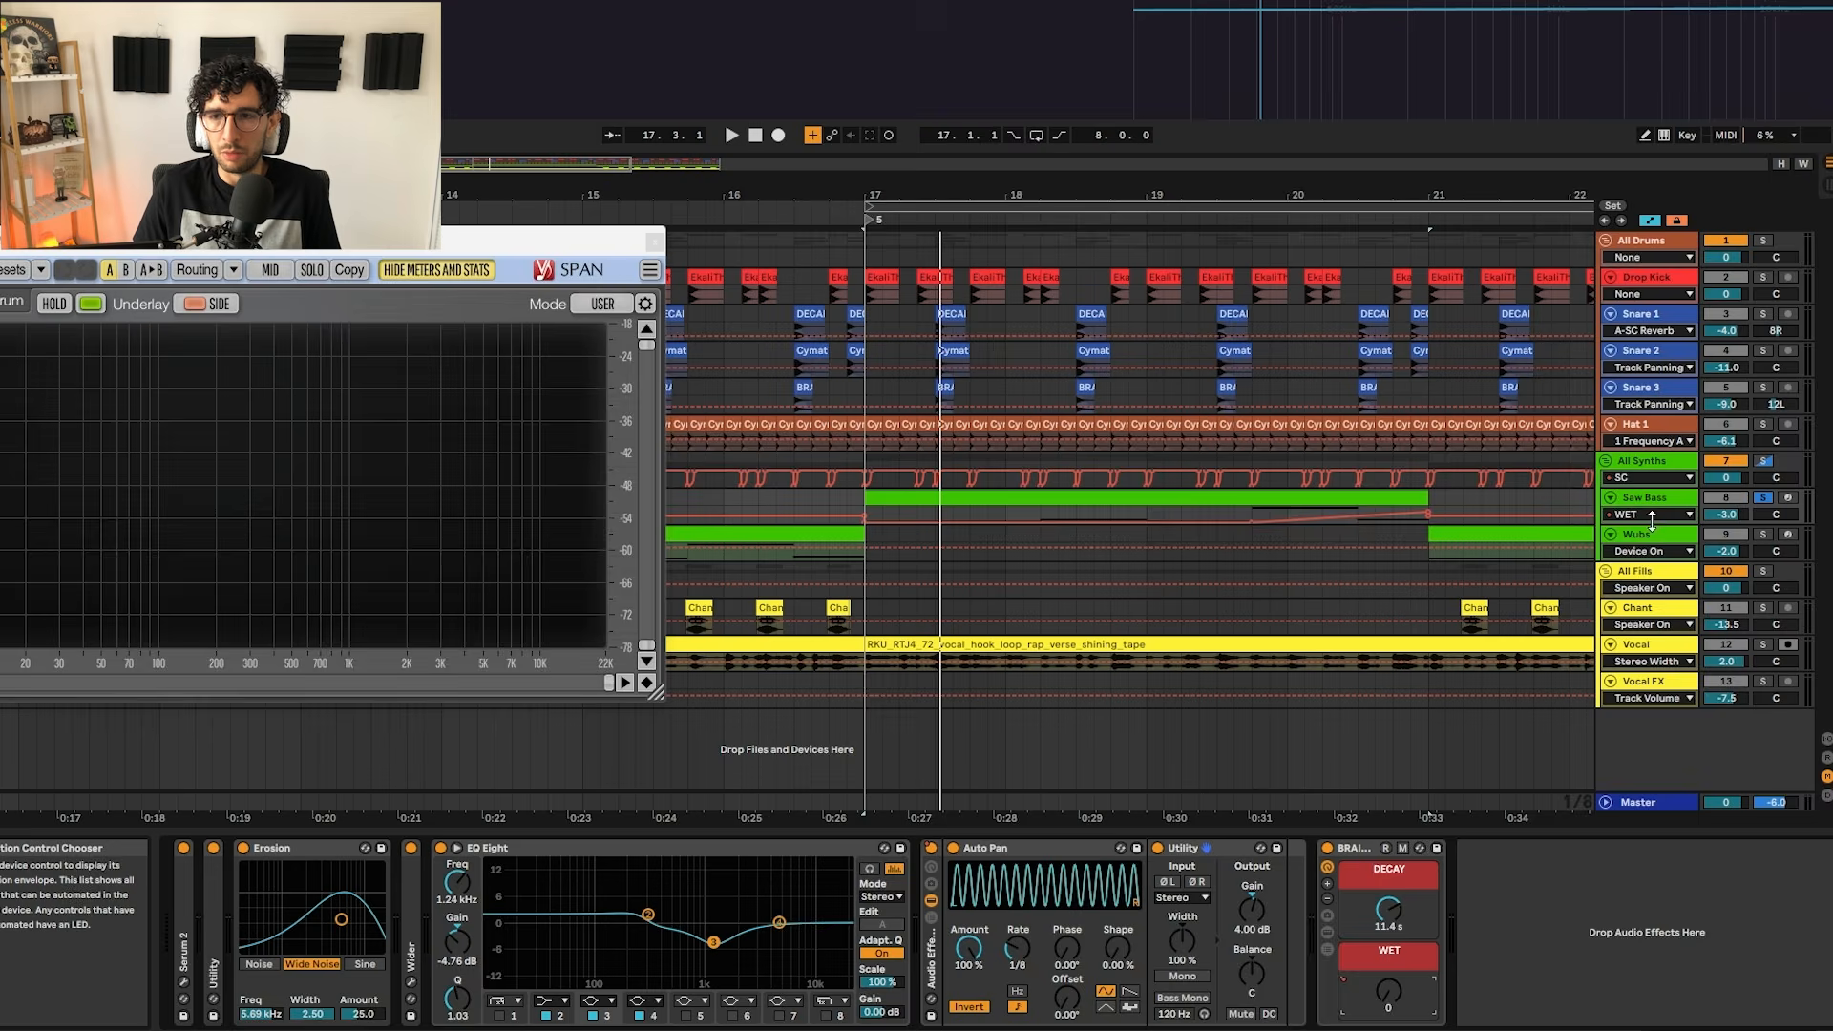
pyautogui.moveTo(1656, 525); pyautogui.dragTo(1656, 626)
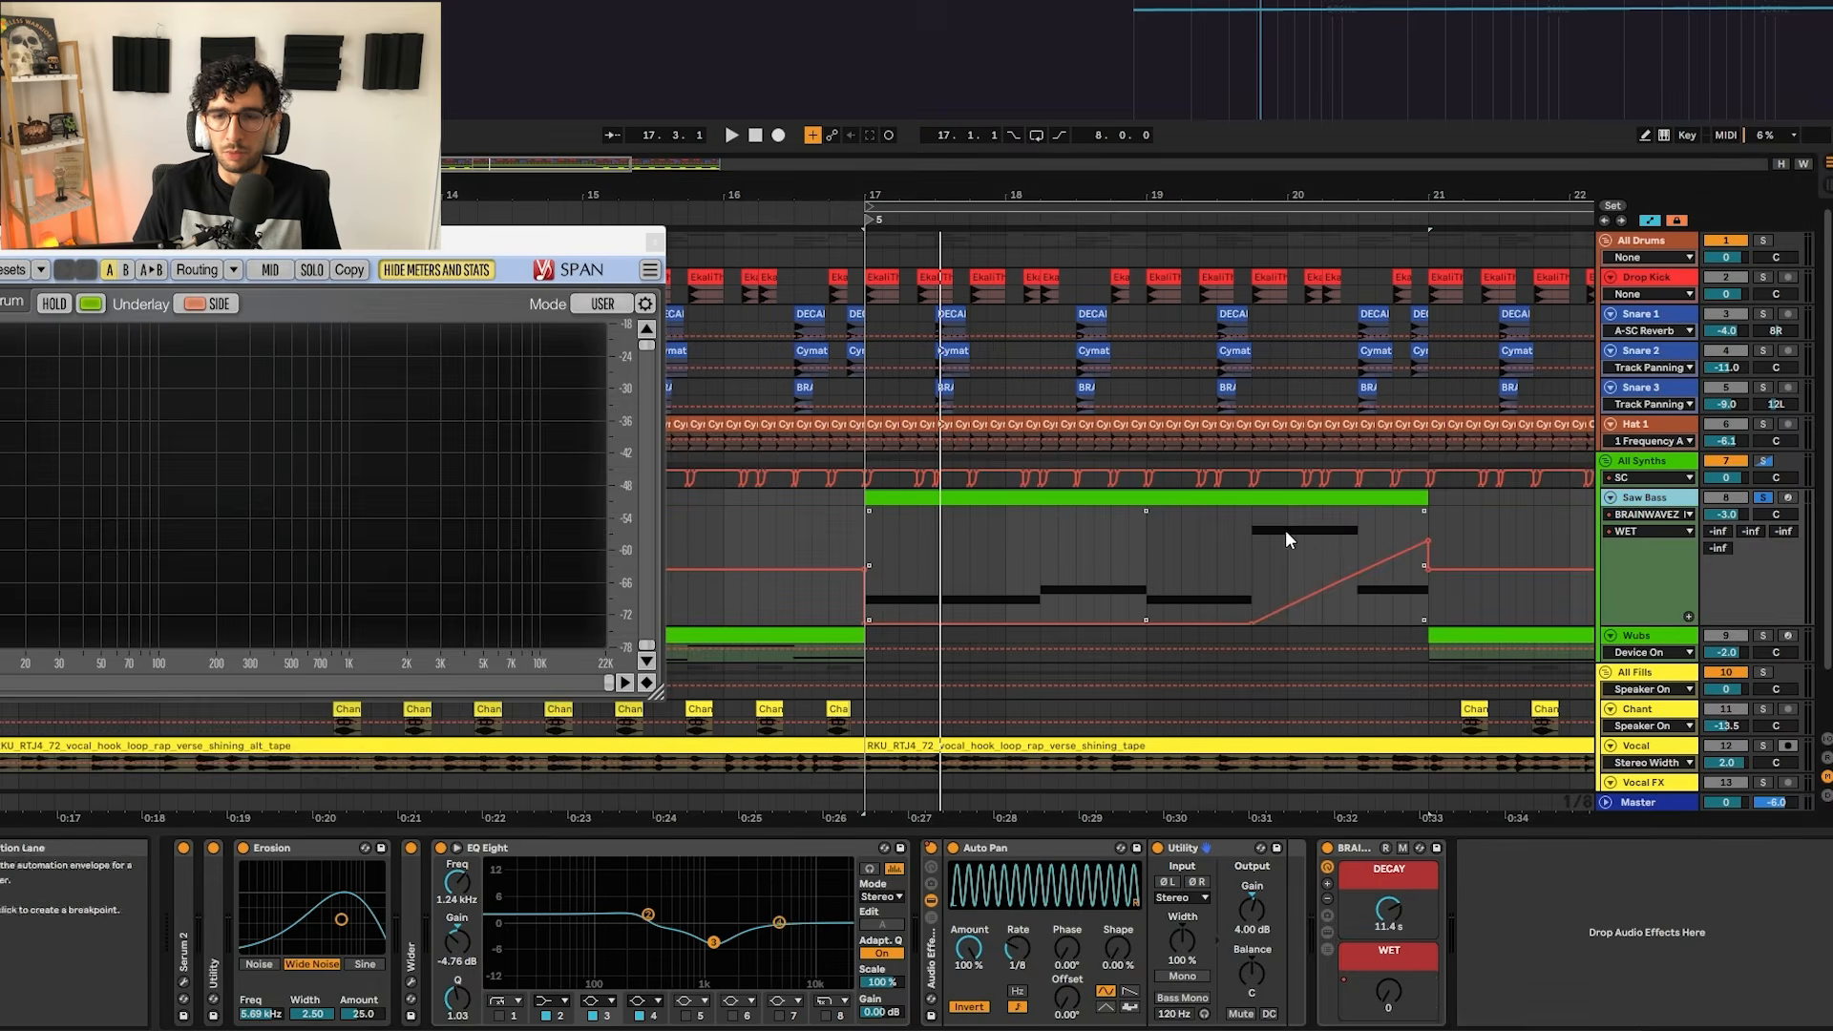
# Step: Unsolo the All Synths and Saw Bass tracks and play the full drop from the start of the WET automation ramp
pyautogui.moveTo(1203, 565); pyautogui.dragTo(989, 559)
pyautogui.click(928, 565)
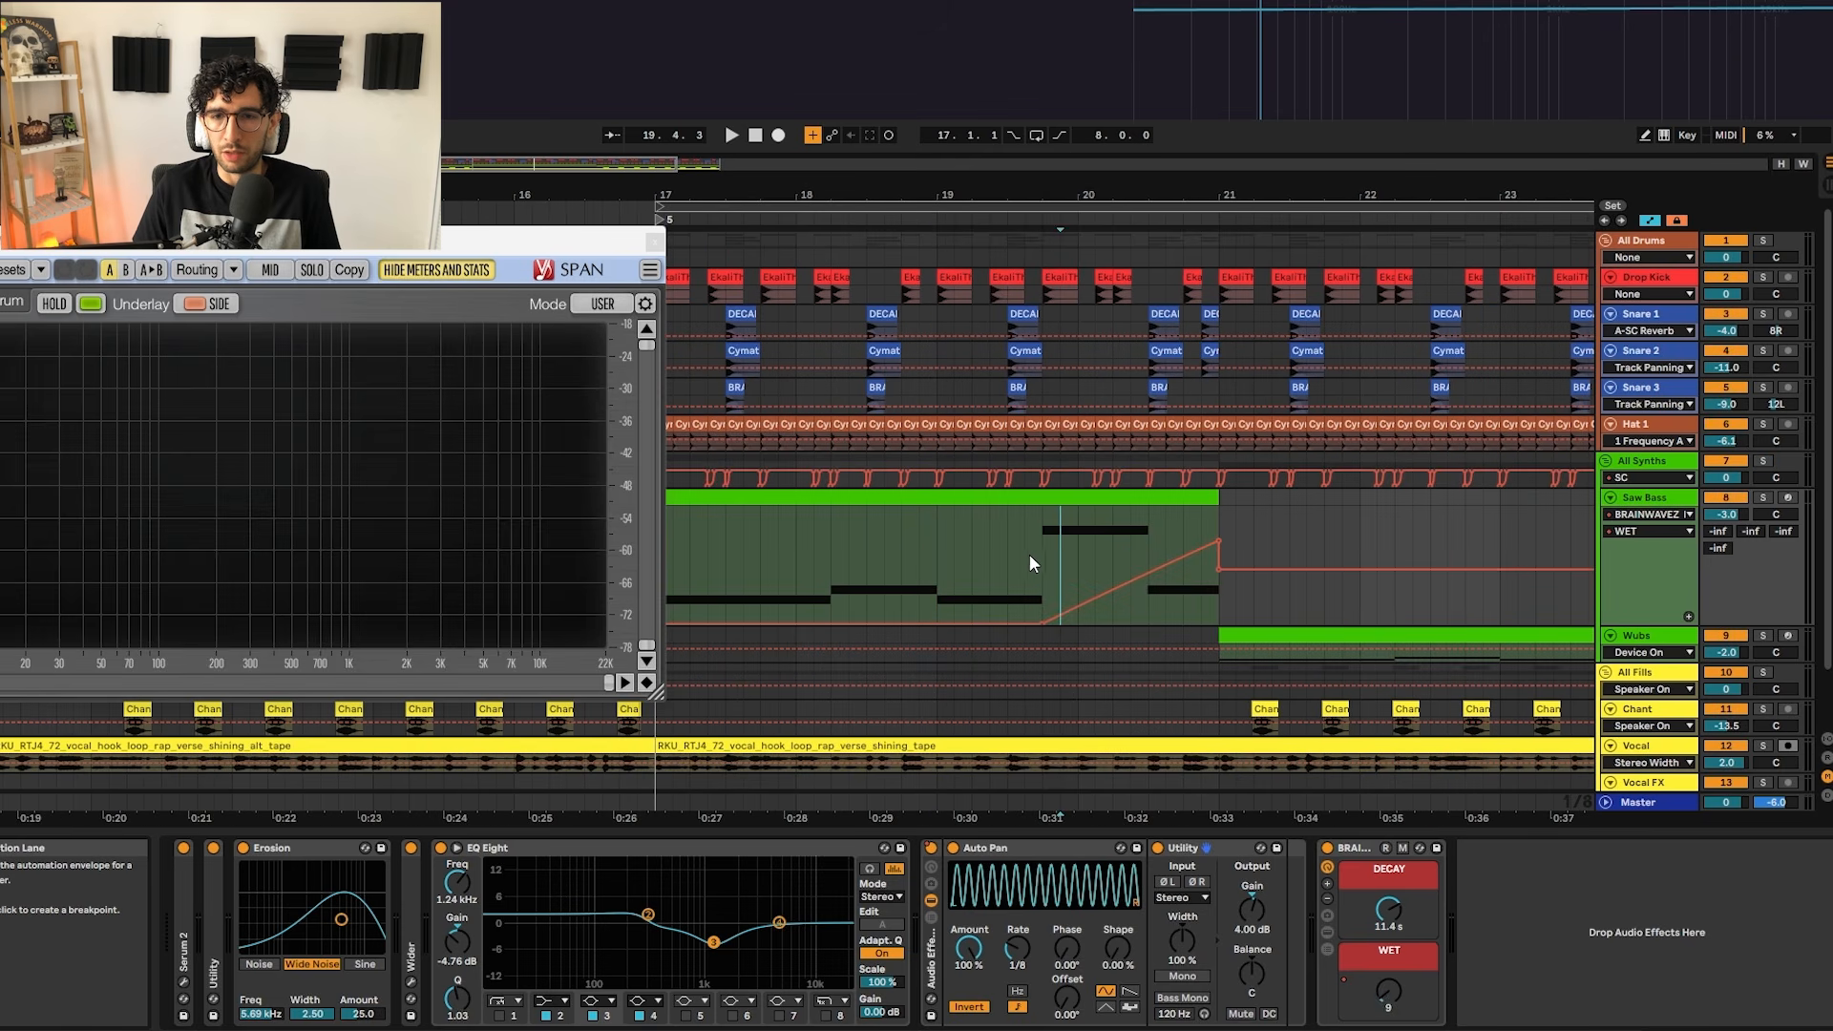
pyautogui.press('space')
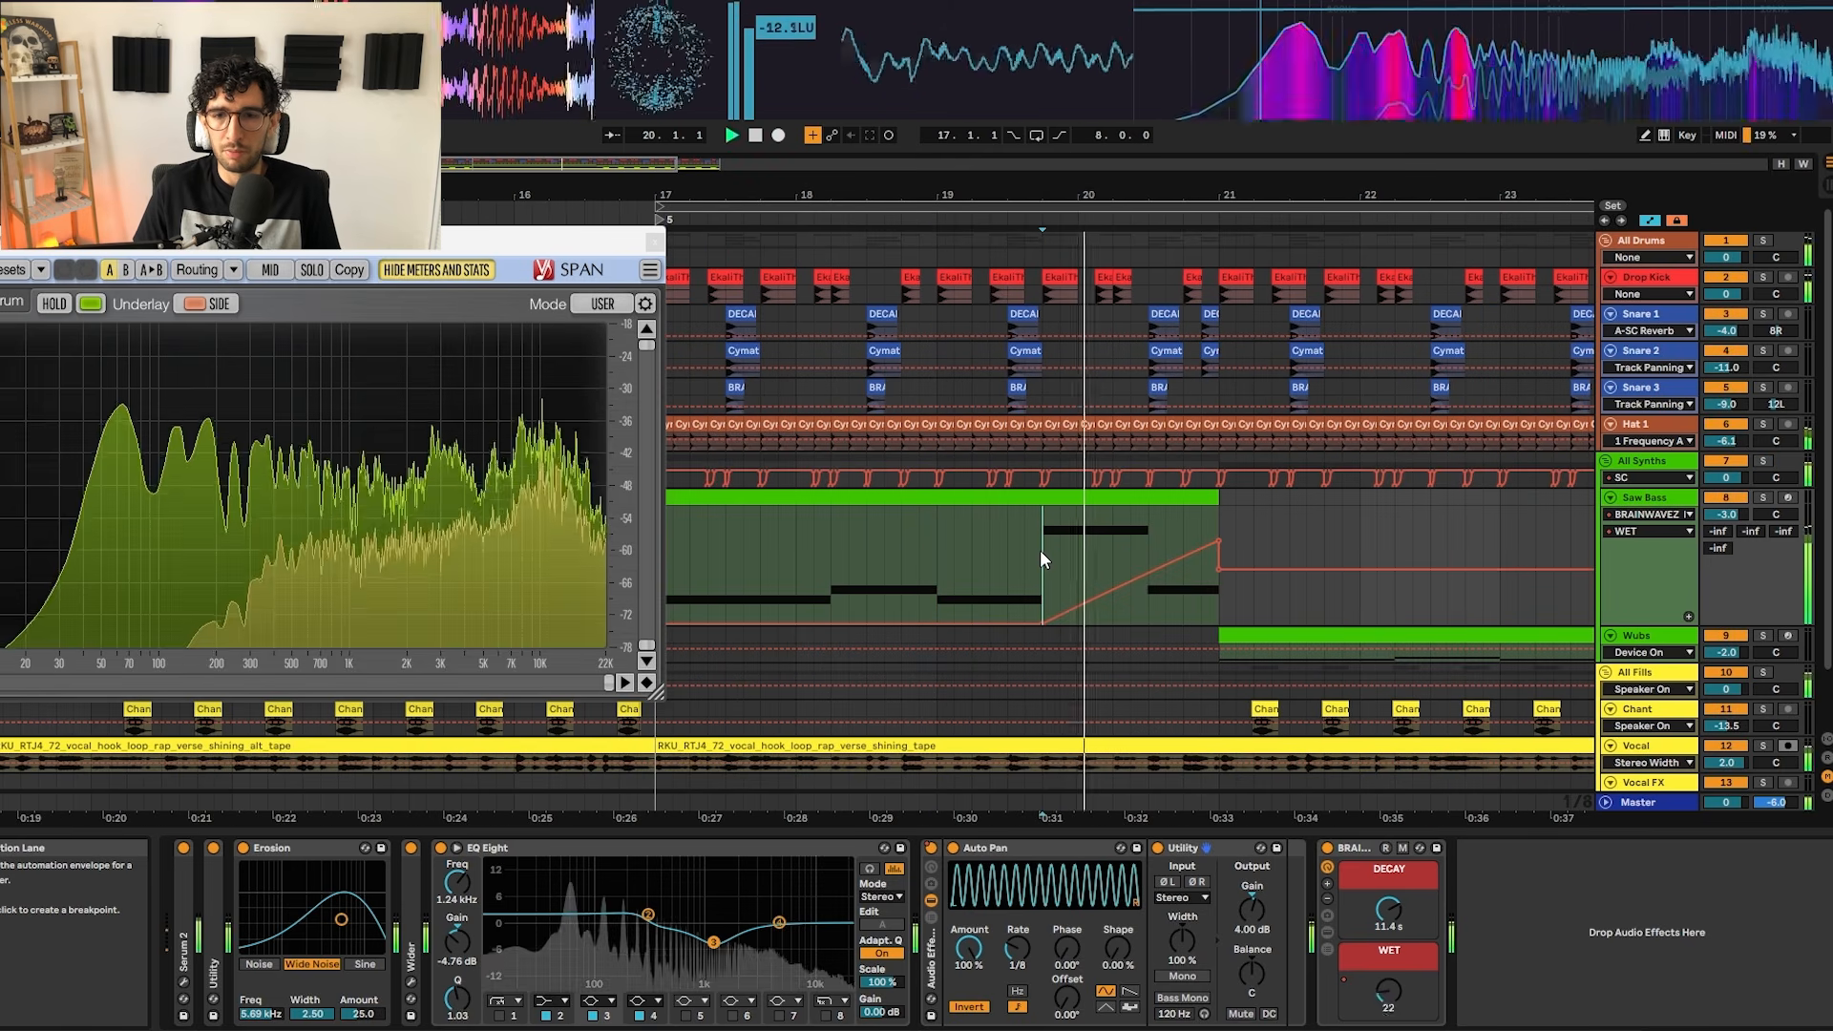
# Step: Try a higher end point on the Saw Bass's WET automation ramp, play it, and undo the change
pyautogui.press('space')
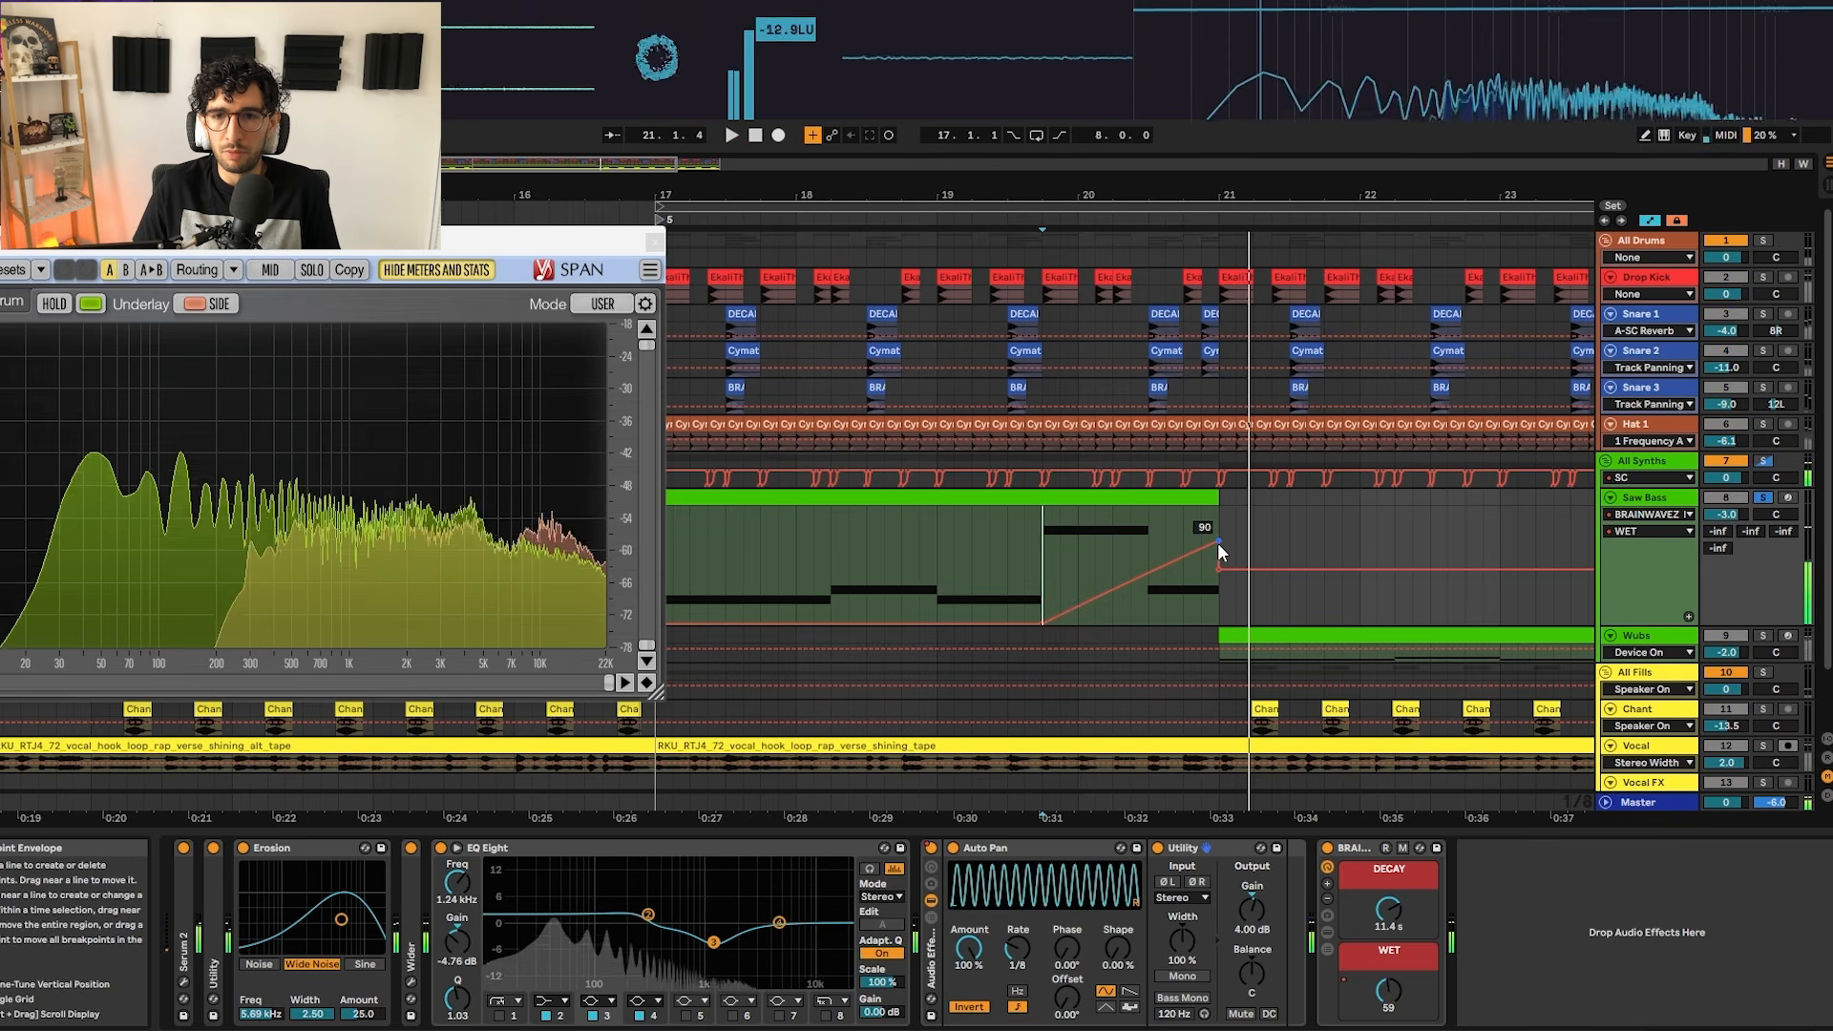
pyautogui.moveTo(1218, 542); pyautogui.dragTo(1218, 508)
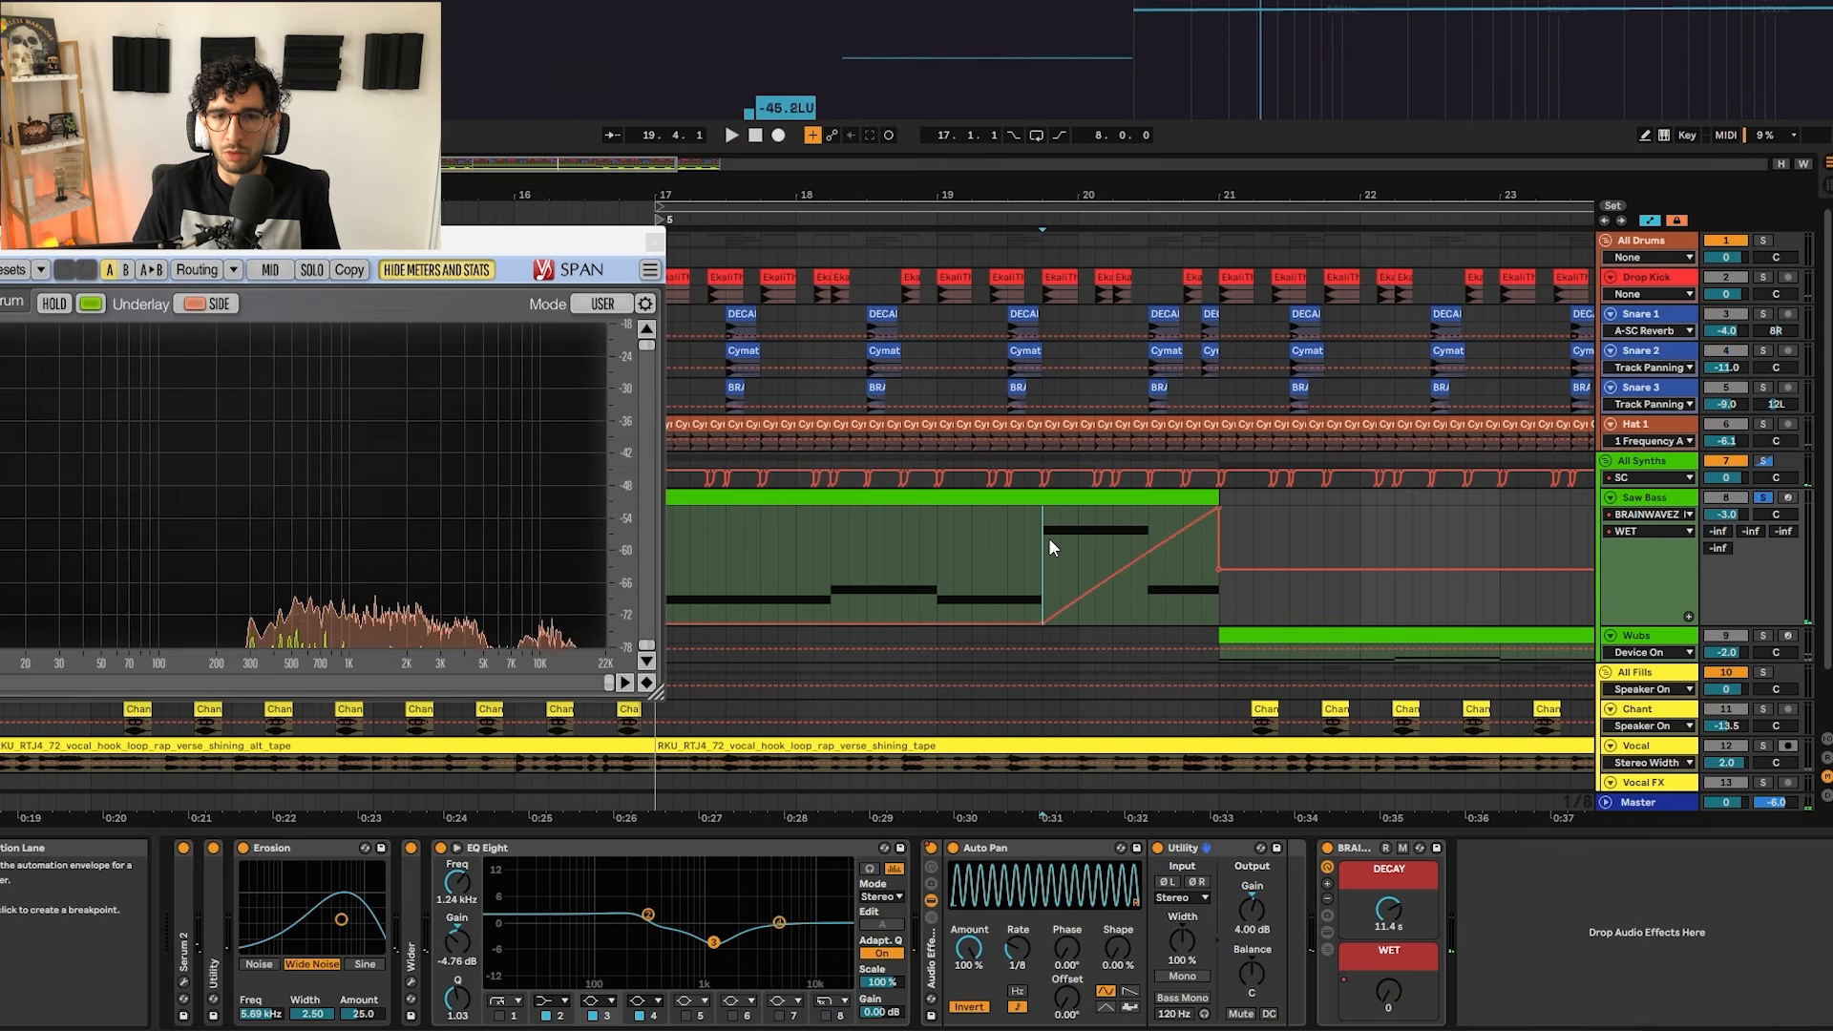
pyautogui.press('space')
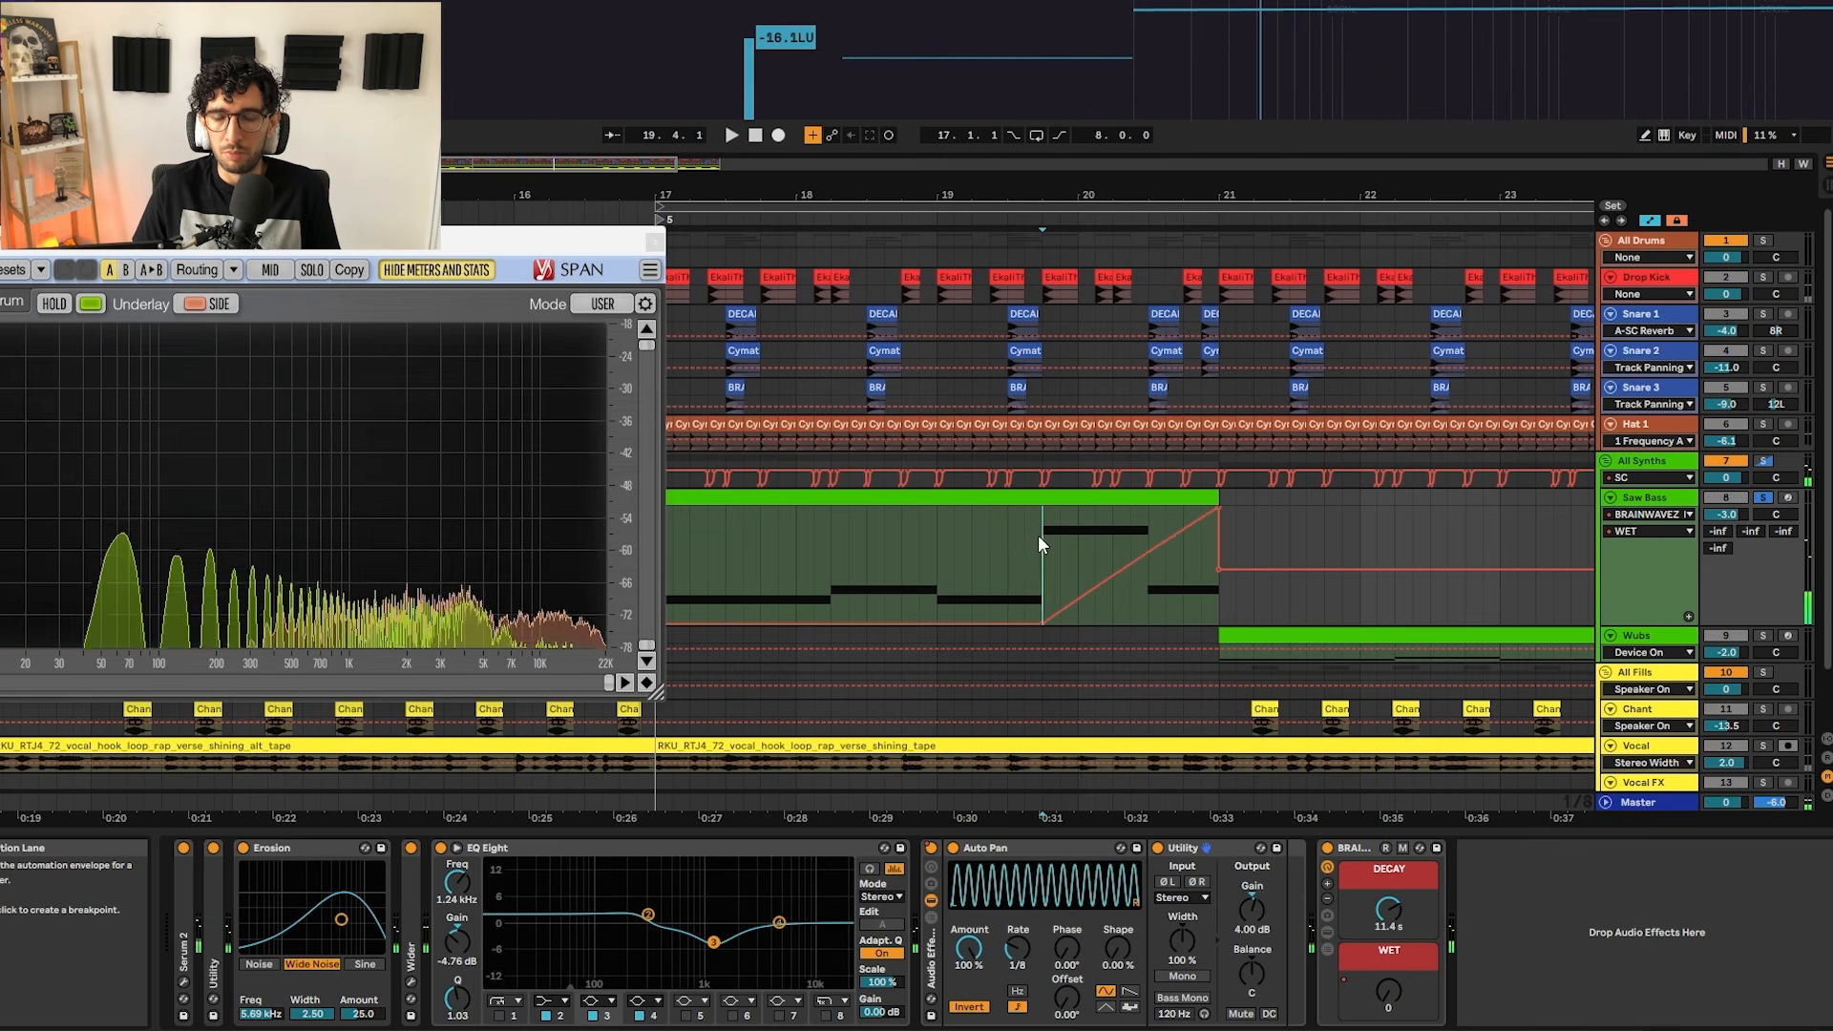
pyautogui.press('space')
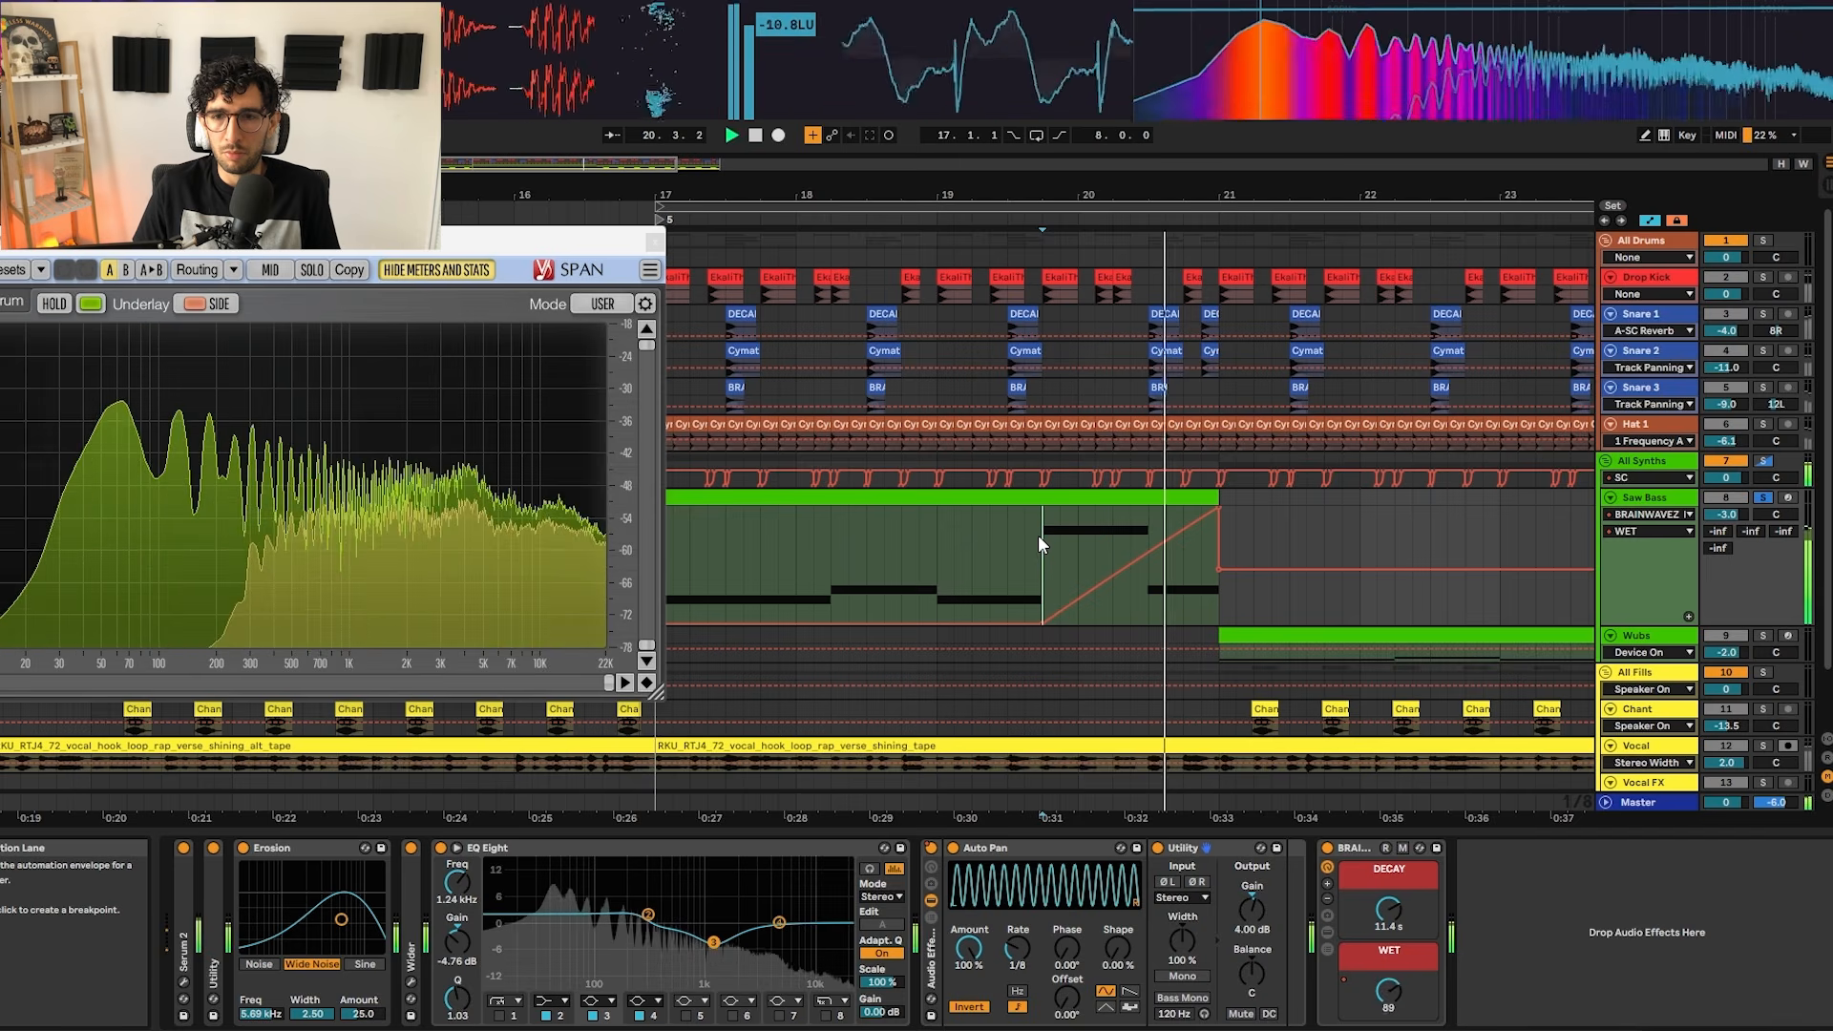
pyautogui.press('space')
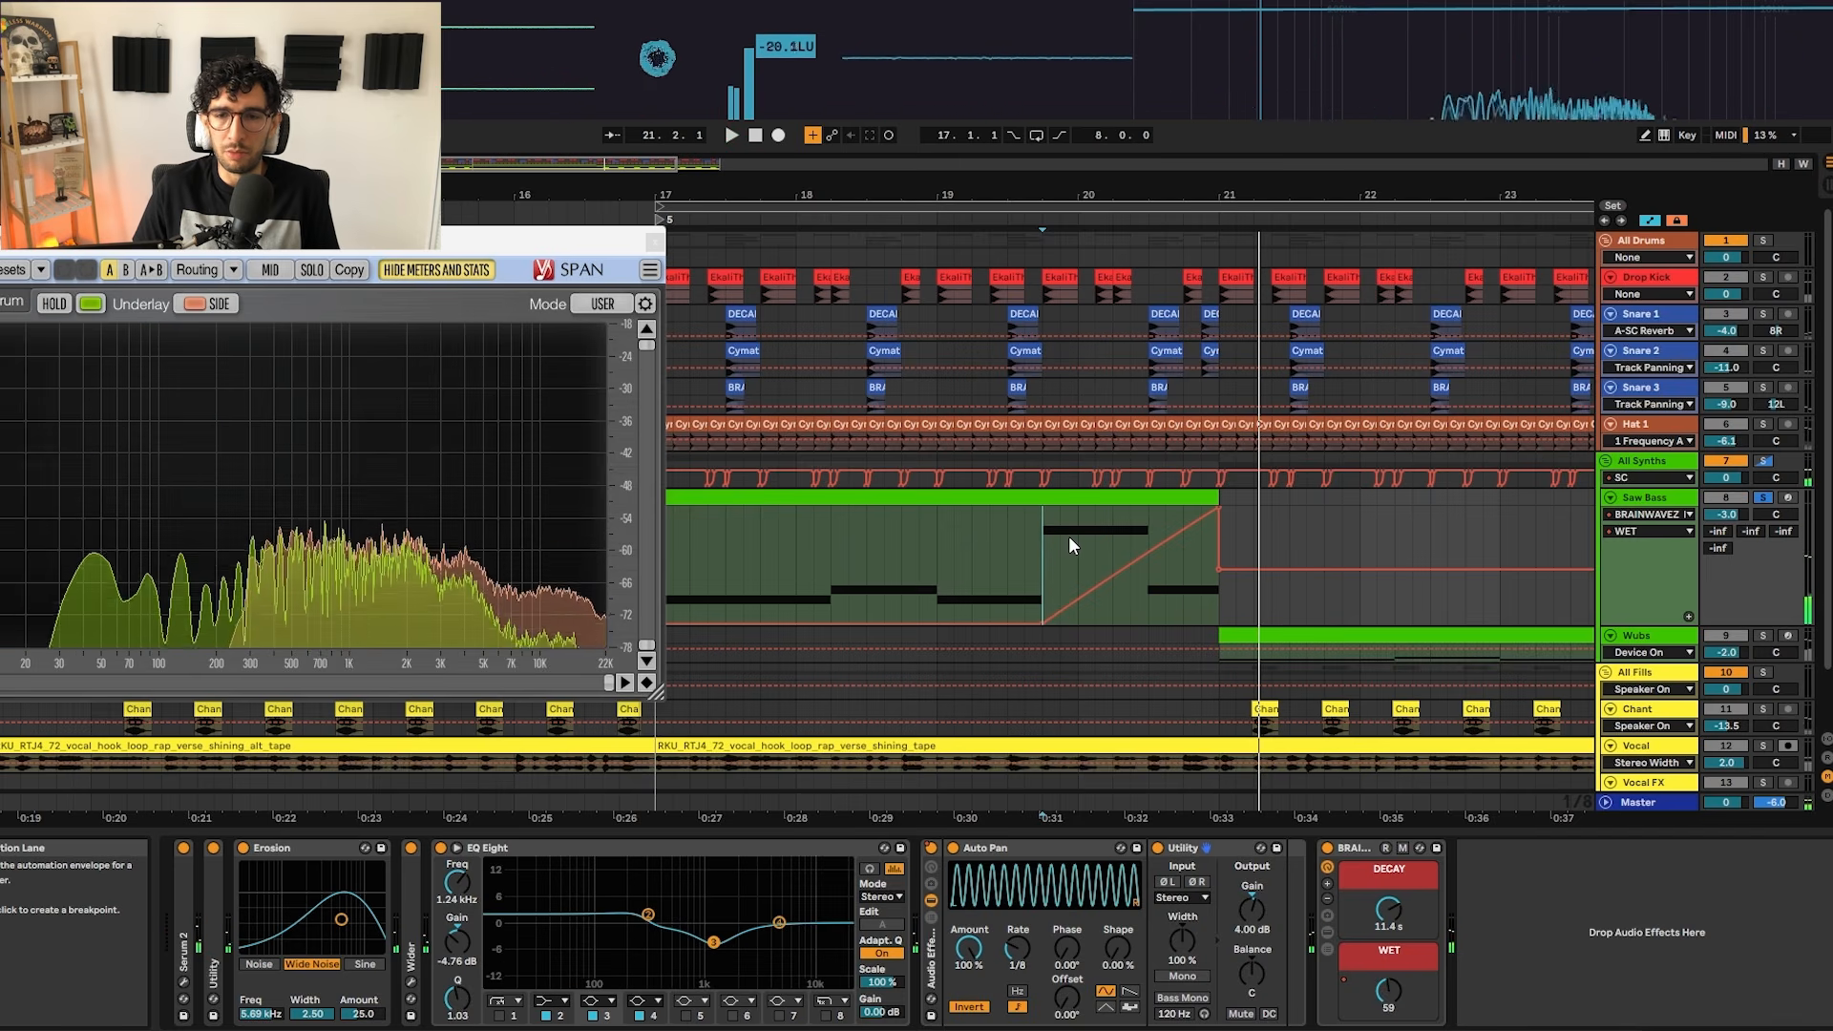
pyautogui.hotkey('ctrl', 'z')
pyautogui.click(1067, 535)
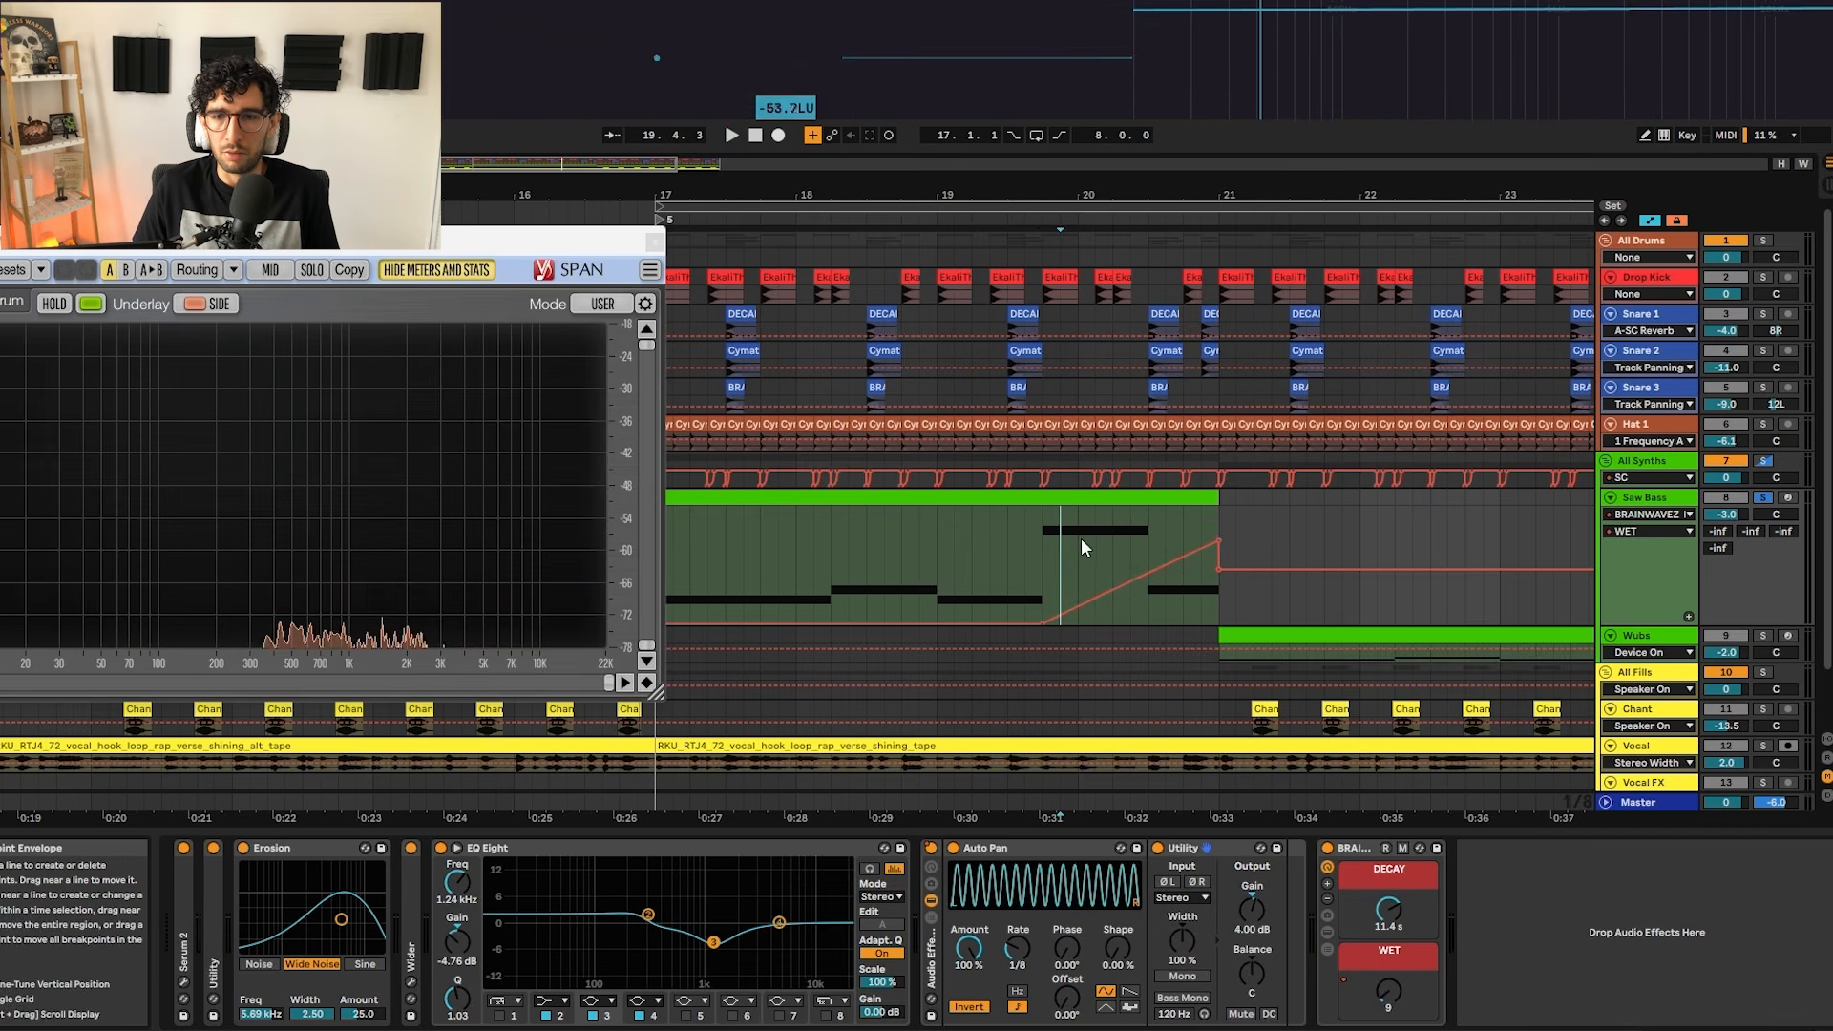
# Step: Show the whole arrangement without automation and enlarge the Wubs track to display the notes of its bar 13 clip
pyautogui.press('w')
pyautogui.click(656, 240)
pyautogui.scroll(5, 262, 506)
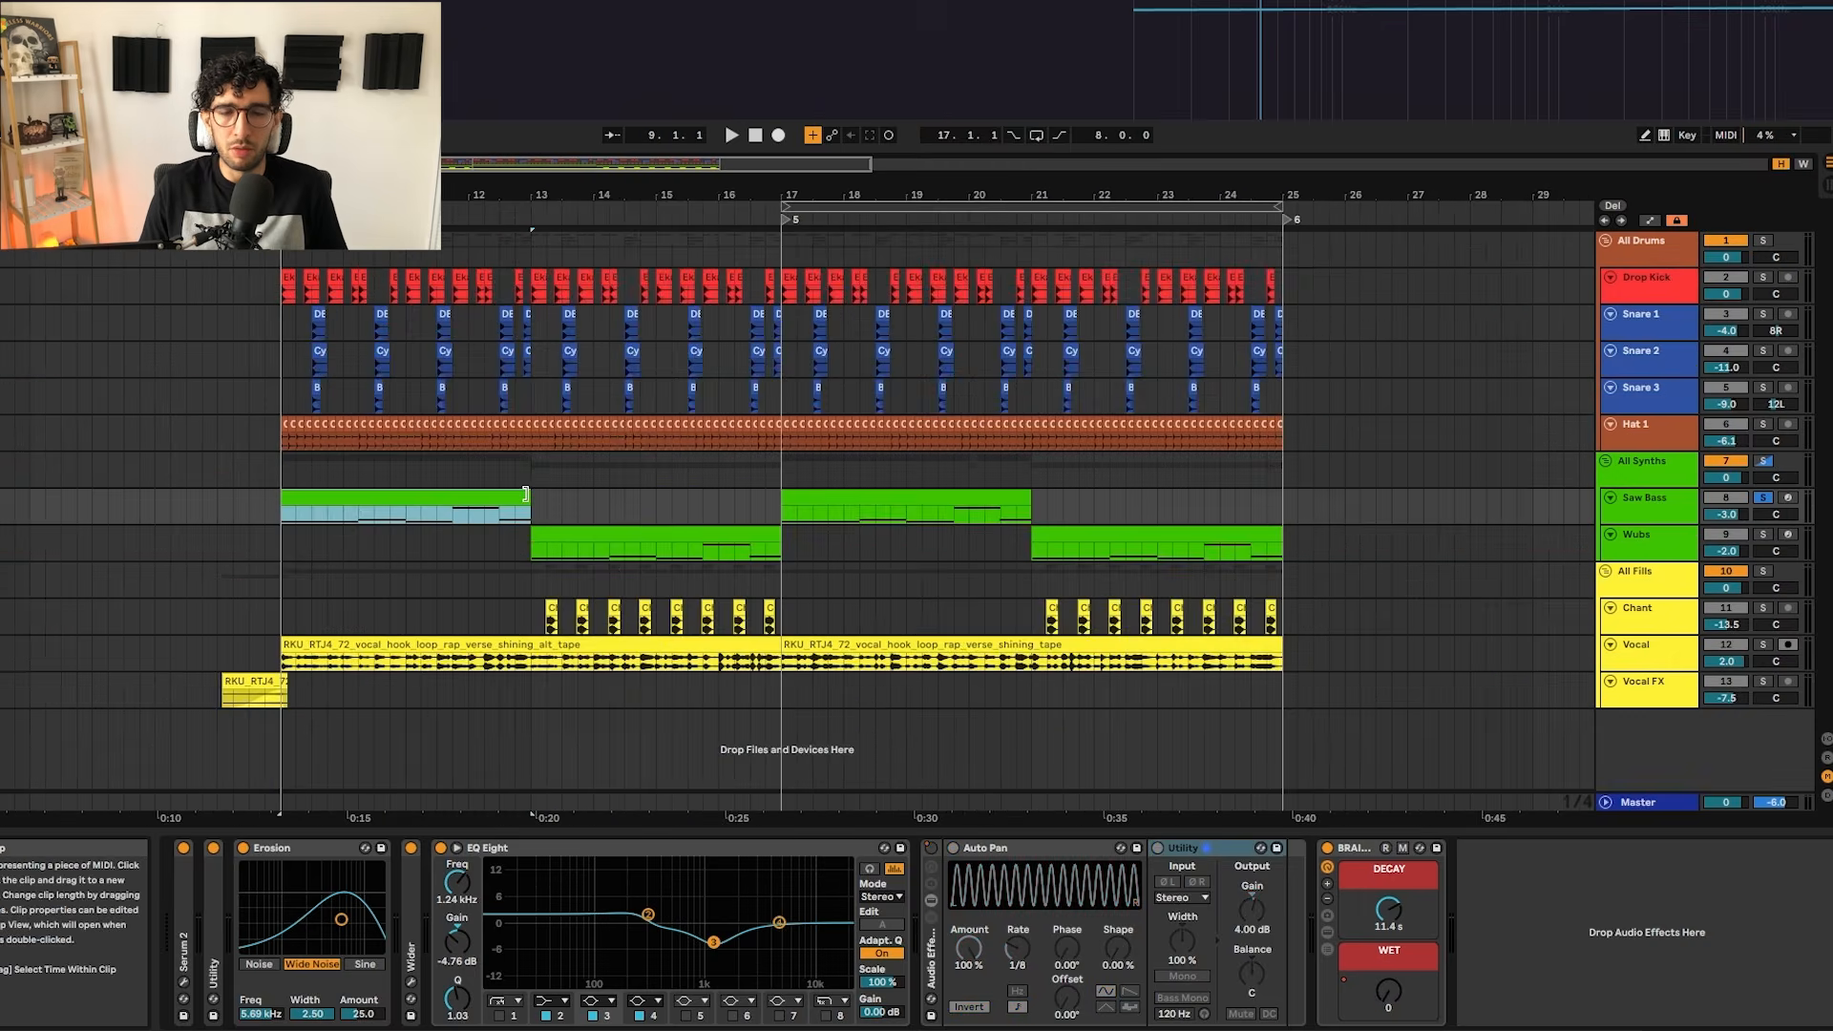
pyautogui.scroll(5, 531, 506)
pyautogui.click(603, 526)
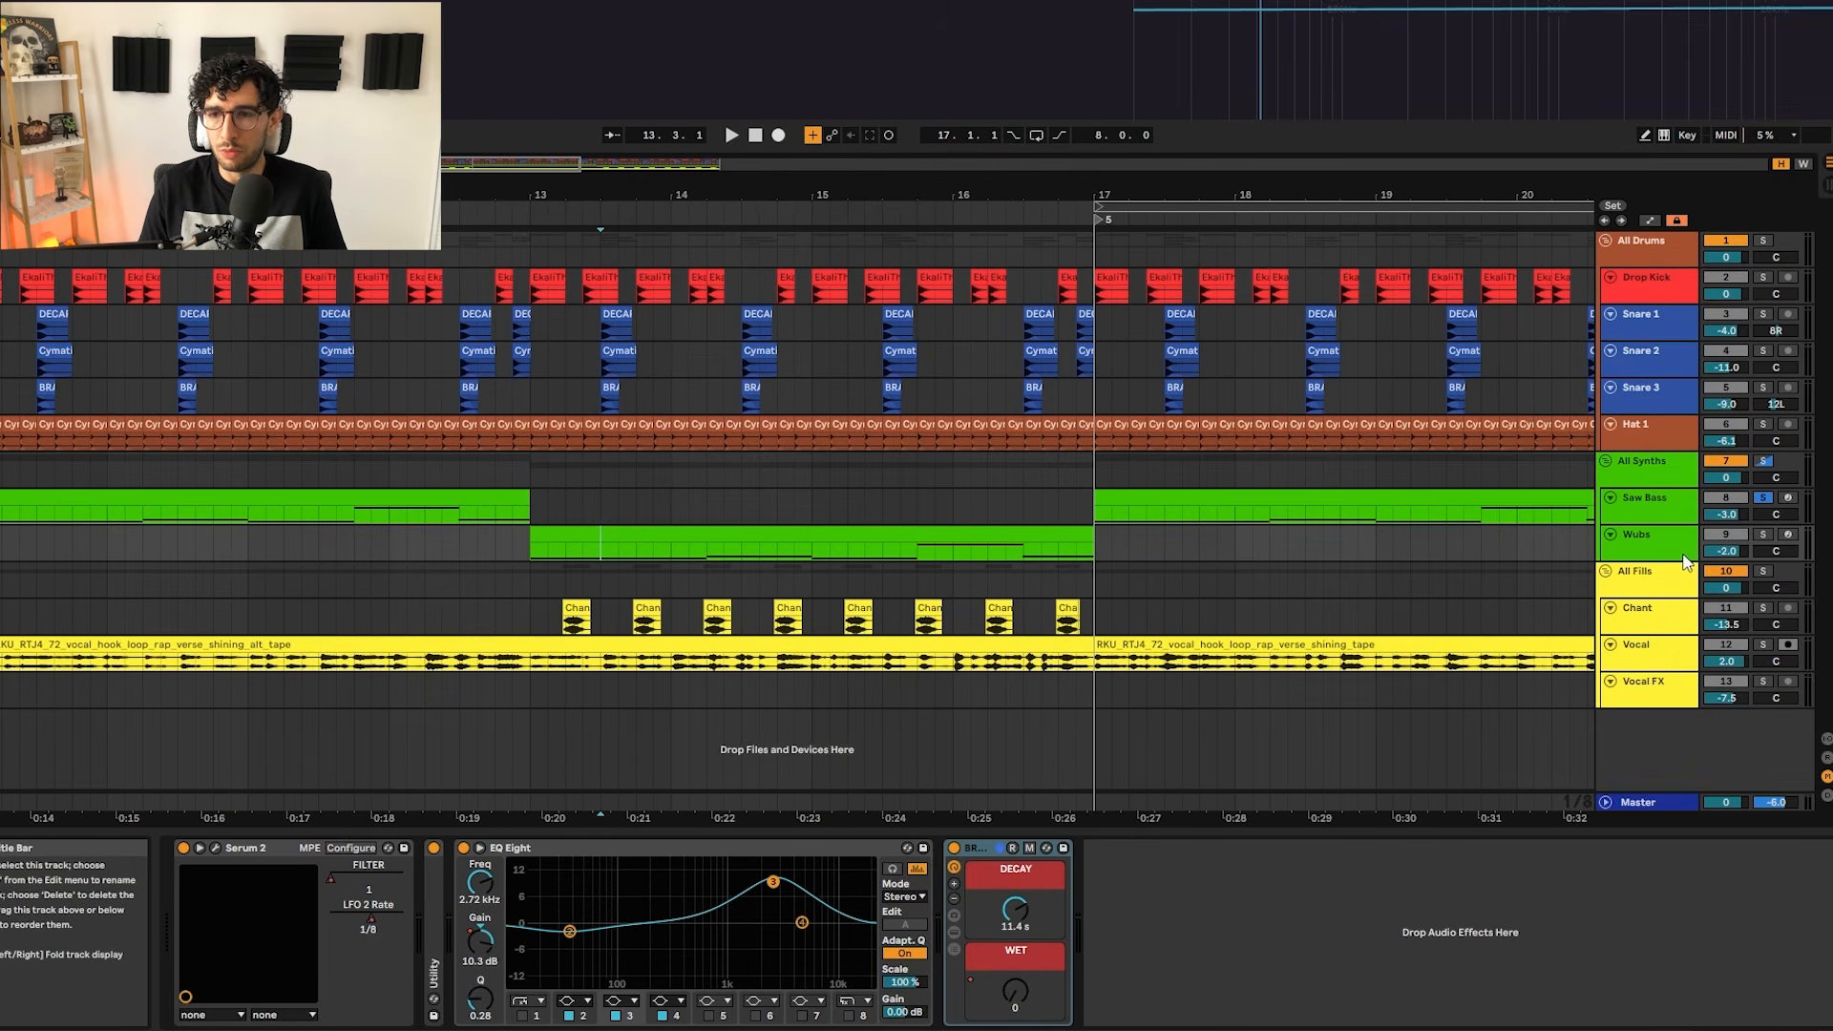
pyautogui.moveTo(1678, 560); pyautogui.dragTo(1712, 698)
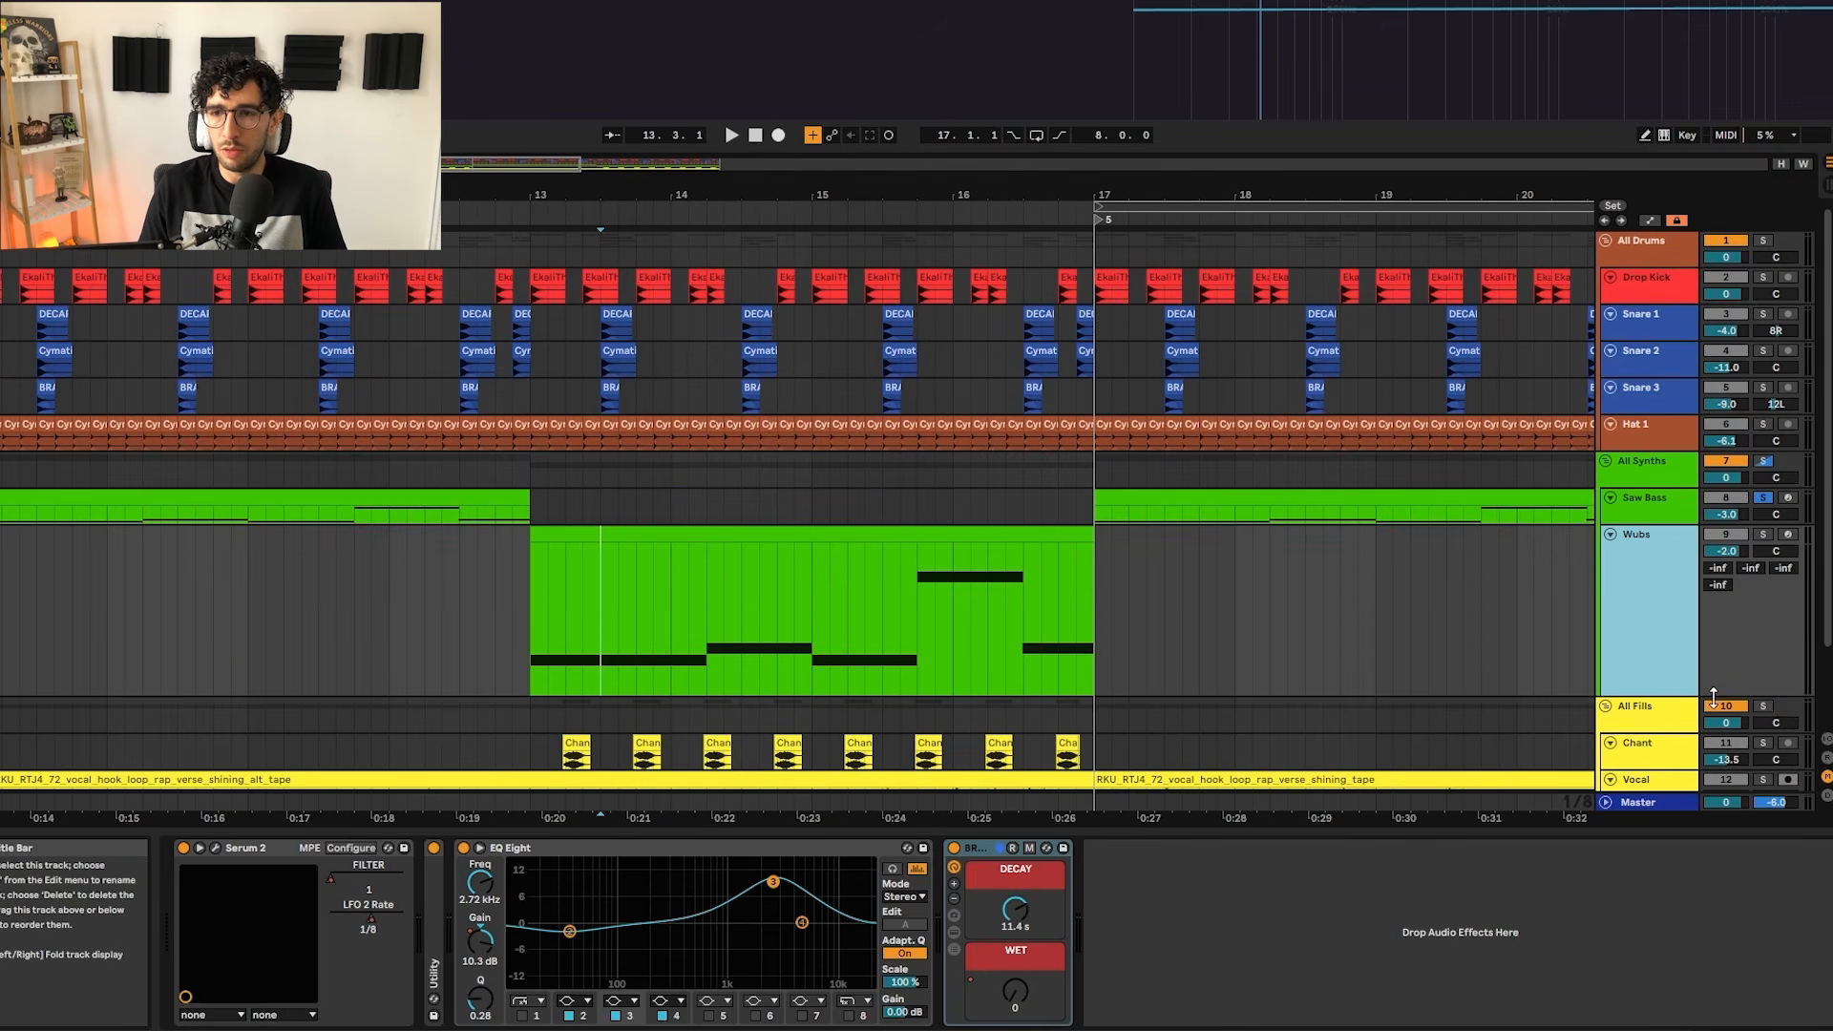
pyautogui.click(703, 536)
pyautogui.press('u')
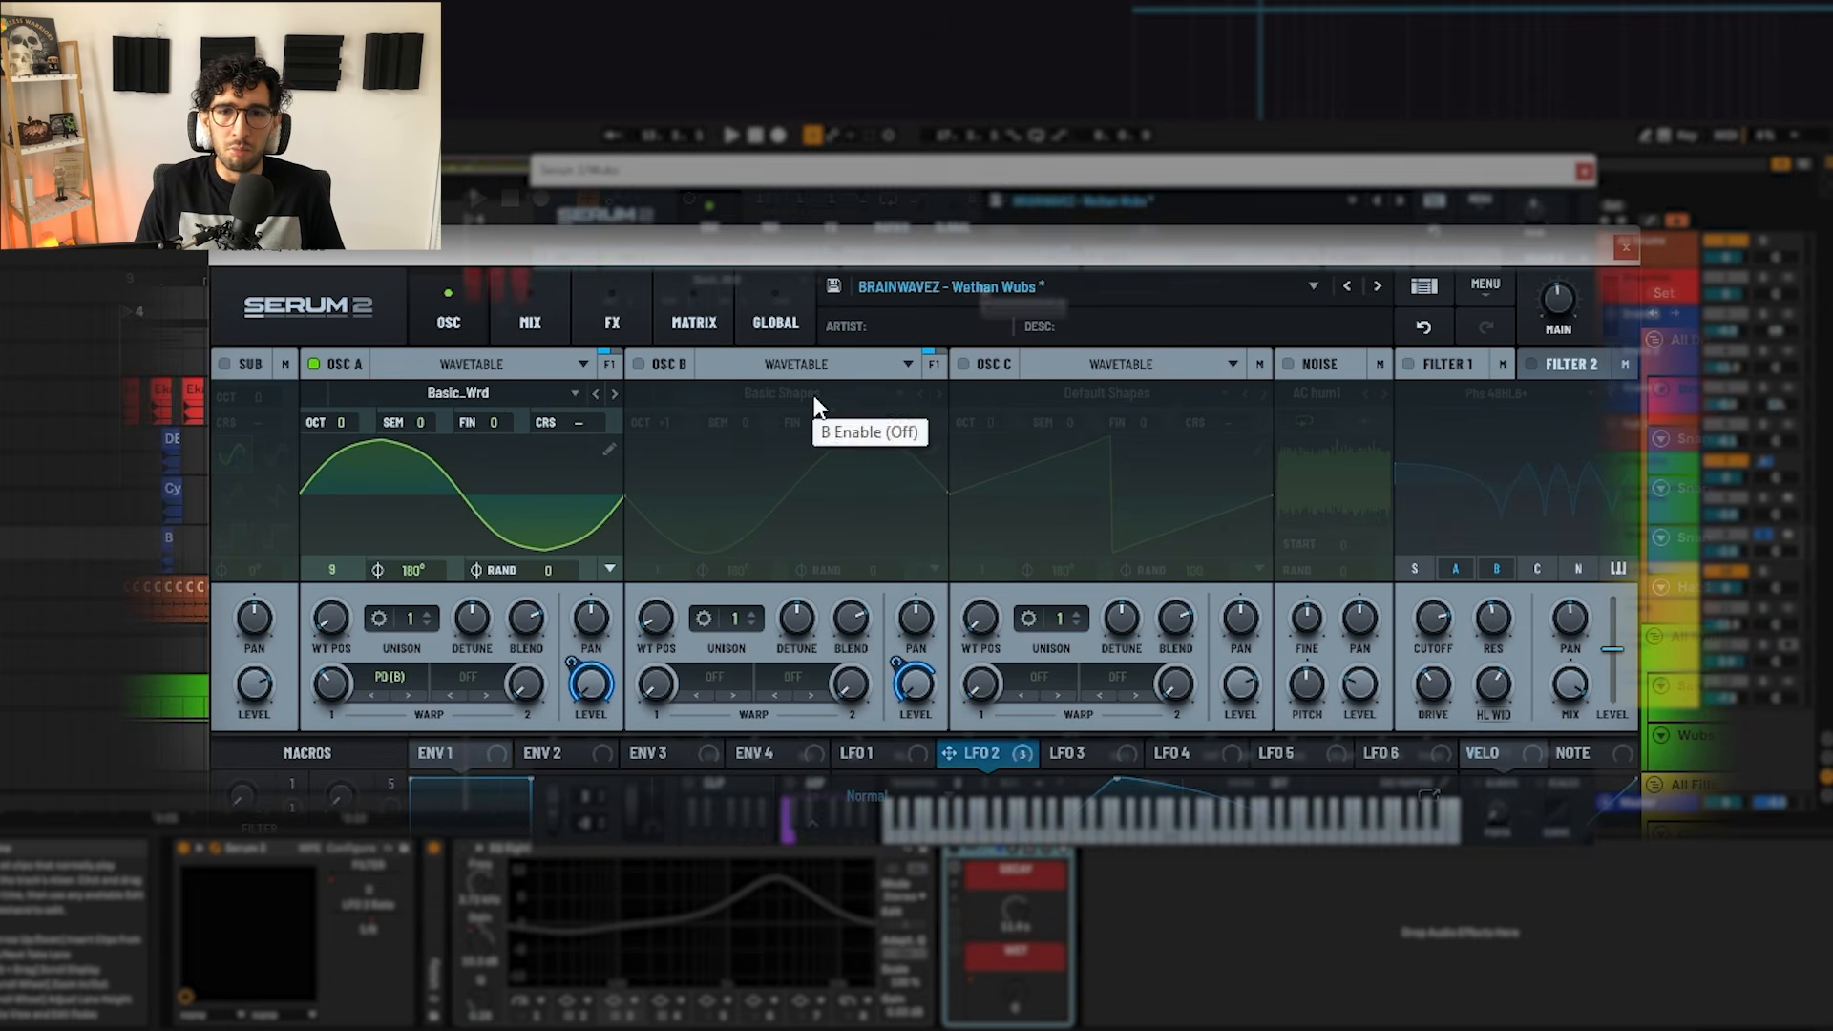
# Step: Browse the Analog wavetables for oscillator A in the Wubs Serum 2 patch, keep Basic_Wrd, and play the sound
pyautogui.click(592, 301)
pyautogui.moveTo(449, 423)
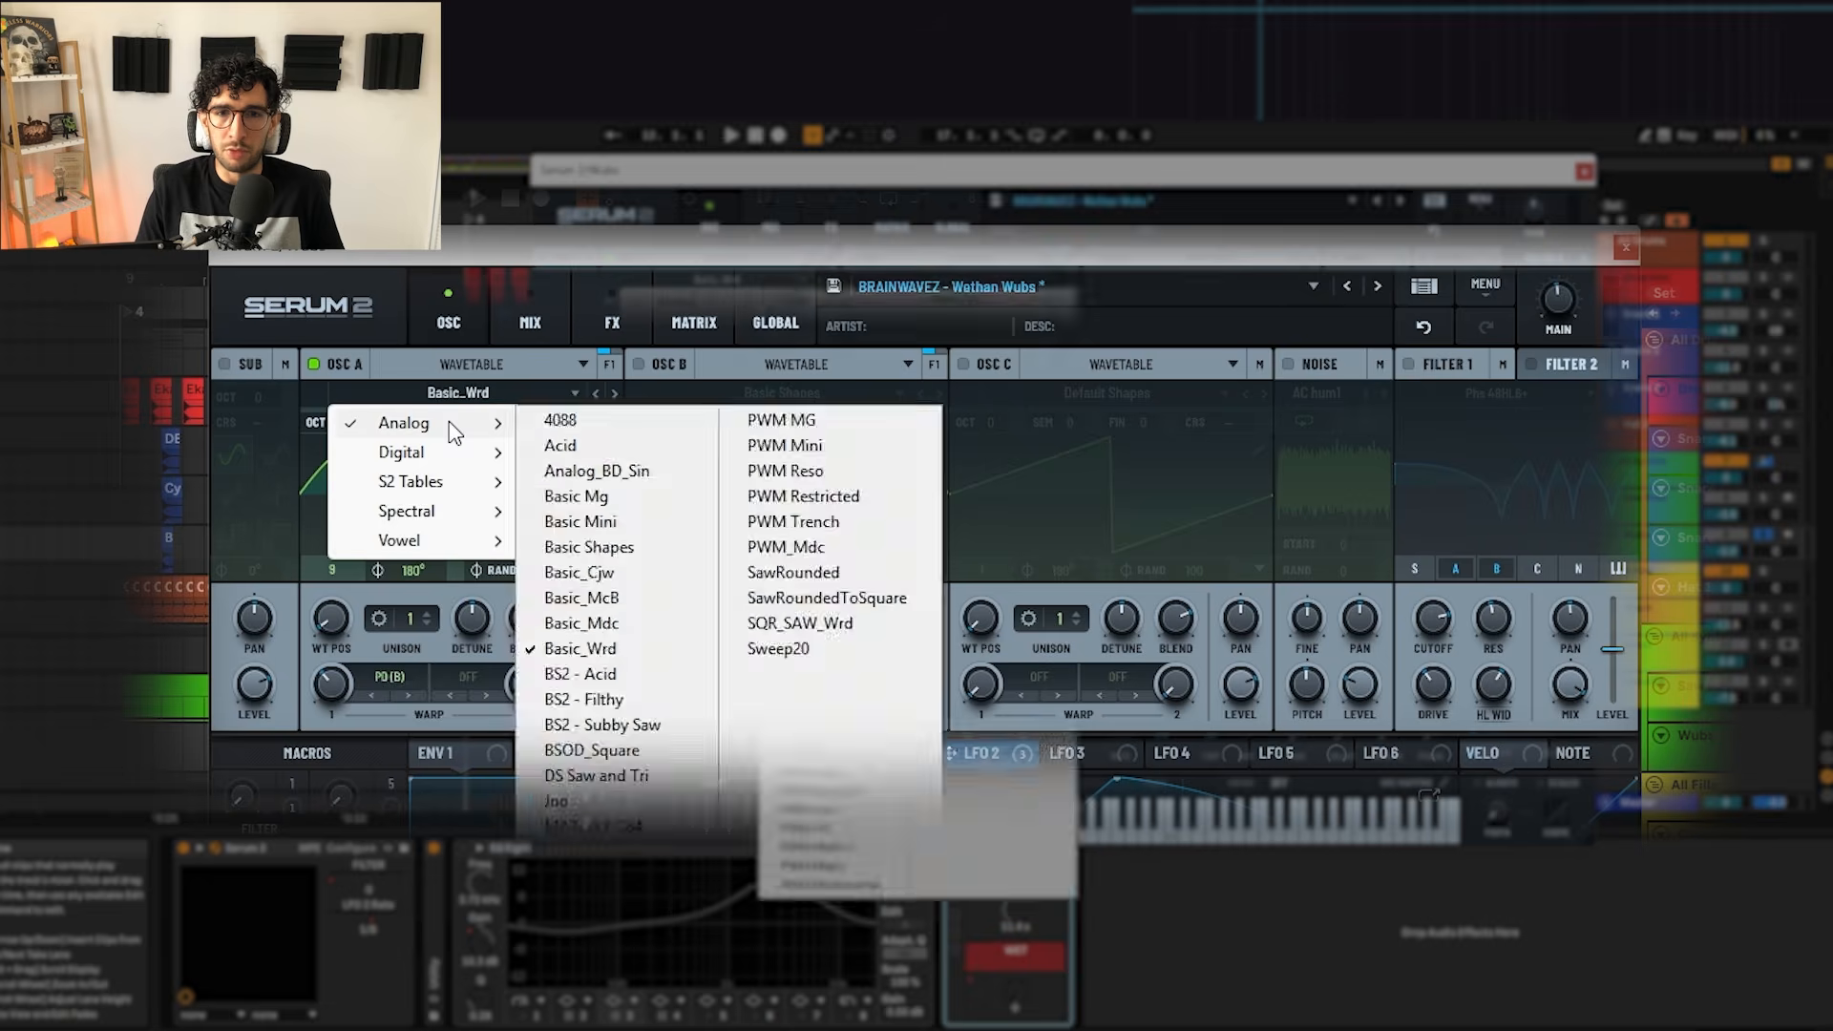
pyautogui.click(454, 390)
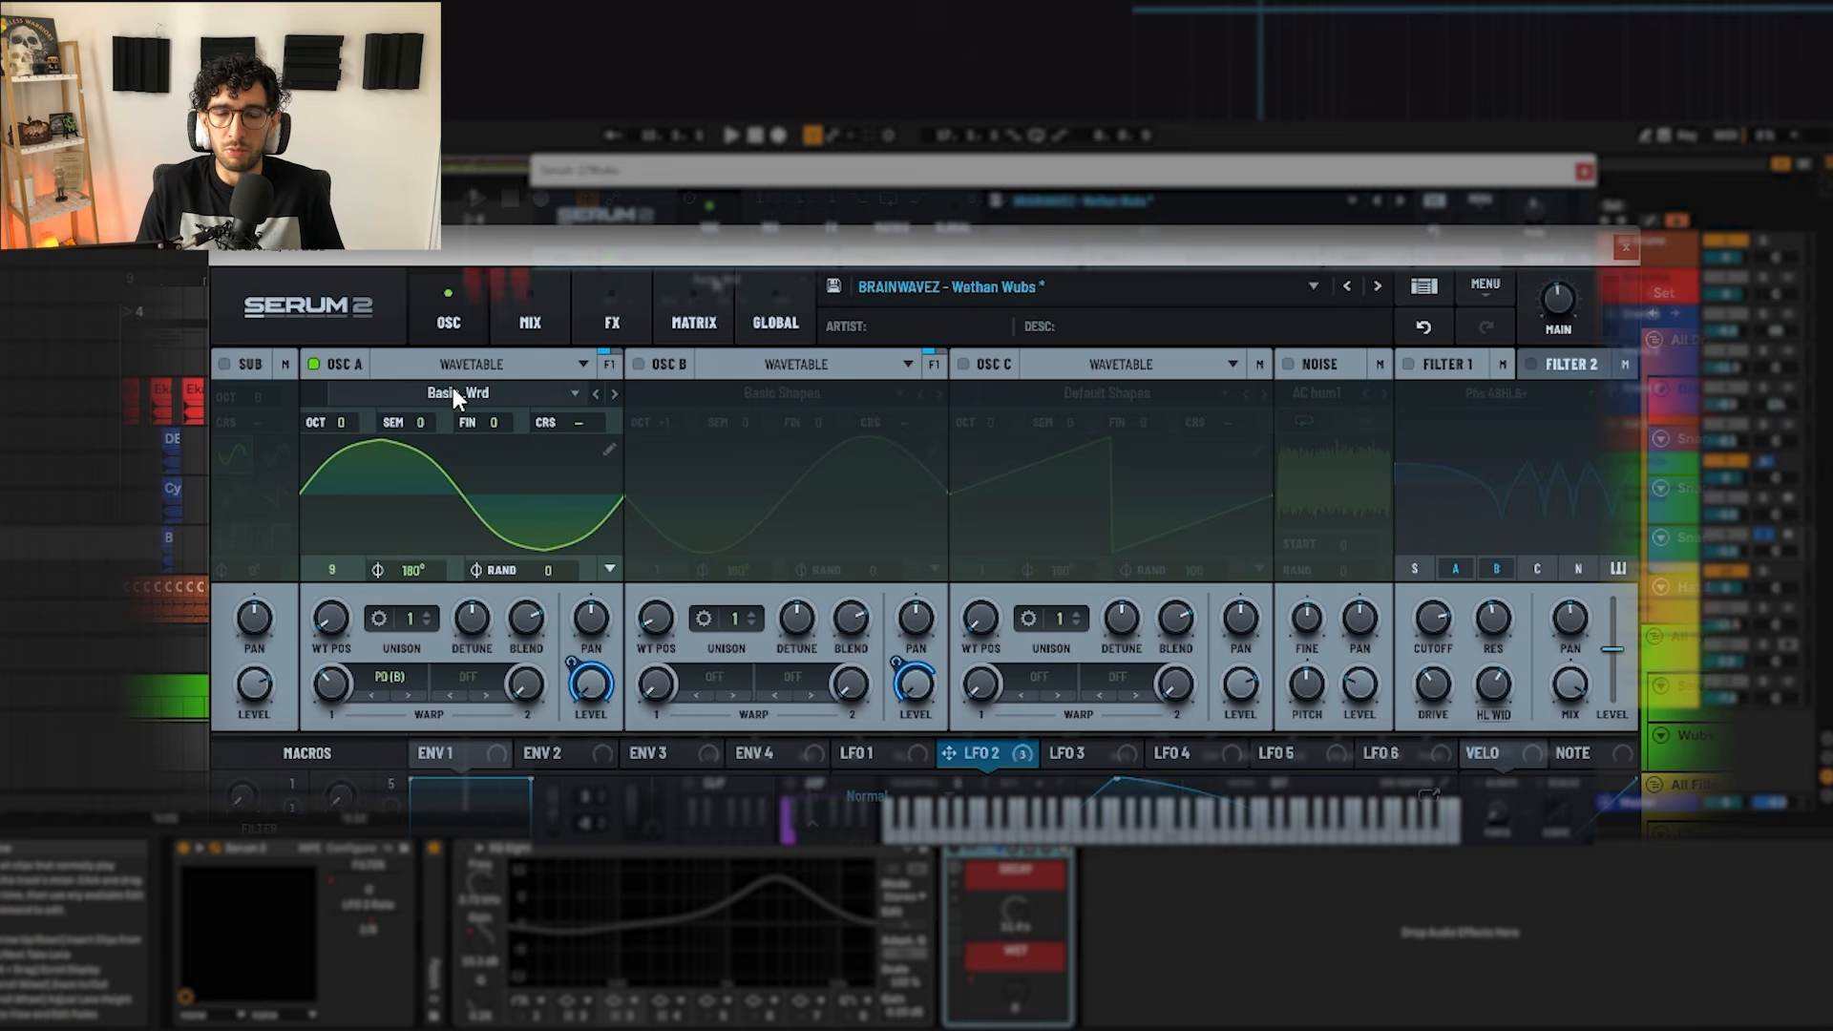
pyautogui.press('space')
pyautogui.hotkey('ctrl', 'alt', 'p')
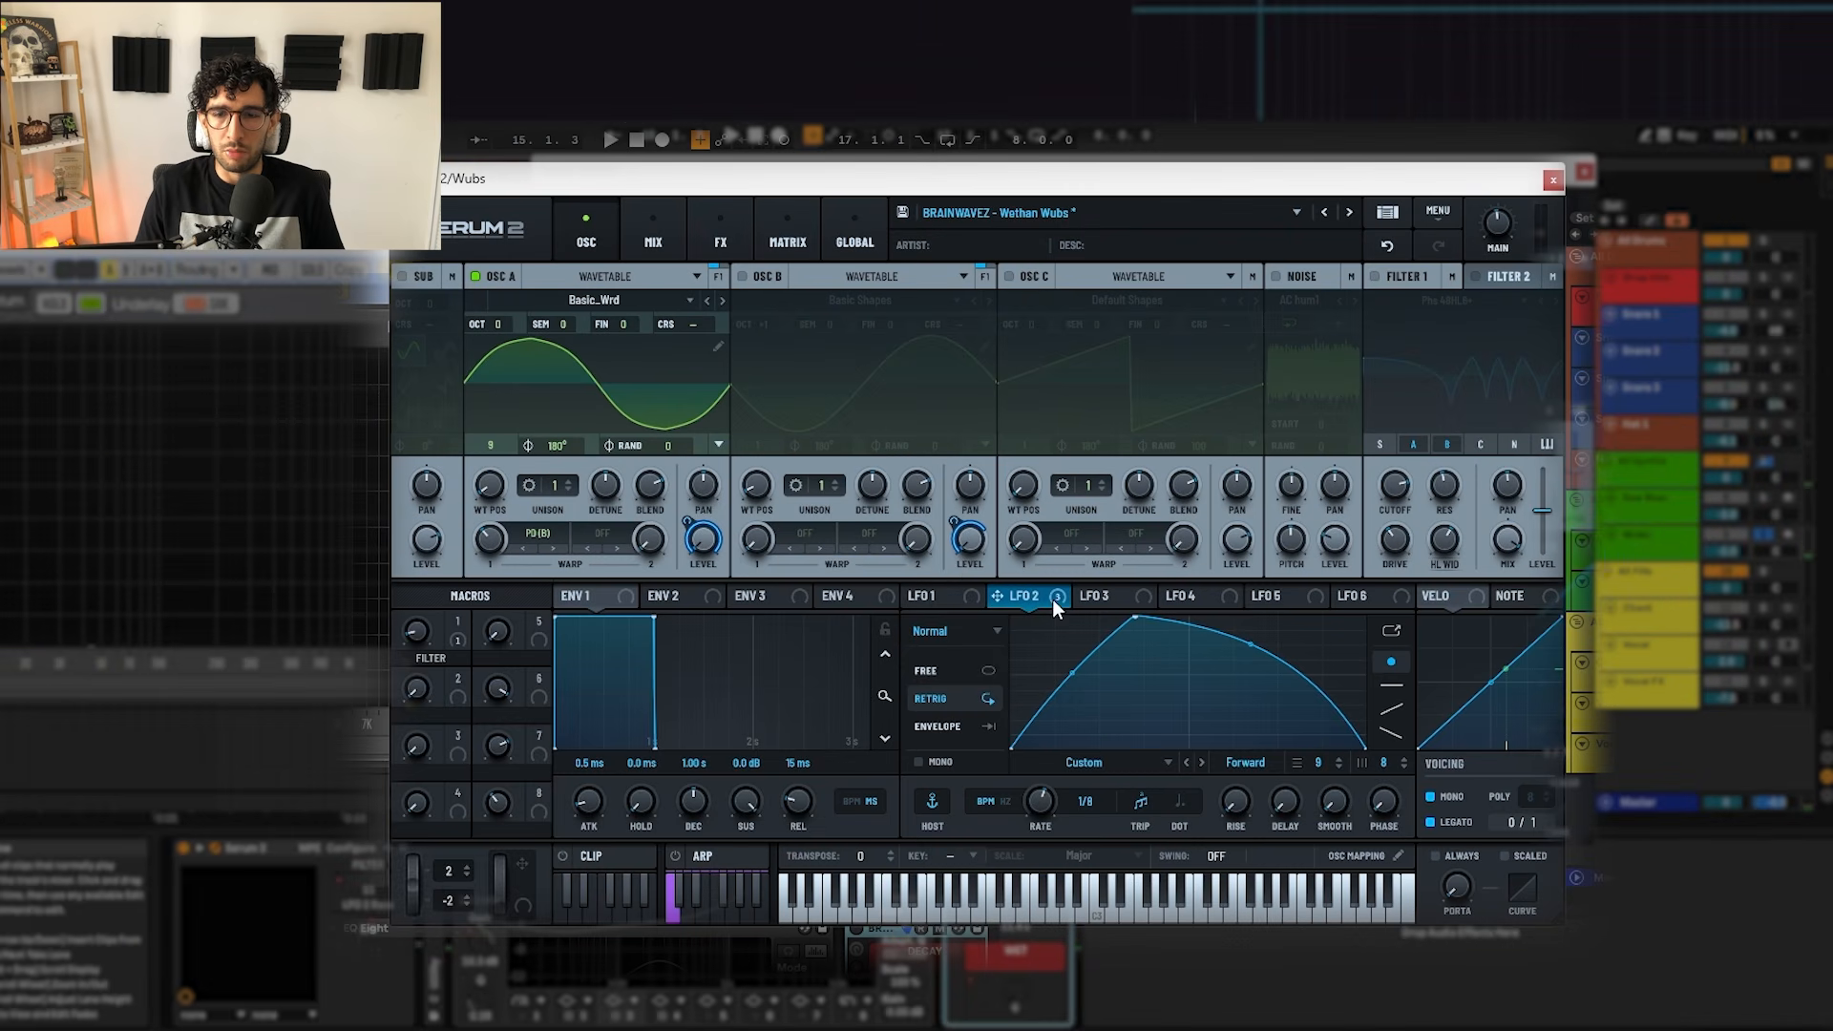
# Step: Inspect LFO 2's rate and its modulation of oscillator A's level
pyautogui.moveTo(1056, 601)
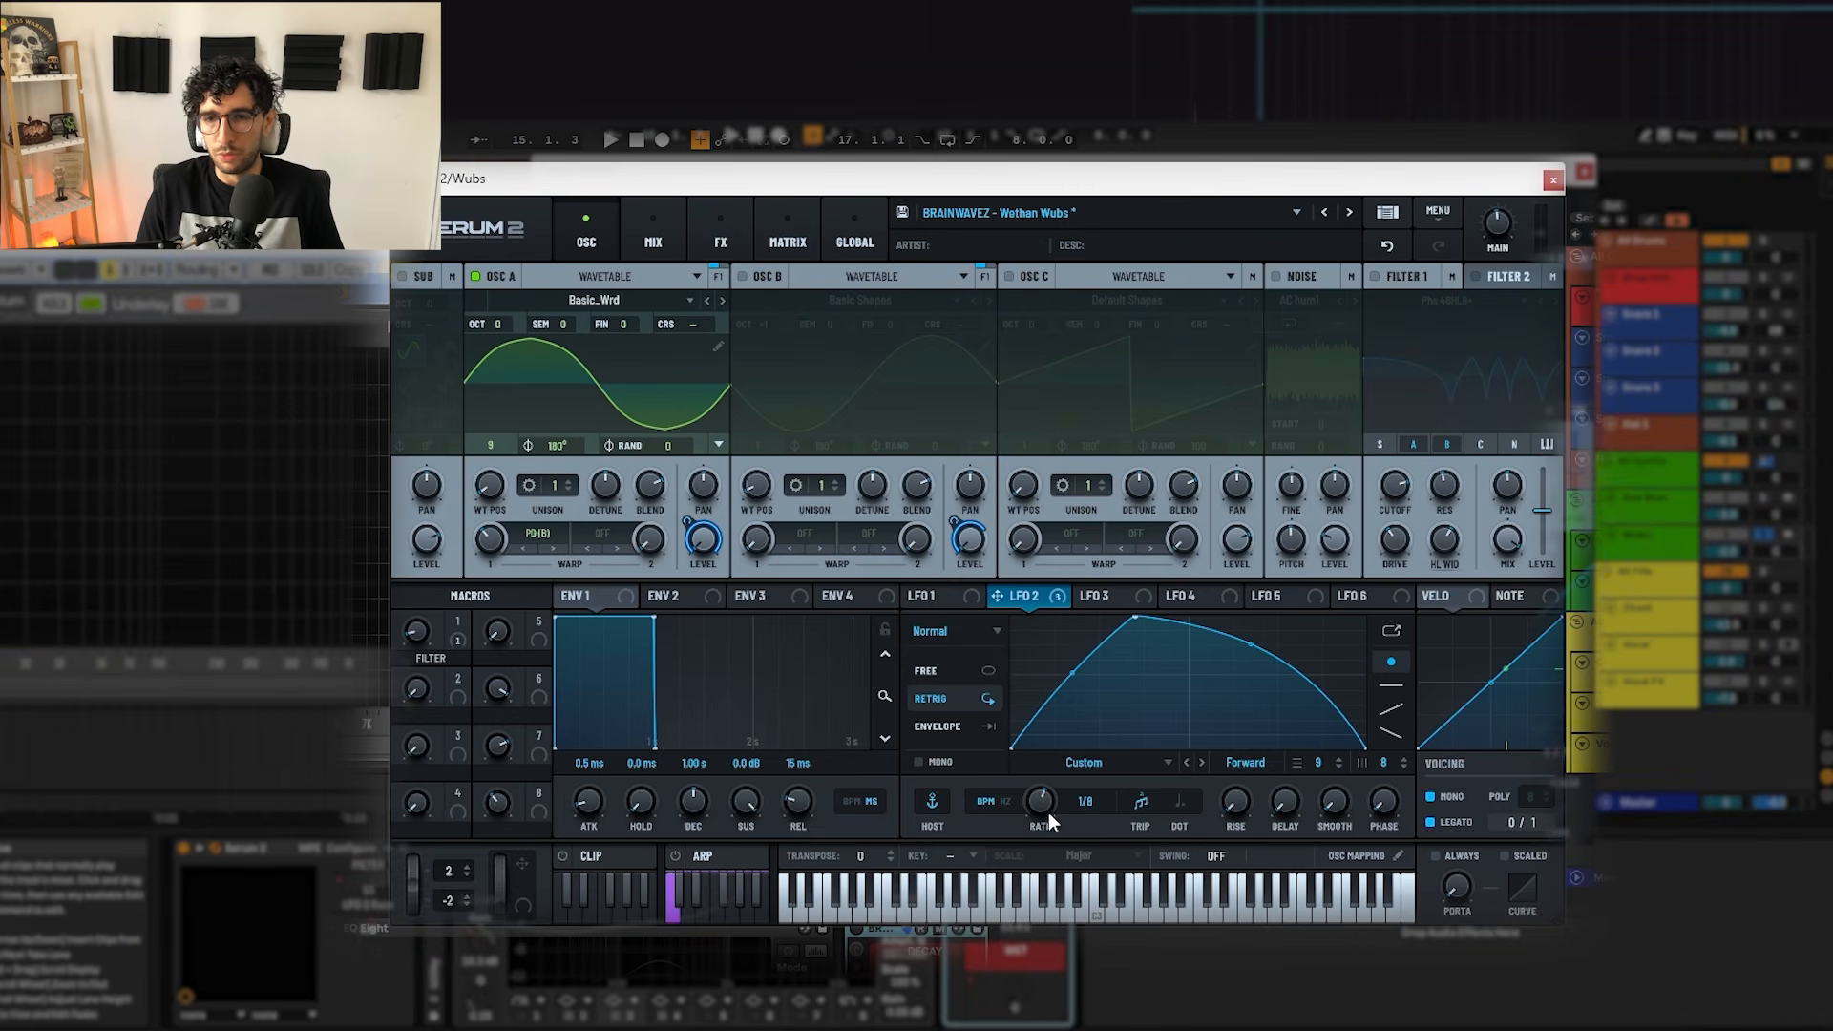
pyautogui.moveTo(1047, 802)
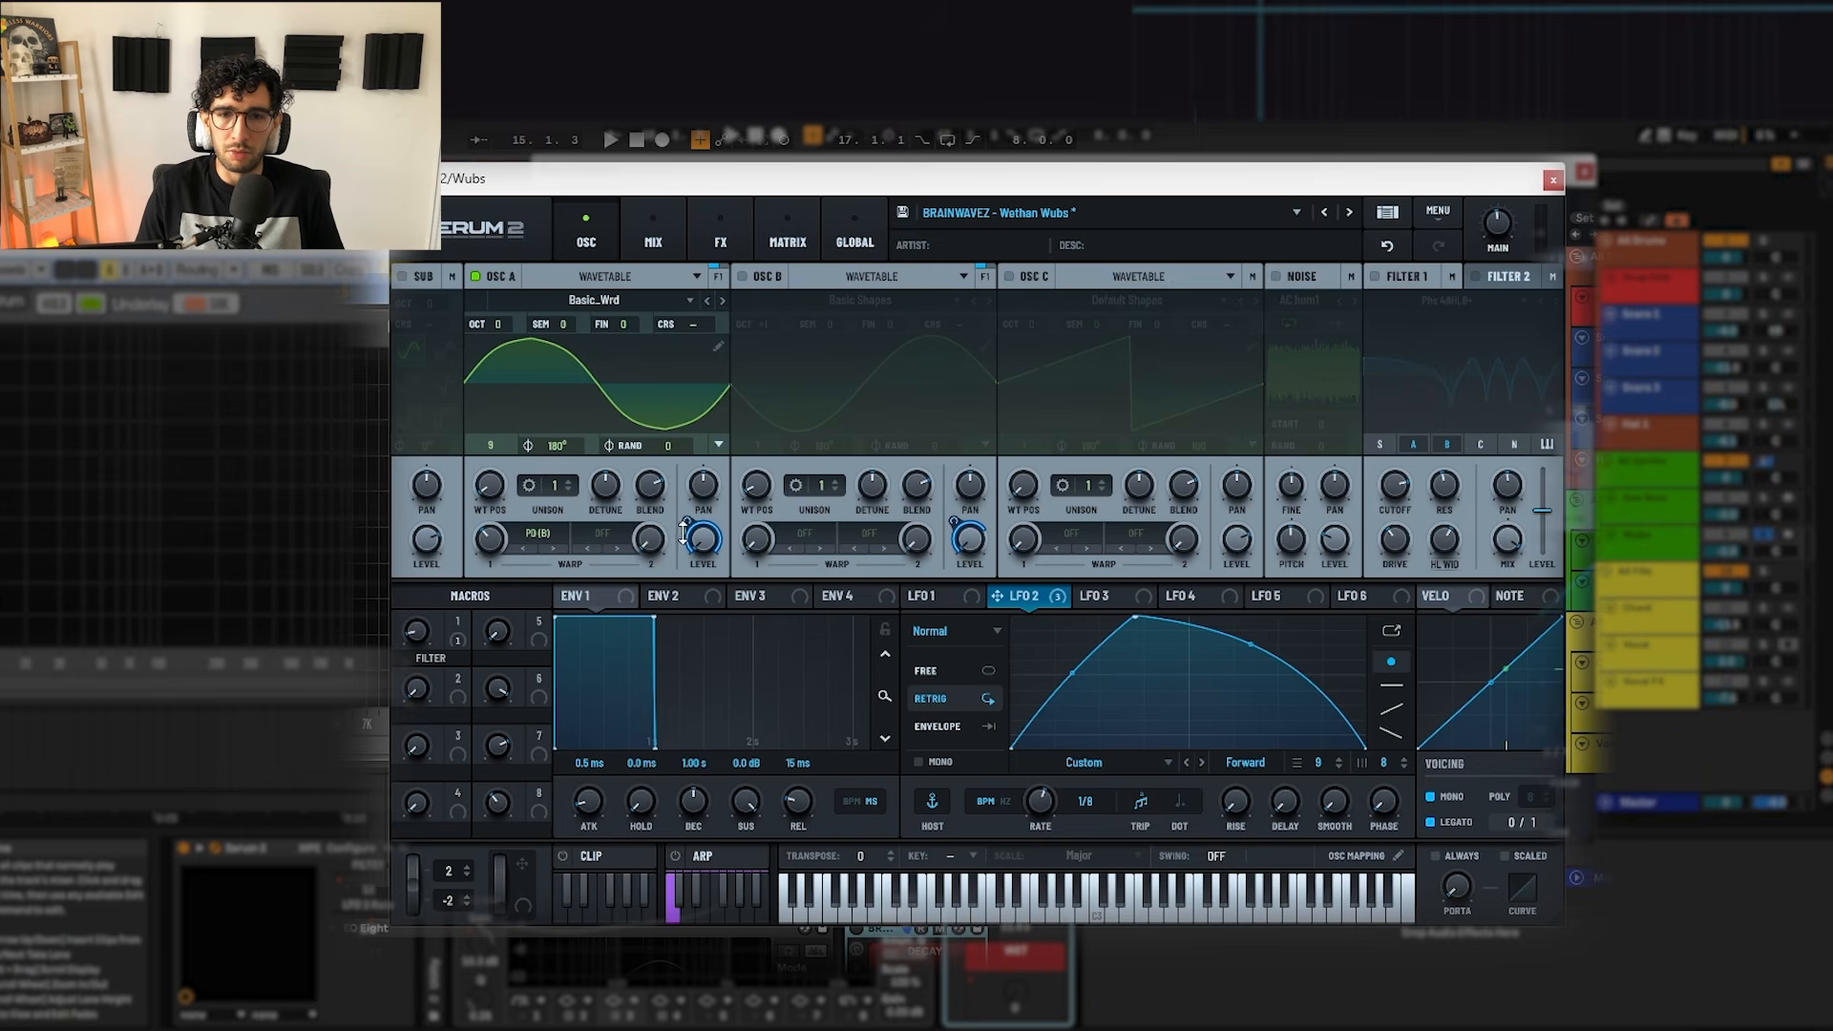
pyautogui.moveTo(684, 527)
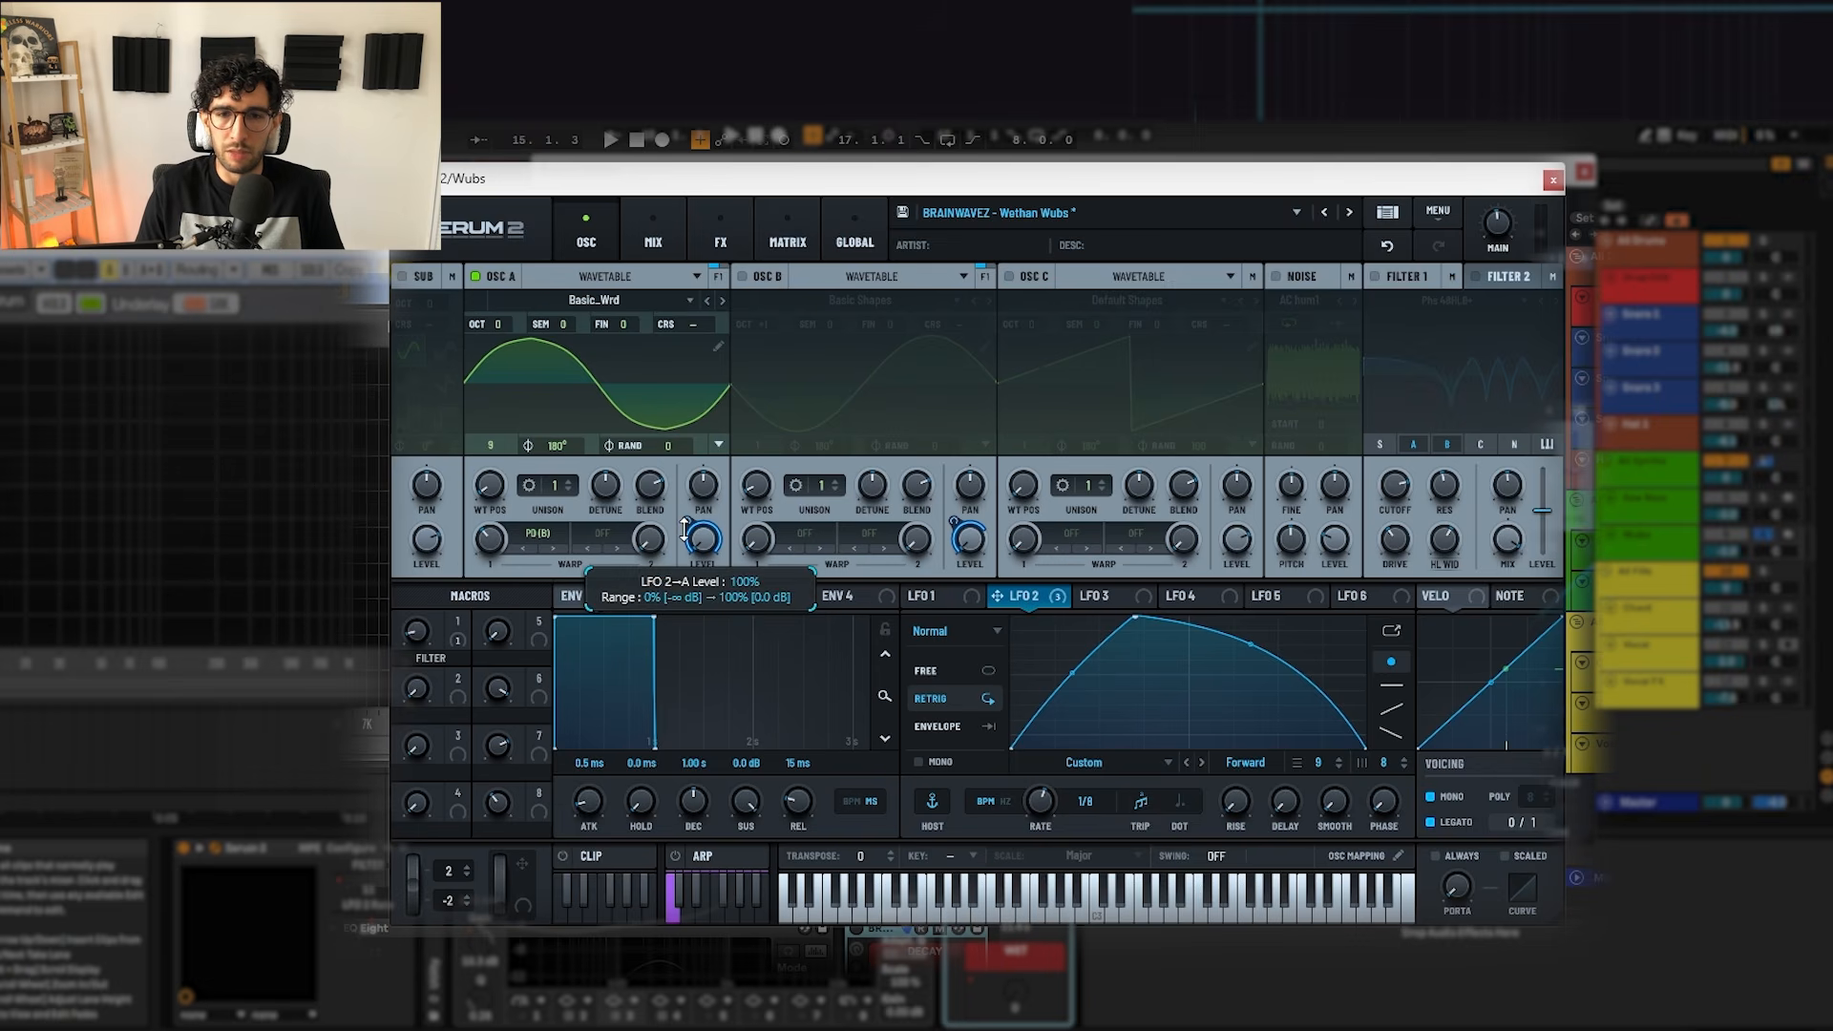
# Step: Enable oscillator B with Basic Shapes and assign LFO 2 to its level
pyautogui.click(754, 275)
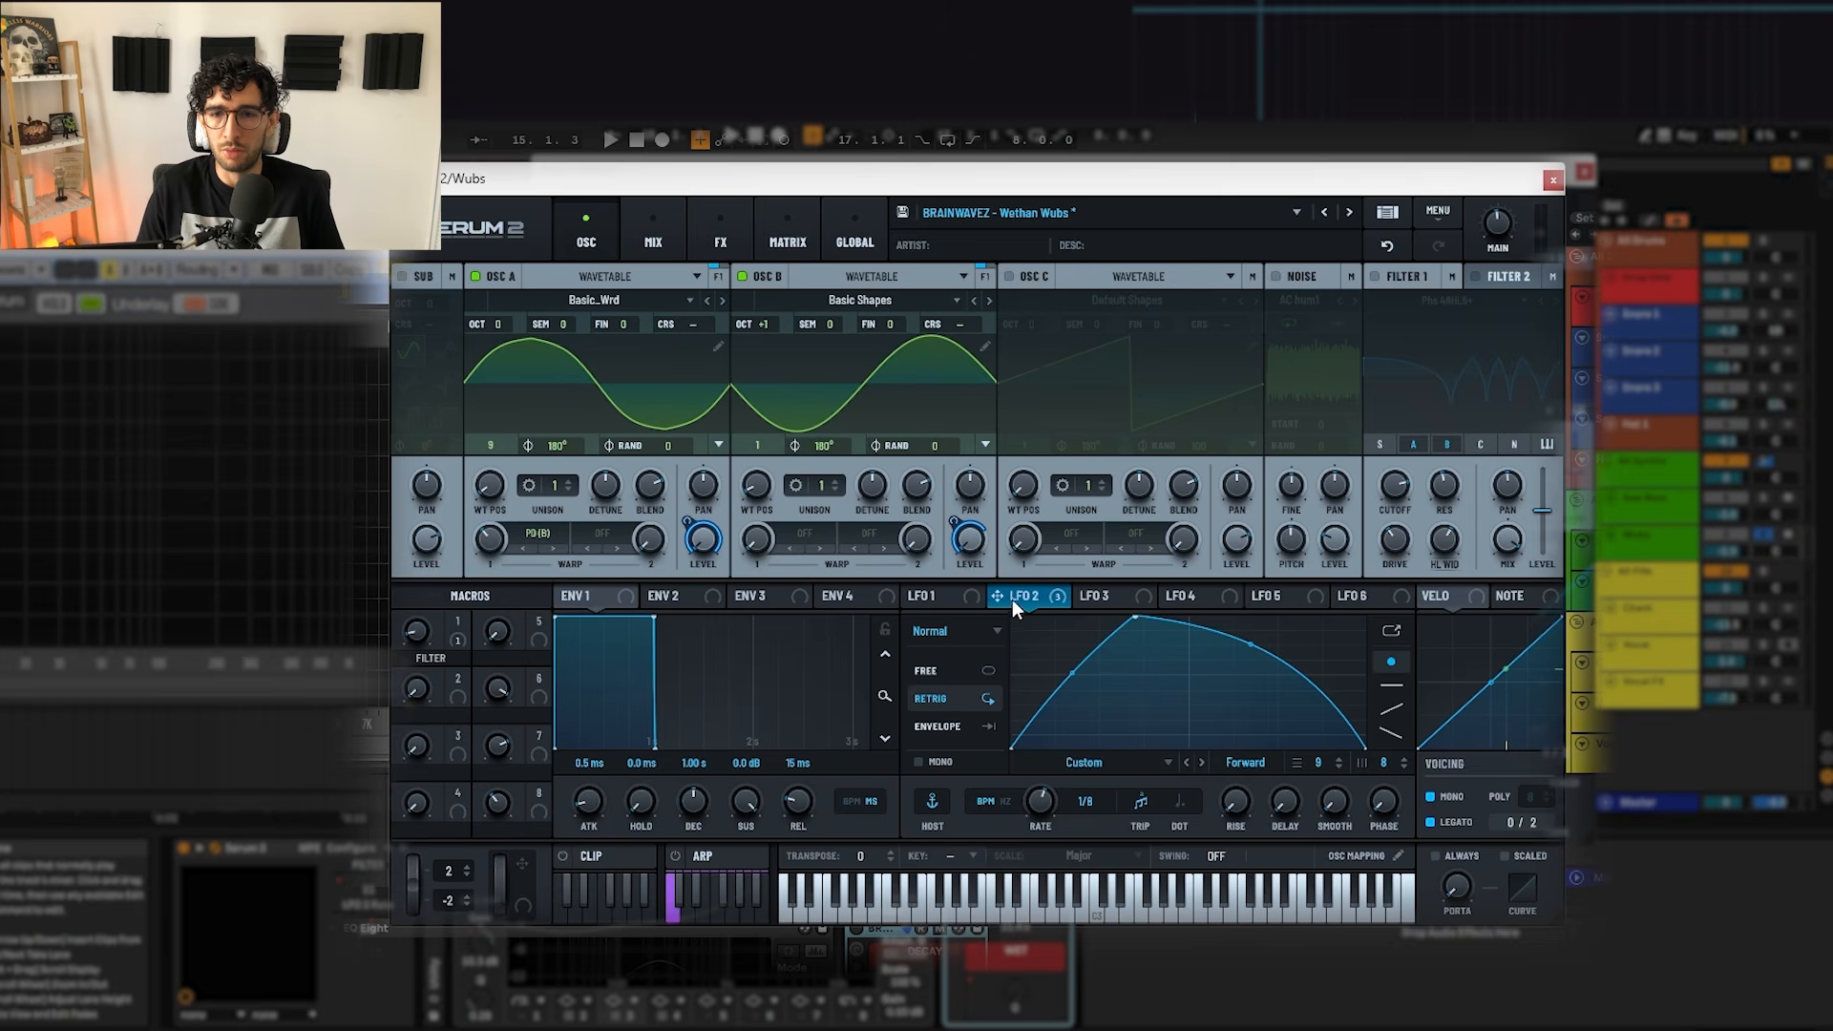
pyautogui.moveTo(1010, 603); pyautogui.dragTo(966, 532)
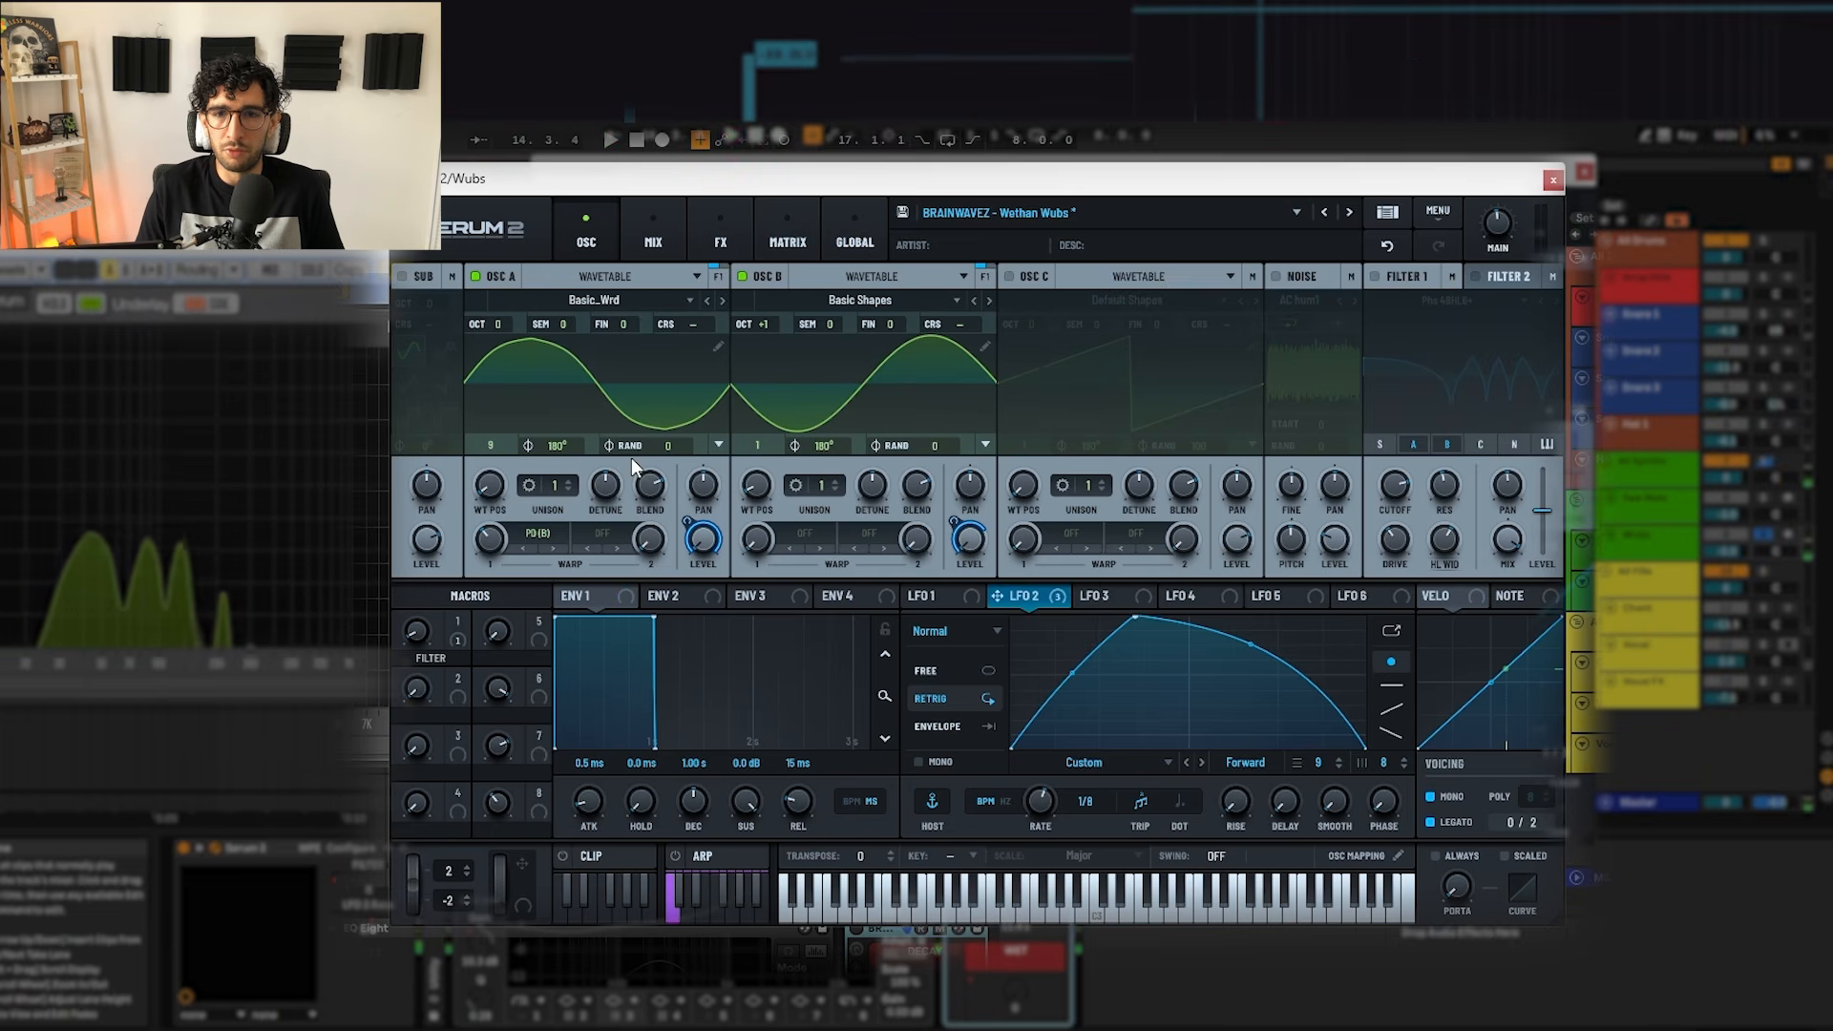
# Step: Enable the Tube distortion in the Wubs patch's effects and play the result
pyautogui.click(714, 210)
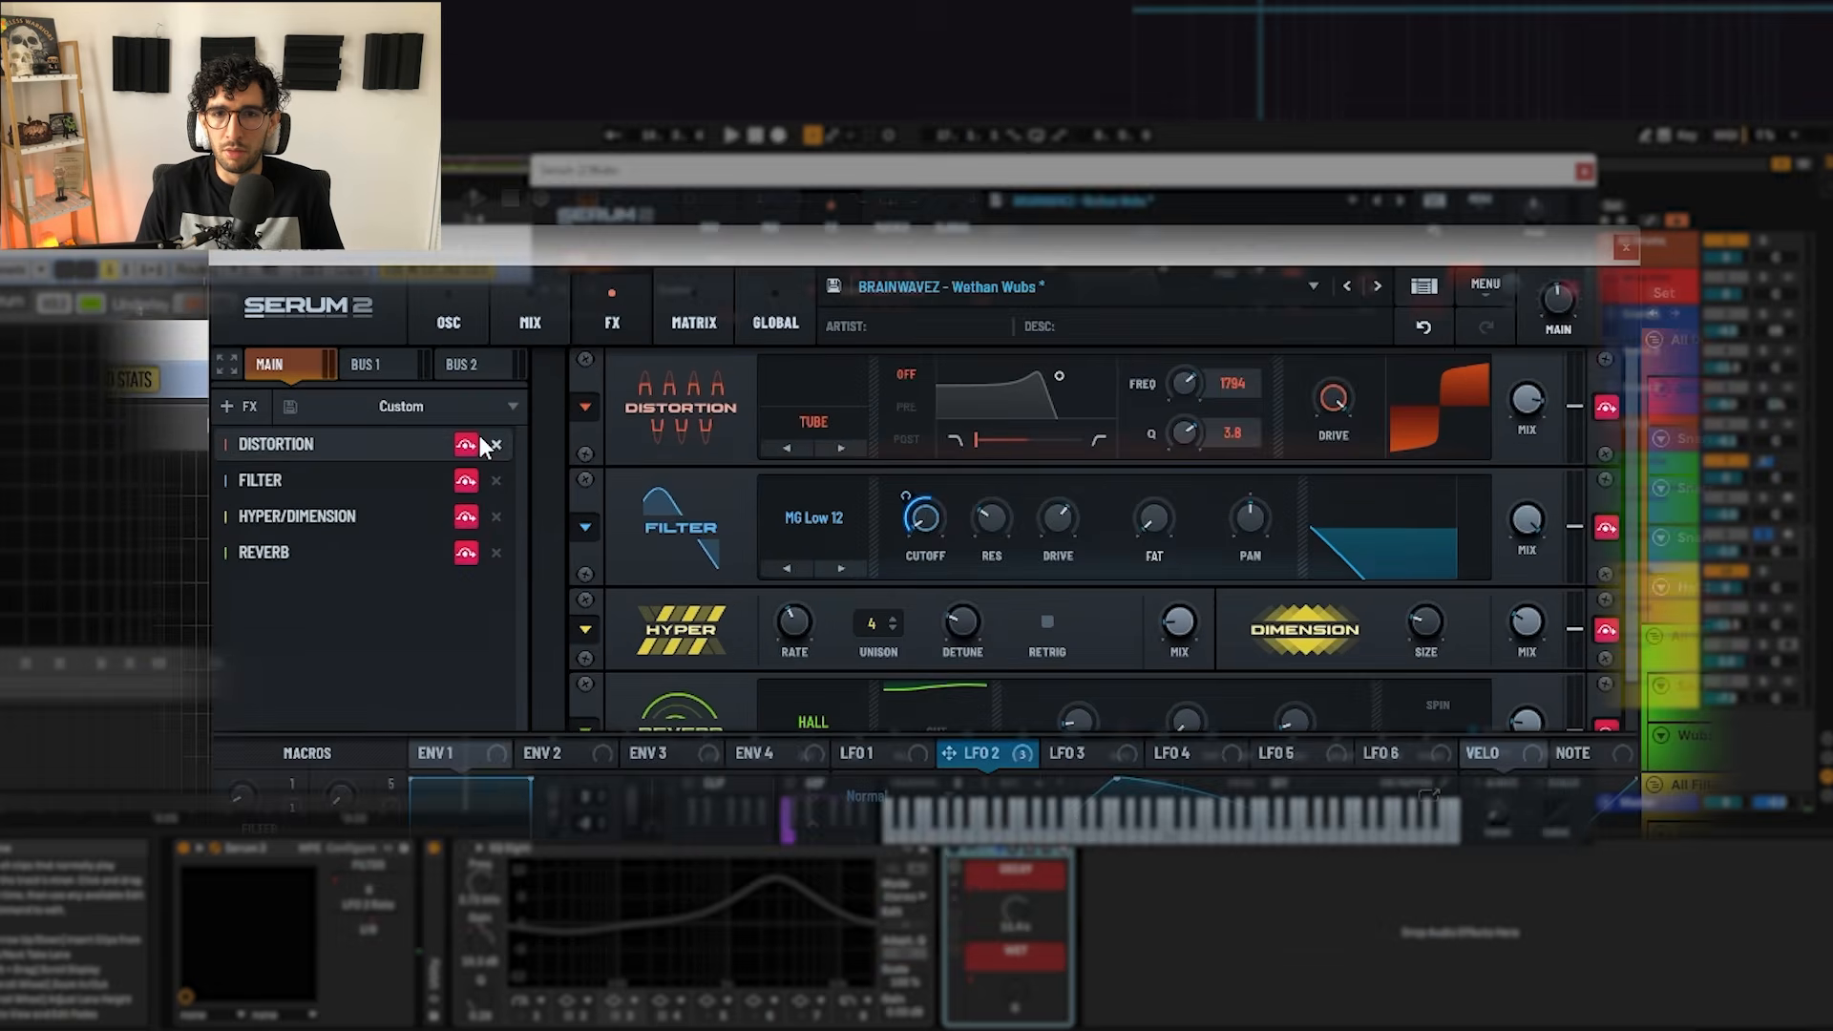
pyautogui.click(466, 444)
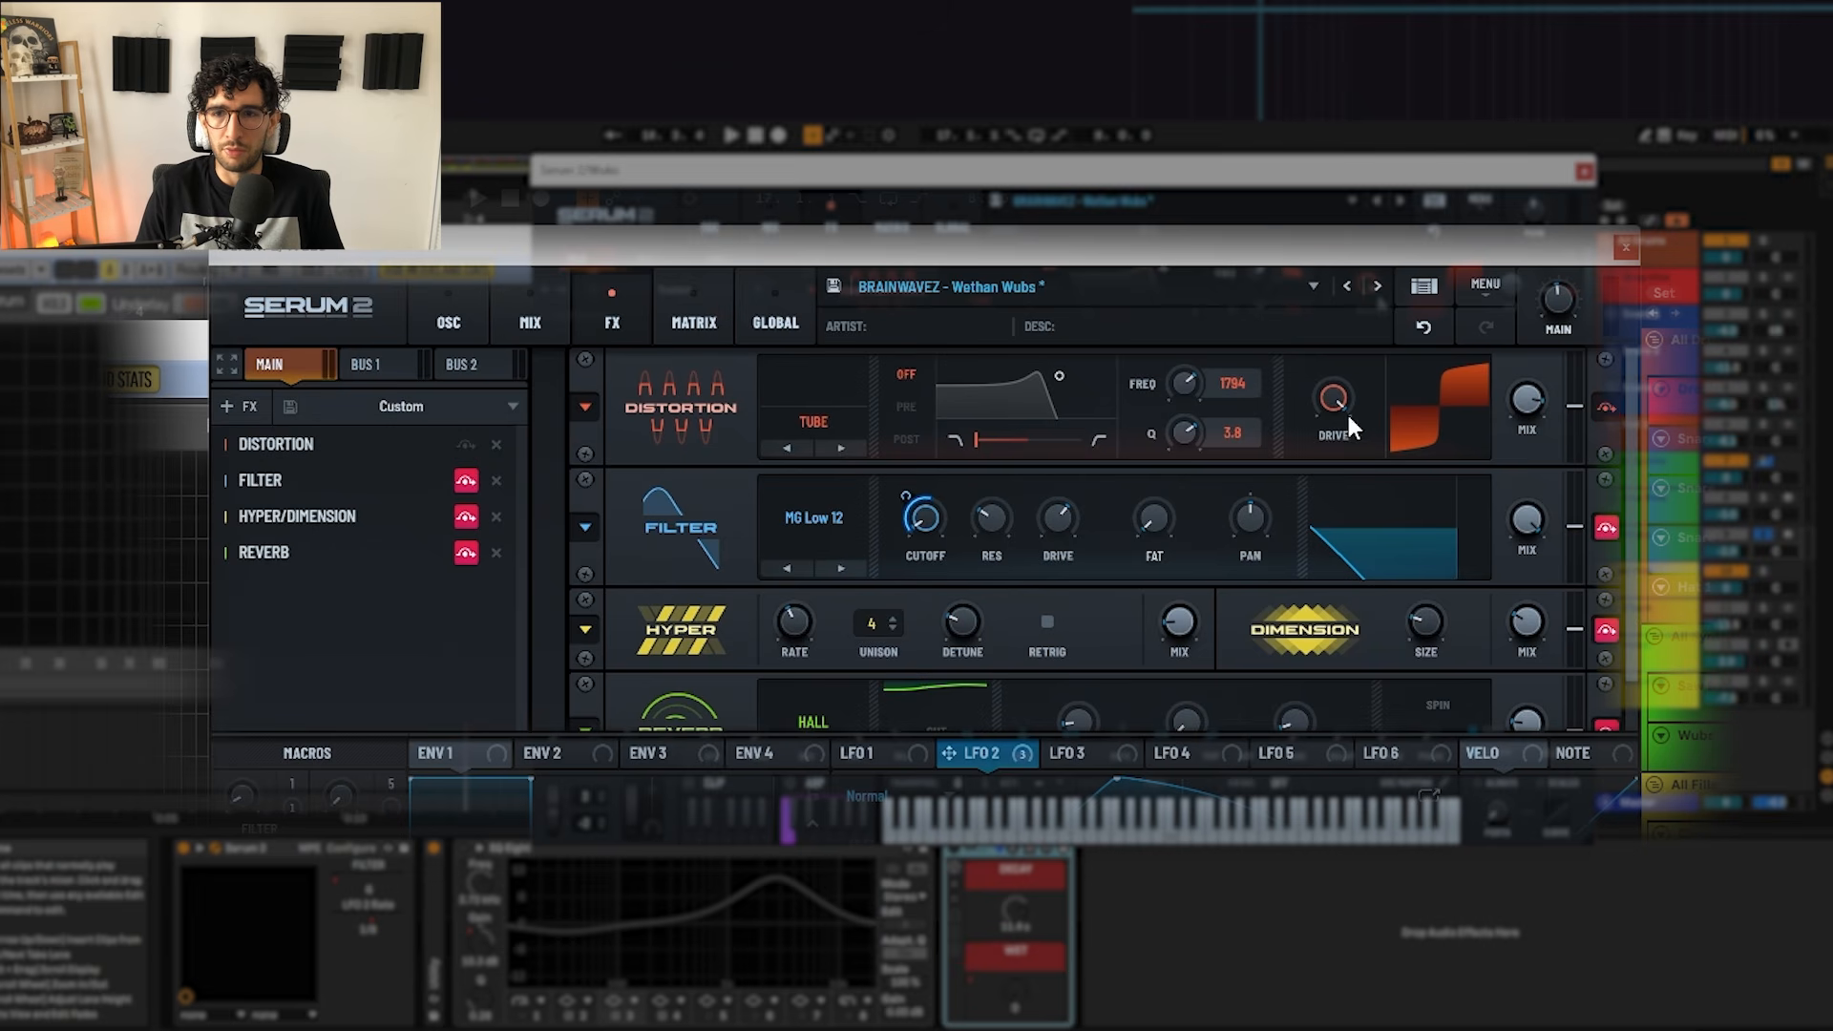
pyautogui.press('space')
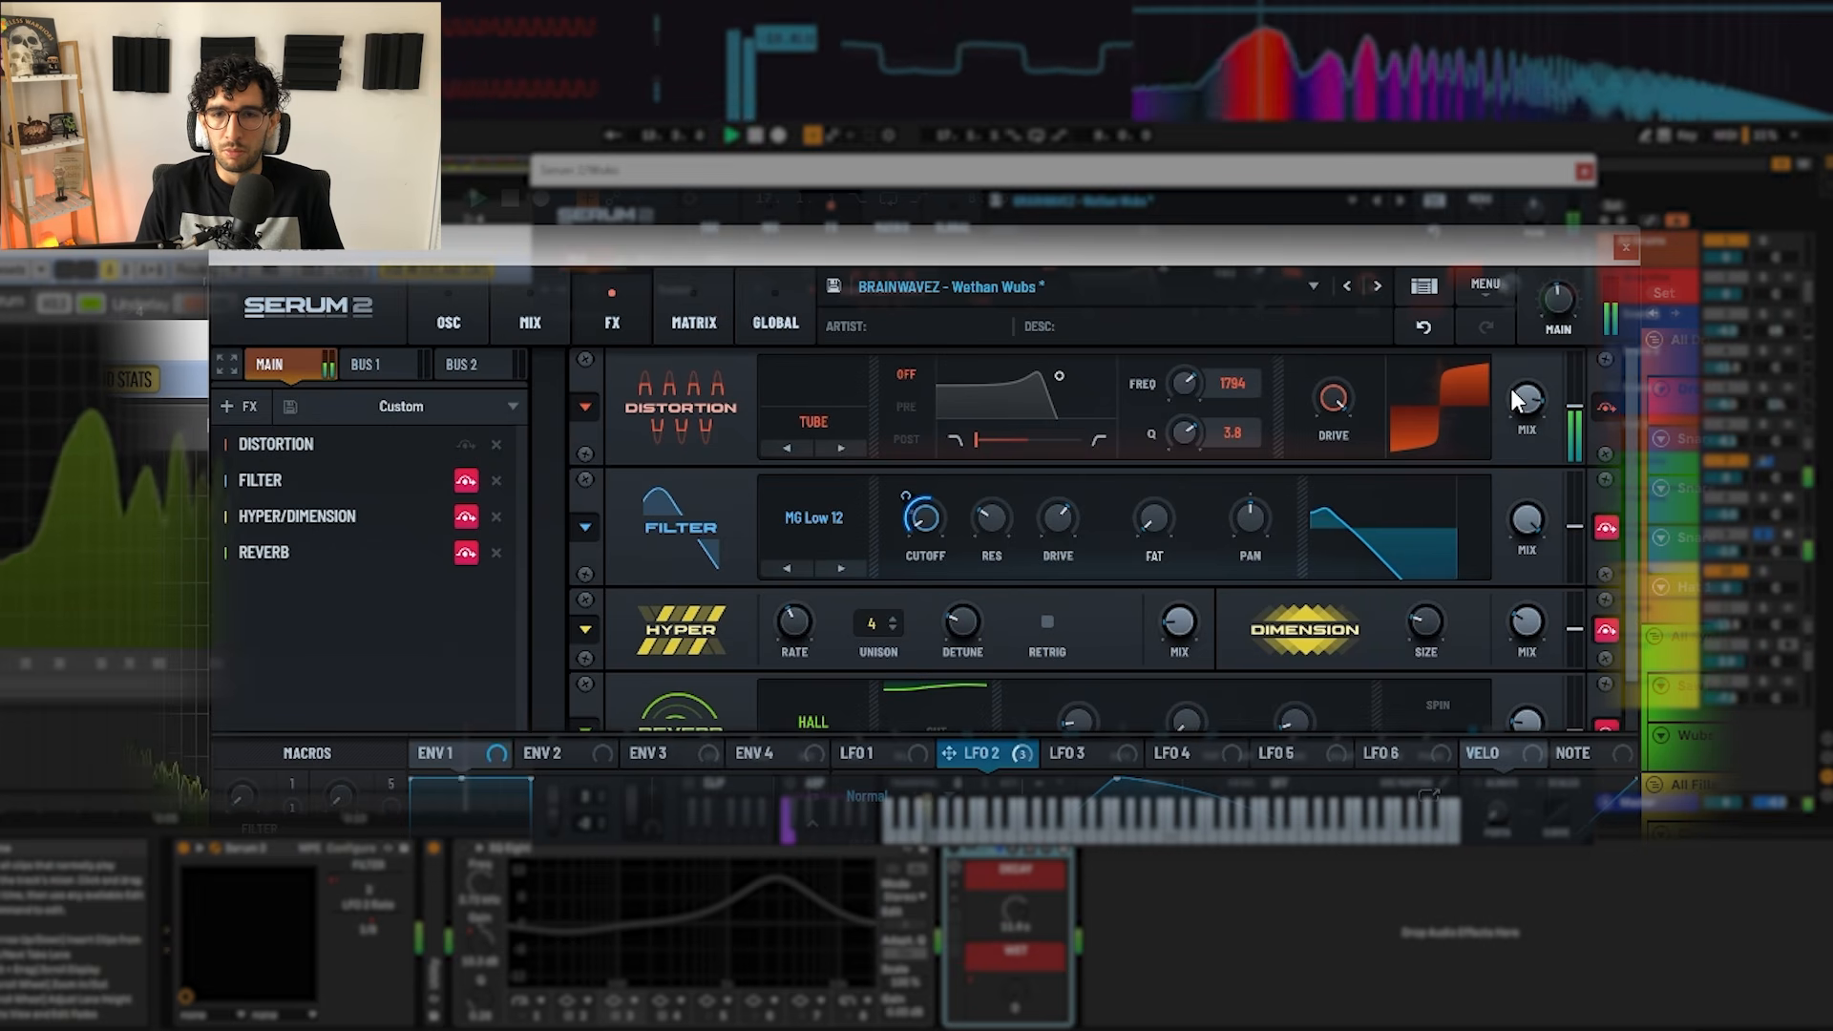
pyautogui.press('space')
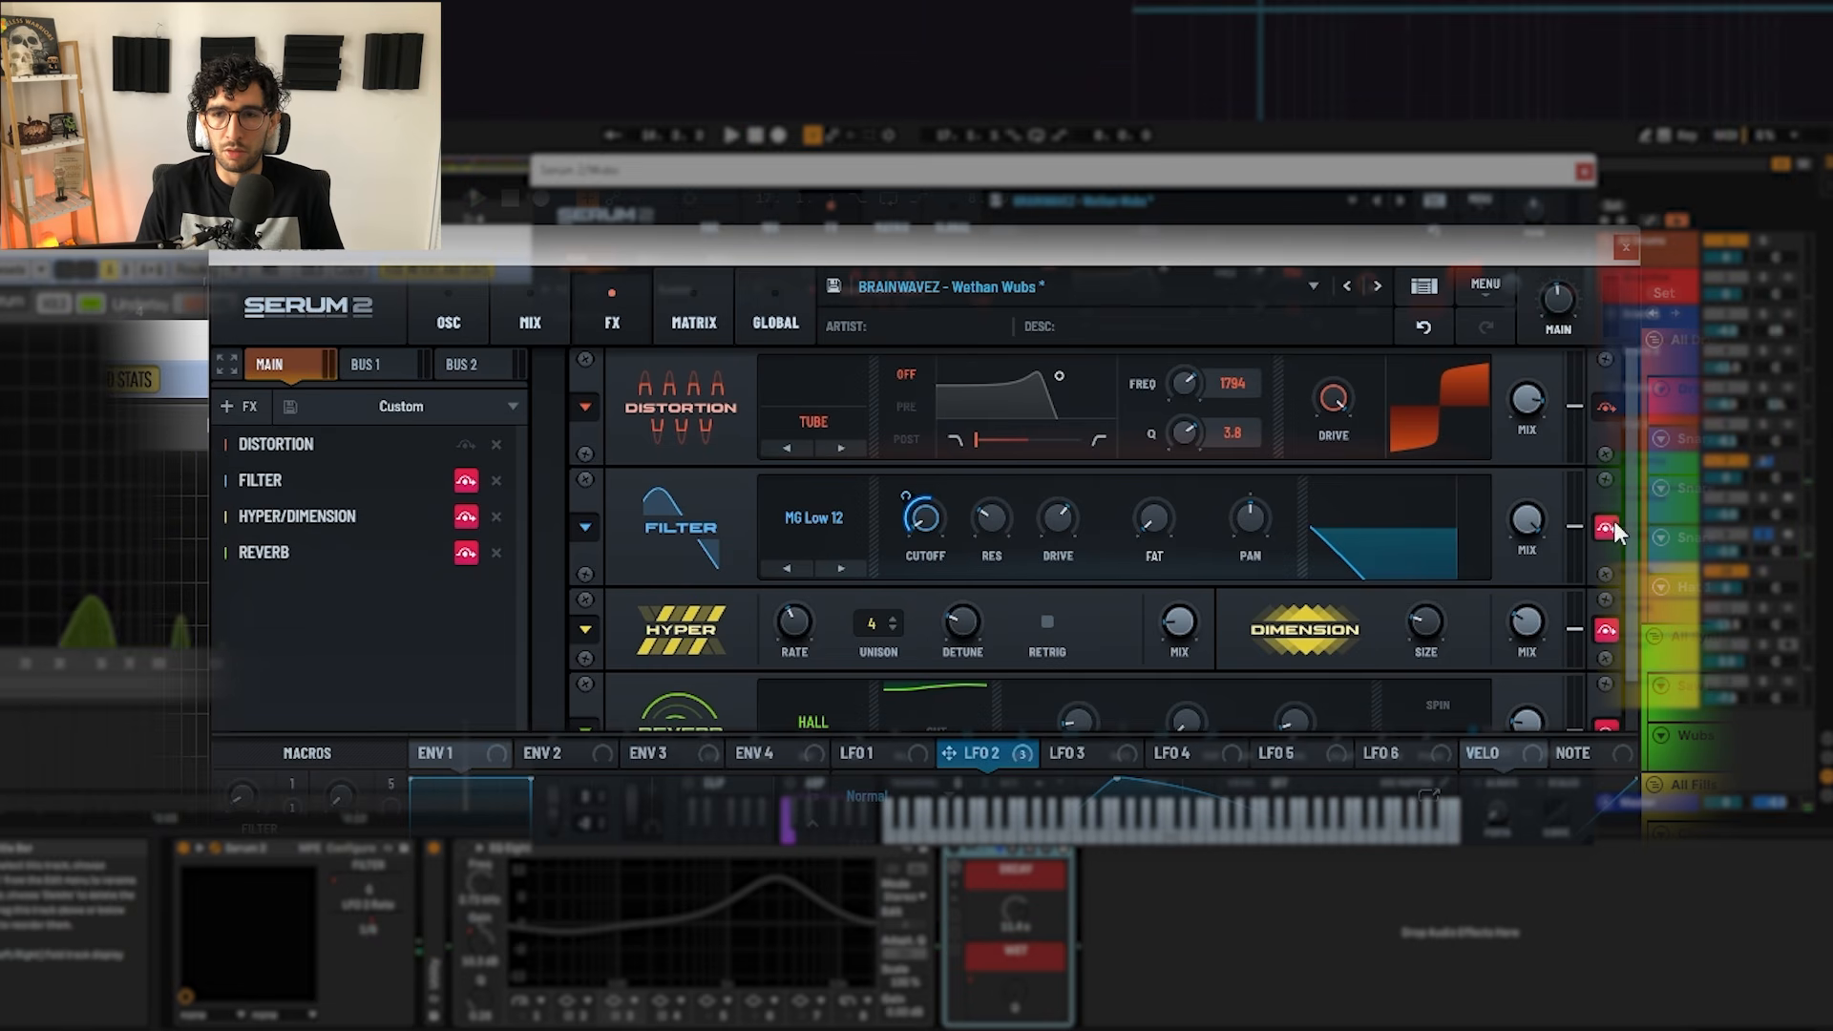
# Step: Enable the MG Low 12 filter effect, check LFO 2's modulation of its cutoff, and play the result
pyautogui.click(1607, 528)
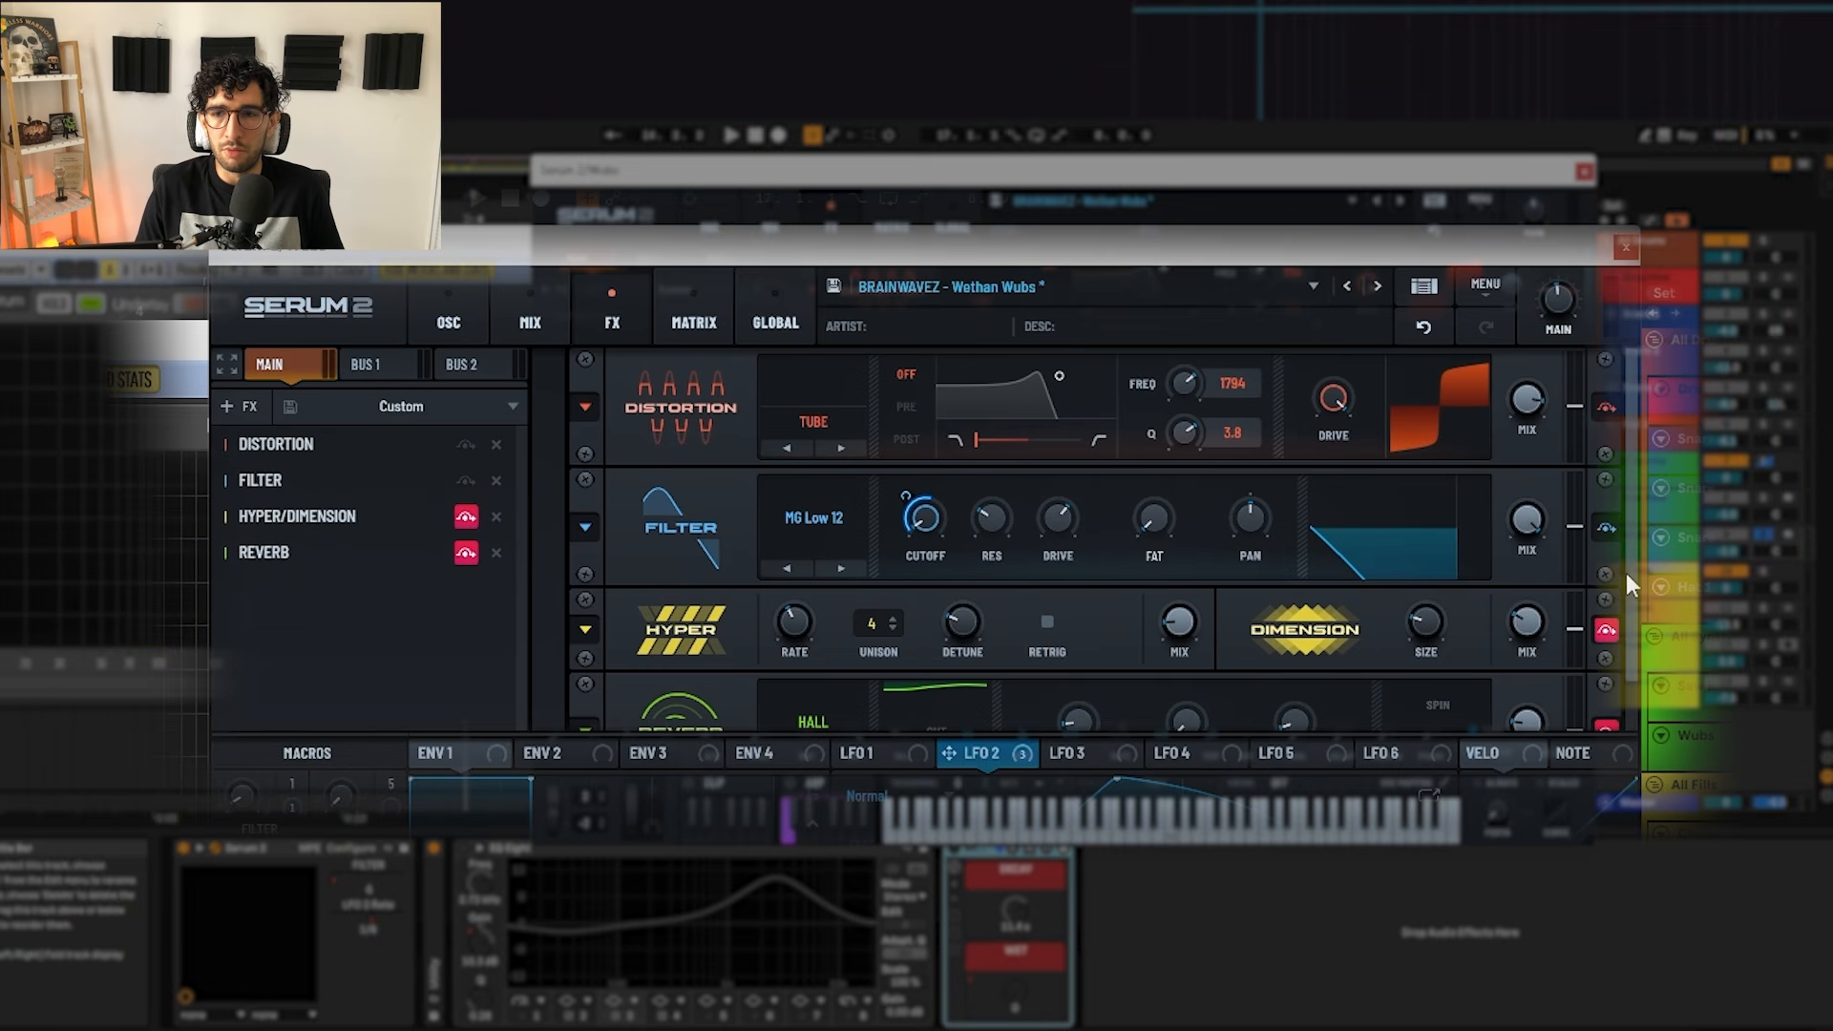
pyautogui.scroll(-2, 1626, 616)
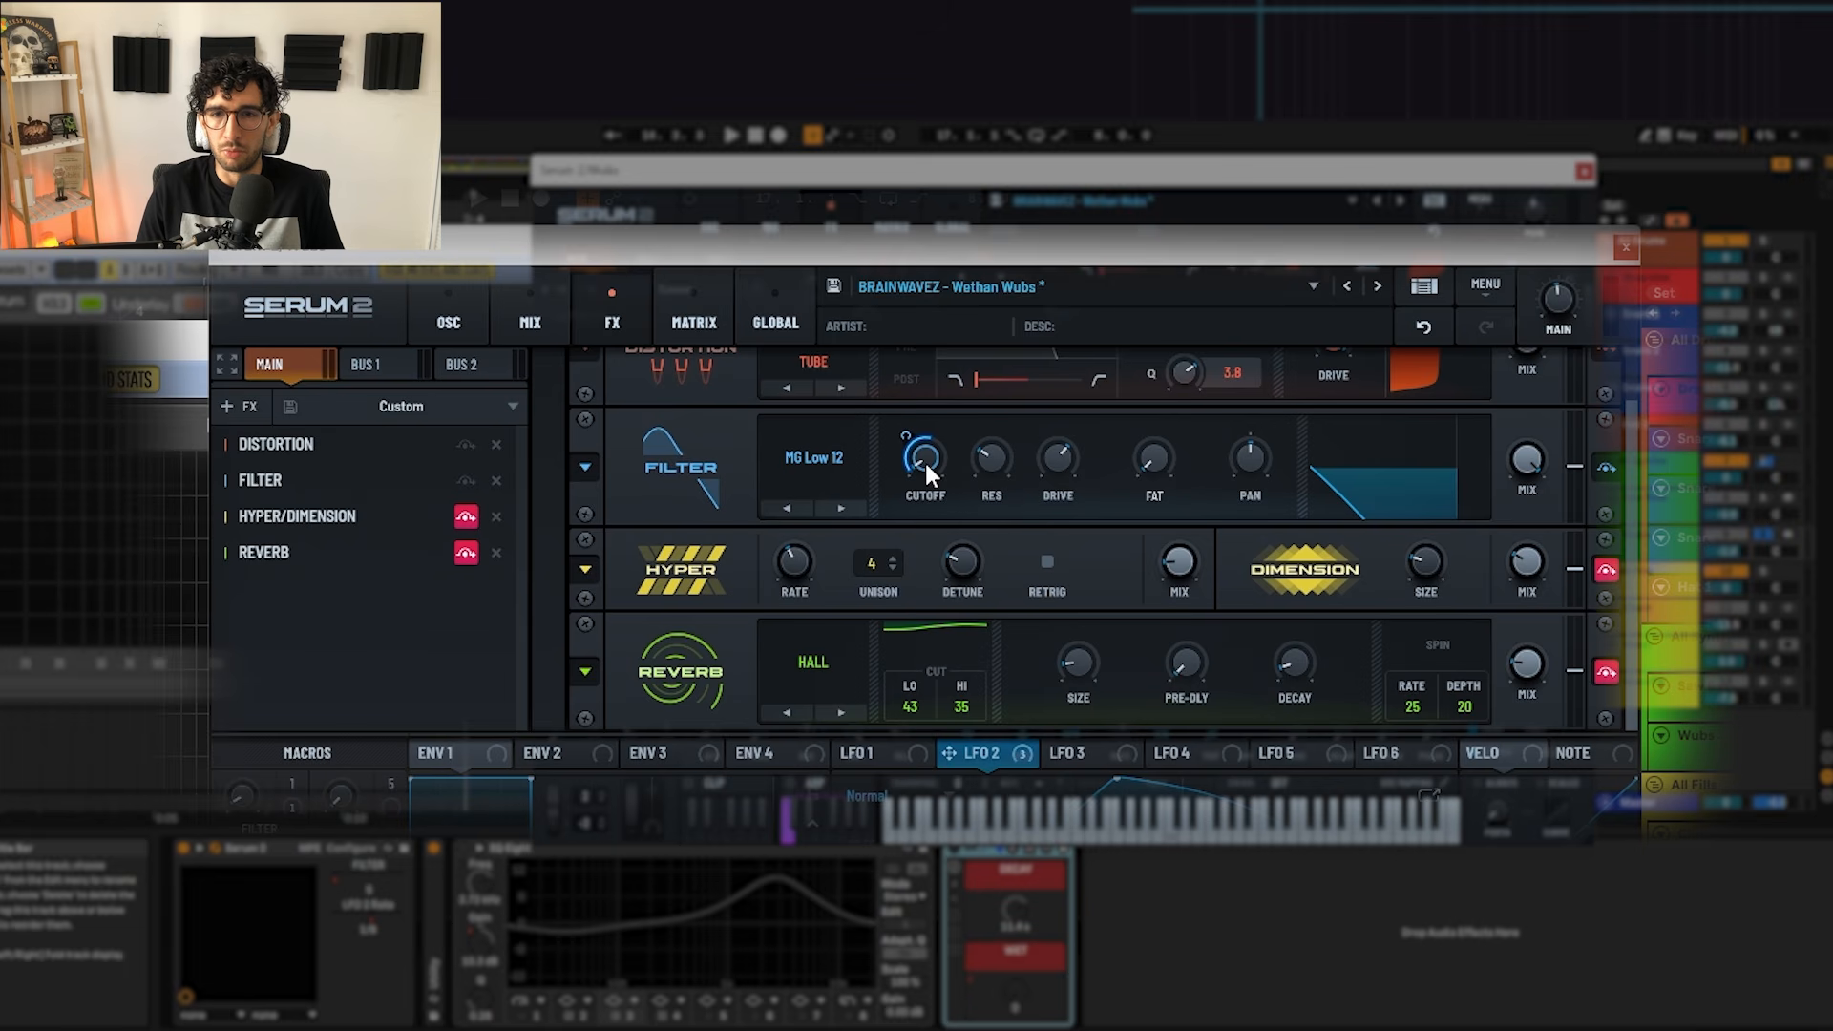
pyautogui.moveTo(928, 475)
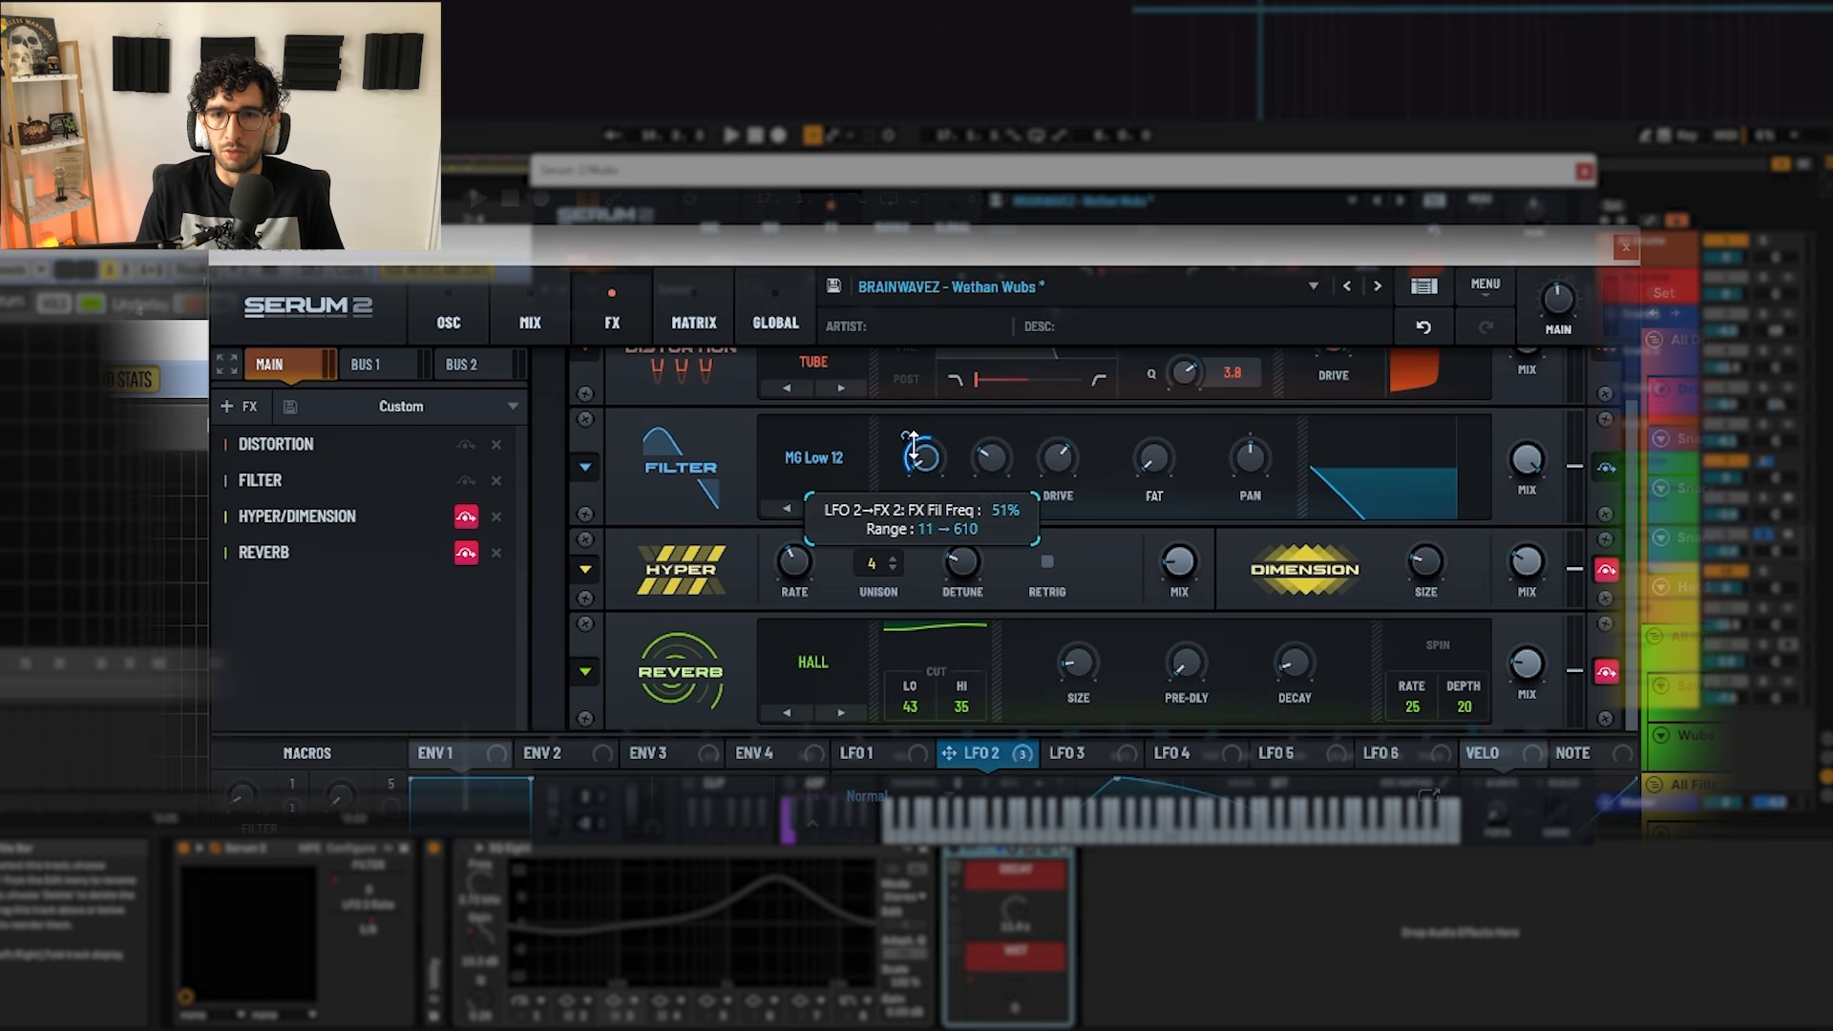
pyautogui.press('space')
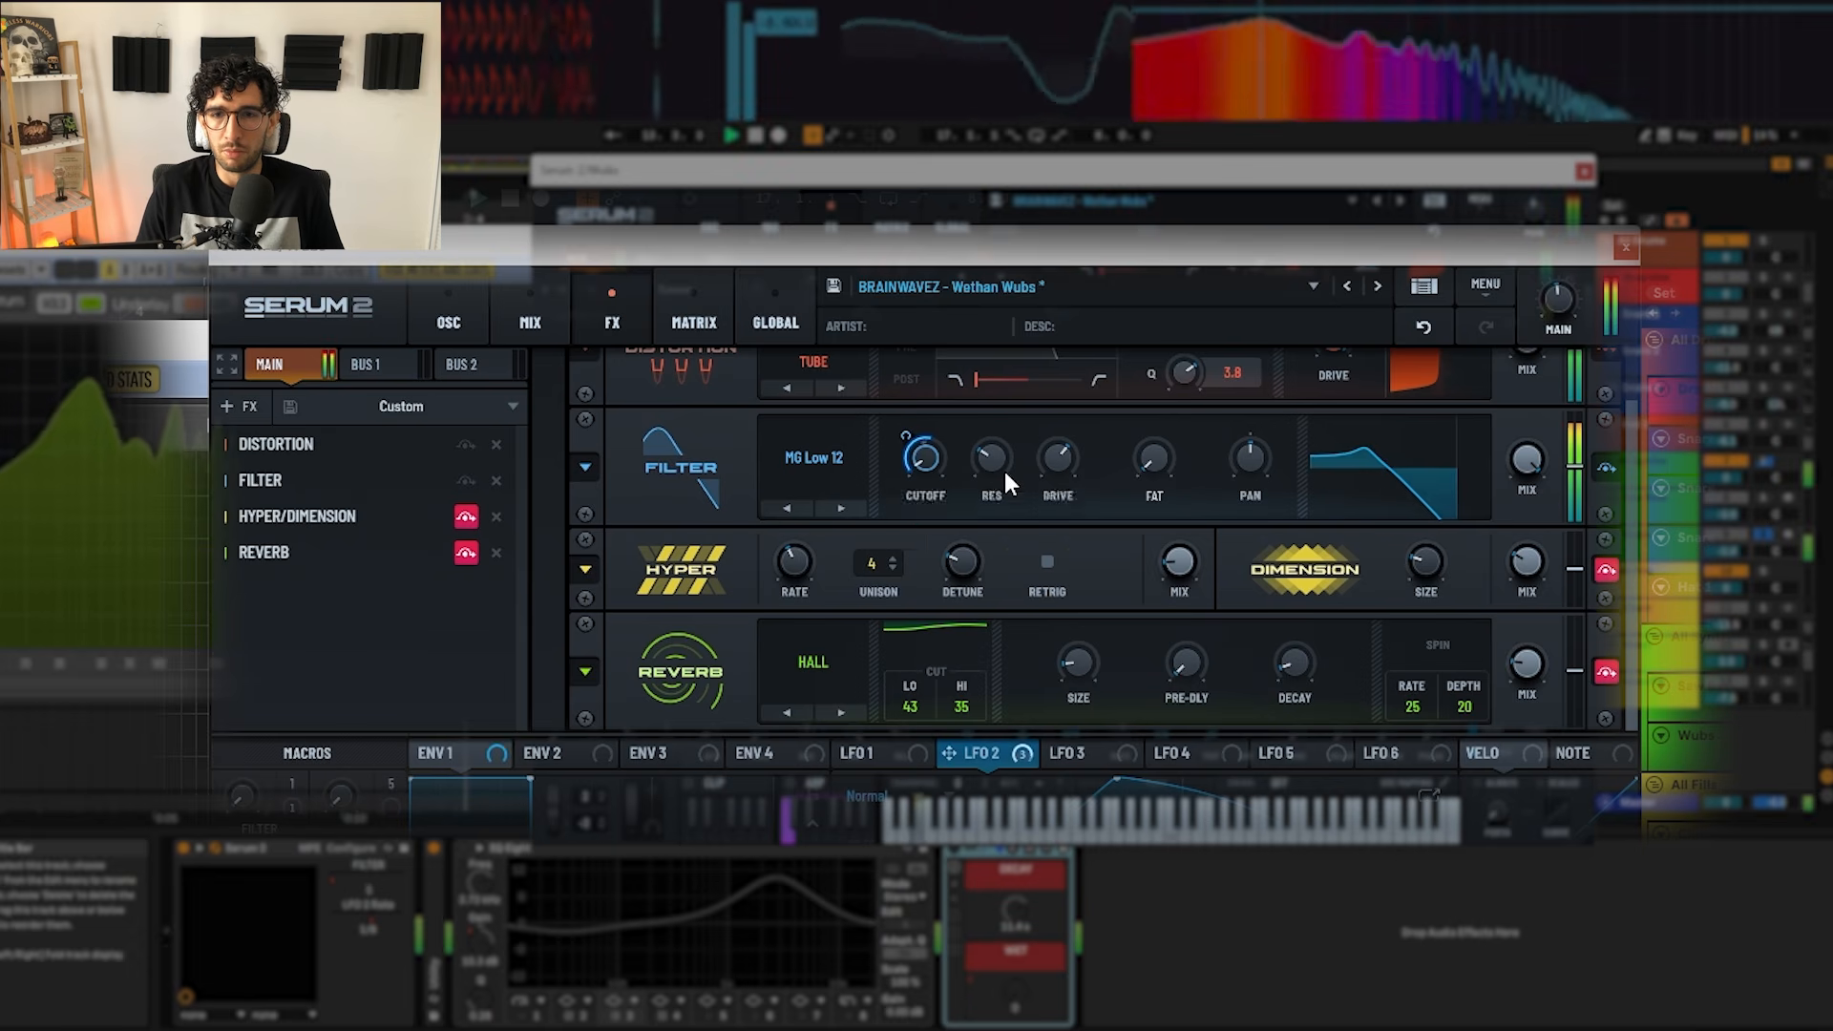
pyautogui.moveTo(1056, 468)
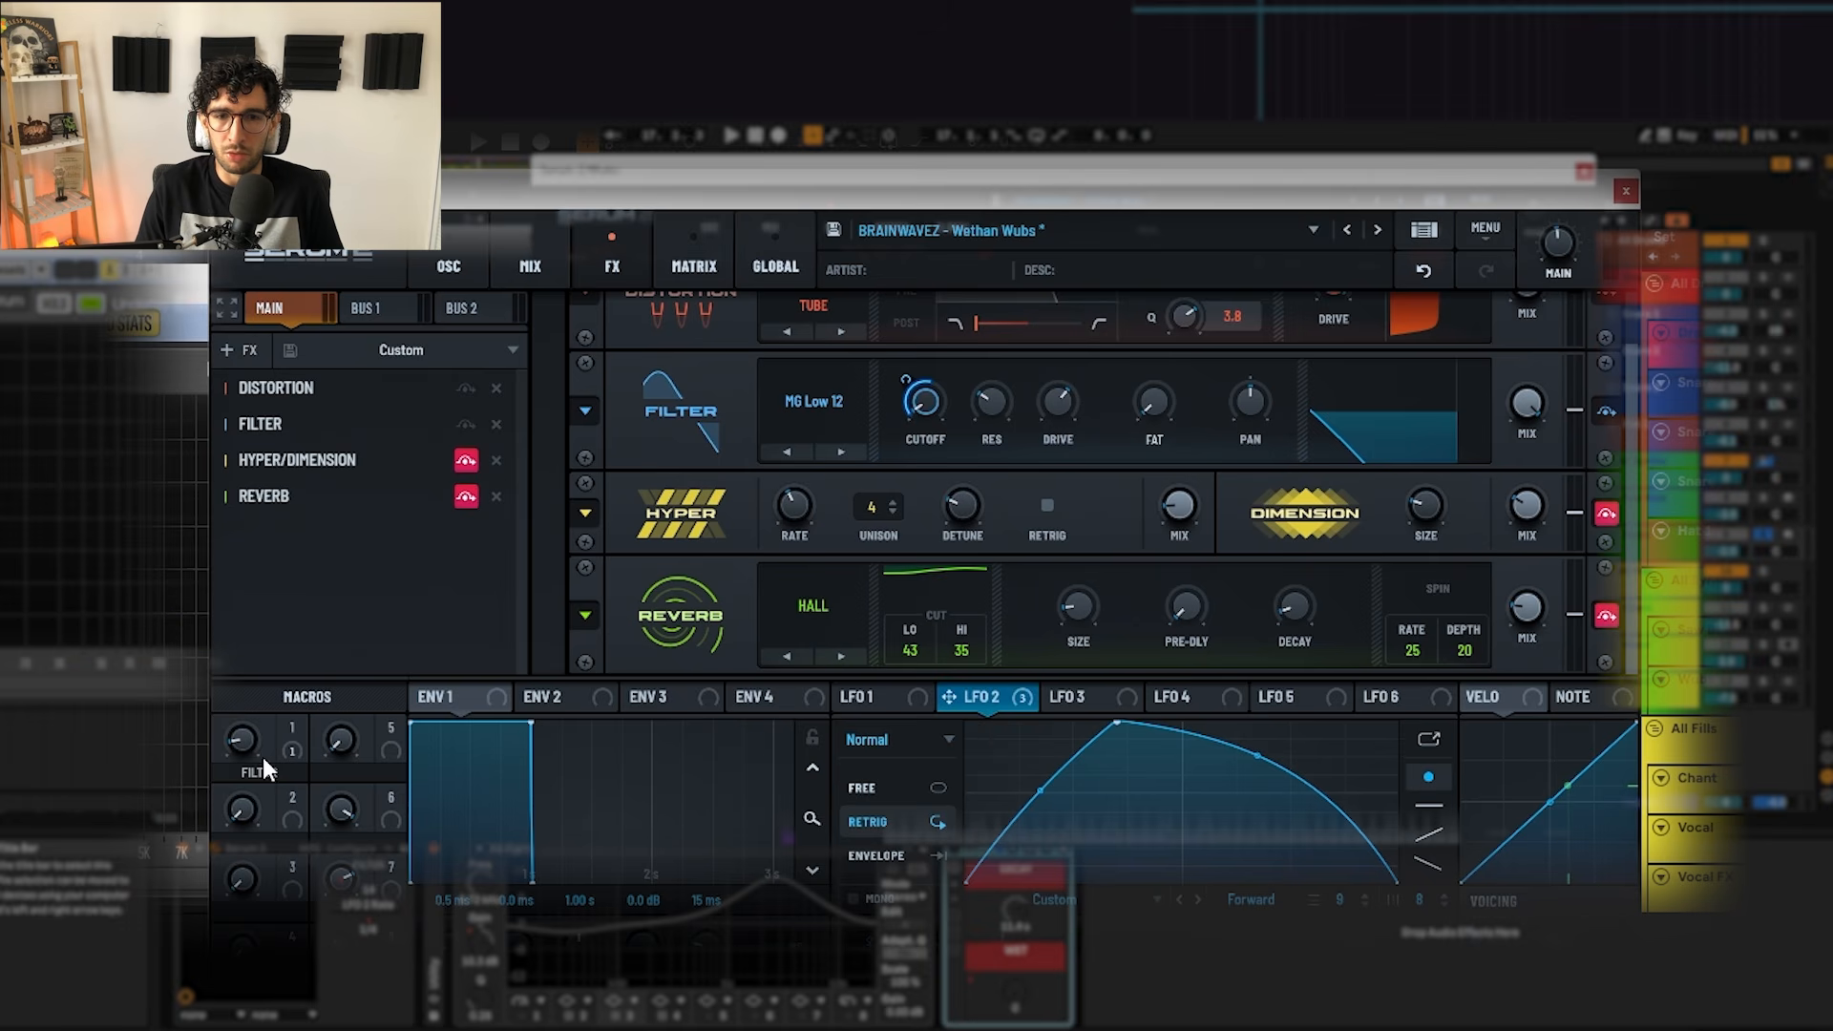
# Step: Assign Macro 5 to the Hyper effect's rate and show the ENV 1 envelope
pyautogui.moveTo(268, 770); pyautogui.dragTo(292, 743)
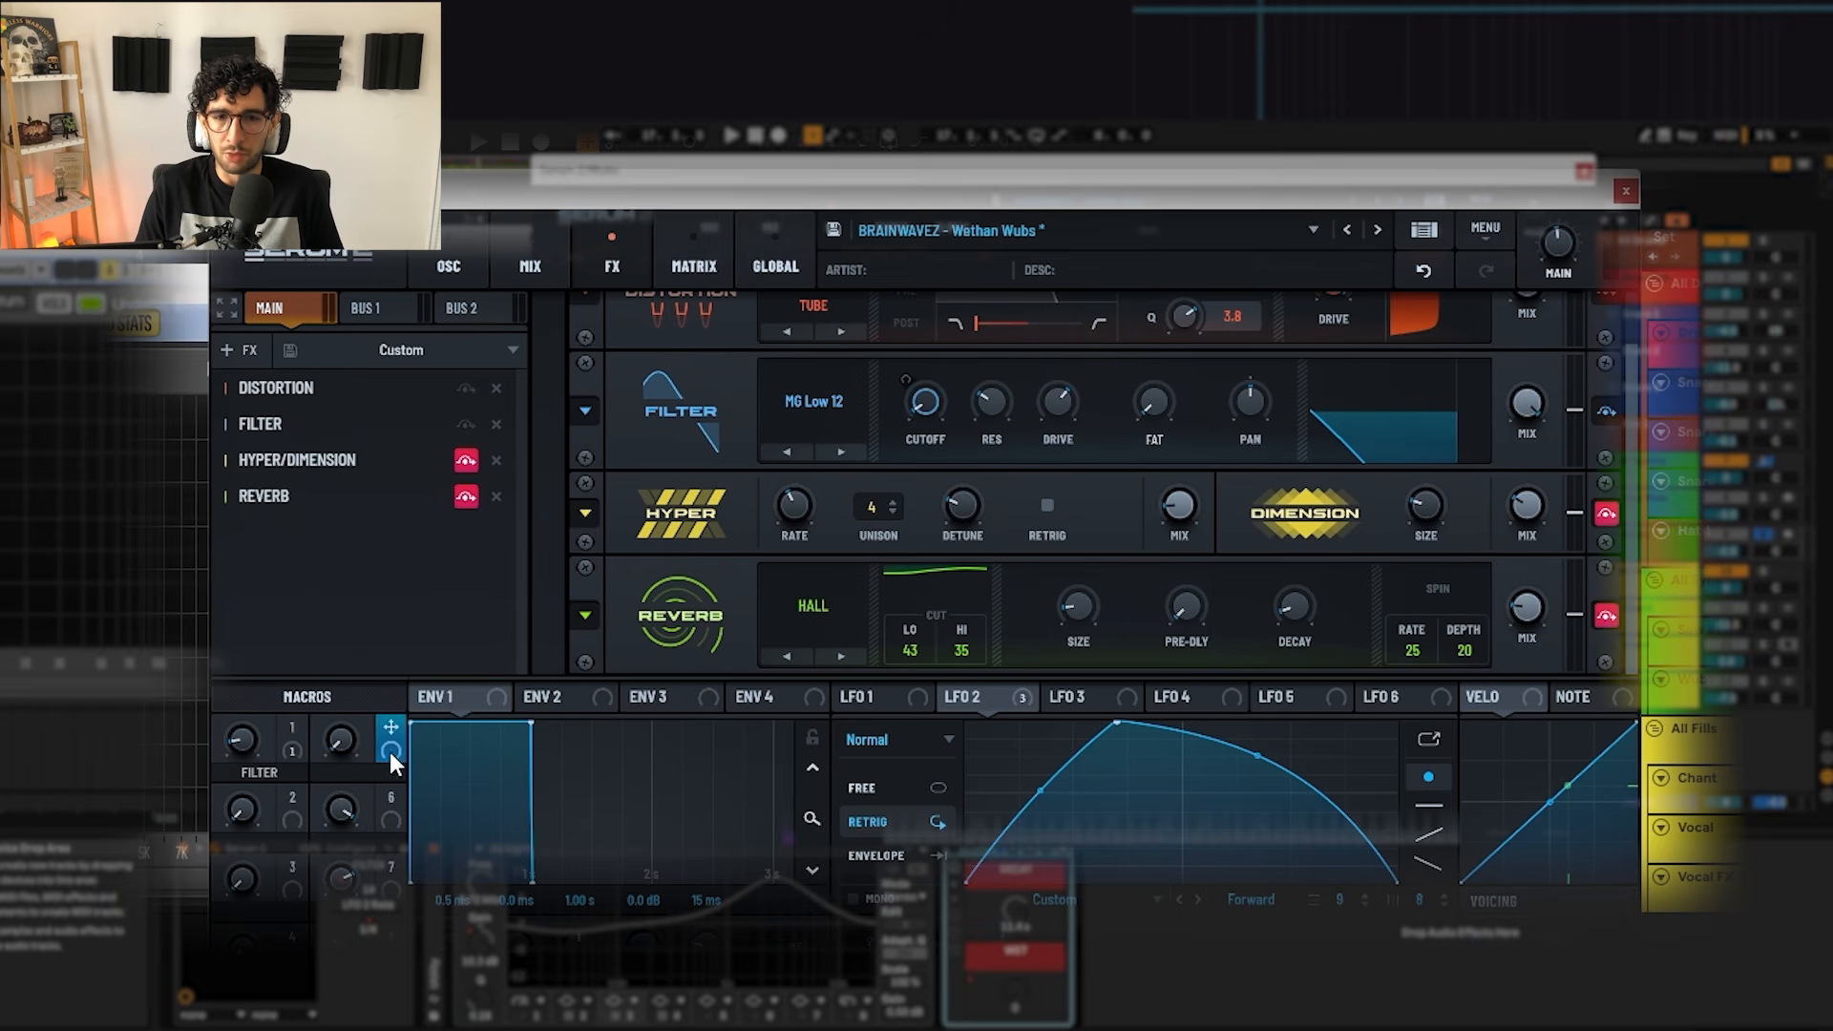
pyautogui.moveTo(382, 754); pyautogui.dragTo(796, 506)
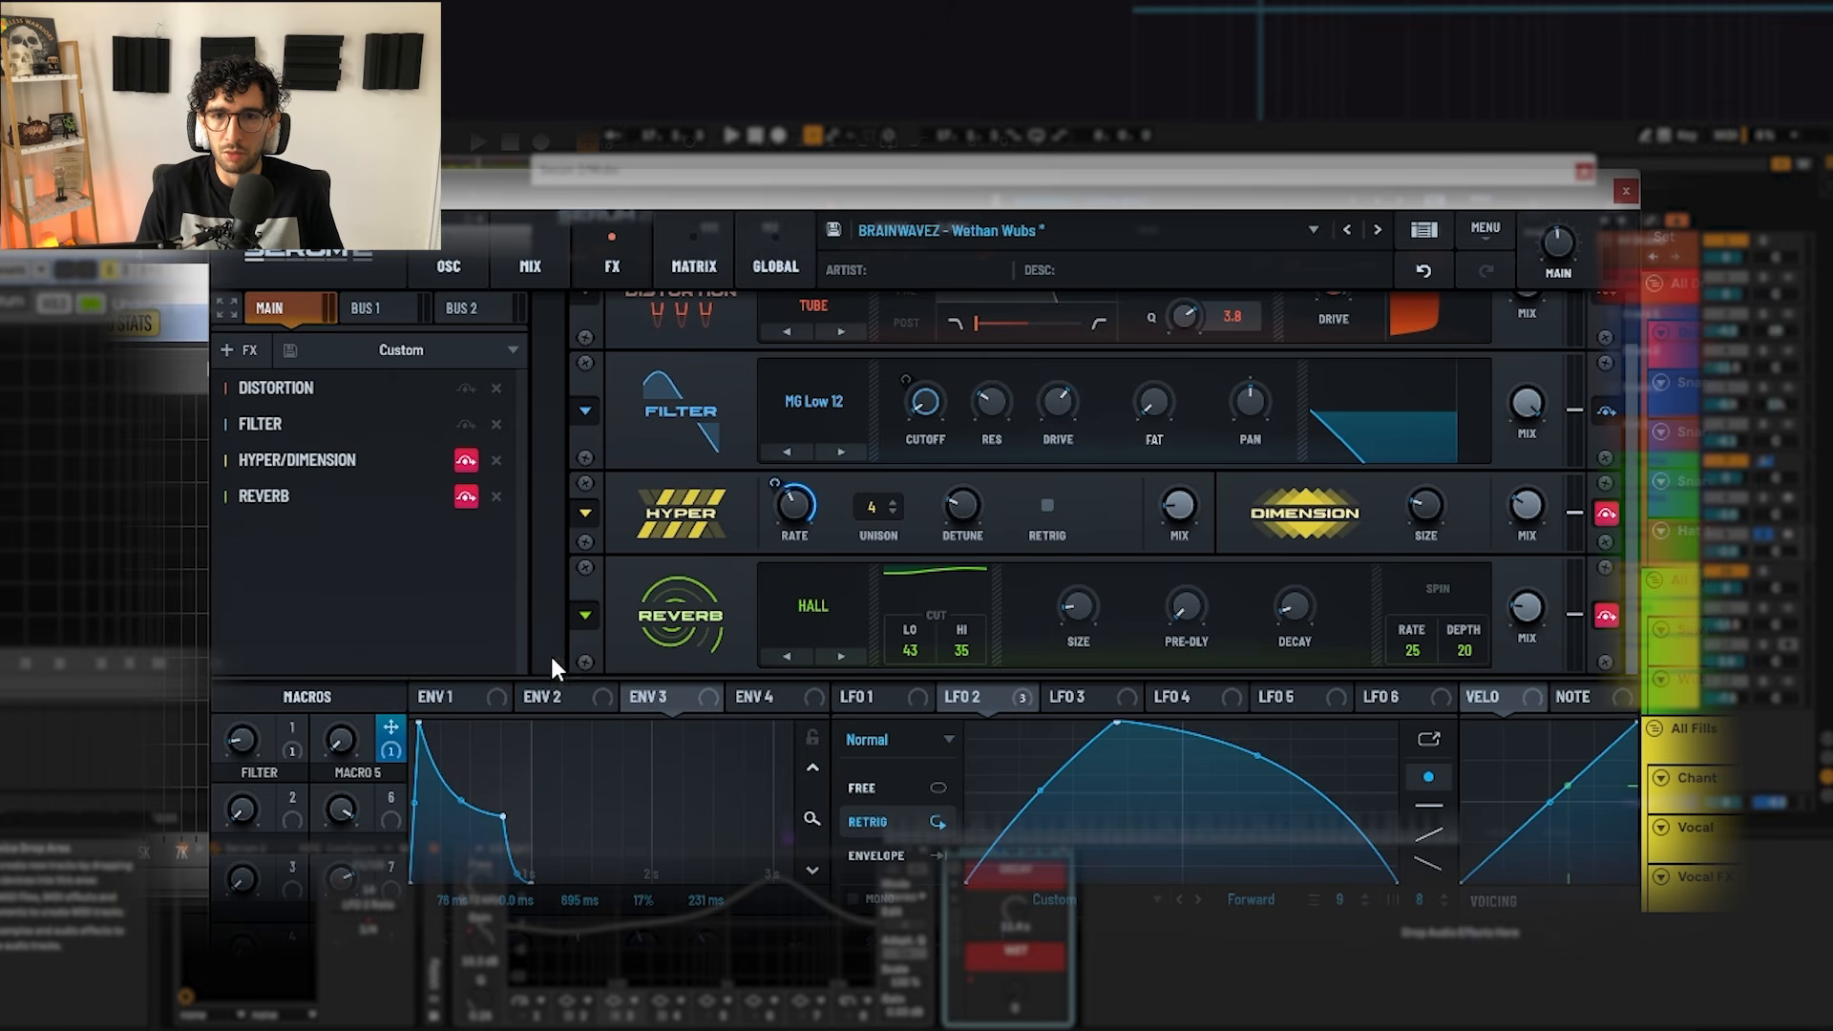
pyautogui.click(478, 706)
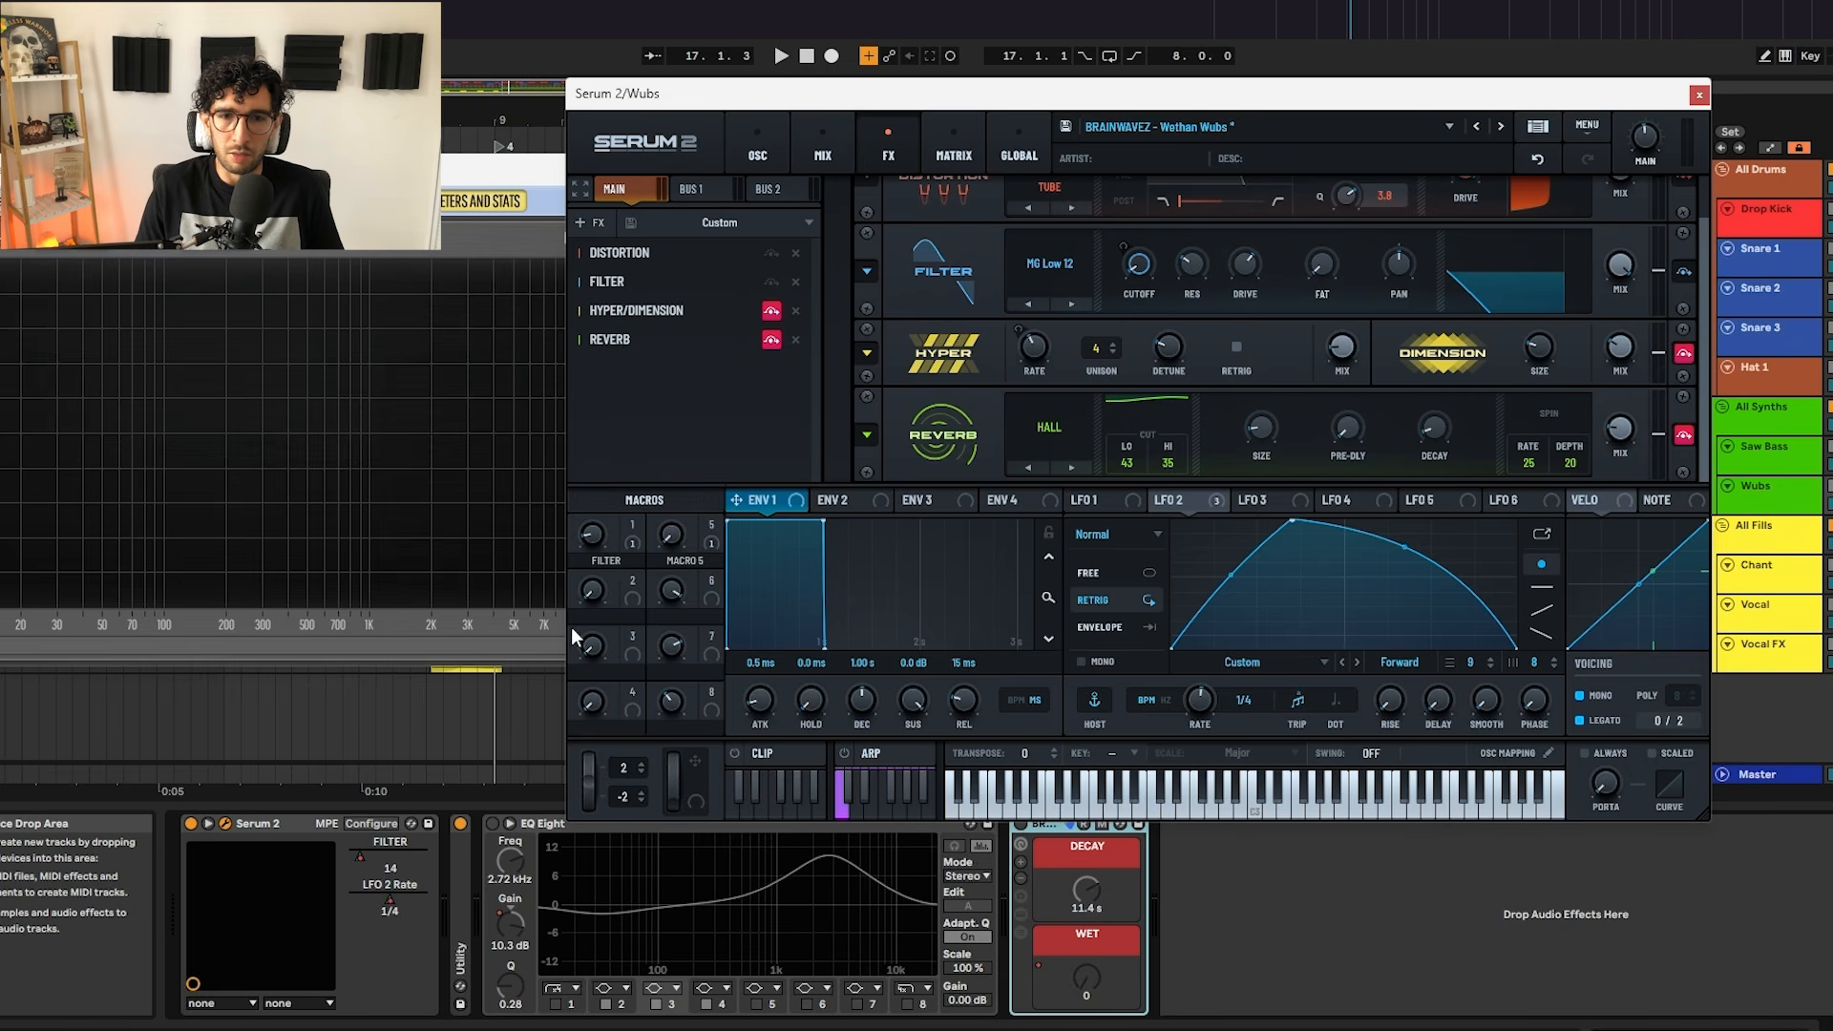
# Step: Configure the Serum 2 device on the Wubs track to expose Macro 5 as a parameter and move its slider
pyautogui.click(349, 820)
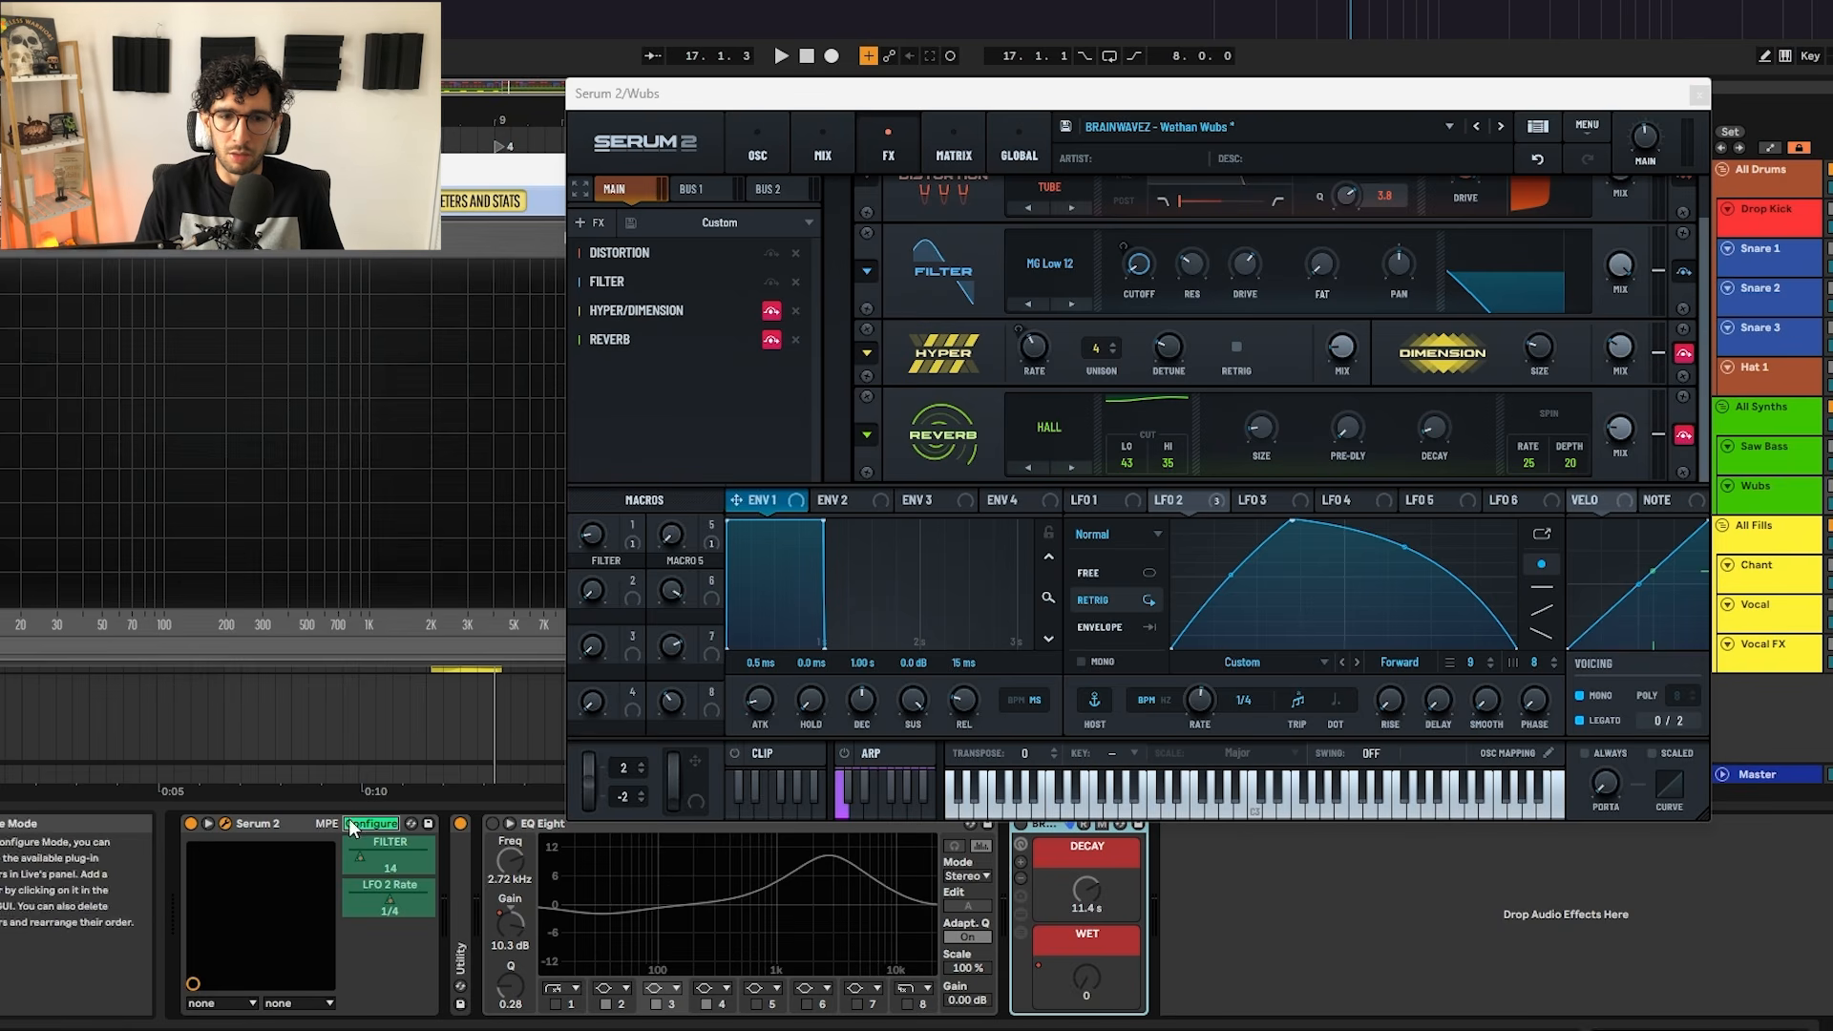
pyautogui.click(674, 533)
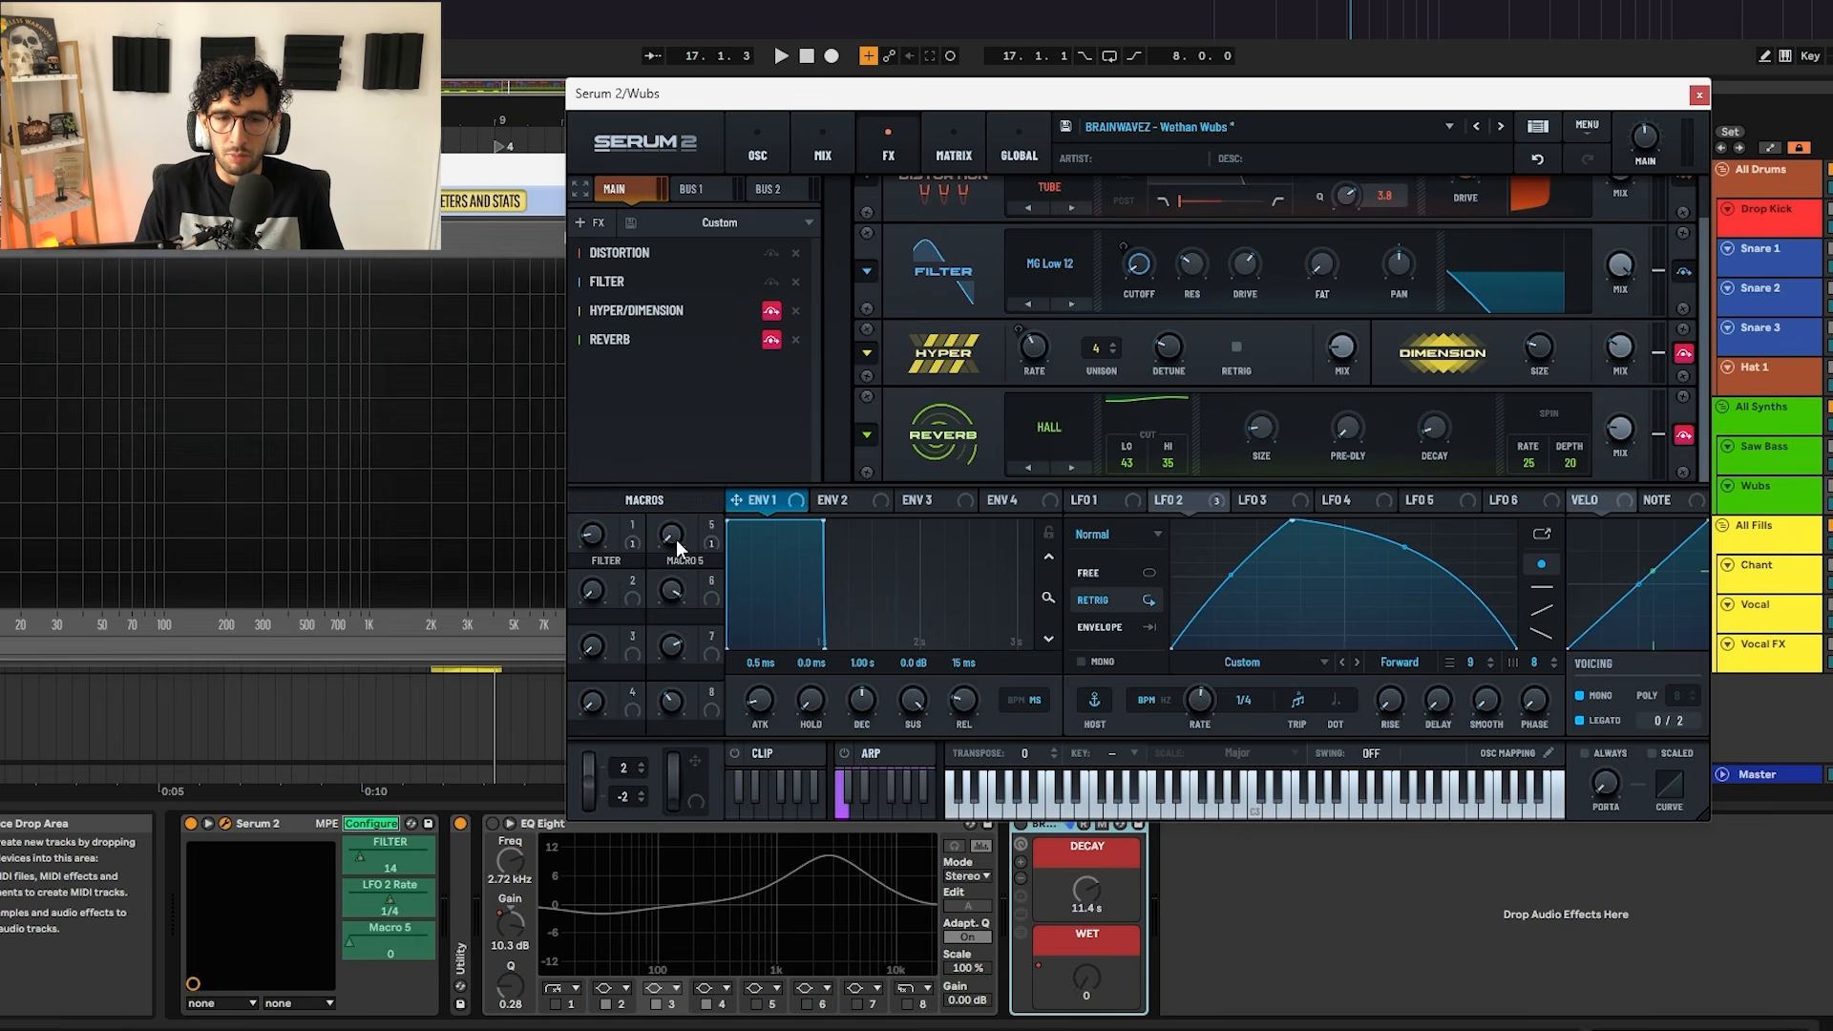
pyautogui.click(371, 822)
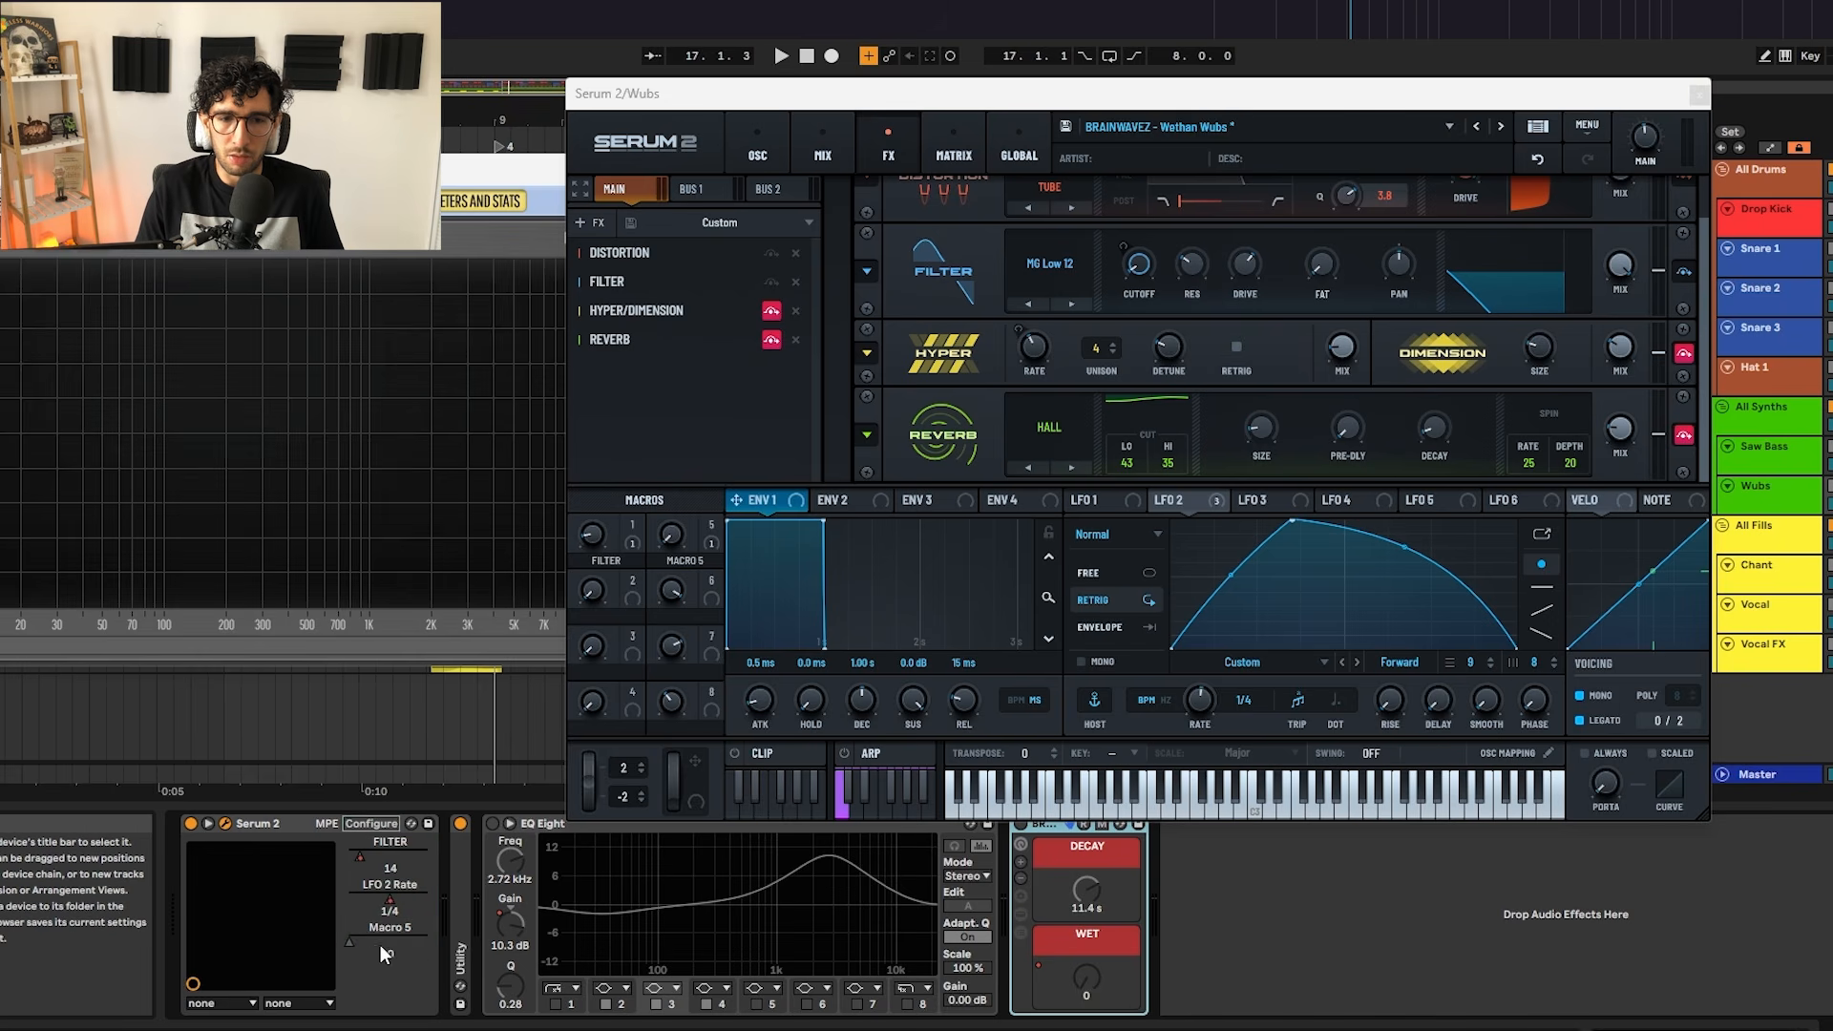
pyautogui.moveTo(380, 943); pyautogui.dragTo(365, 942)
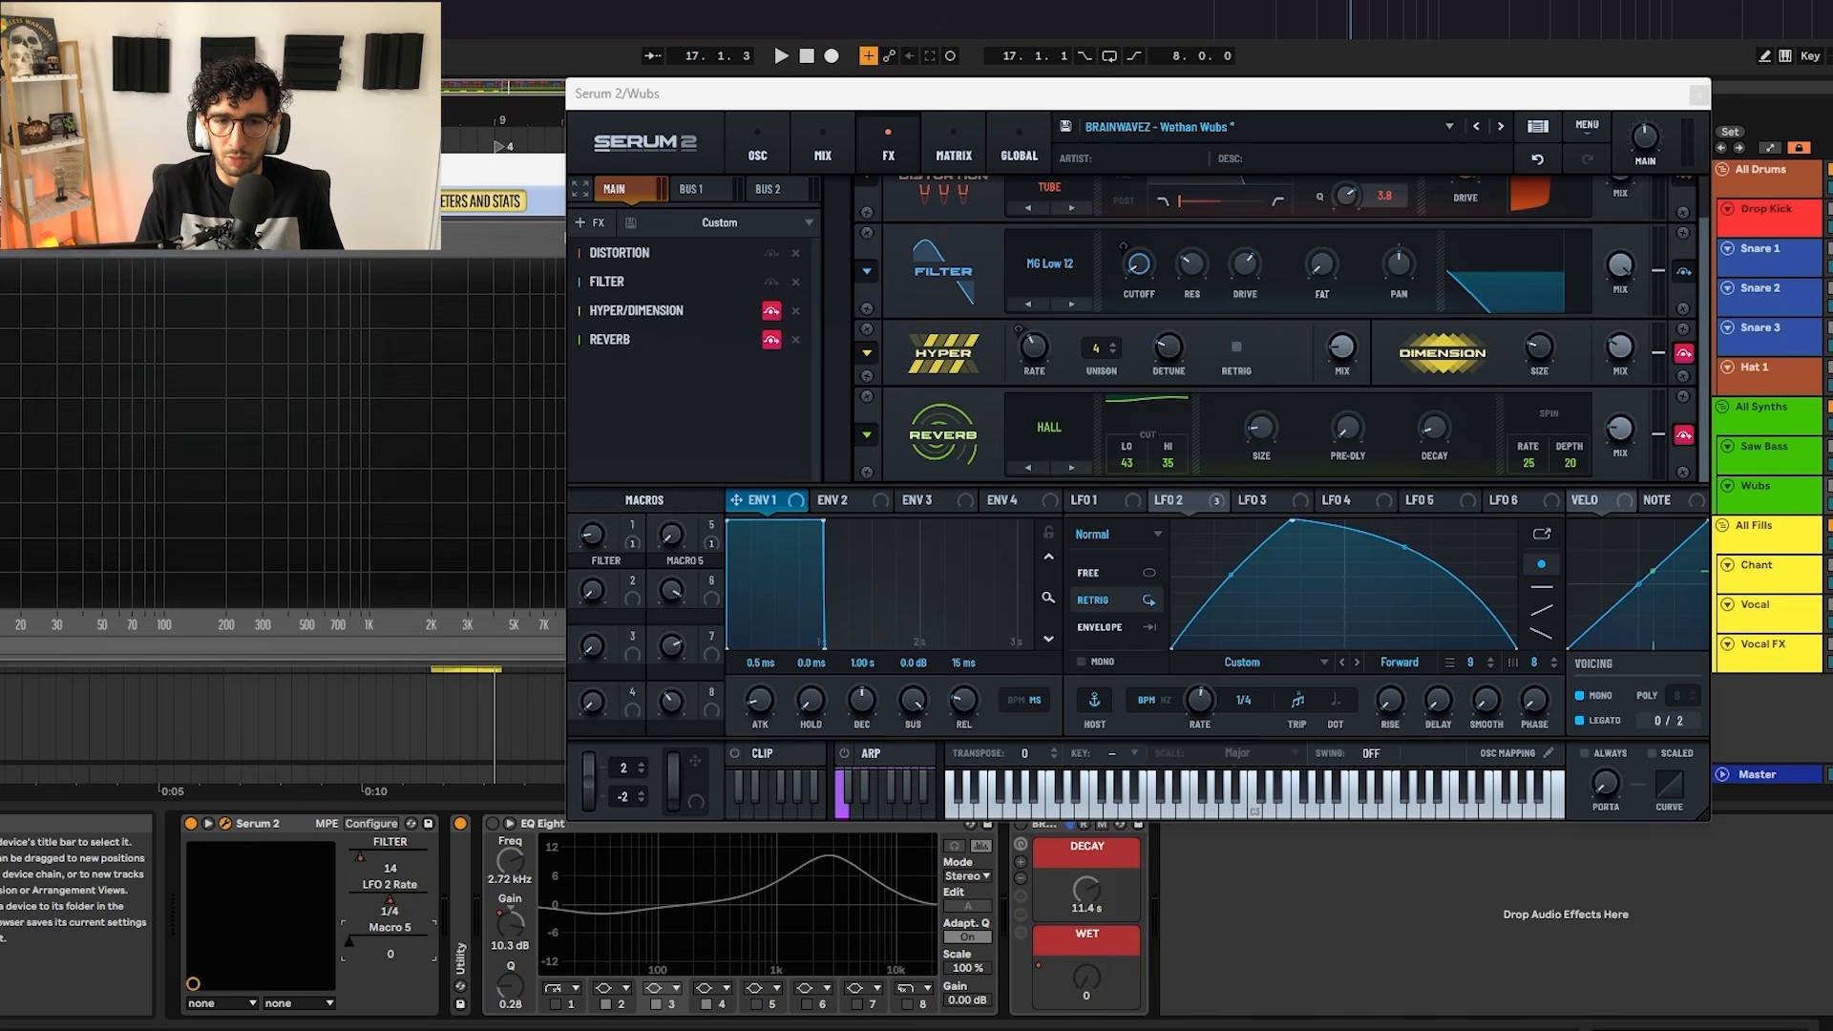
# Step: Remove Macro 5 from the configured parameters of the Serum 2 device on the Wubs track
pyautogui.click(372, 822)
pyautogui.click(382, 927)
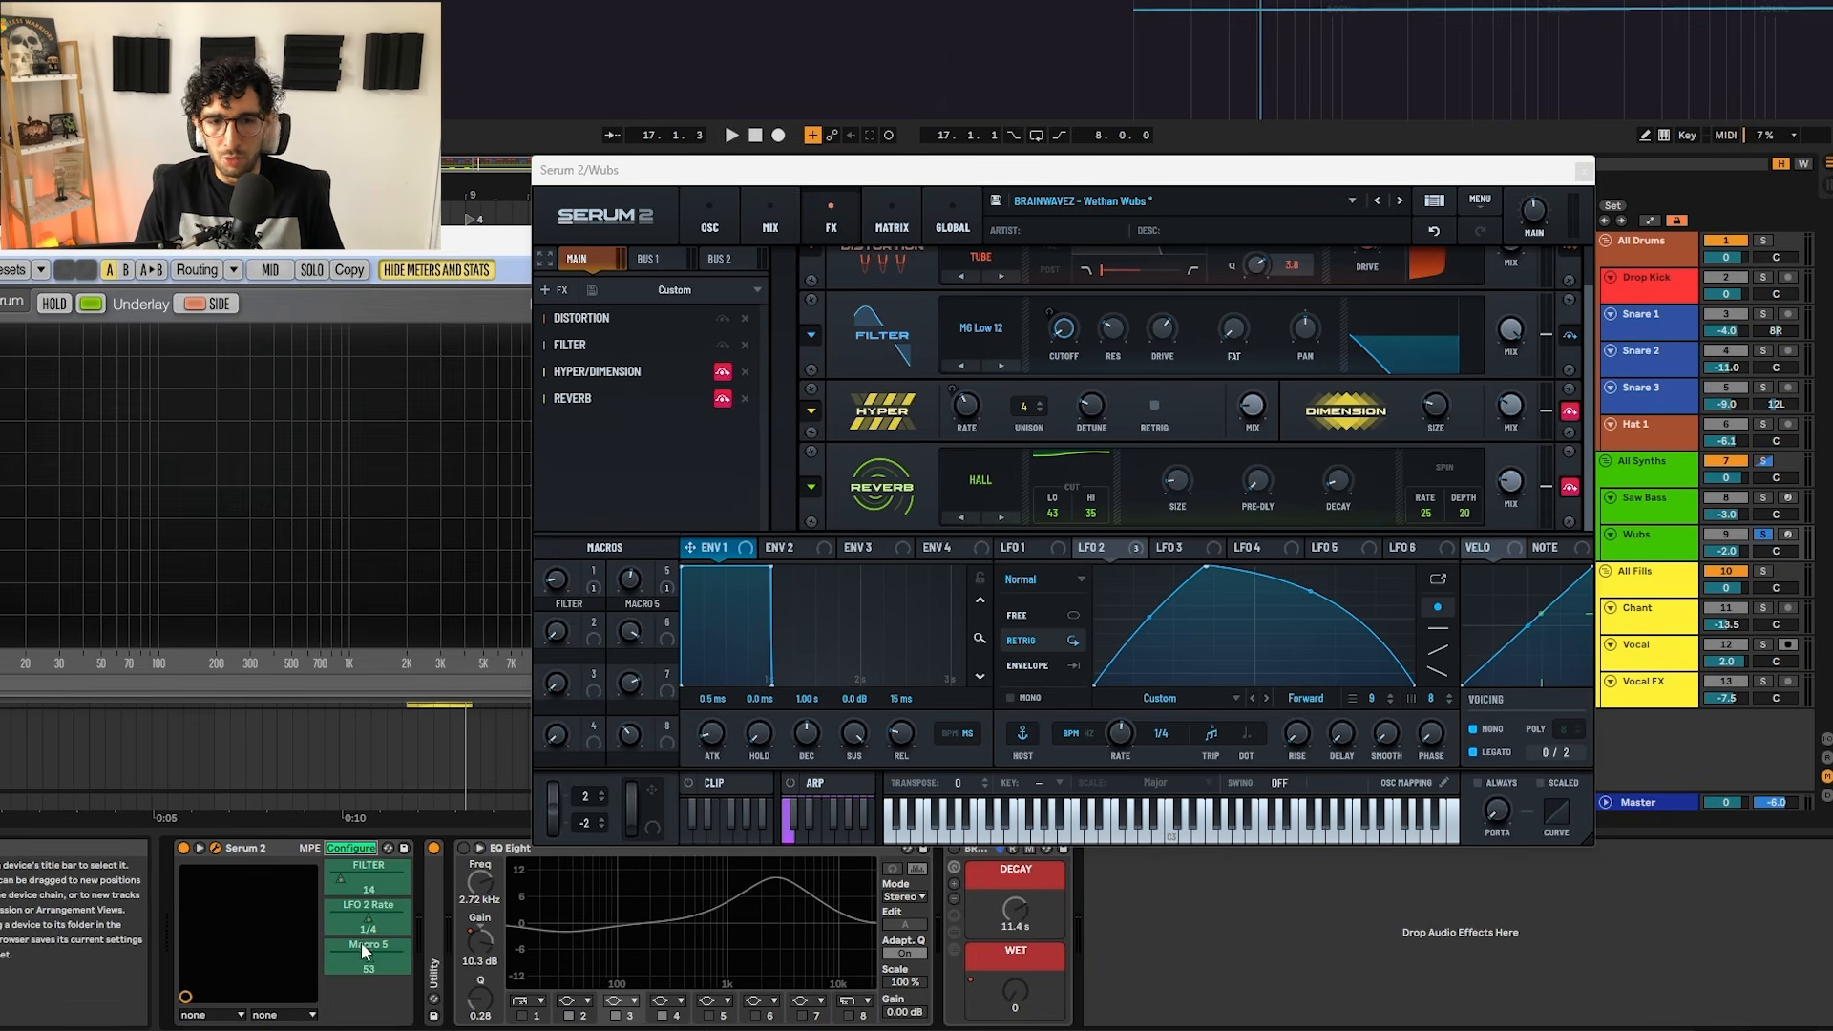
pyautogui.press('Delete')
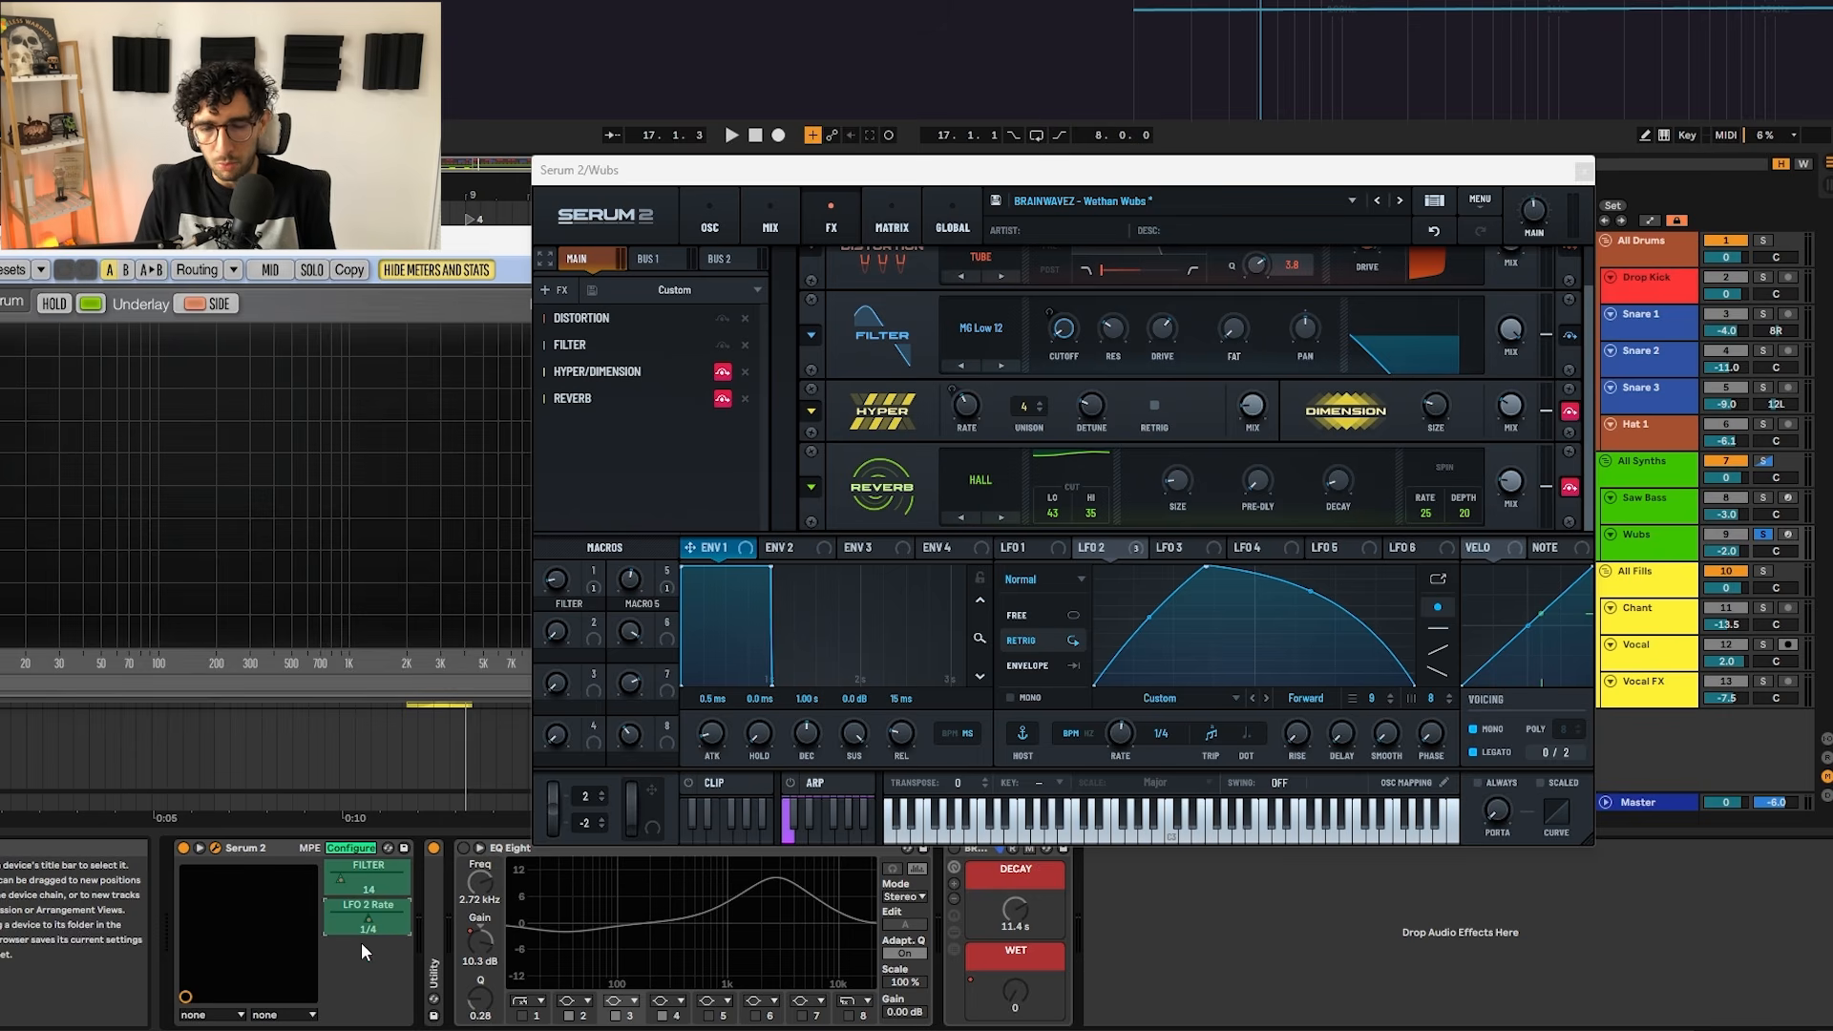
pyautogui.click(364, 848)
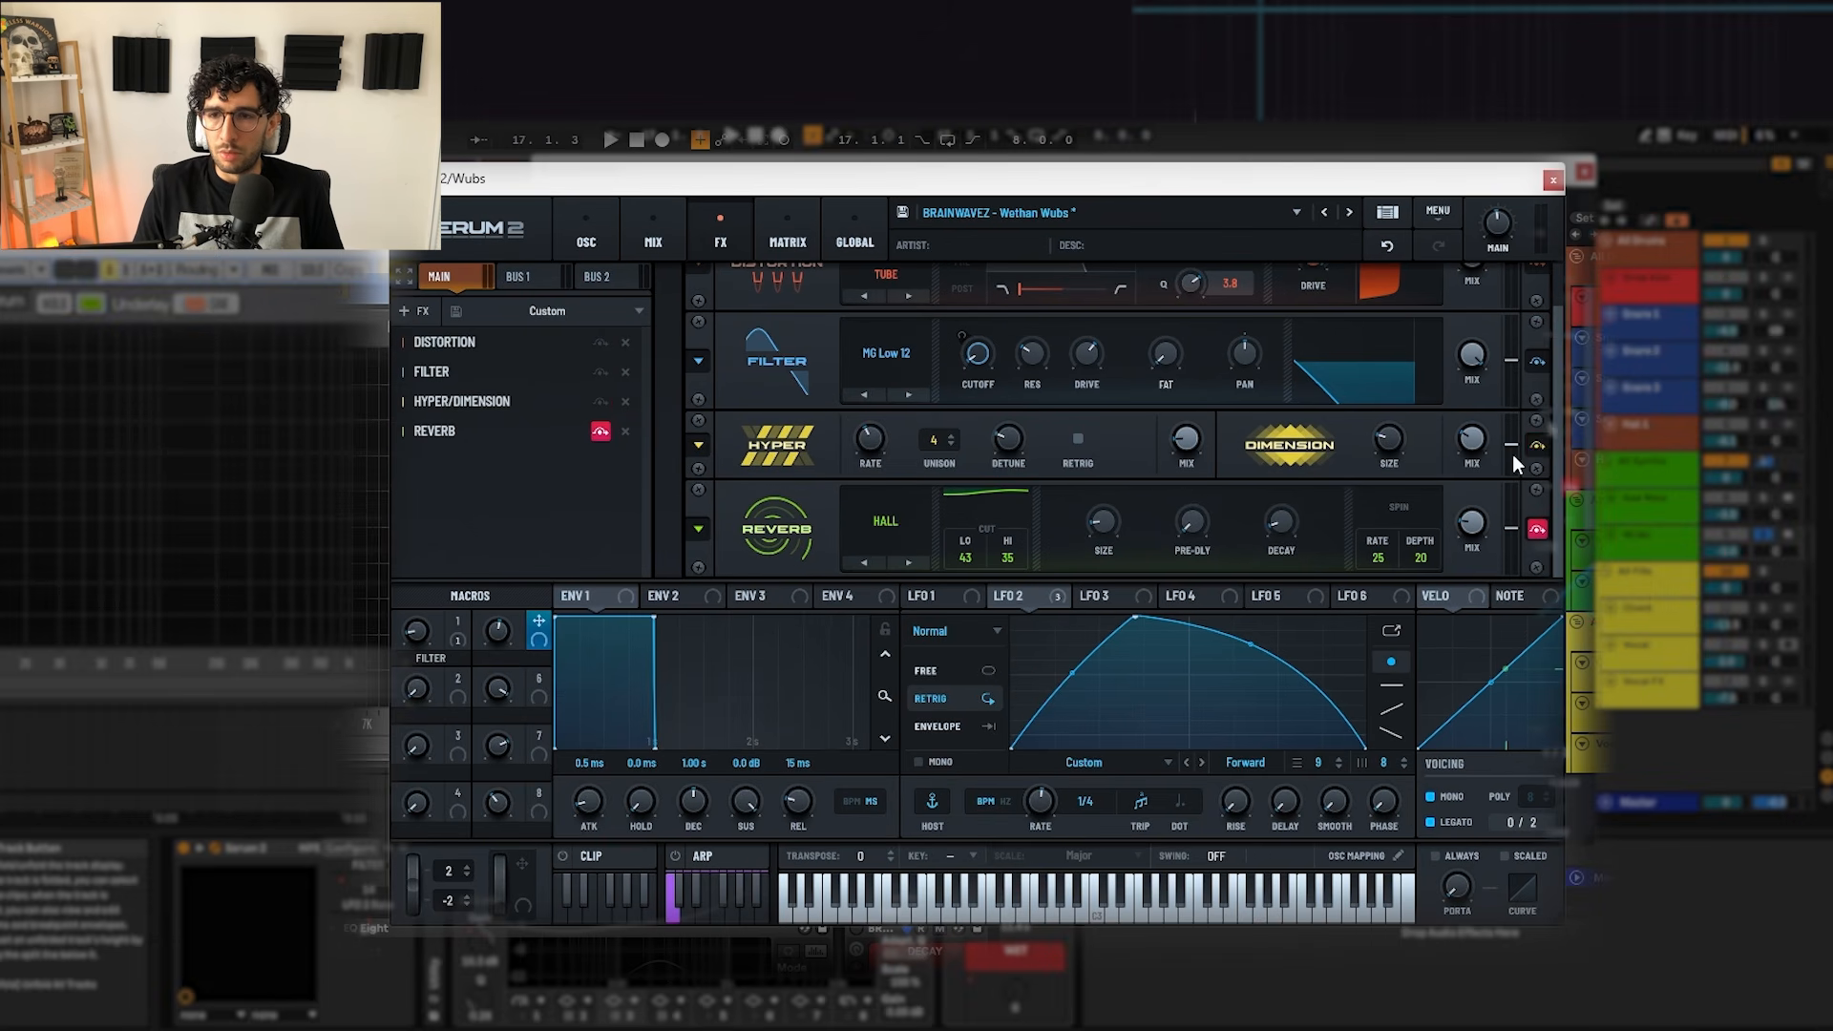
# Step: Enable the Hyper/Dimension and Hall reverb effects in the Wubs patch, playing the bass to audition them
pyautogui.moveTo(1478, 444)
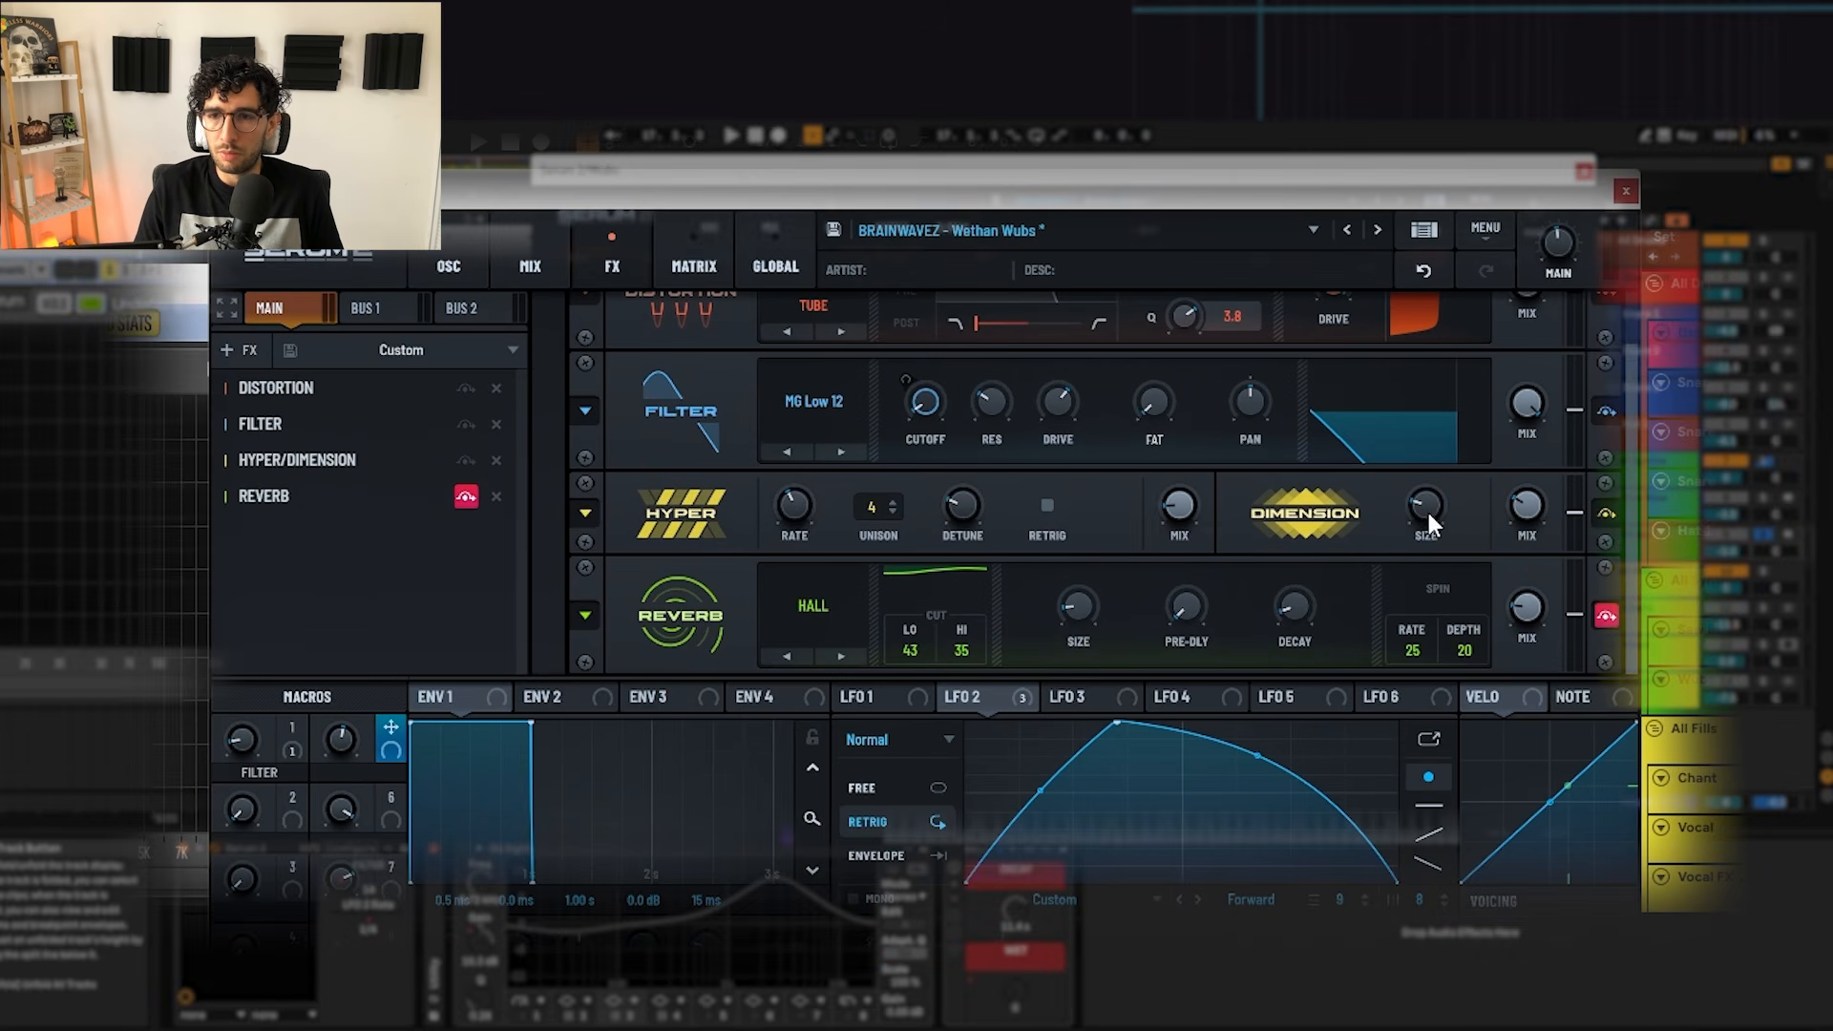
pyautogui.press('space')
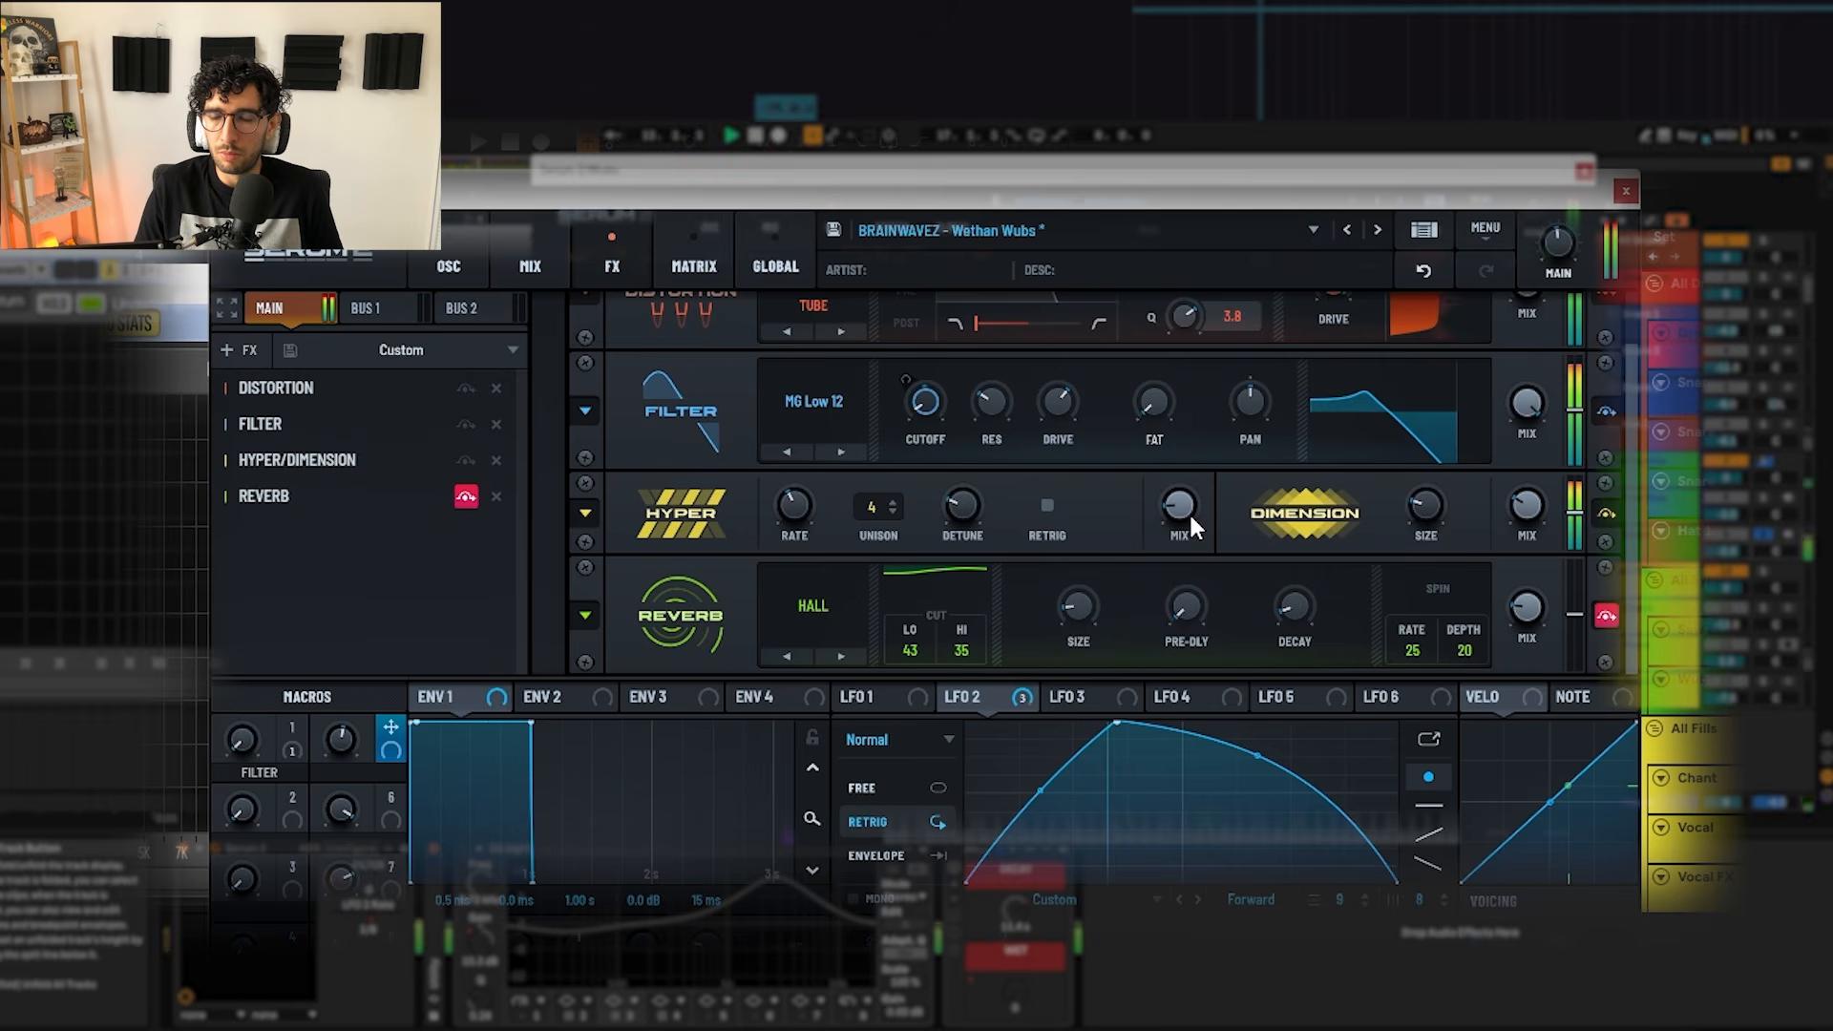
pyautogui.press('space')
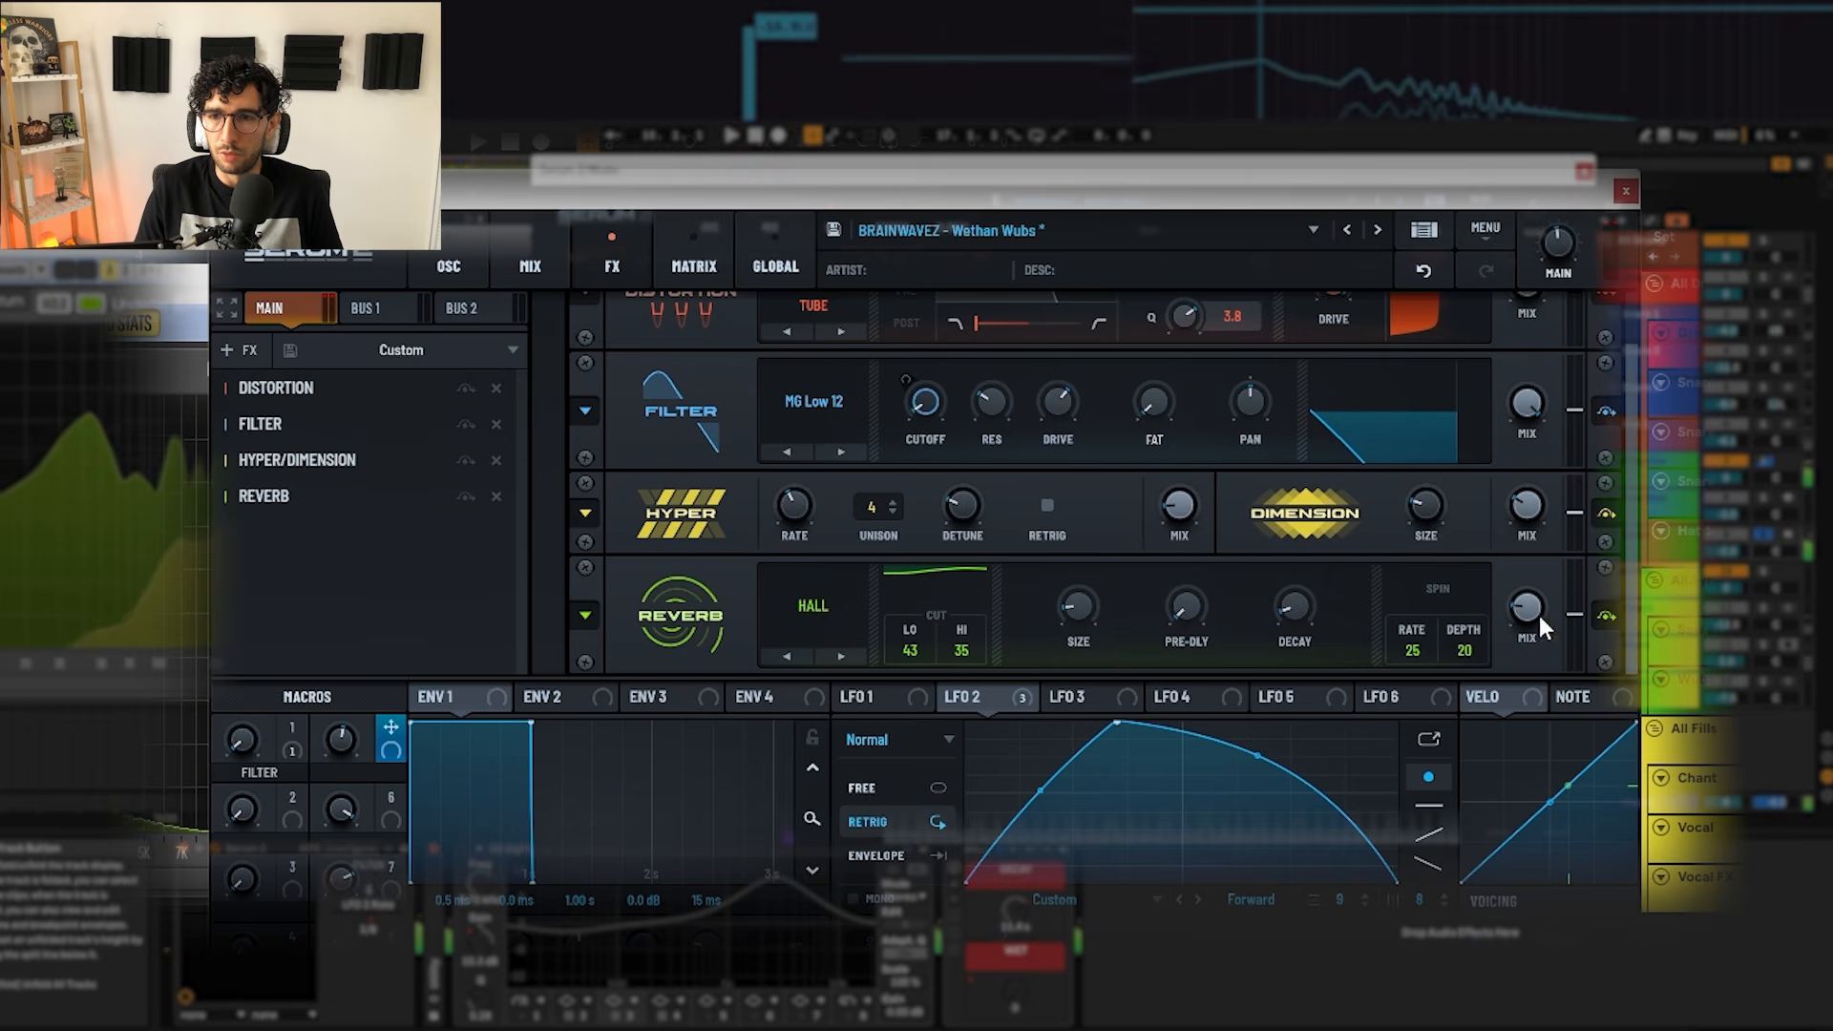
pyautogui.press('space')
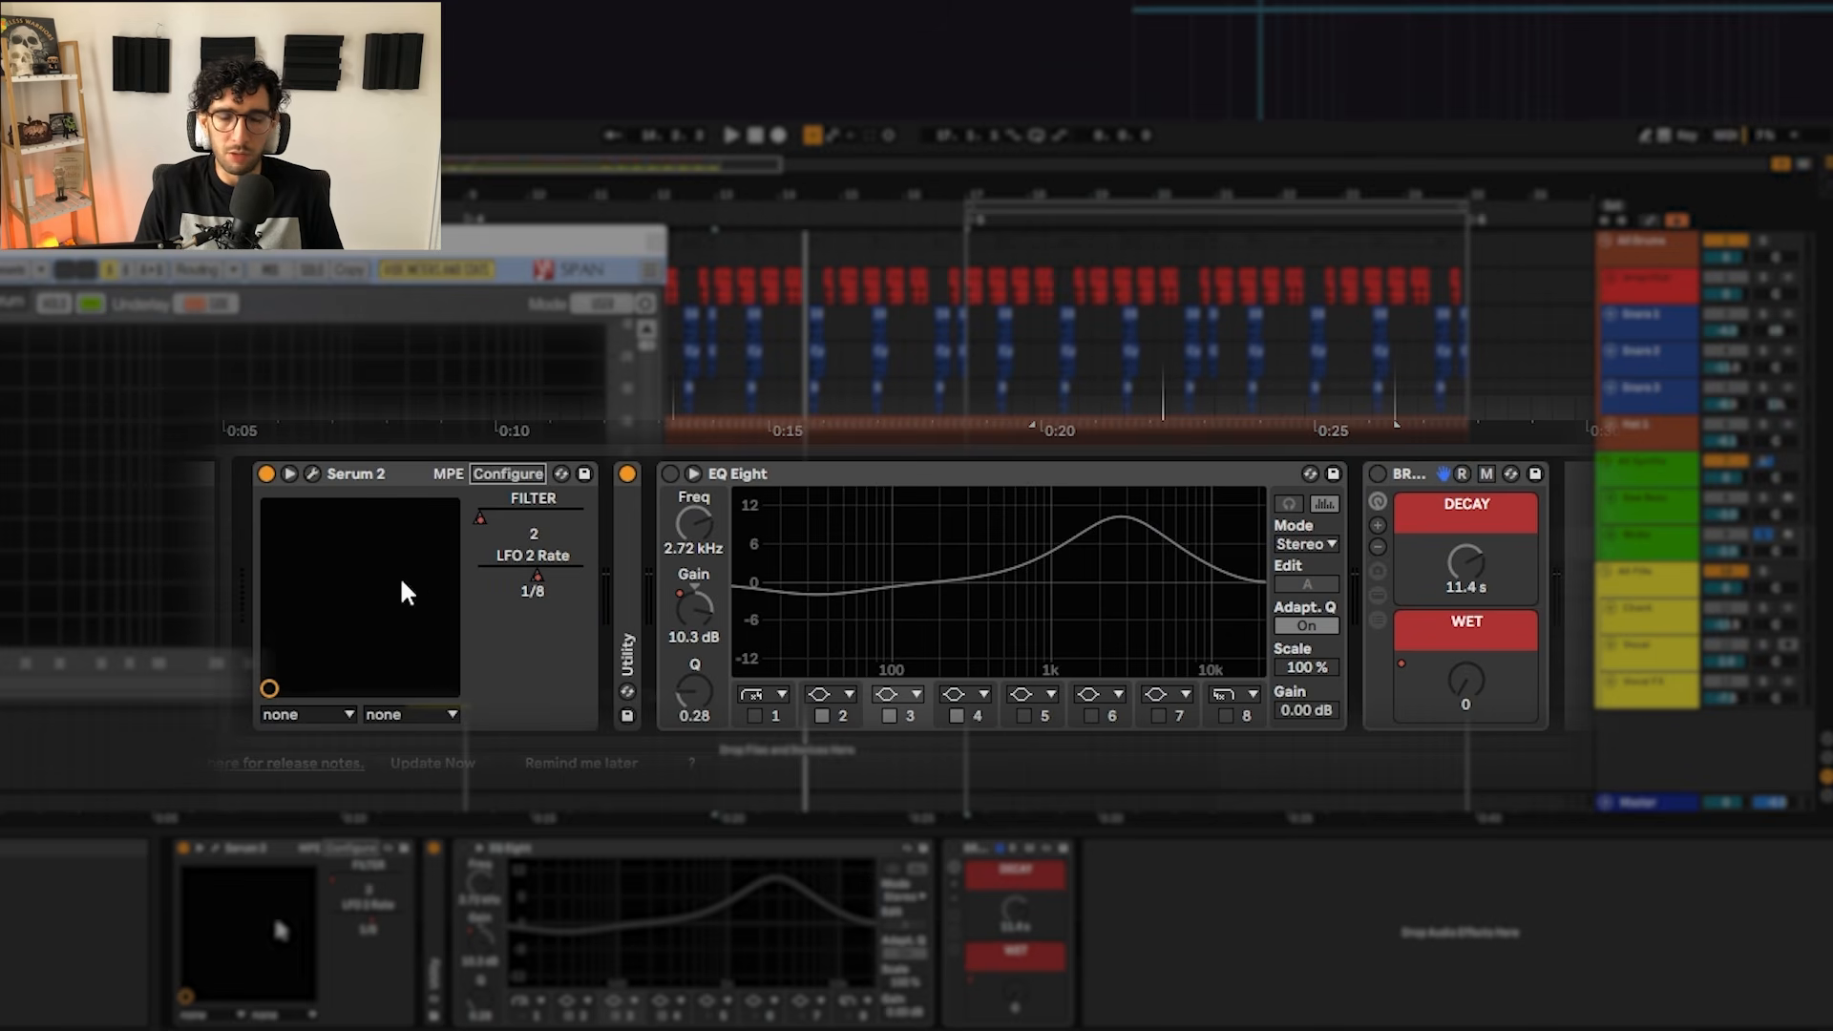
# Step: Enable EQ Eight on the Wubs track, play the result, and enable the rack with the Decay and Wet macros
pyautogui.click(670, 473)
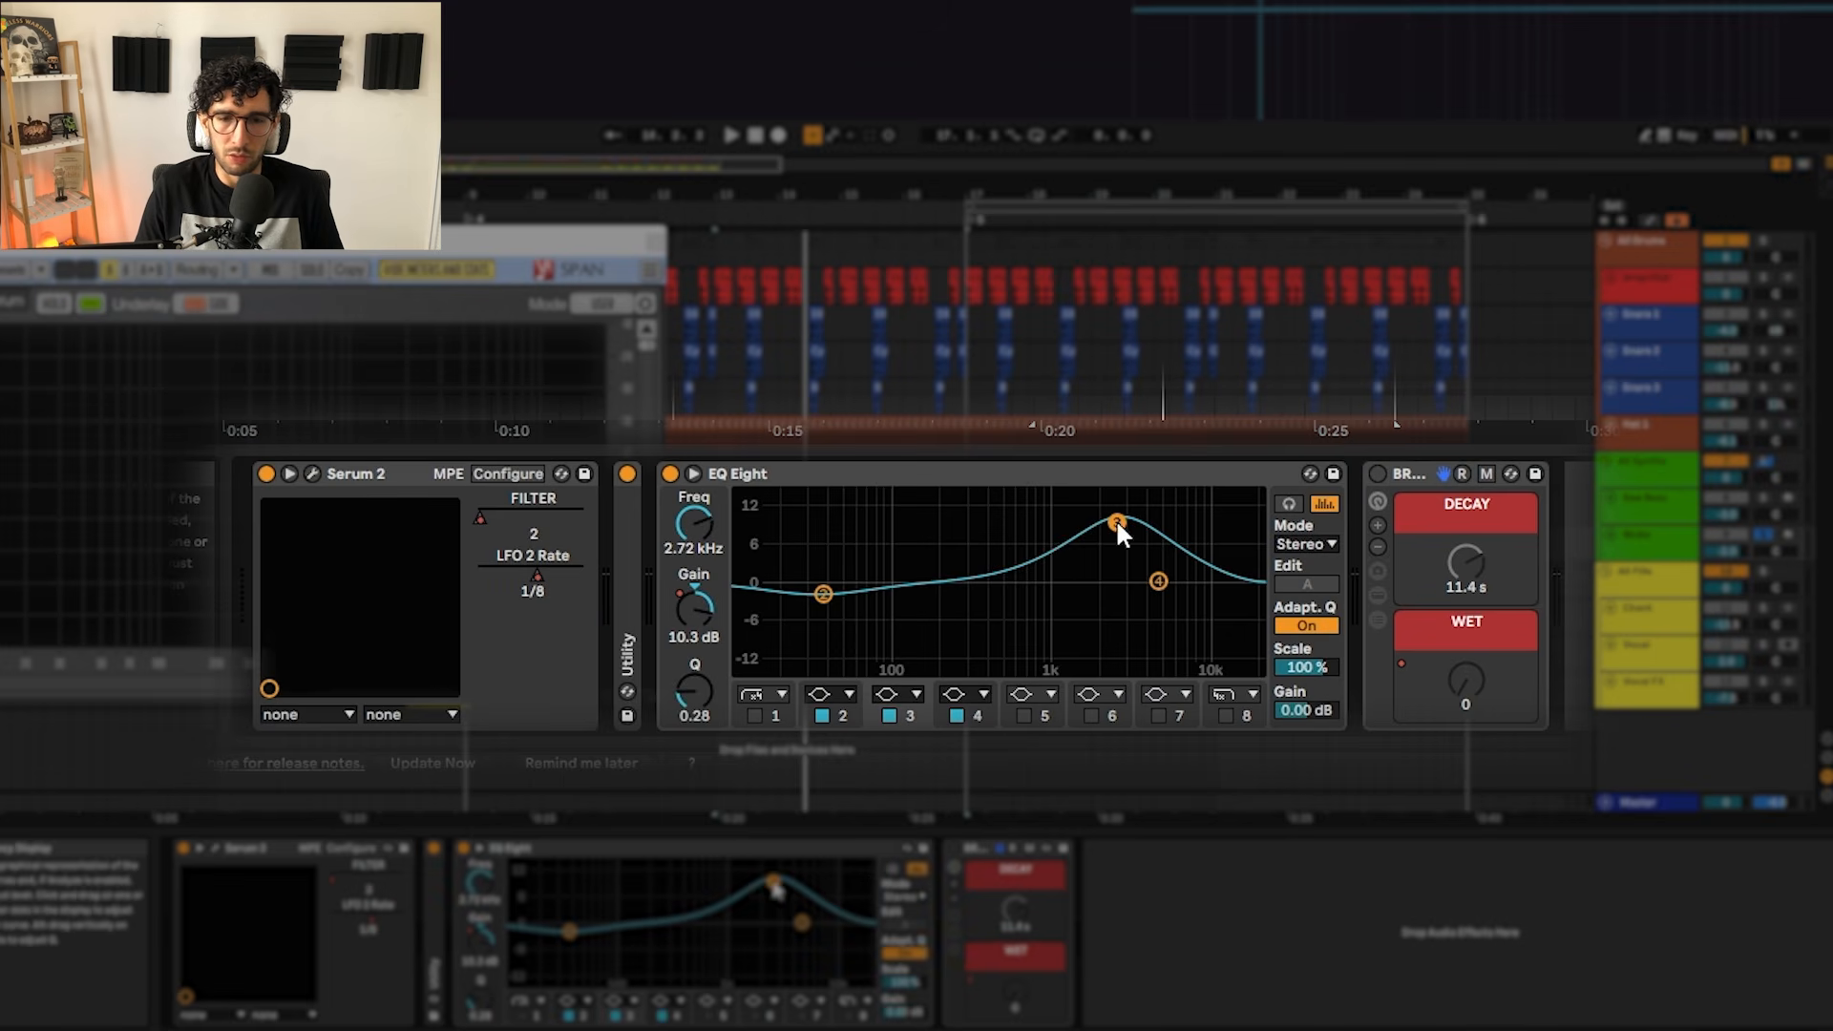
pyautogui.press('space')
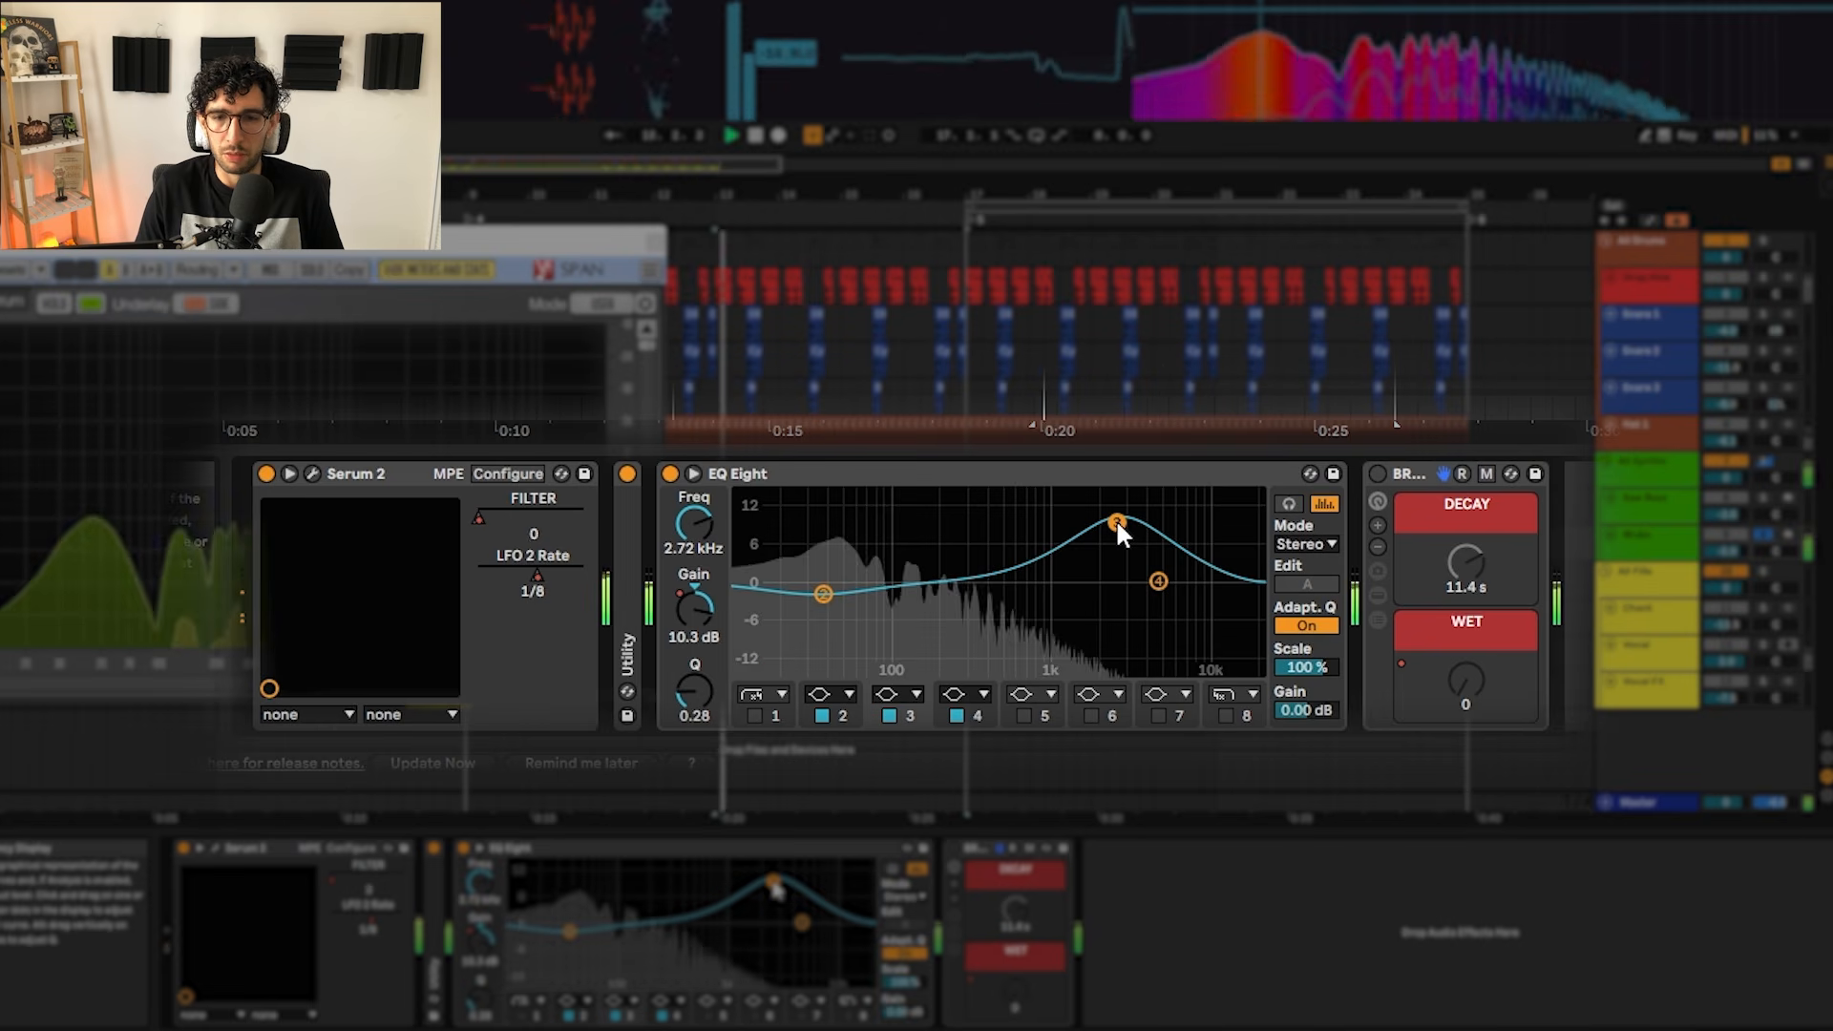
pyautogui.press('space')
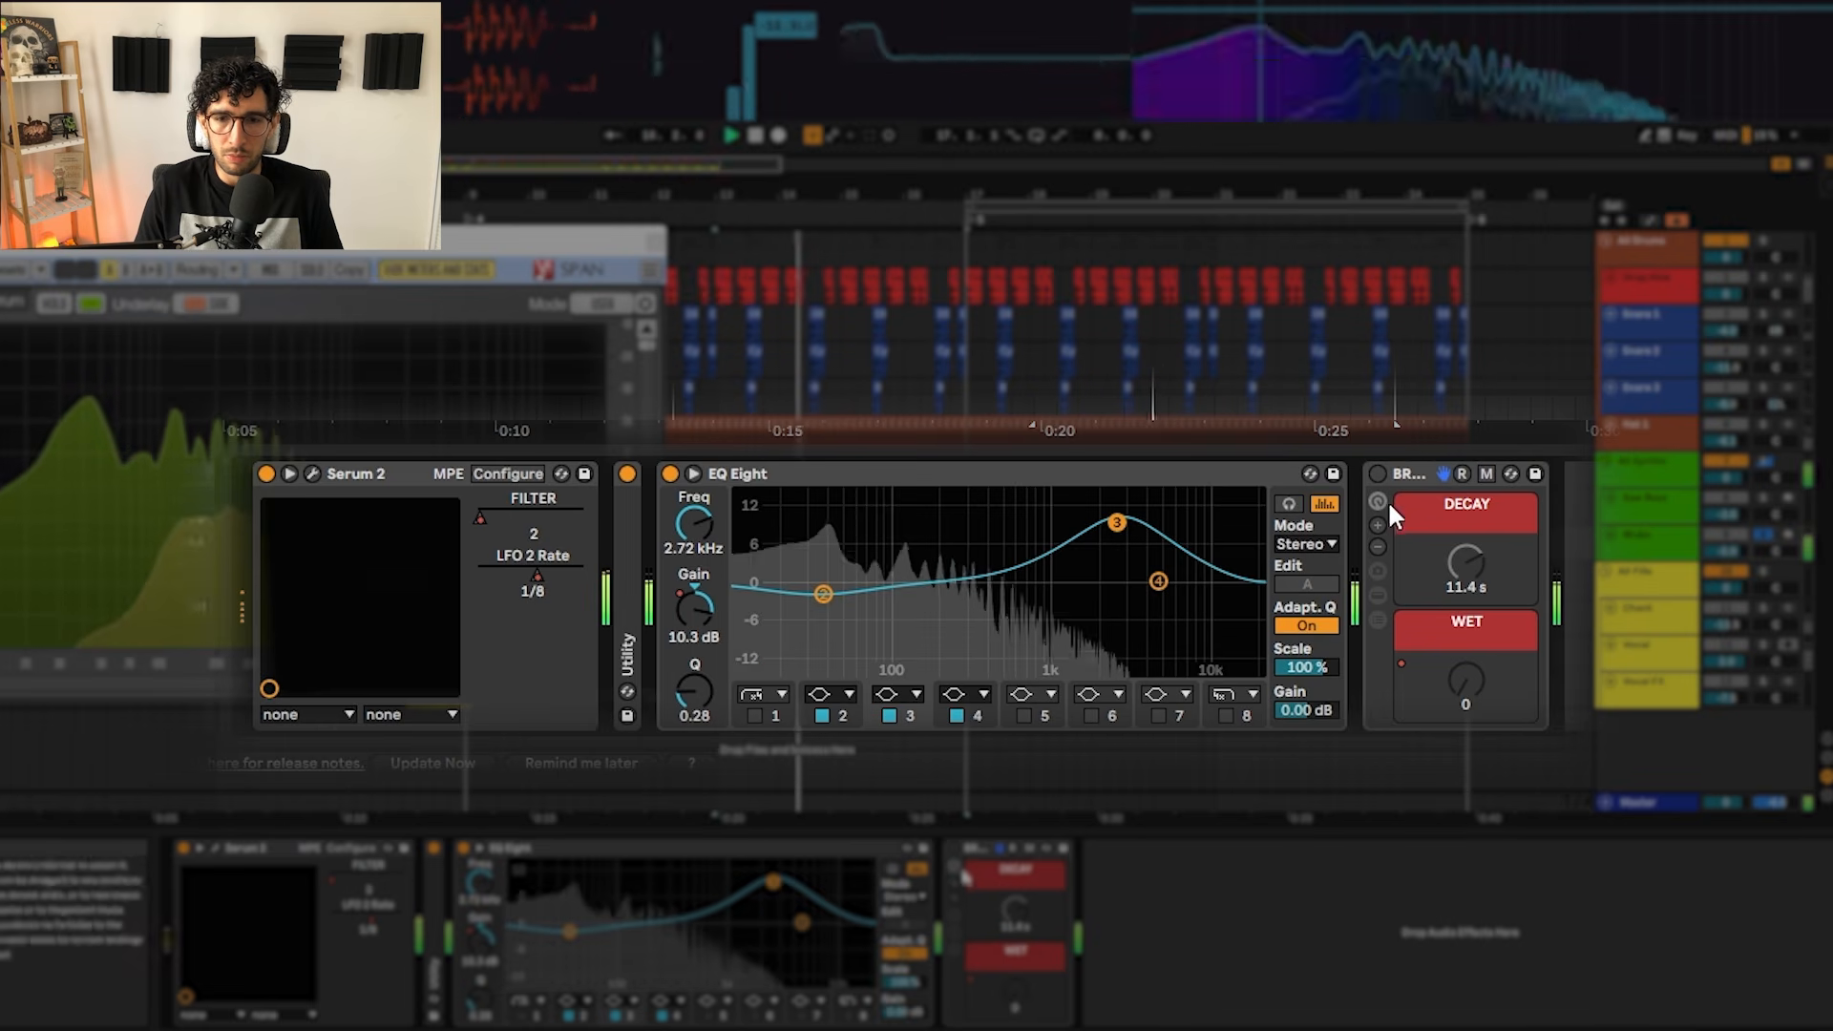
pyautogui.click(1377, 474)
# Step: Show the rack's WET automation on the Wubs track and play its rise from bar 15.4 into bar 17
pyautogui.press('a')
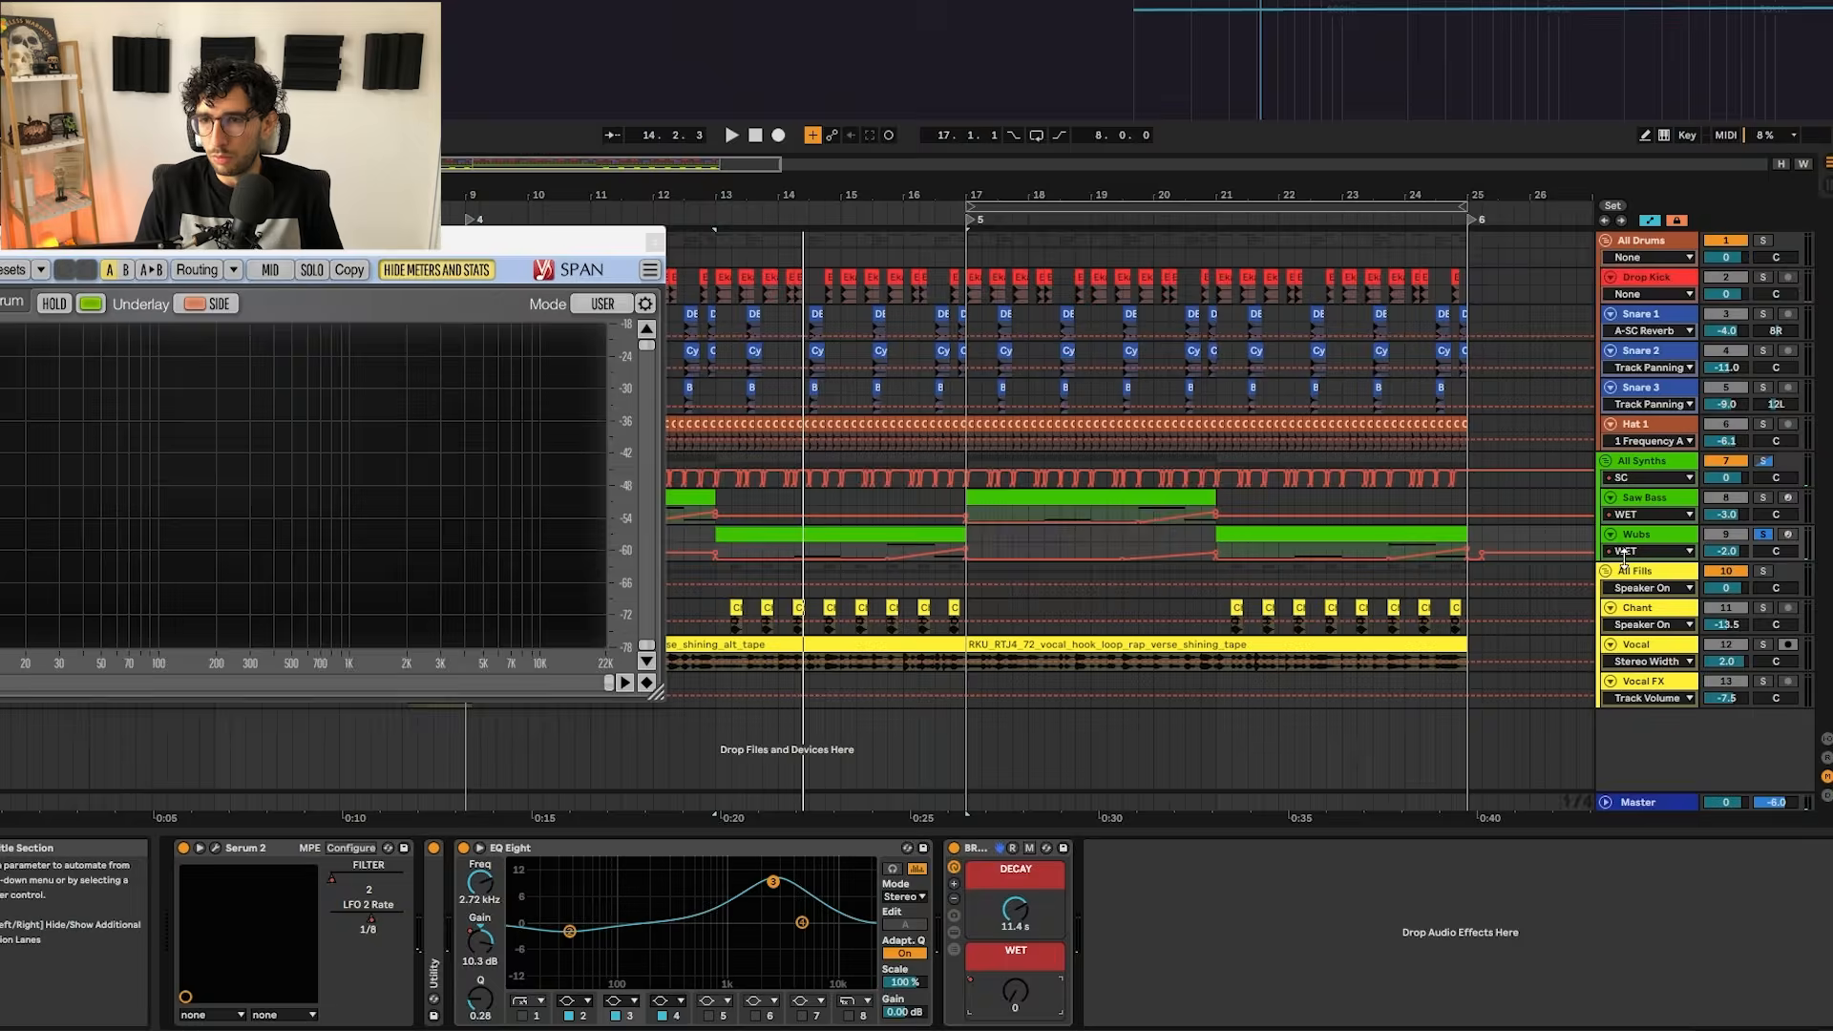
pyautogui.scroll(5, 998, 563)
pyautogui.scroll(4, 918, 615)
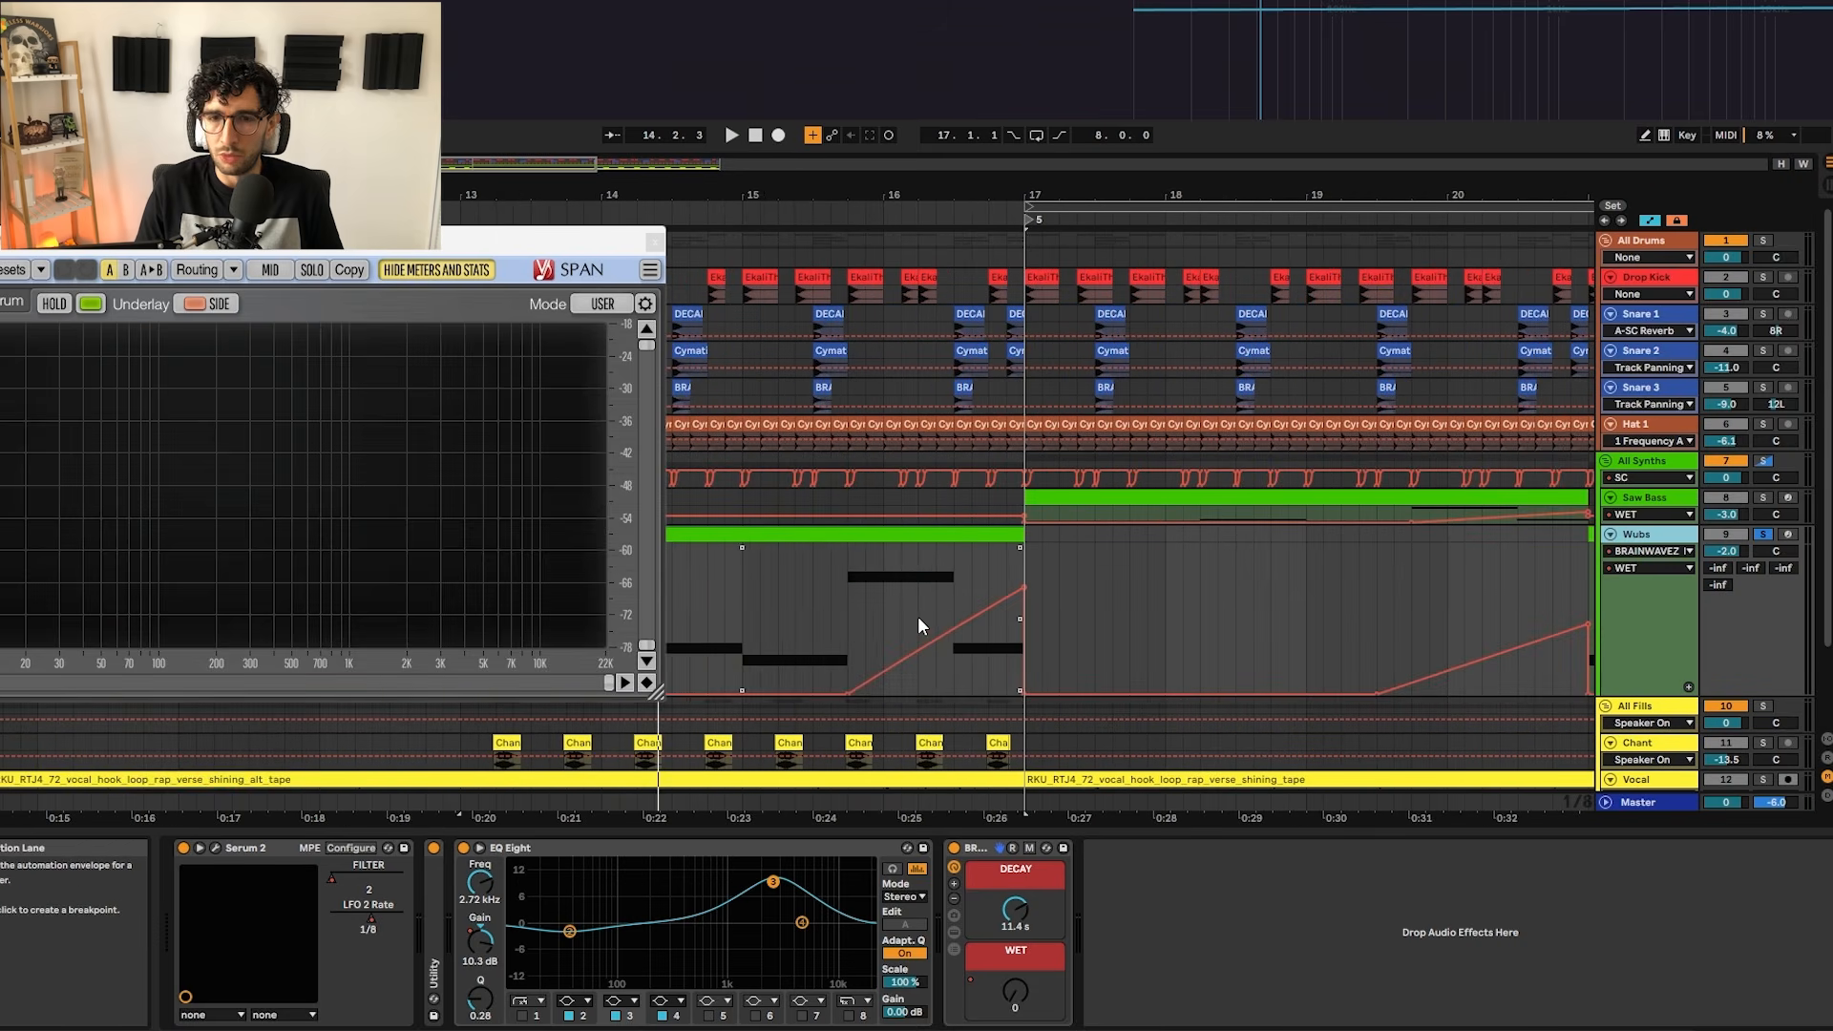
pyautogui.click(845, 594)
pyautogui.scroll(-4, 846, 594)
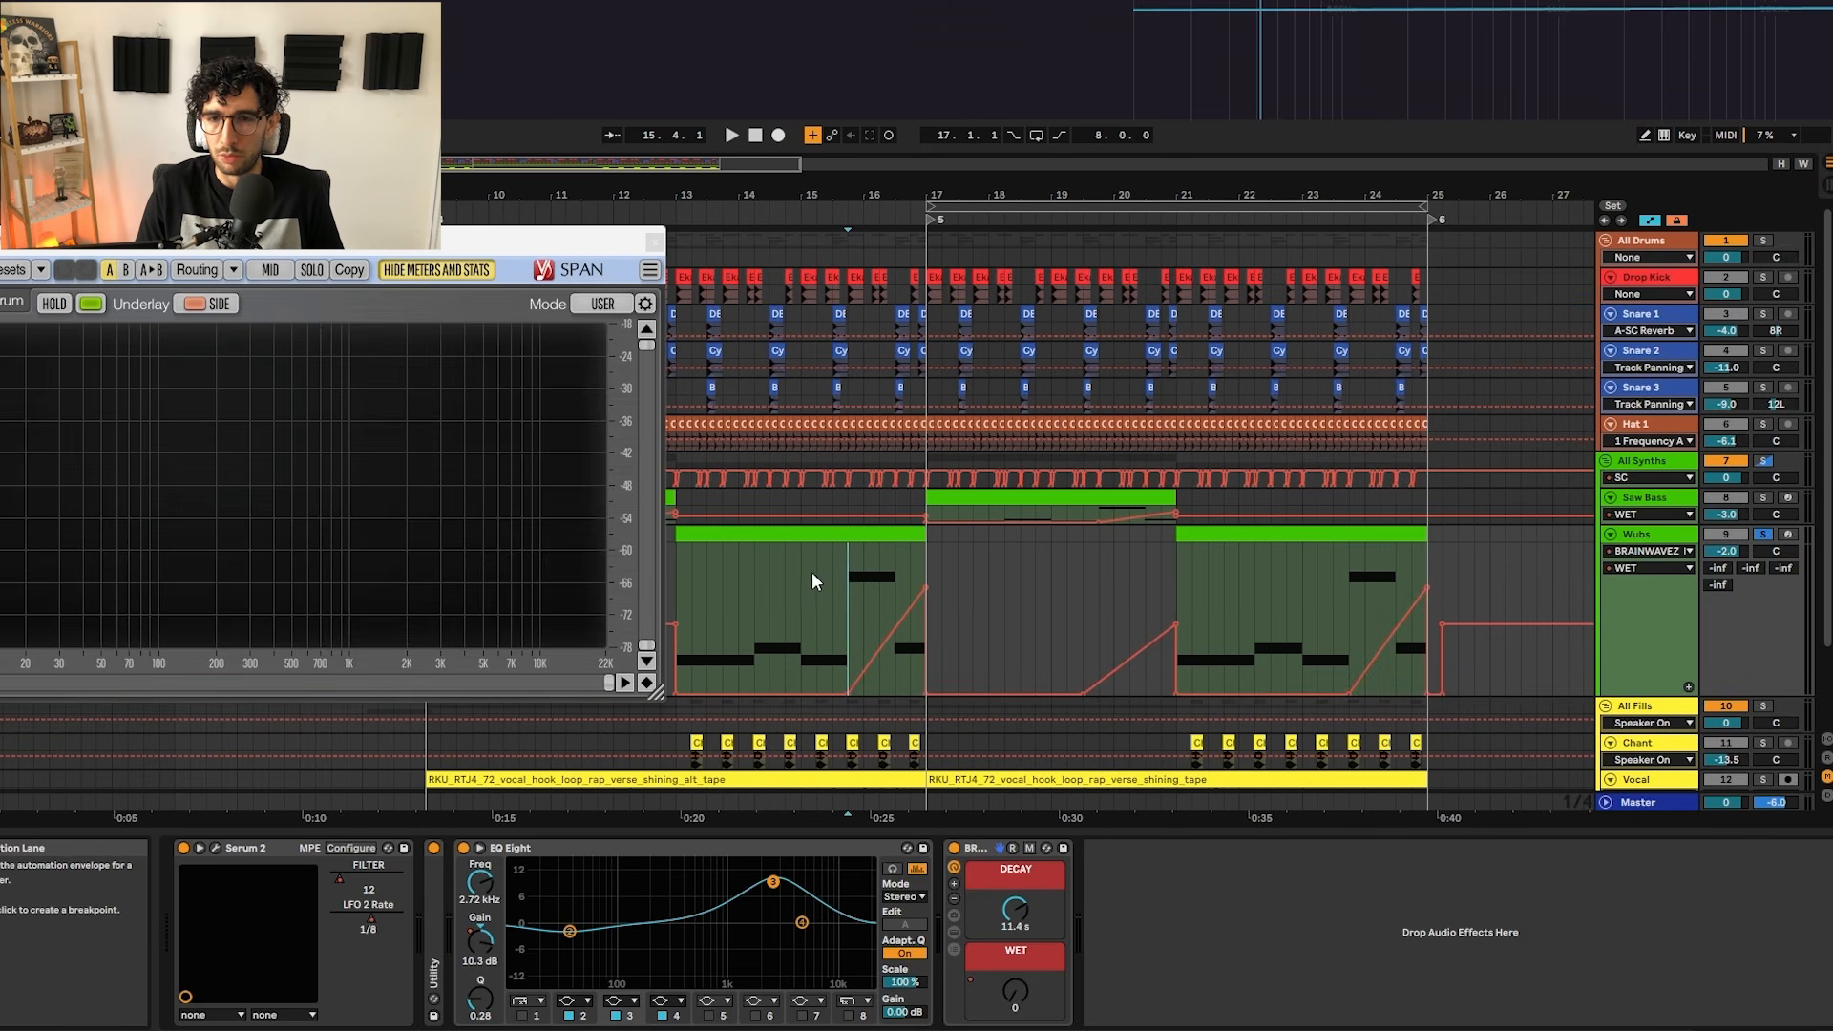
pyautogui.scroll(4, 853, 582)
pyautogui.press('space')
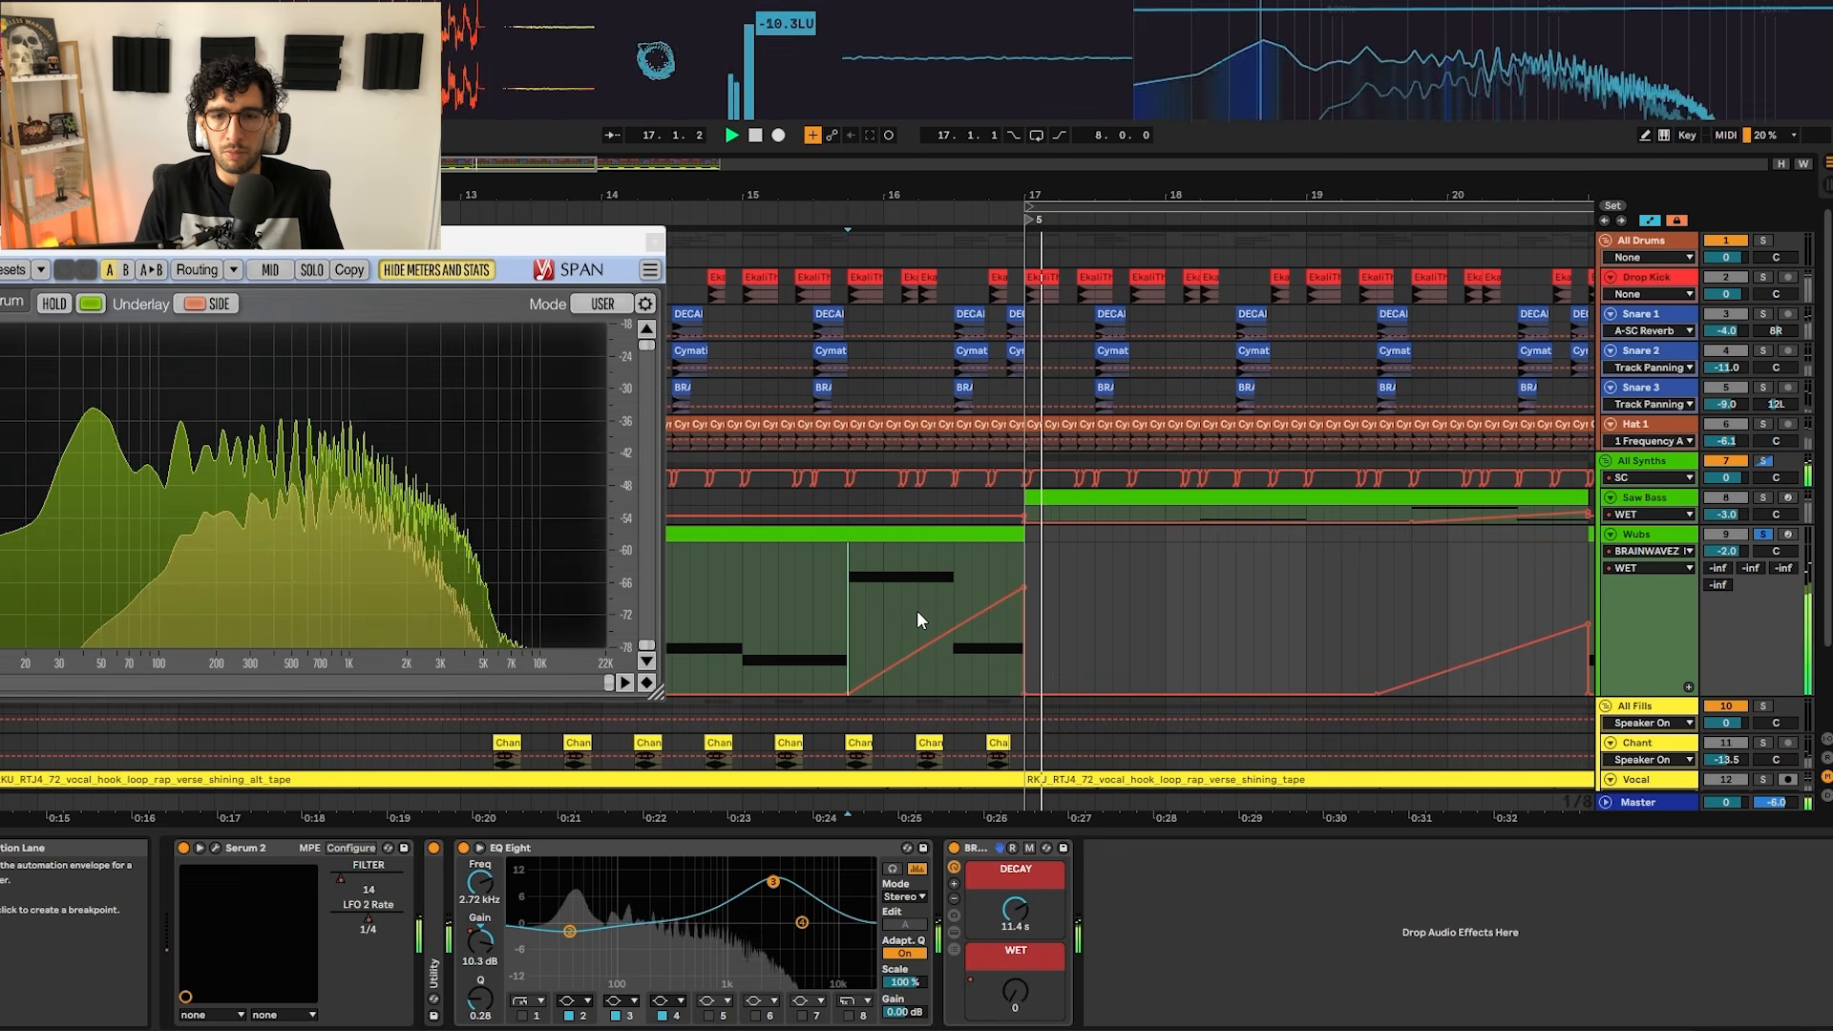
pyautogui.press('space')
pyautogui.scroll(-4, 916, 616)
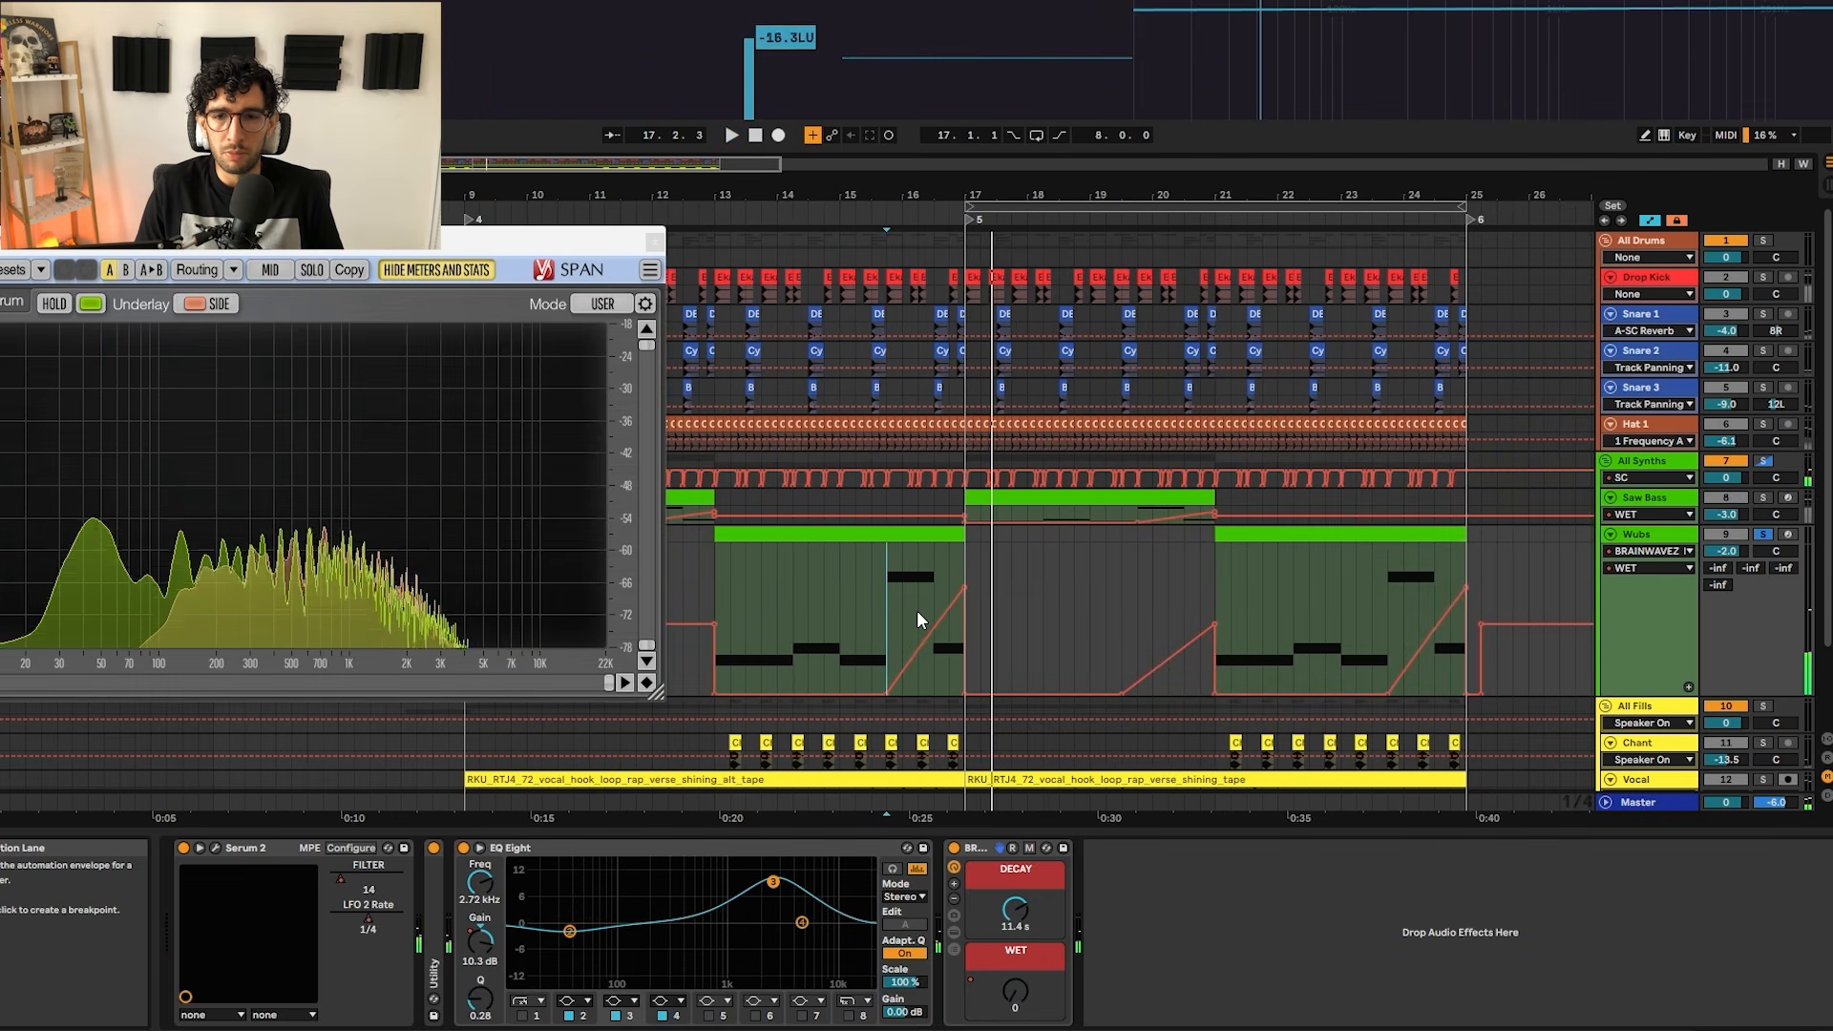
# Step: Close the SPAN analyzer, show the FILTER macro automation on the Wubs track, and play from the middle of bar 14
pyautogui.click(655, 242)
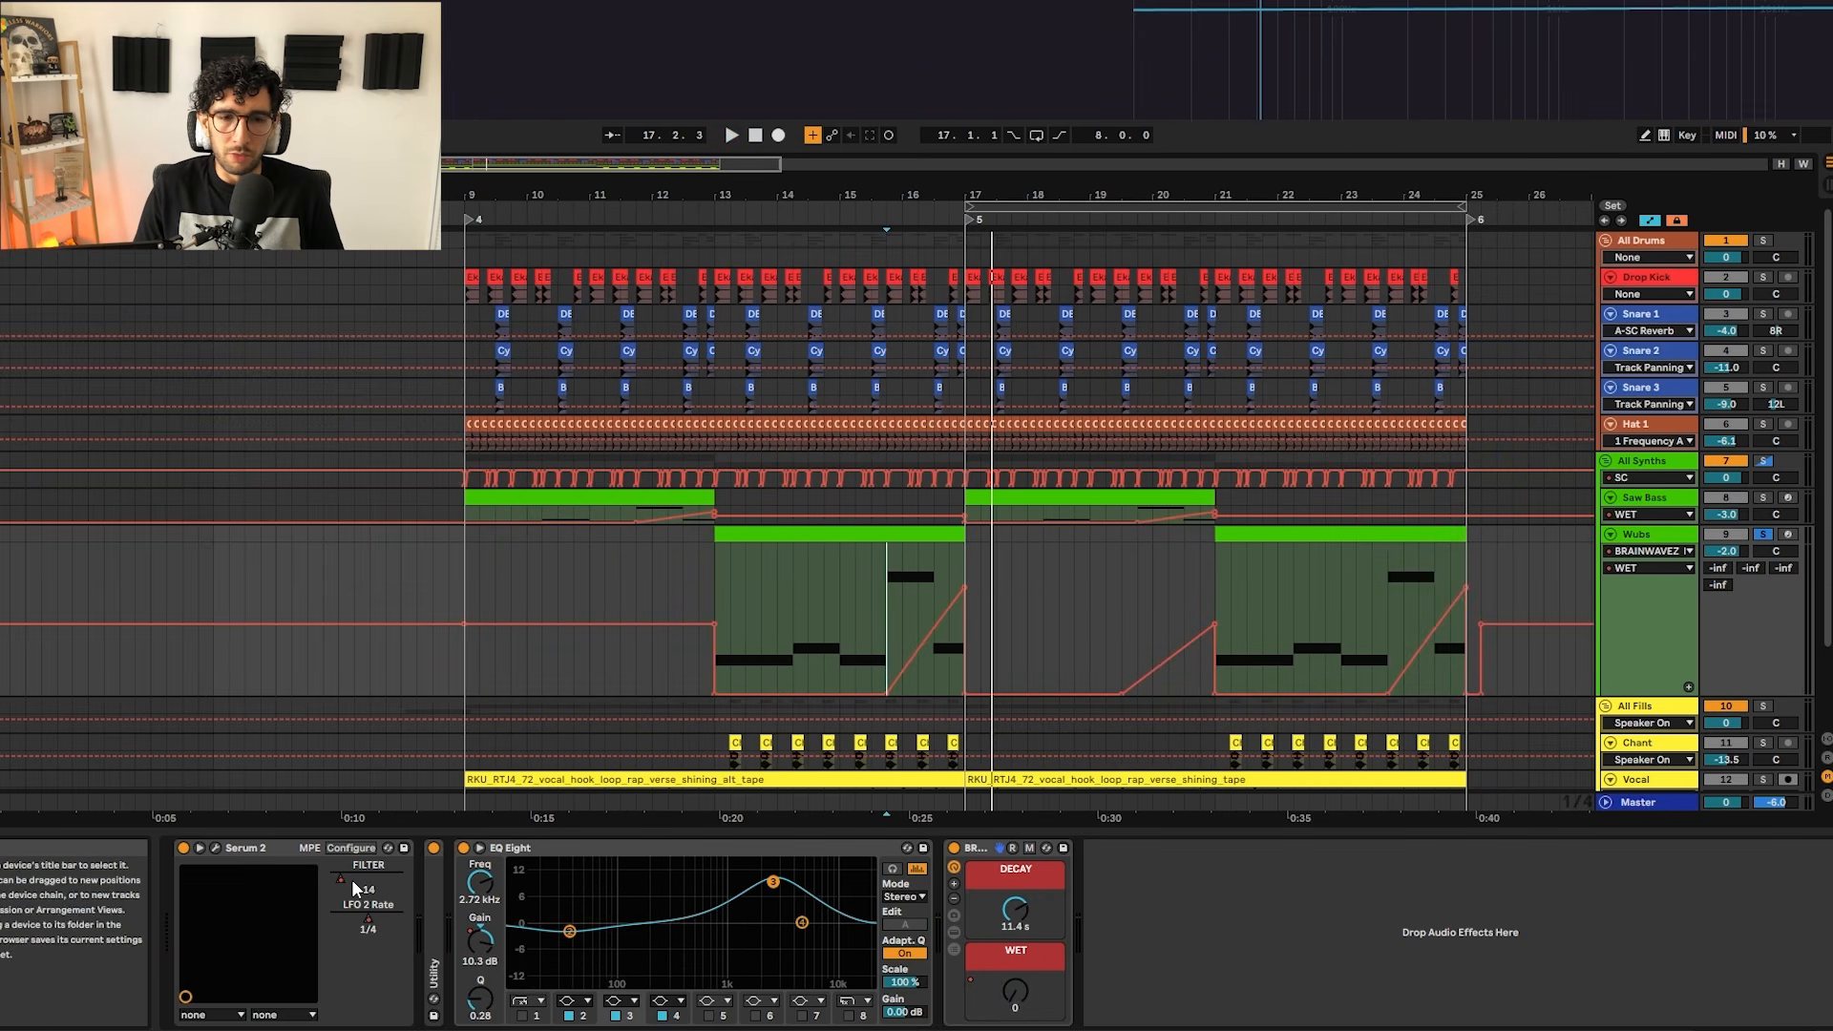
pyautogui.press('a')
pyautogui.press('+')
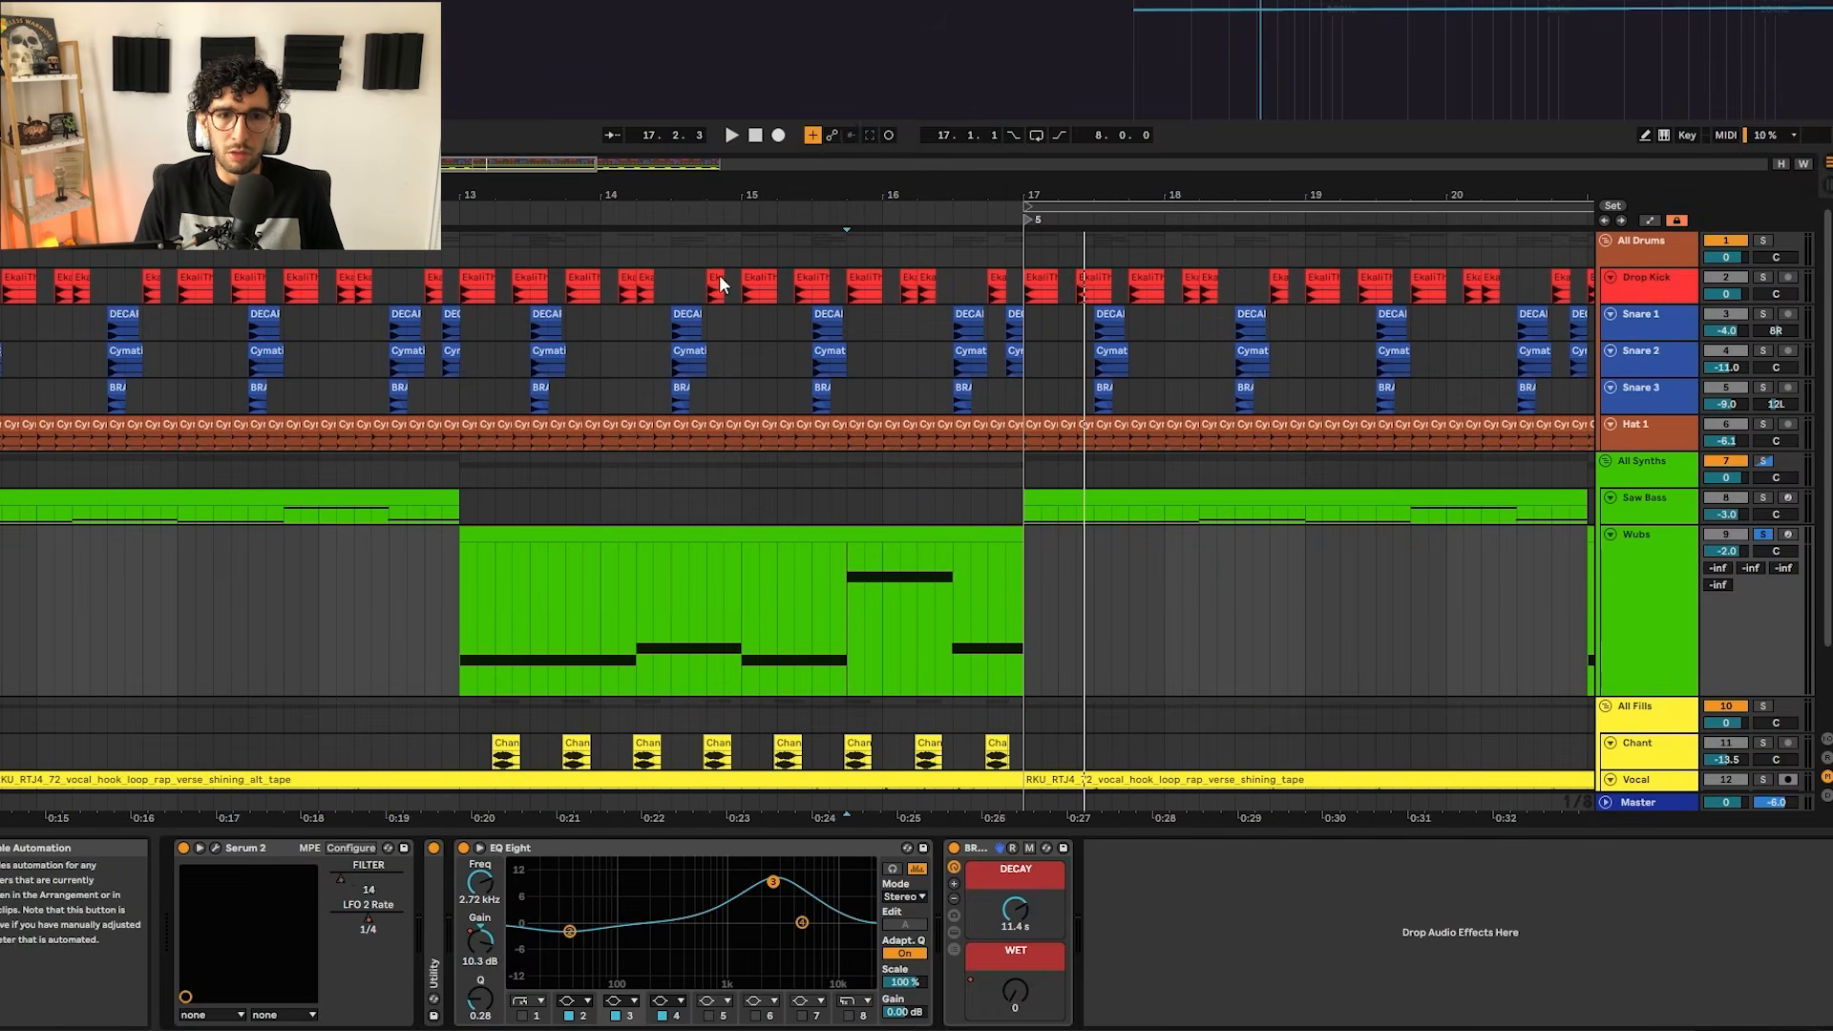
pyautogui.scroll(-3, 706, 334)
pyautogui.press('s')
pyautogui.press('a')
pyautogui.click(465, 533)
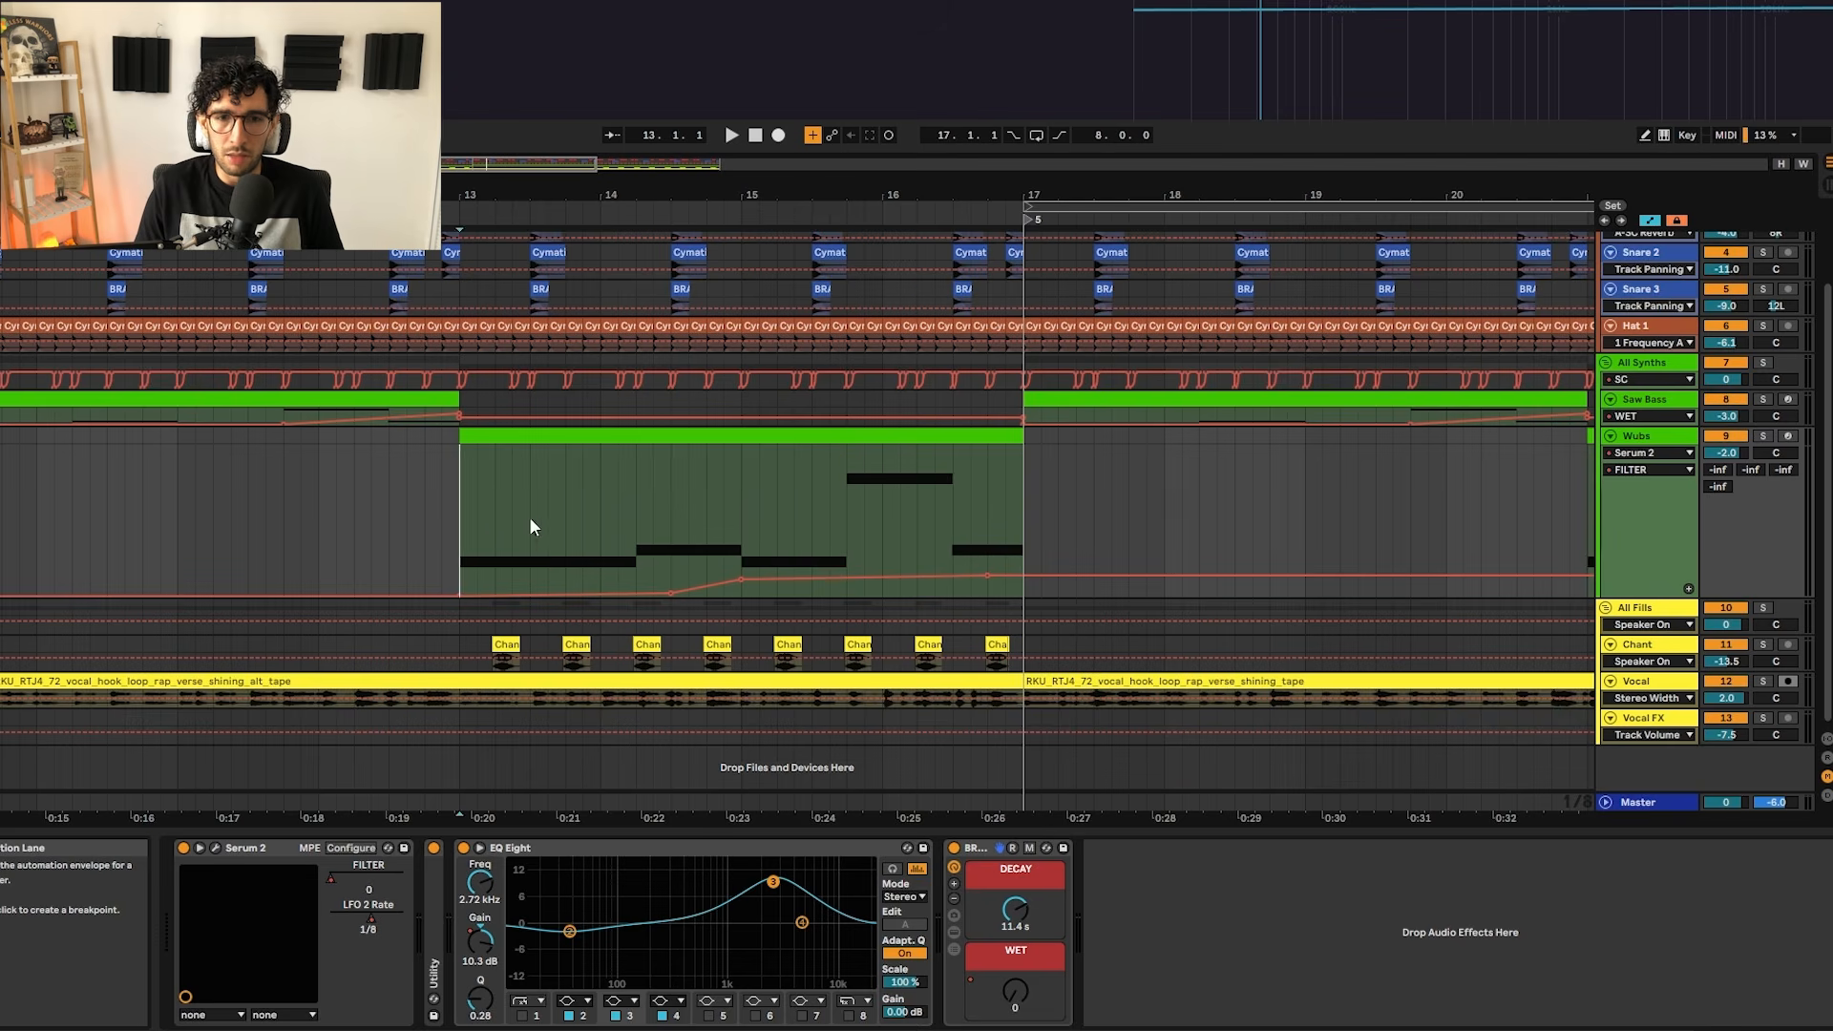
pyautogui.click(670, 531)
pyautogui.press('s')
pyautogui.press('space')
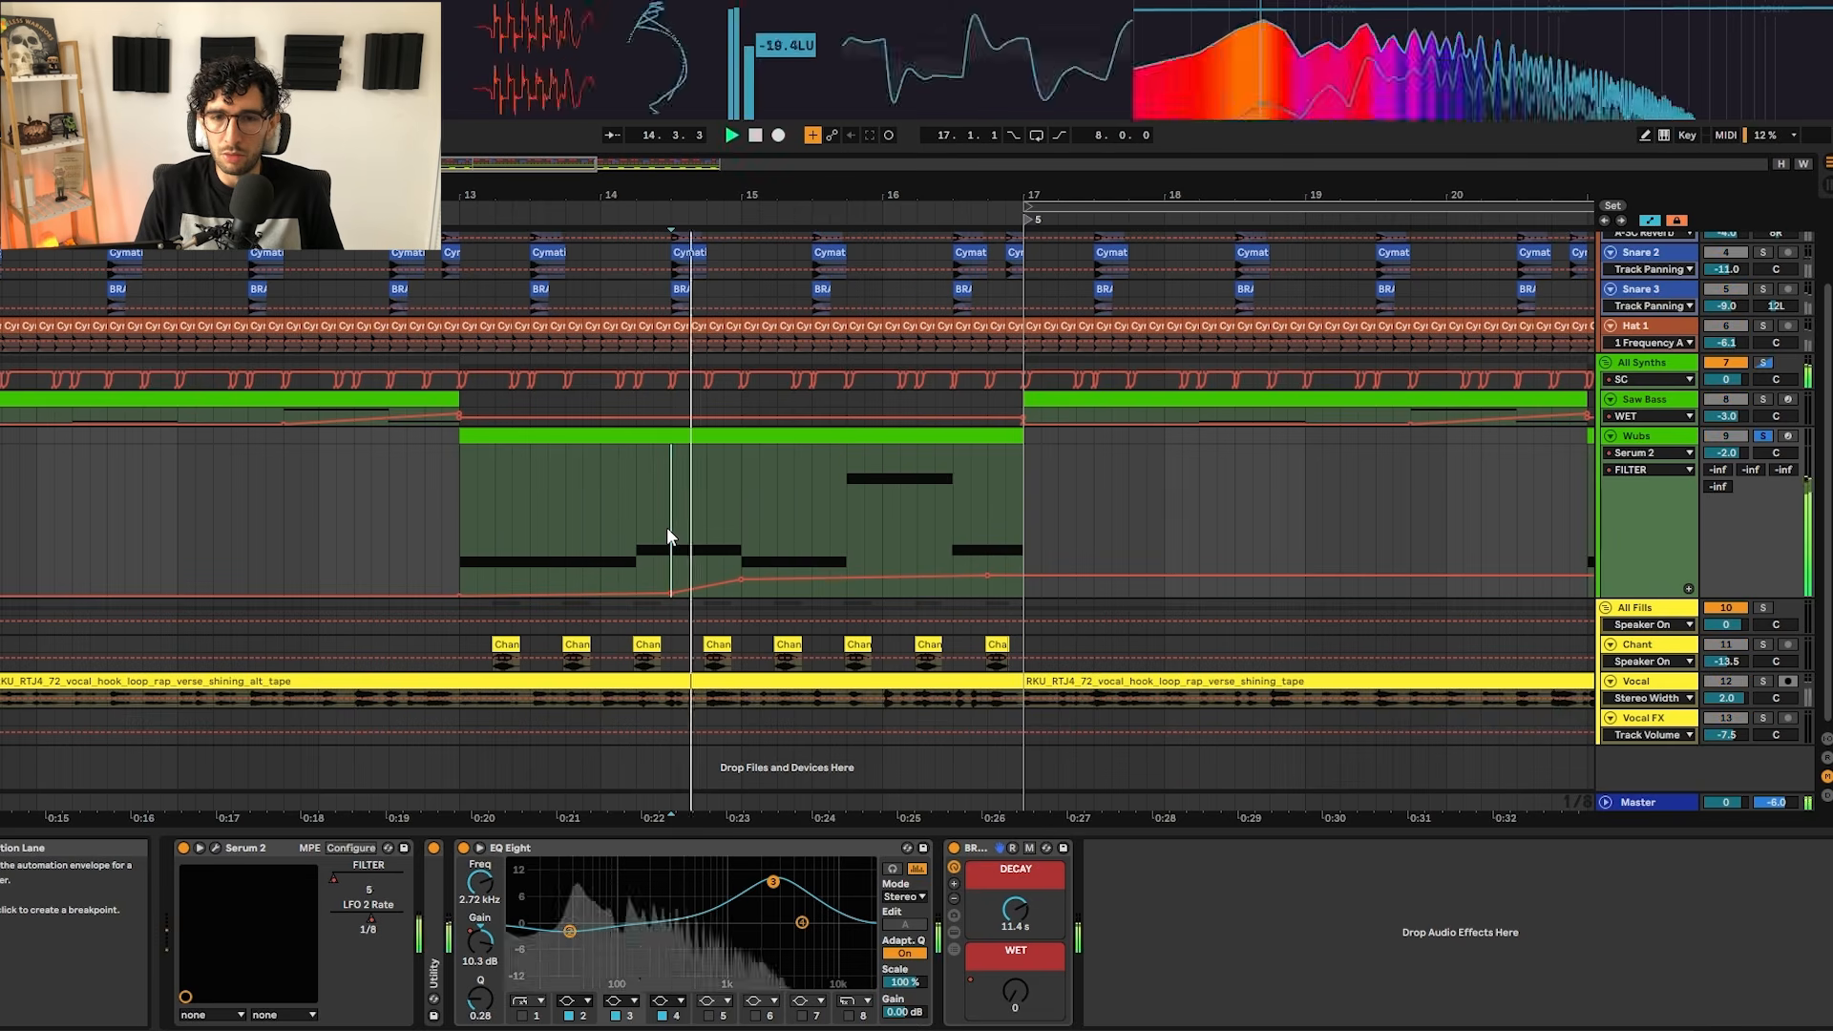
pyautogui.press('space')
# Step: Open the Wubs track's Serum 2 effects and check which modulators are assigned to the MG Low 12 filter's cutoff
pyautogui.press('-')
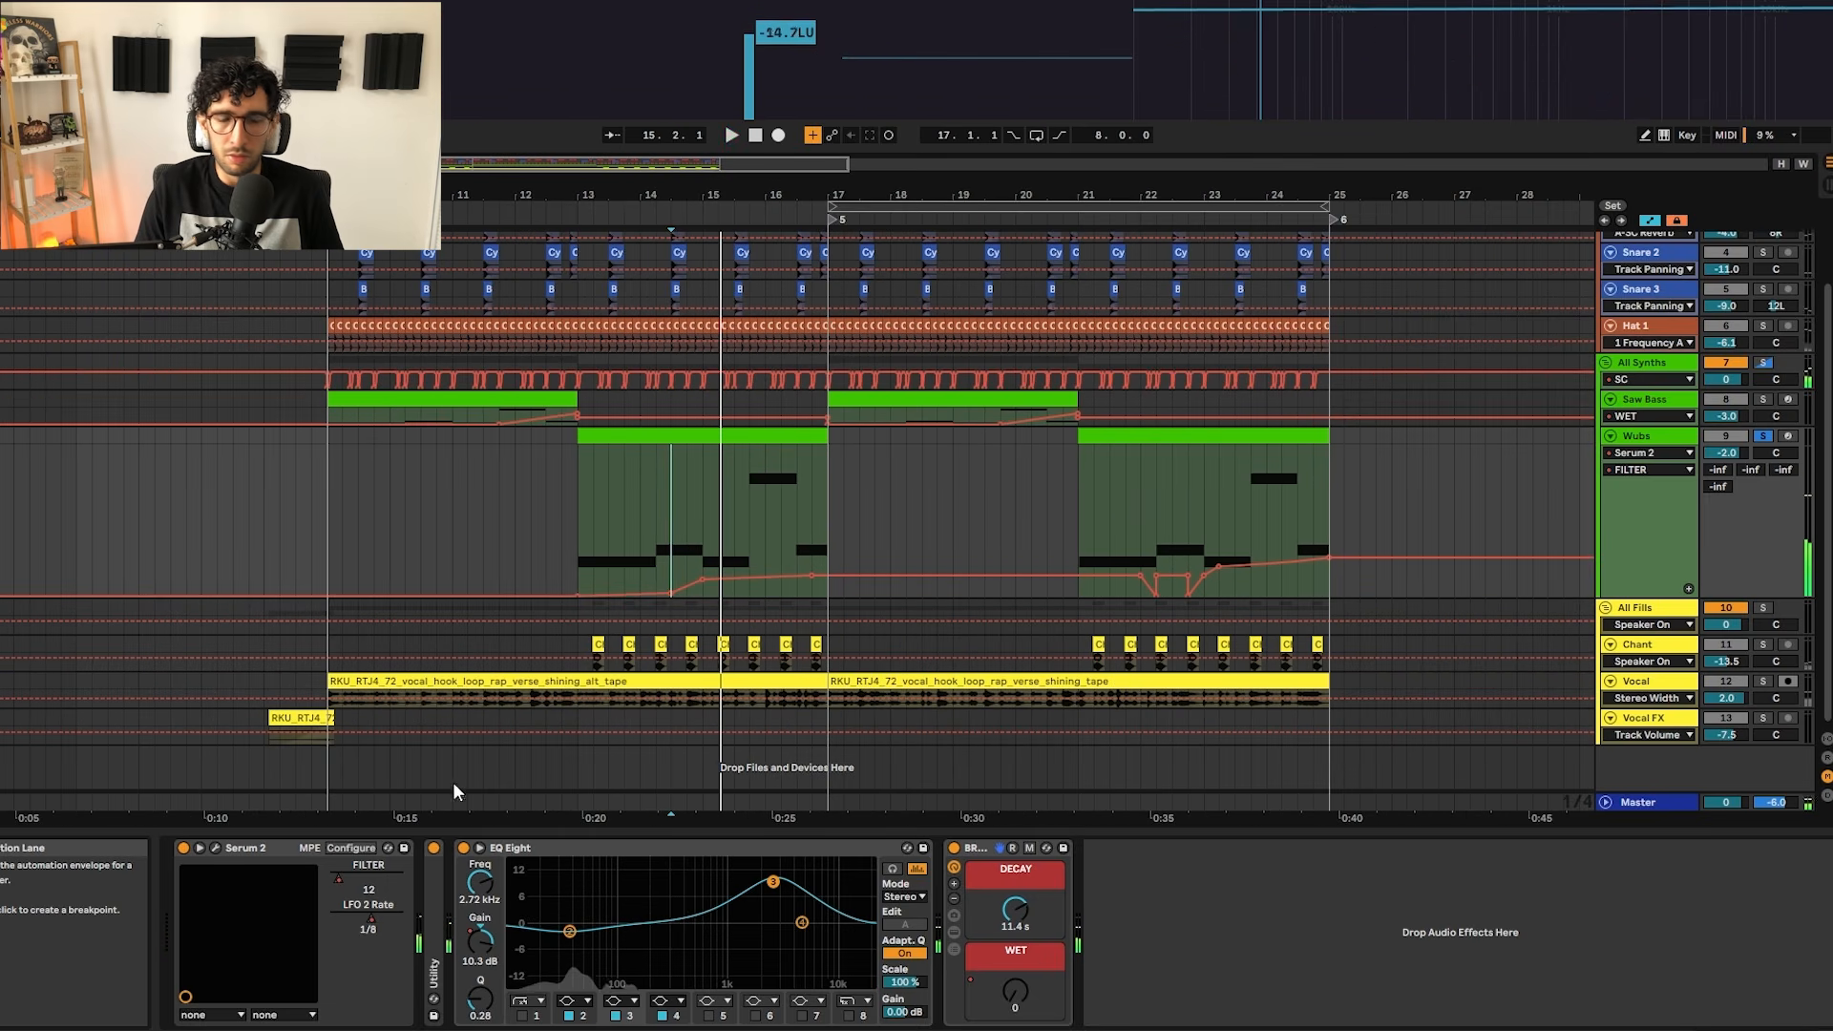
pyautogui.click(216, 846)
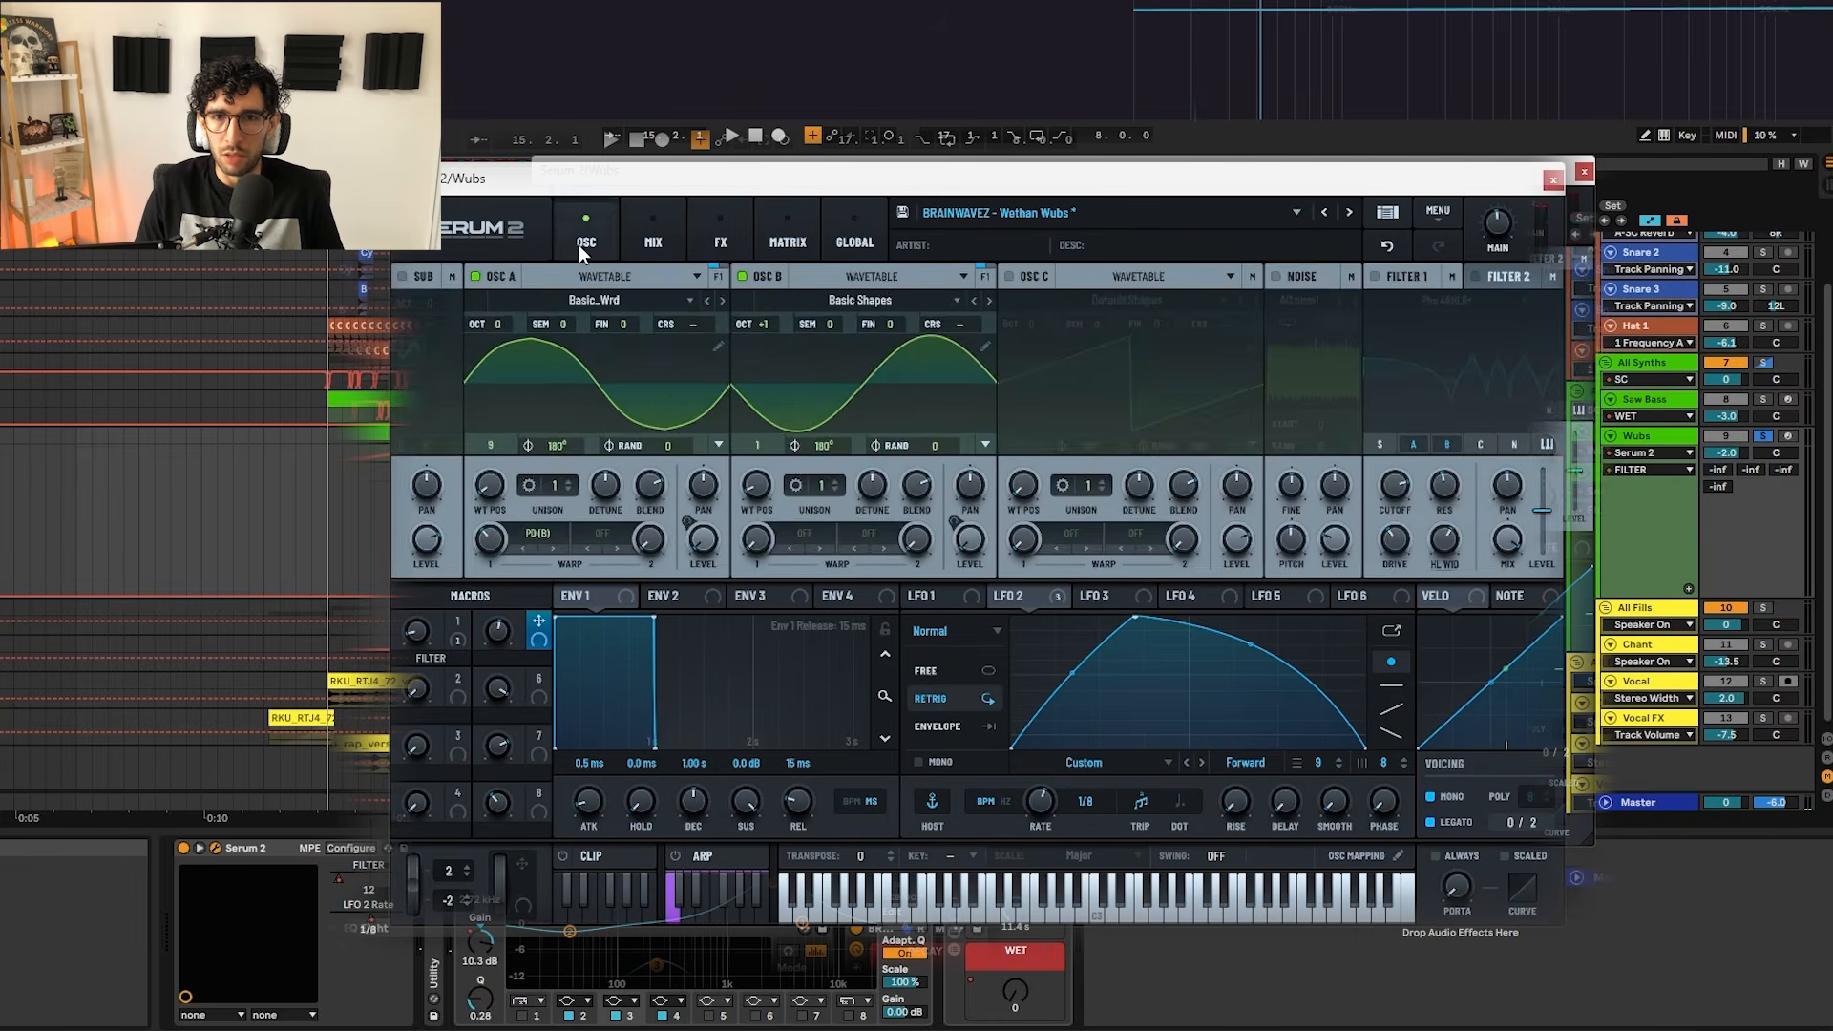
pyautogui.click(653, 242)
pyautogui.click(720, 241)
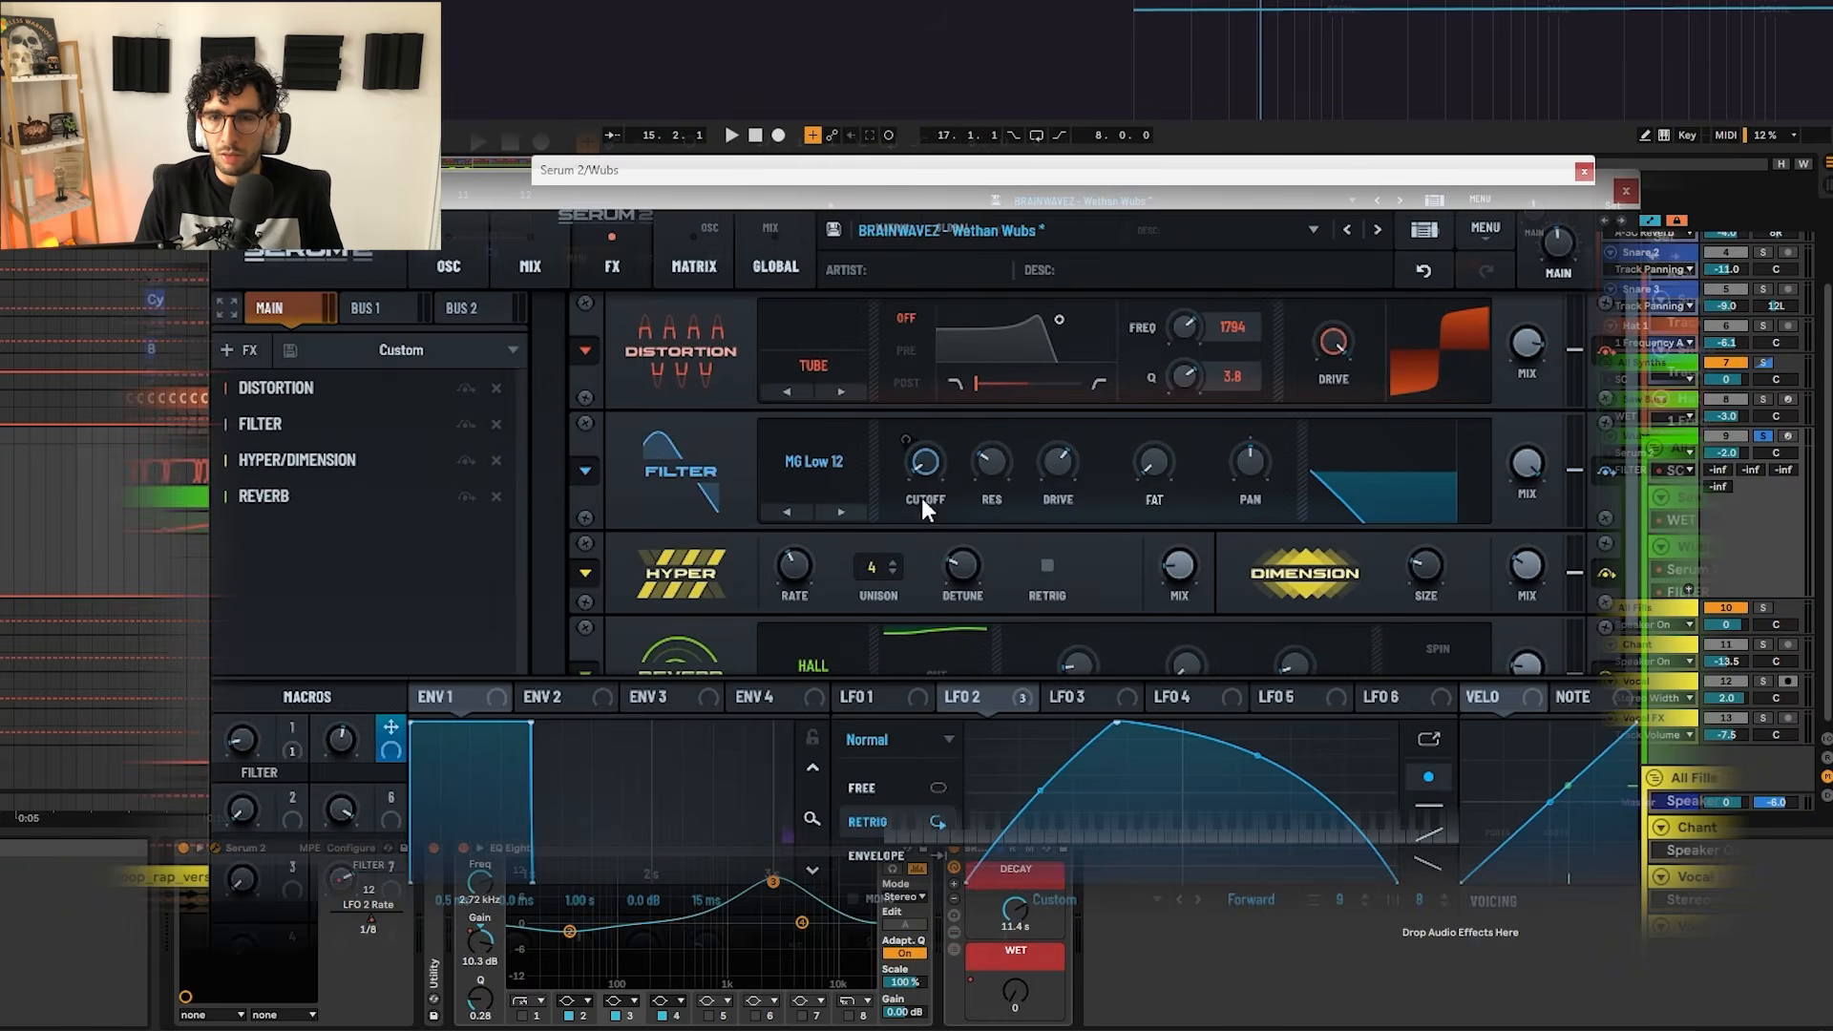
pyautogui.moveTo(930, 470)
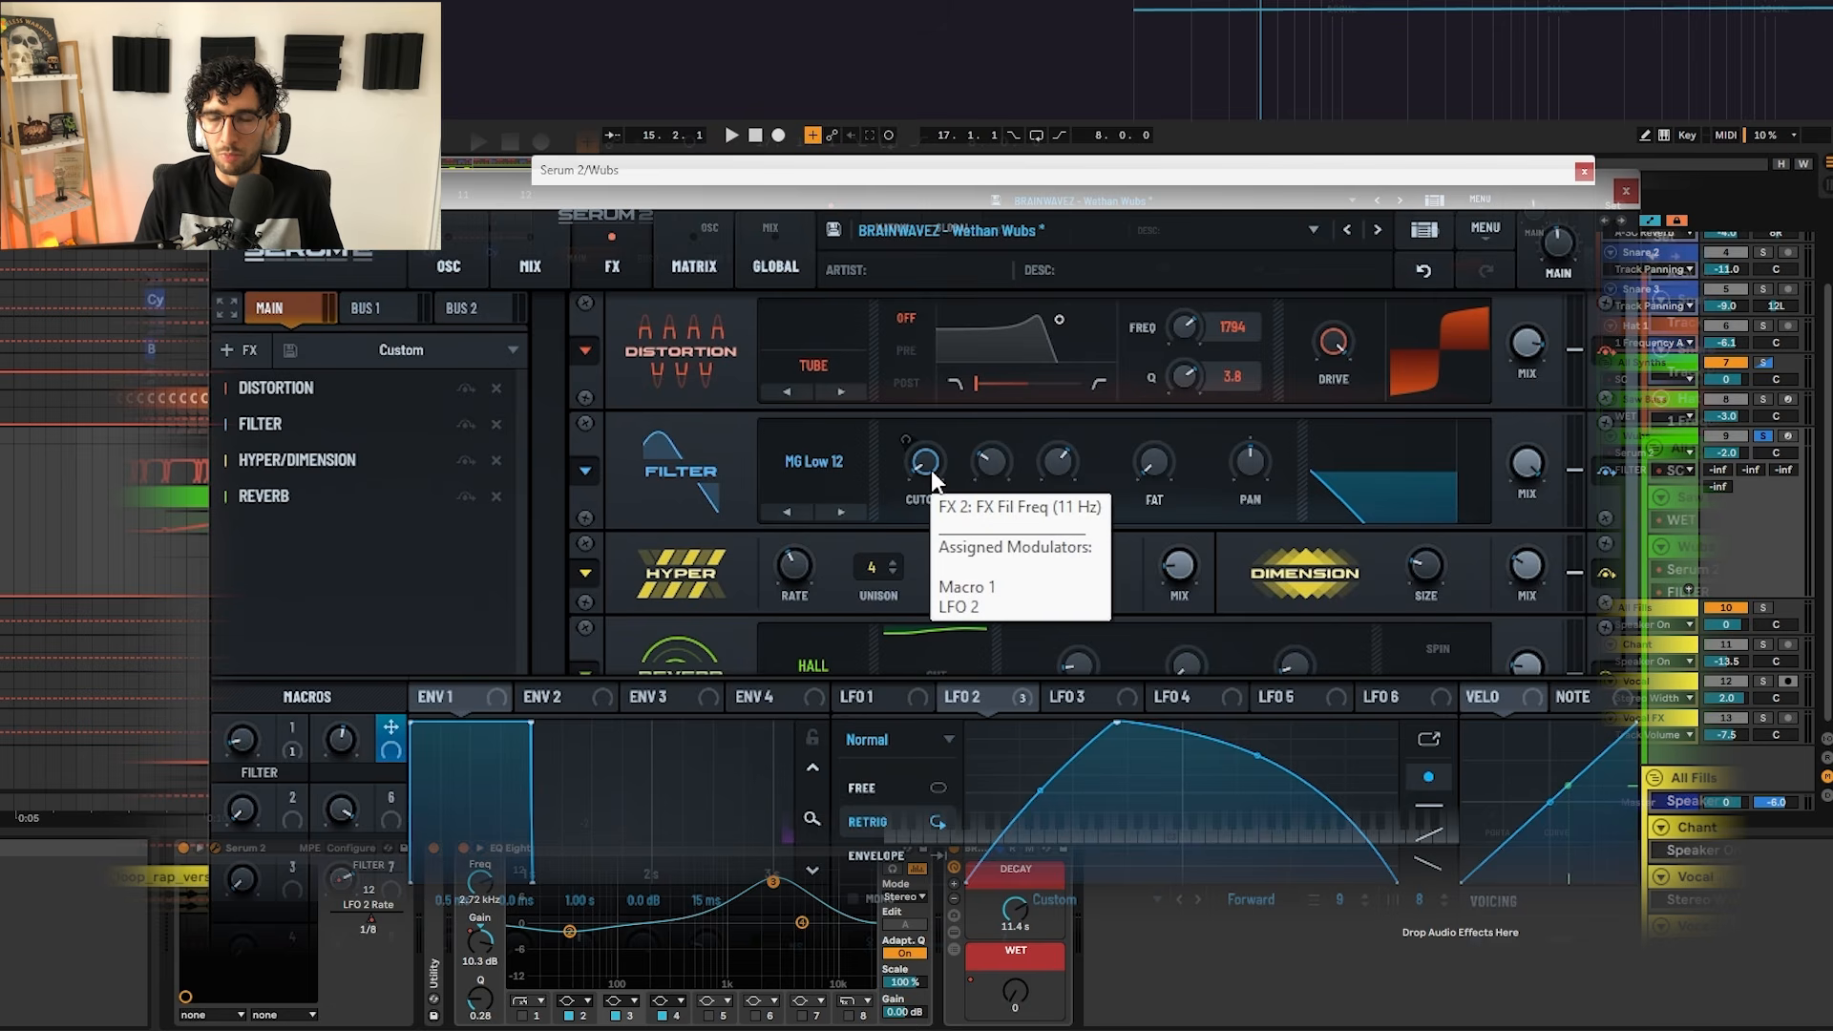
# Step: Close the Serum 2 window and examine the FILTER automation over the second Wubs clip at bar 21
pyautogui.click(1582, 171)
pyautogui.press('space')
pyautogui.click(1084, 478)
pyautogui.scroll(5, 1125, 472)
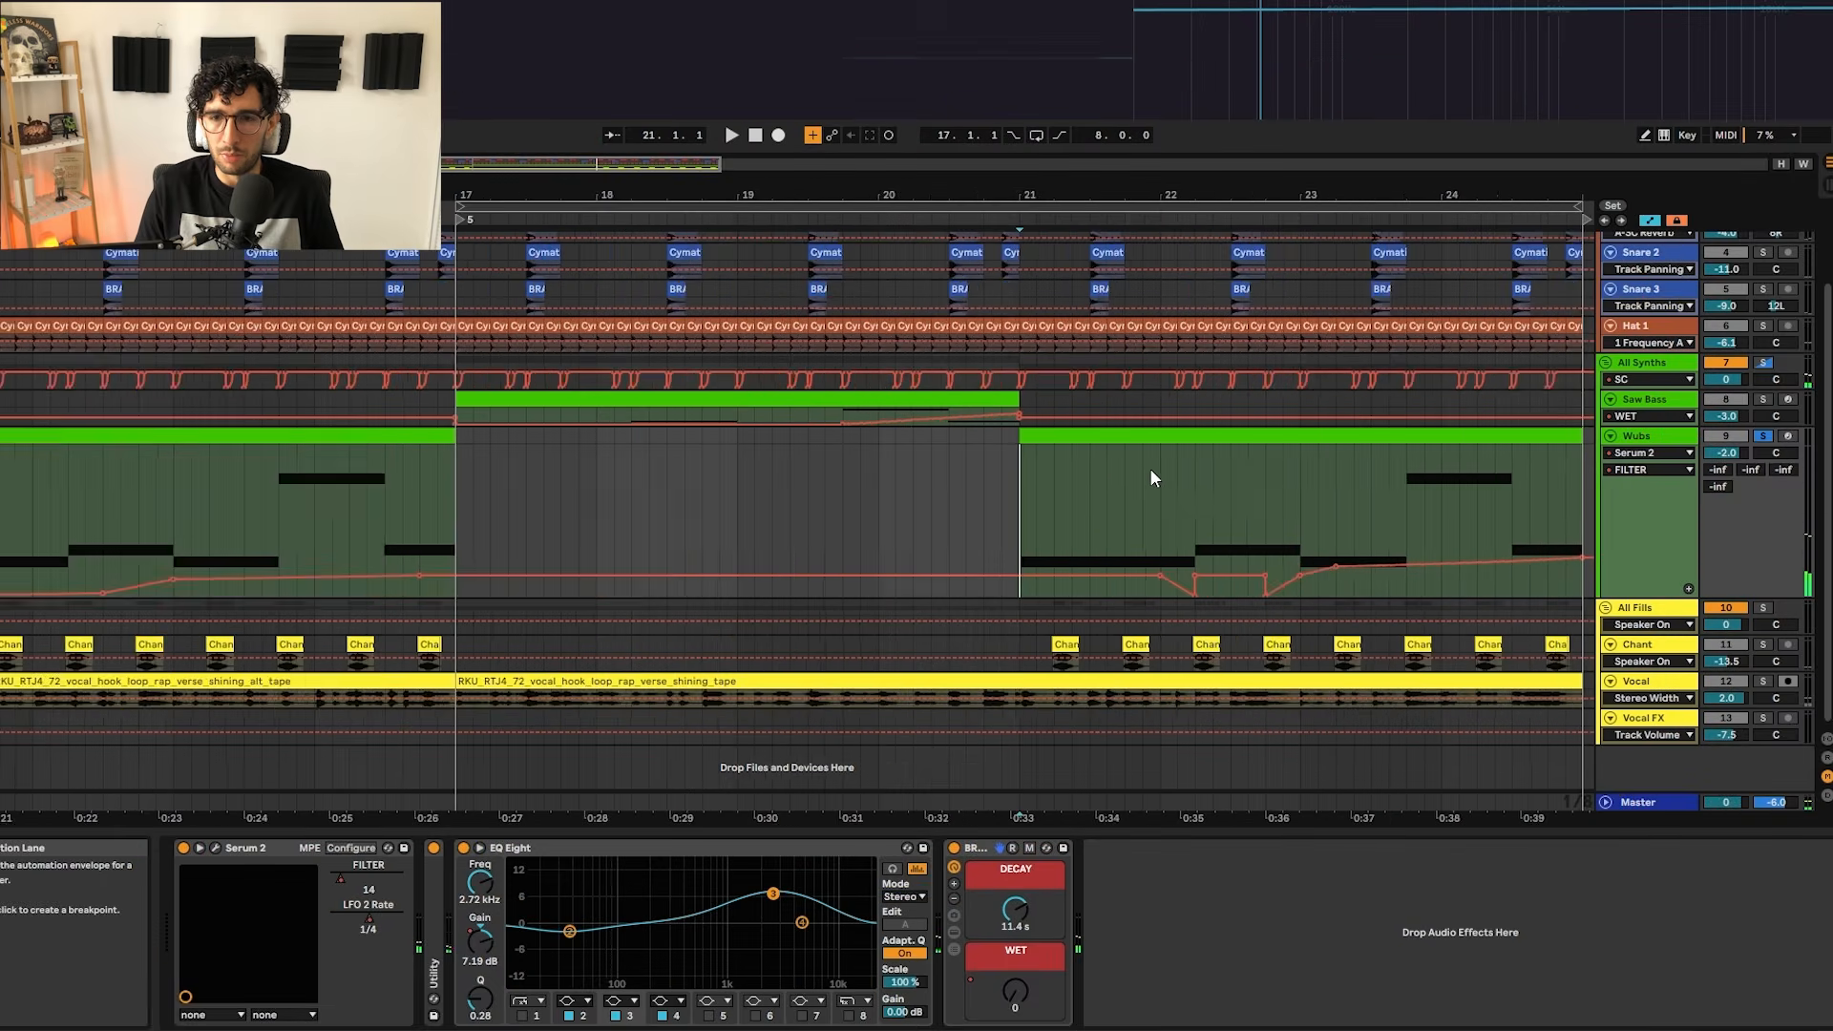
pyautogui.hscroll(5, 1119, 525)
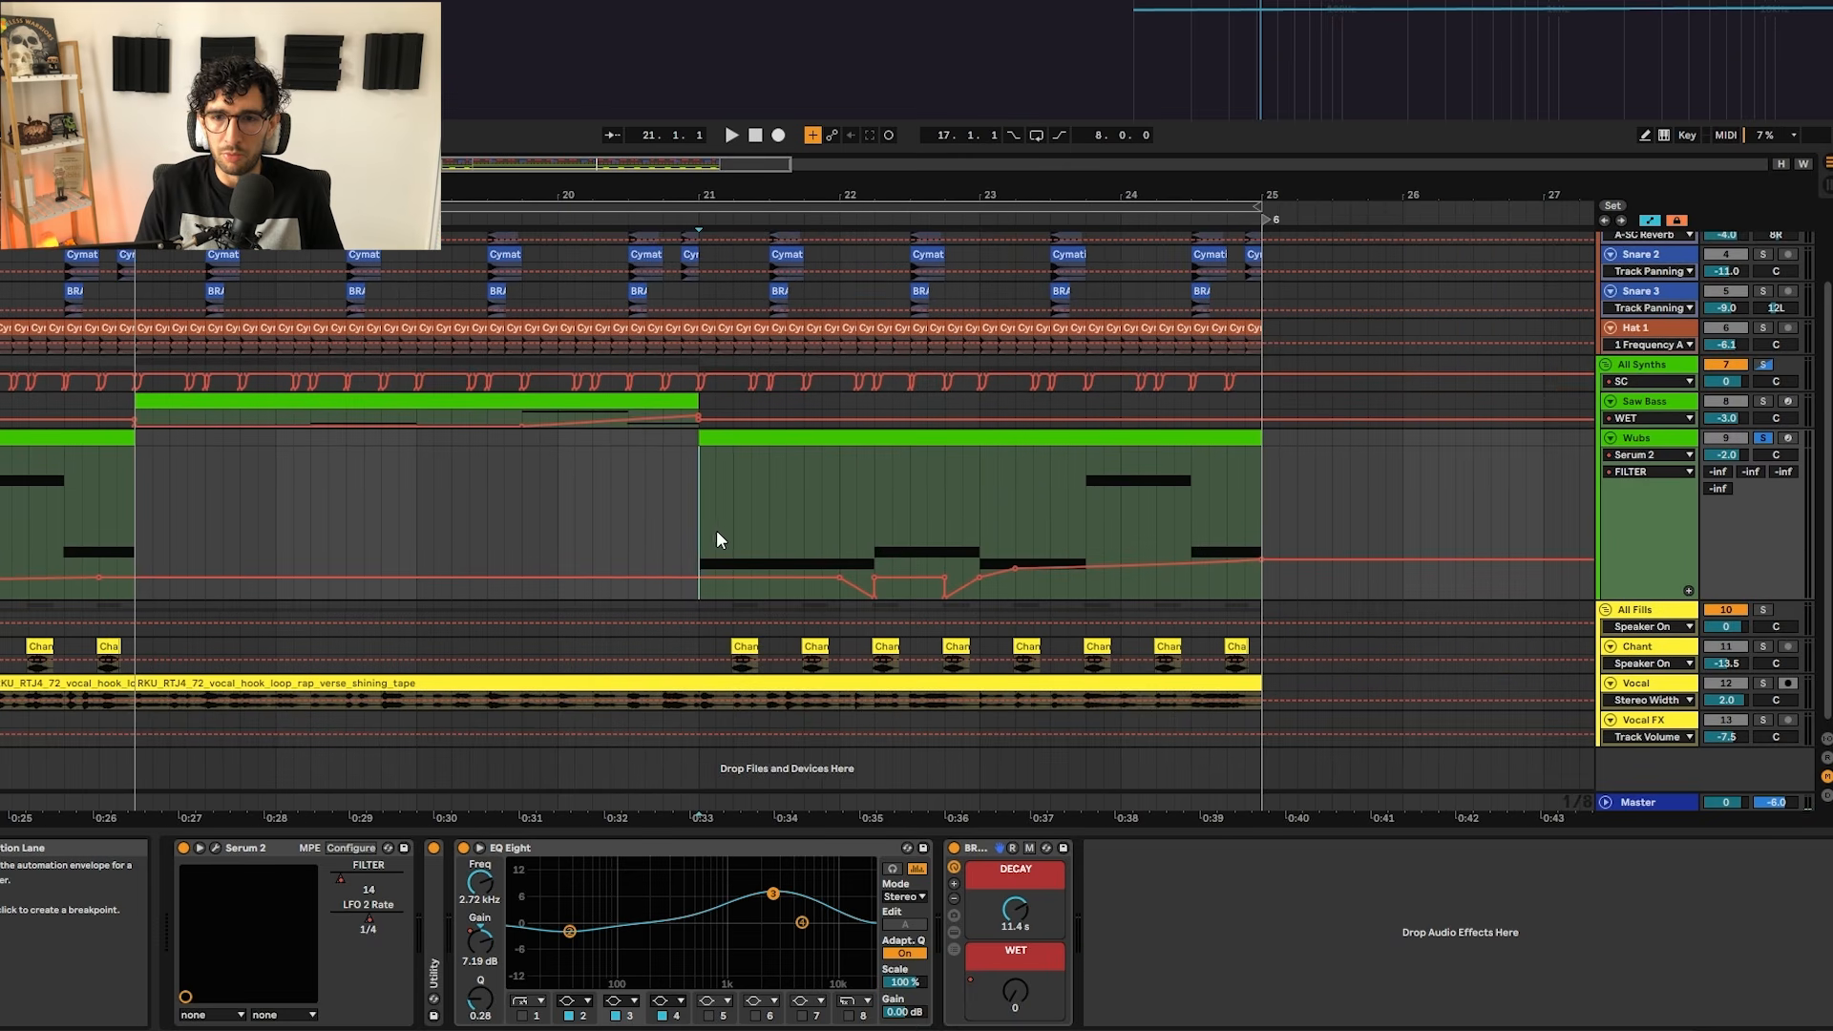
# Step: Show the LFO 2 Rate automation on the Wubs track and play the second clip from bar 21
pyautogui.click(822, 510)
pyautogui.click(378, 912)
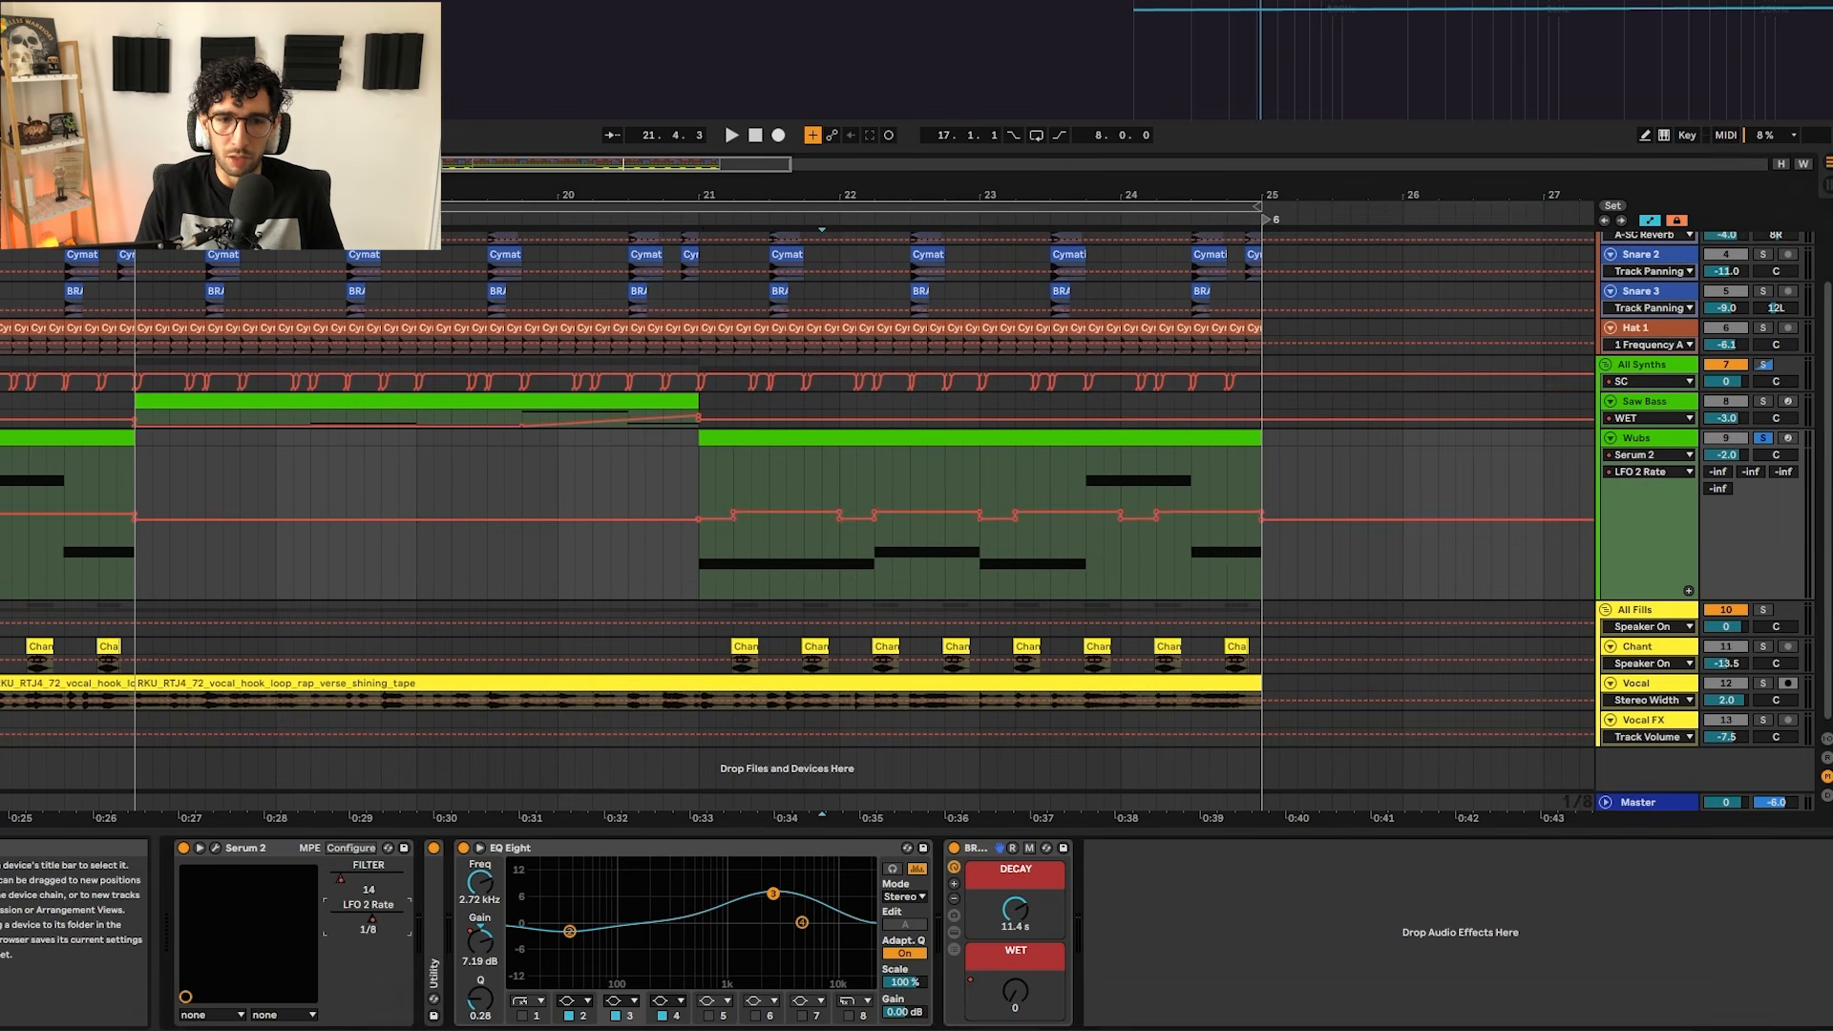
pyautogui.click(215, 847)
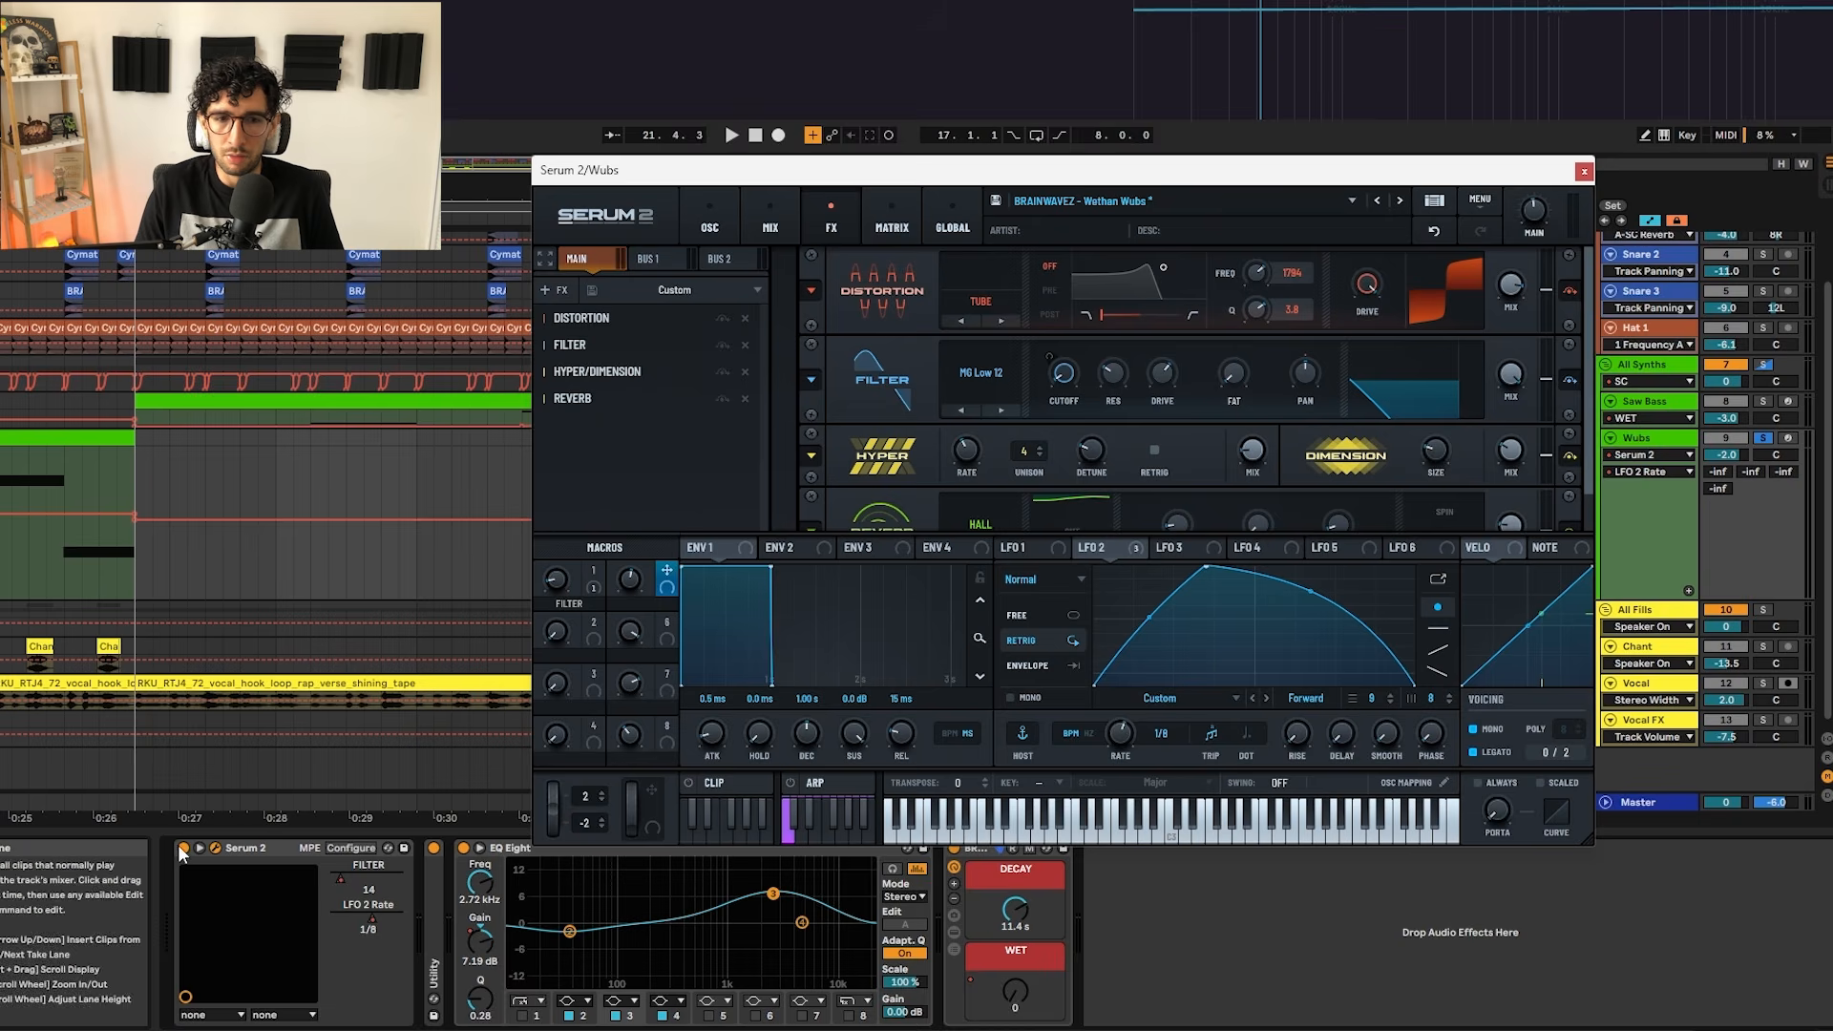
pyautogui.click(215, 847)
pyautogui.click(696, 464)
pyautogui.press('space')
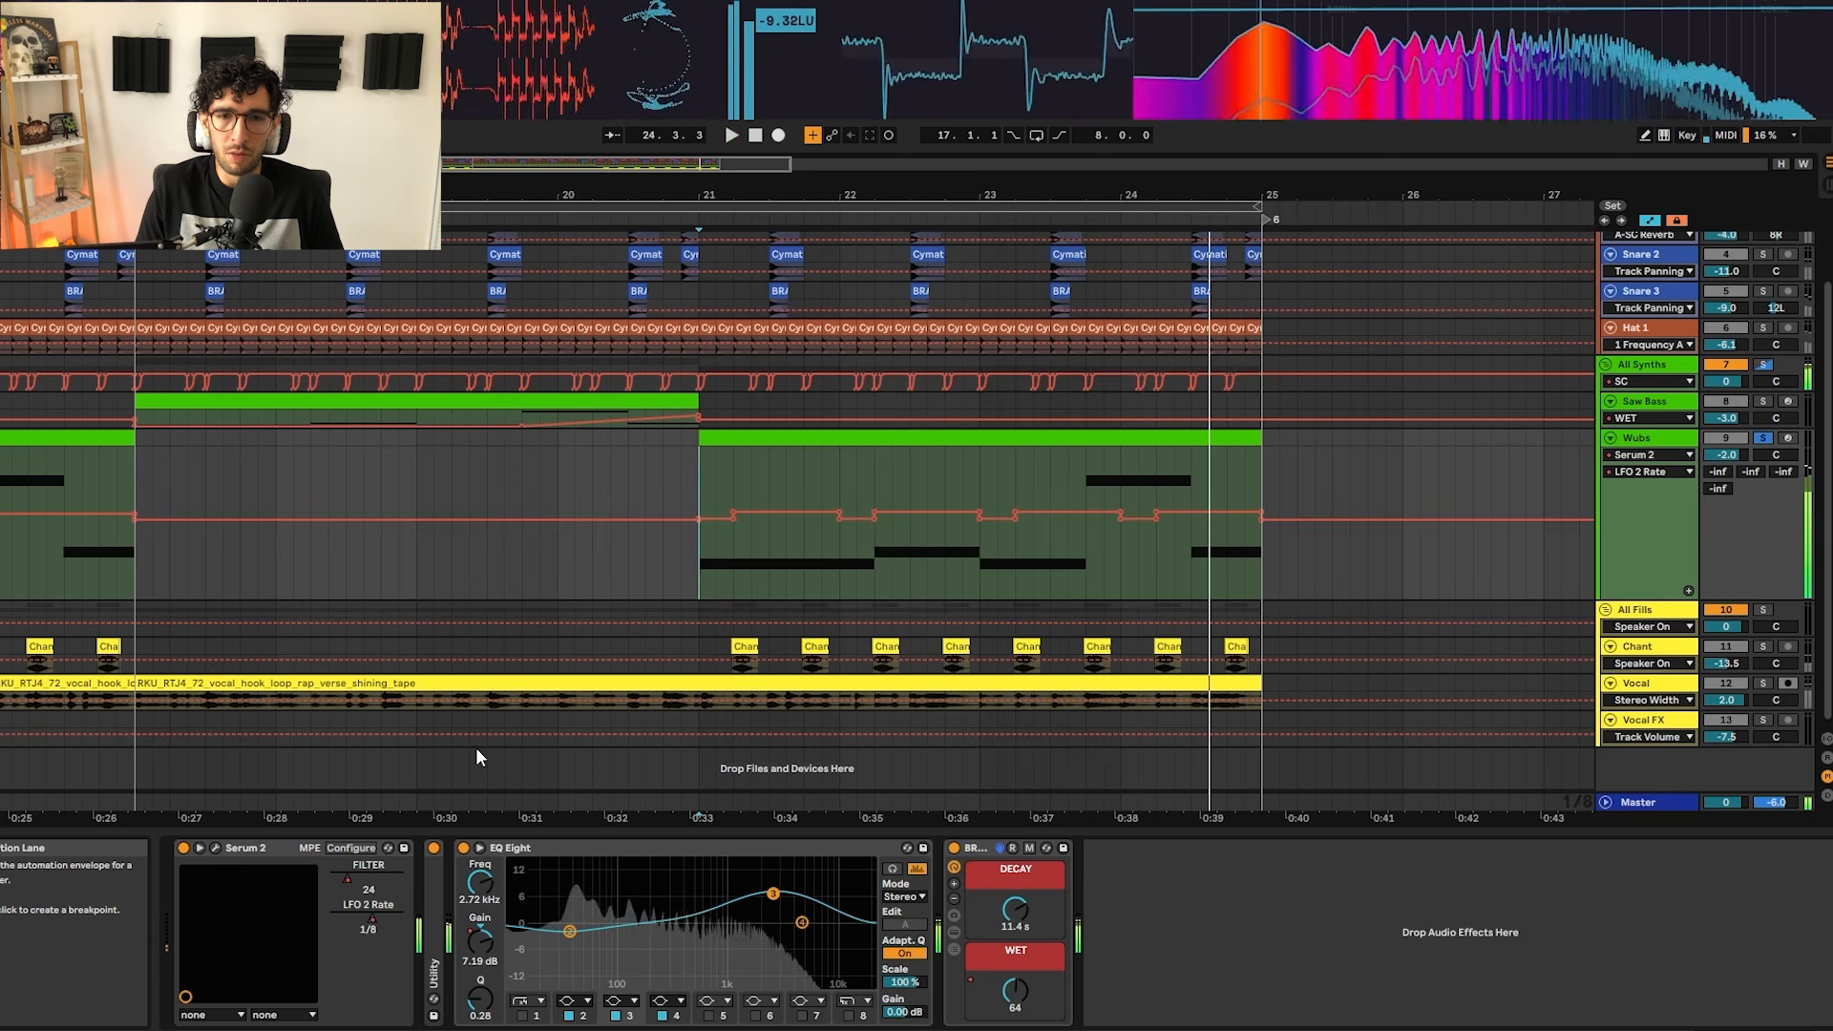
# Step: Reopen Serum 2, show its parameter configuration mode beside the macros, and close the plugin without configuring anything new
pyautogui.click(215, 847)
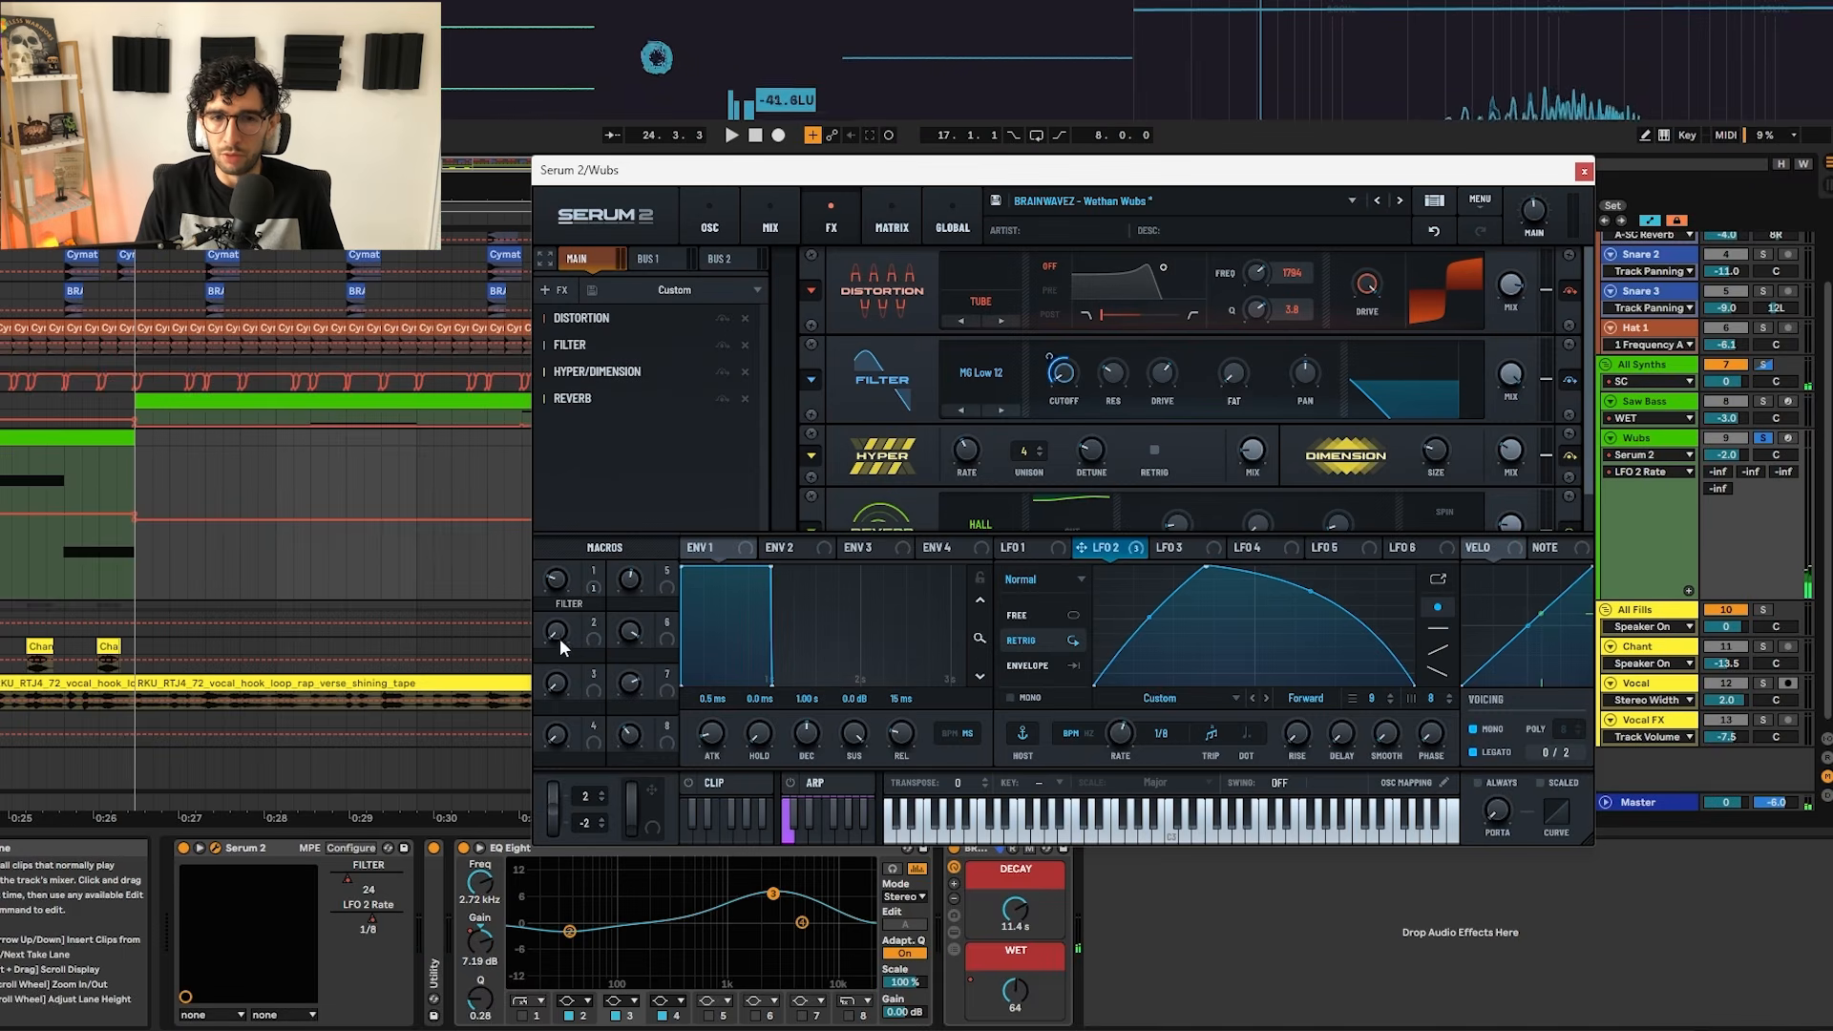
pyautogui.click(360, 850)
pyautogui.click(360, 850)
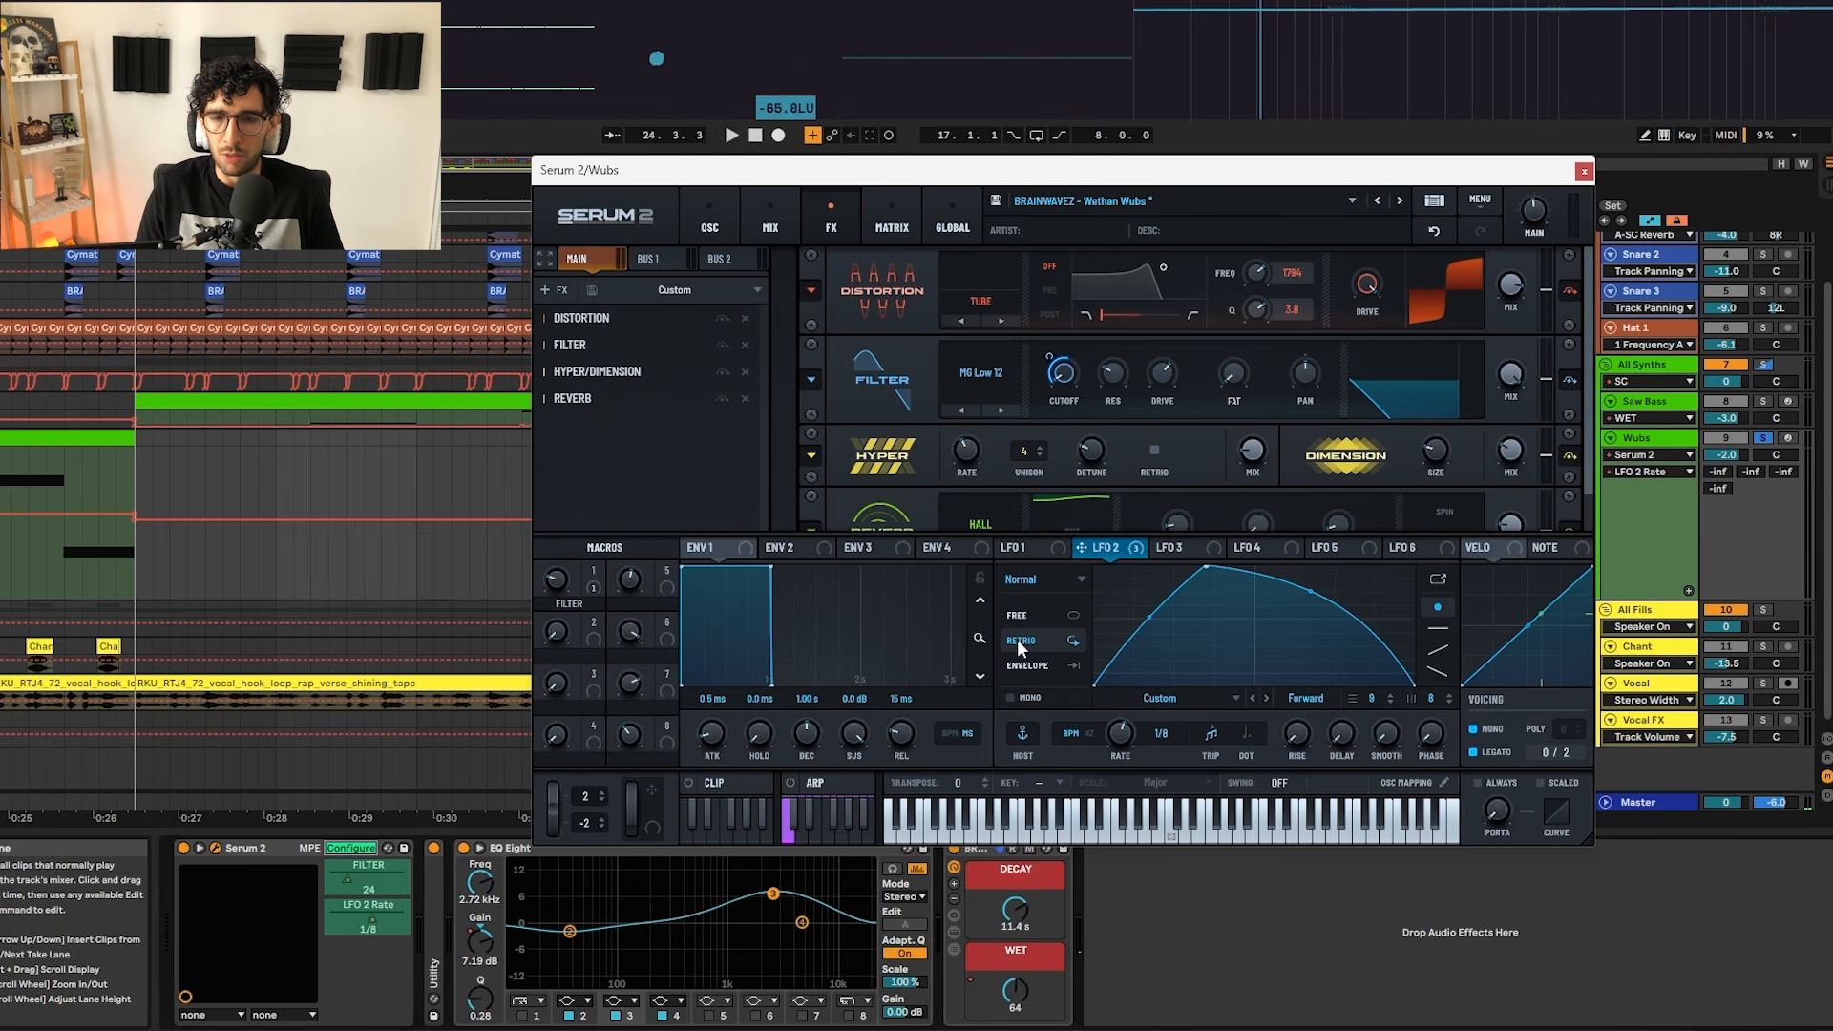
pyautogui.click(345, 849)
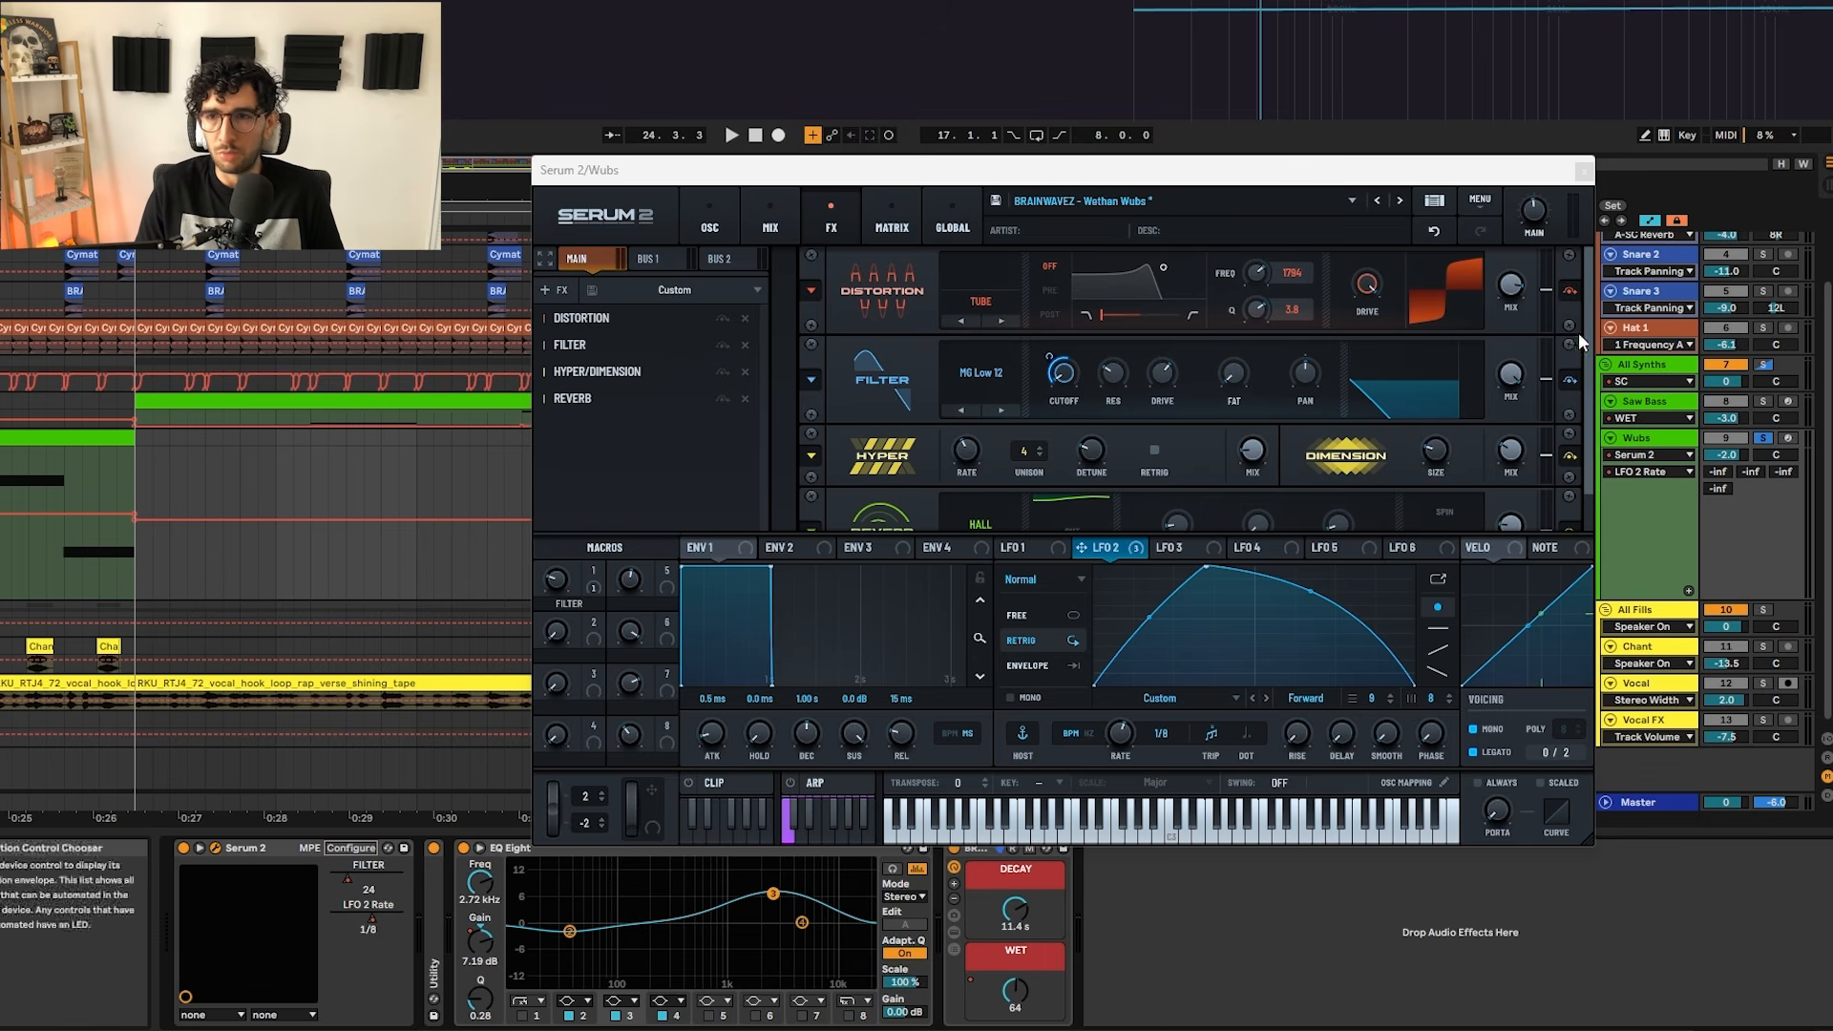
pyautogui.moveTo(1589, 291); pyautogui.dragTo(1574, 213)
pyautogui.click(1583, 173)
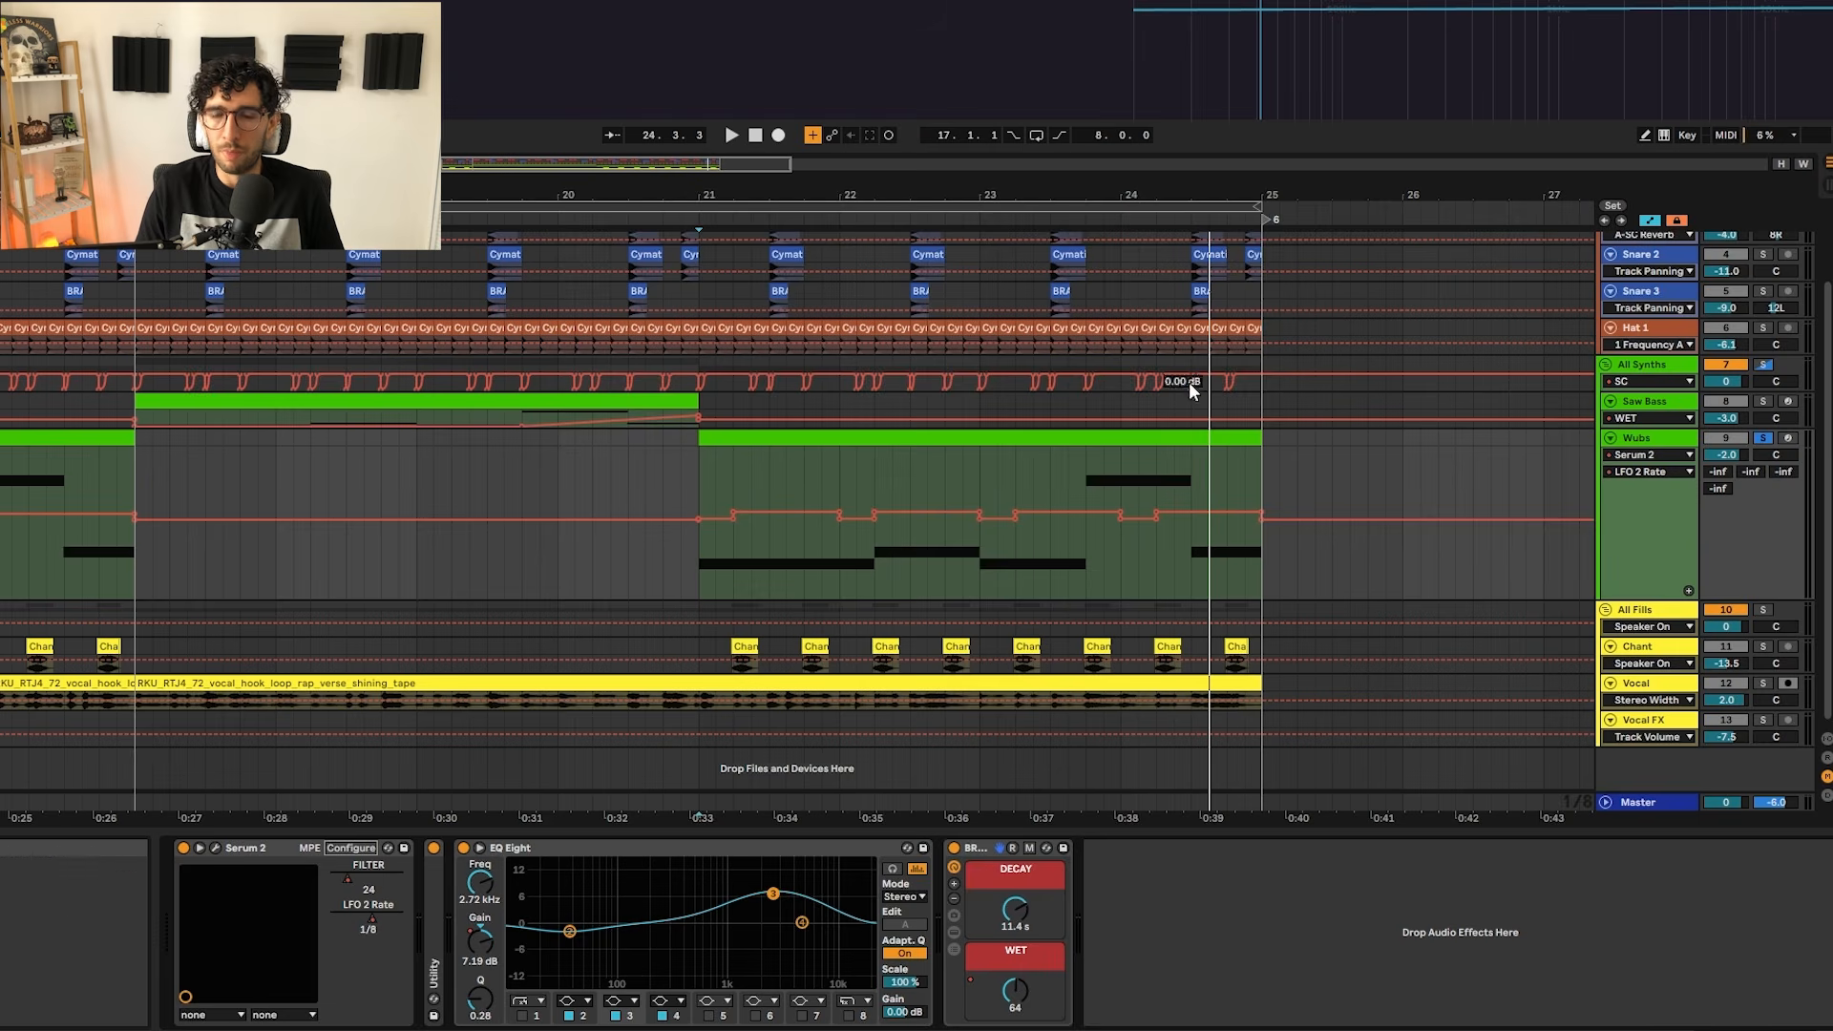
# Step: Play the second Wubs clip from bar 21 and bring its LFO 2 Rate automation back into view during playback
pyautogui.click(707, 444)
pyautogui.press('a')
pyautogui.press('space')
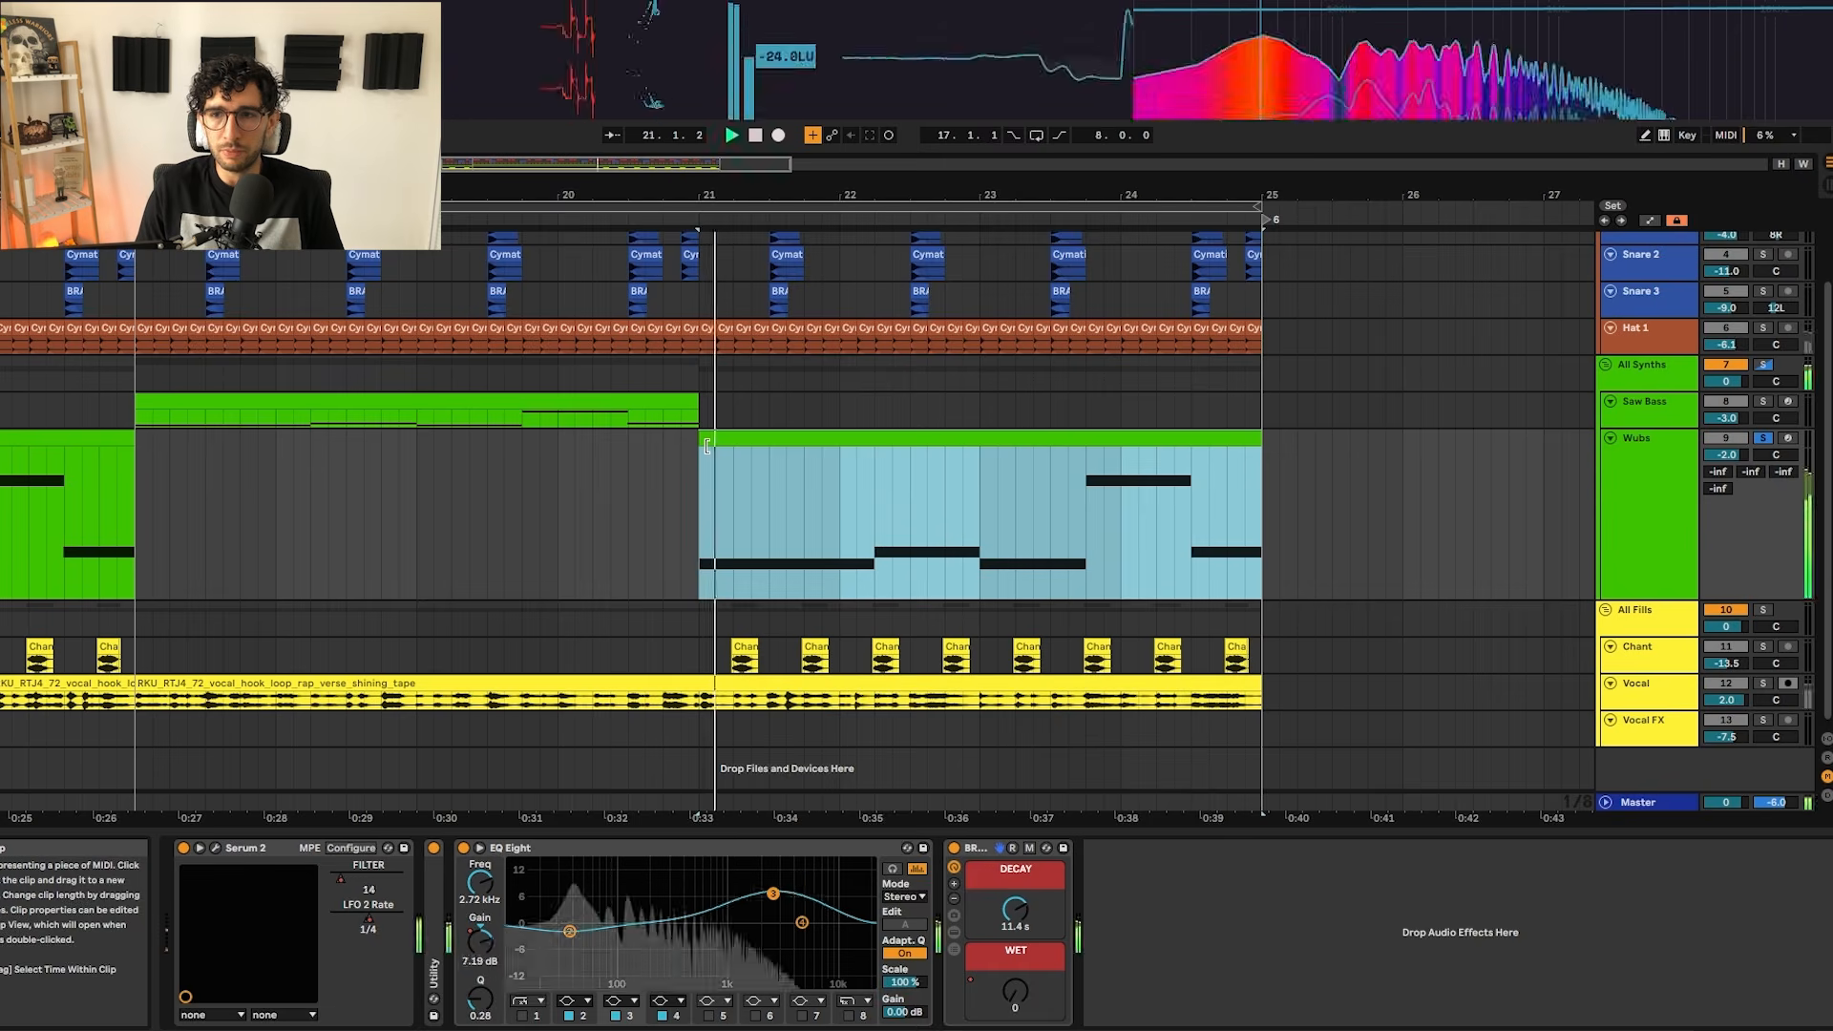
pyautogui.press('-')
pyautogui.press('h')
pyautogui.press('h')
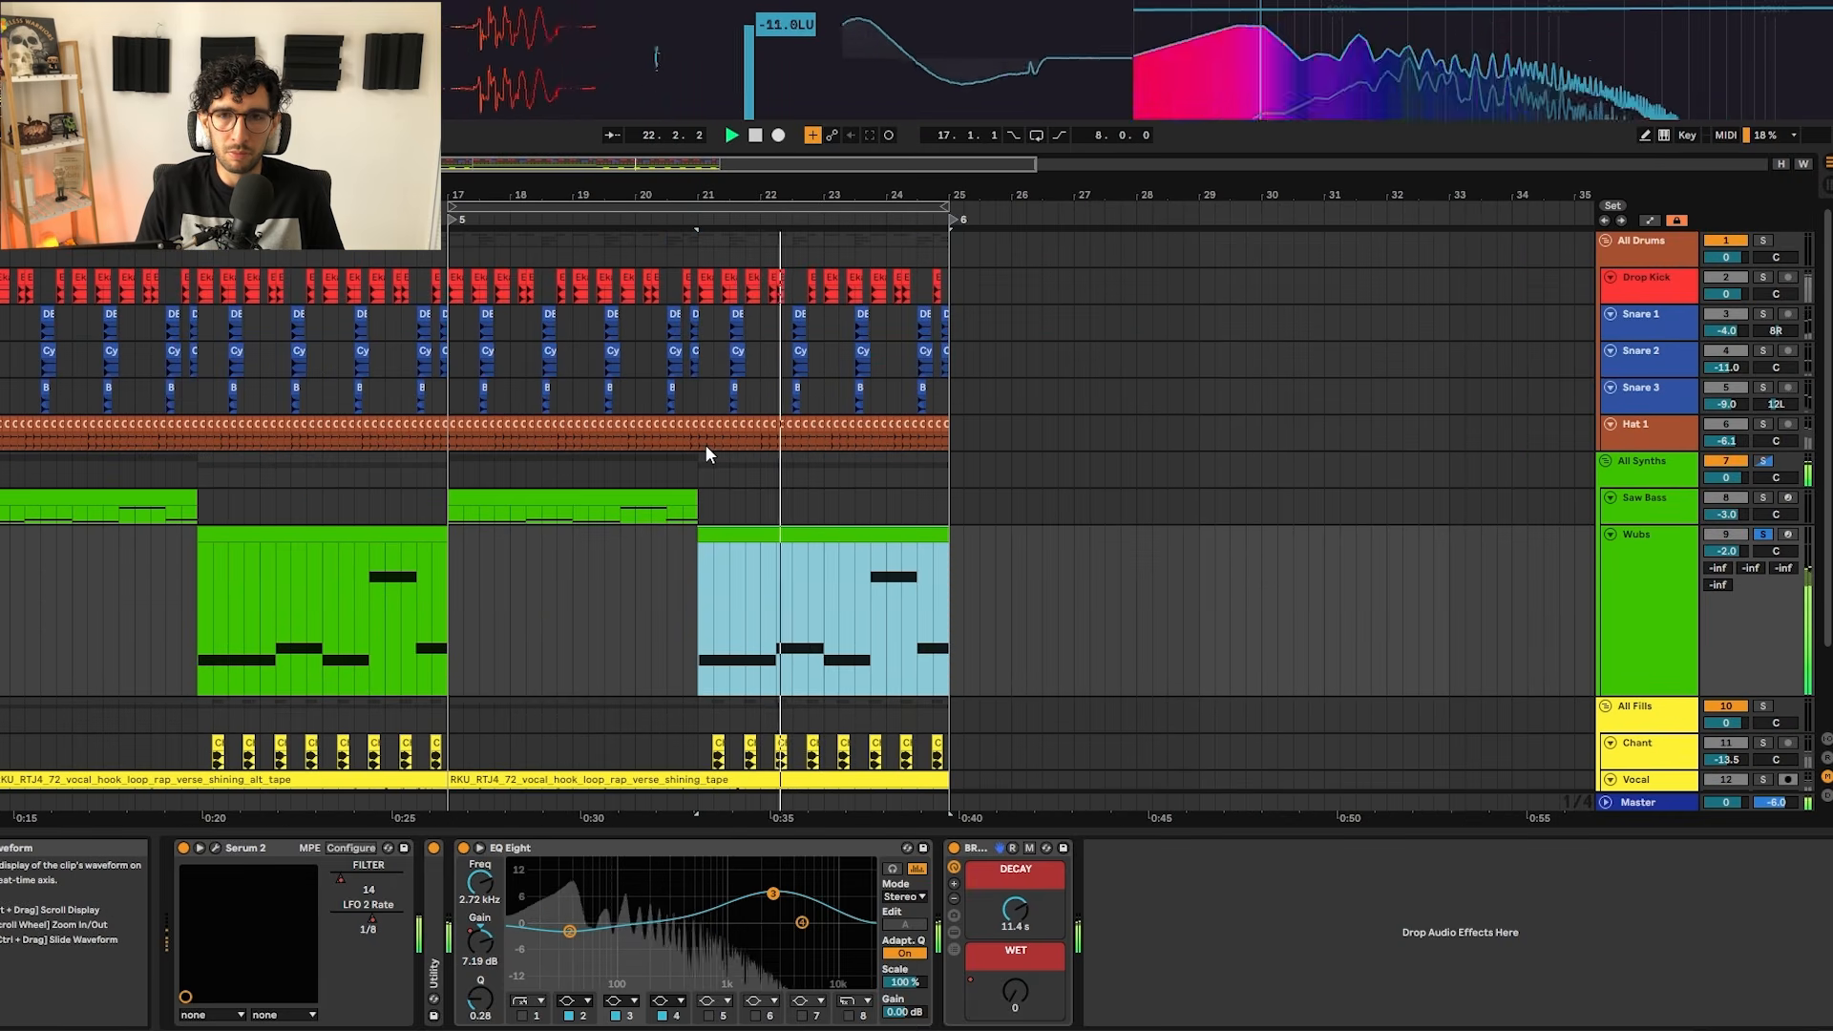
pyautogui.press('a')
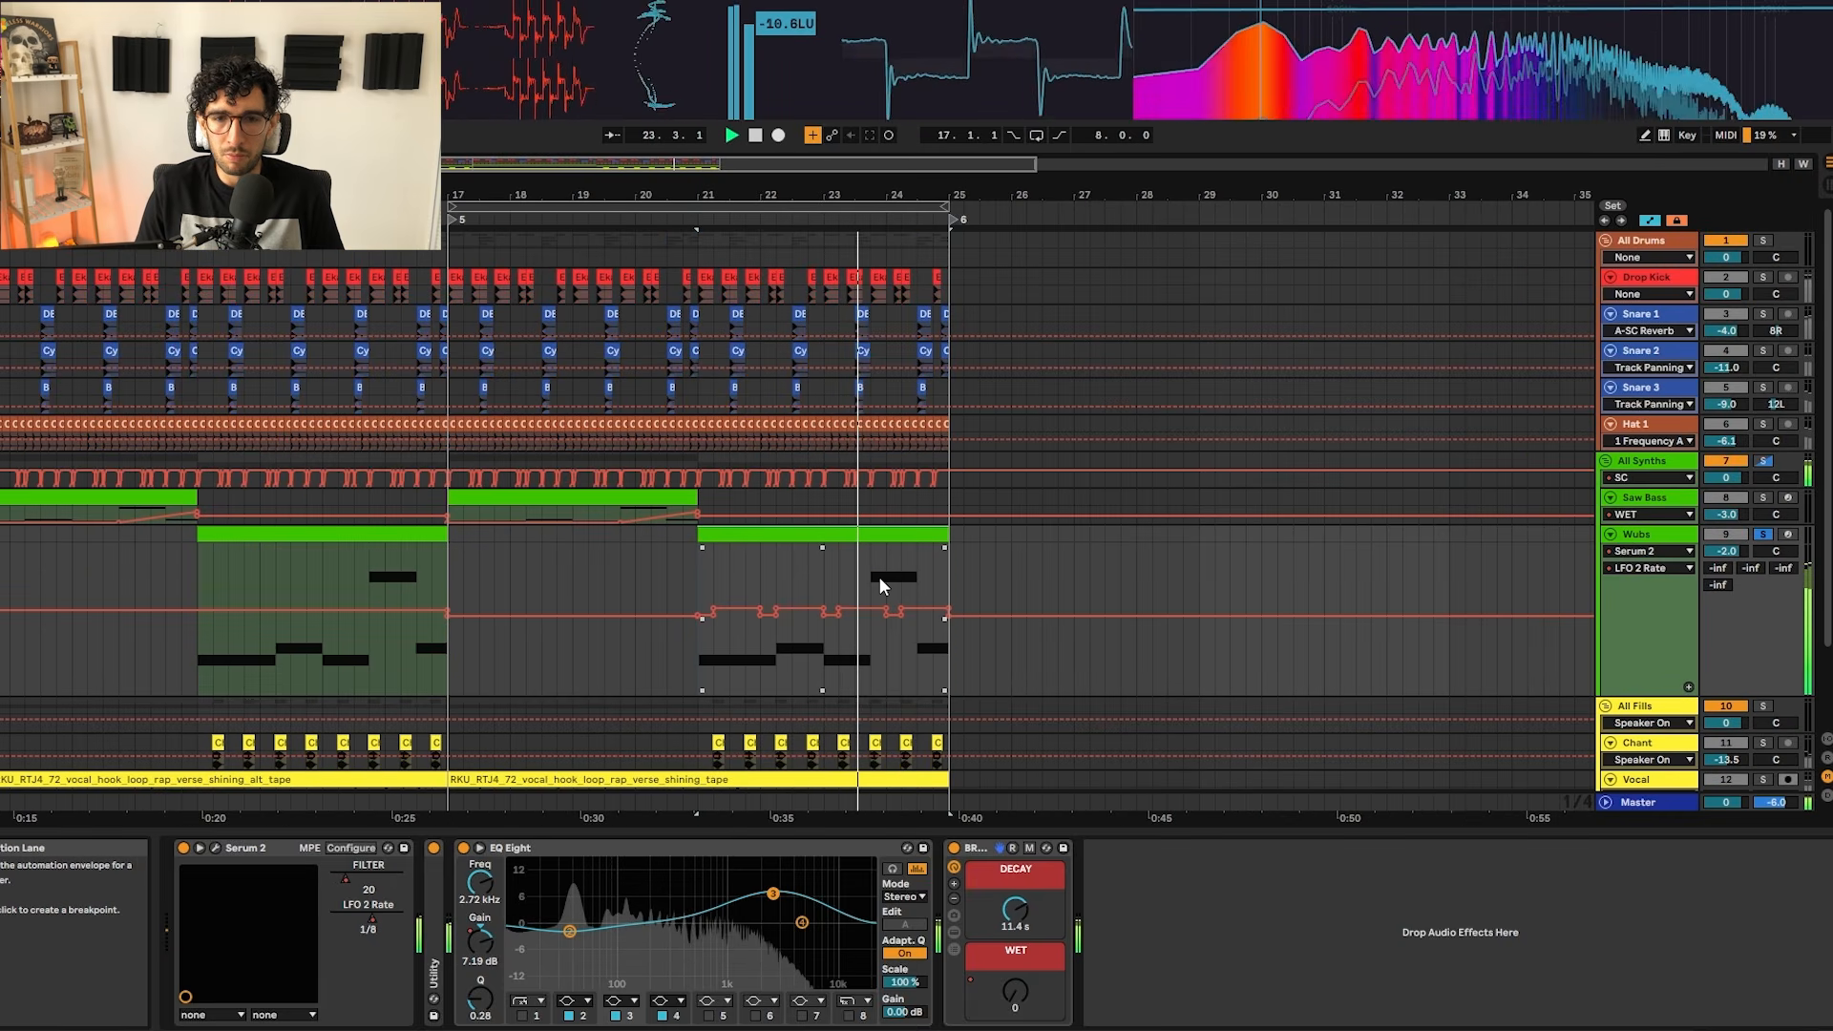
# Step: Hide the automation lanes, unsolo the Wubs track and refit the arrangement to show the drop from bar 9 to 25
pyautogui.press('a')
pyautogui.click(839, 561)
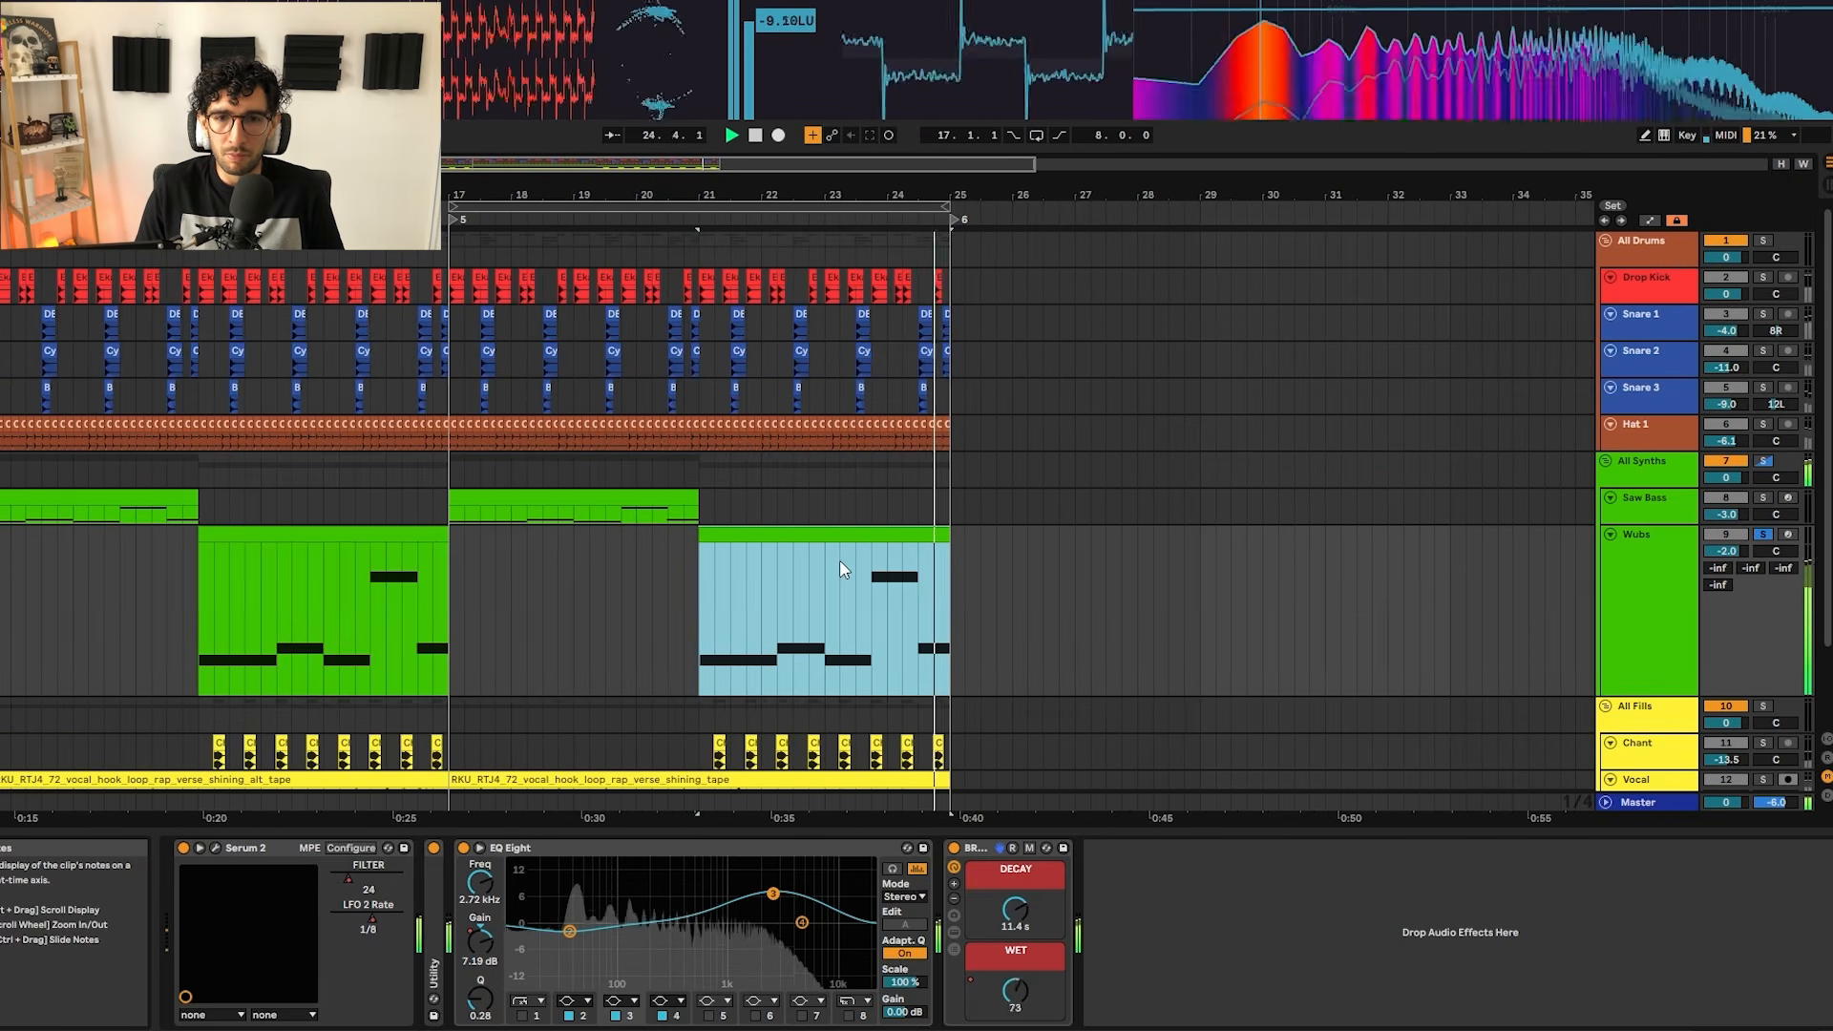
pyautogui.press('h')
pyautogui.press('w')
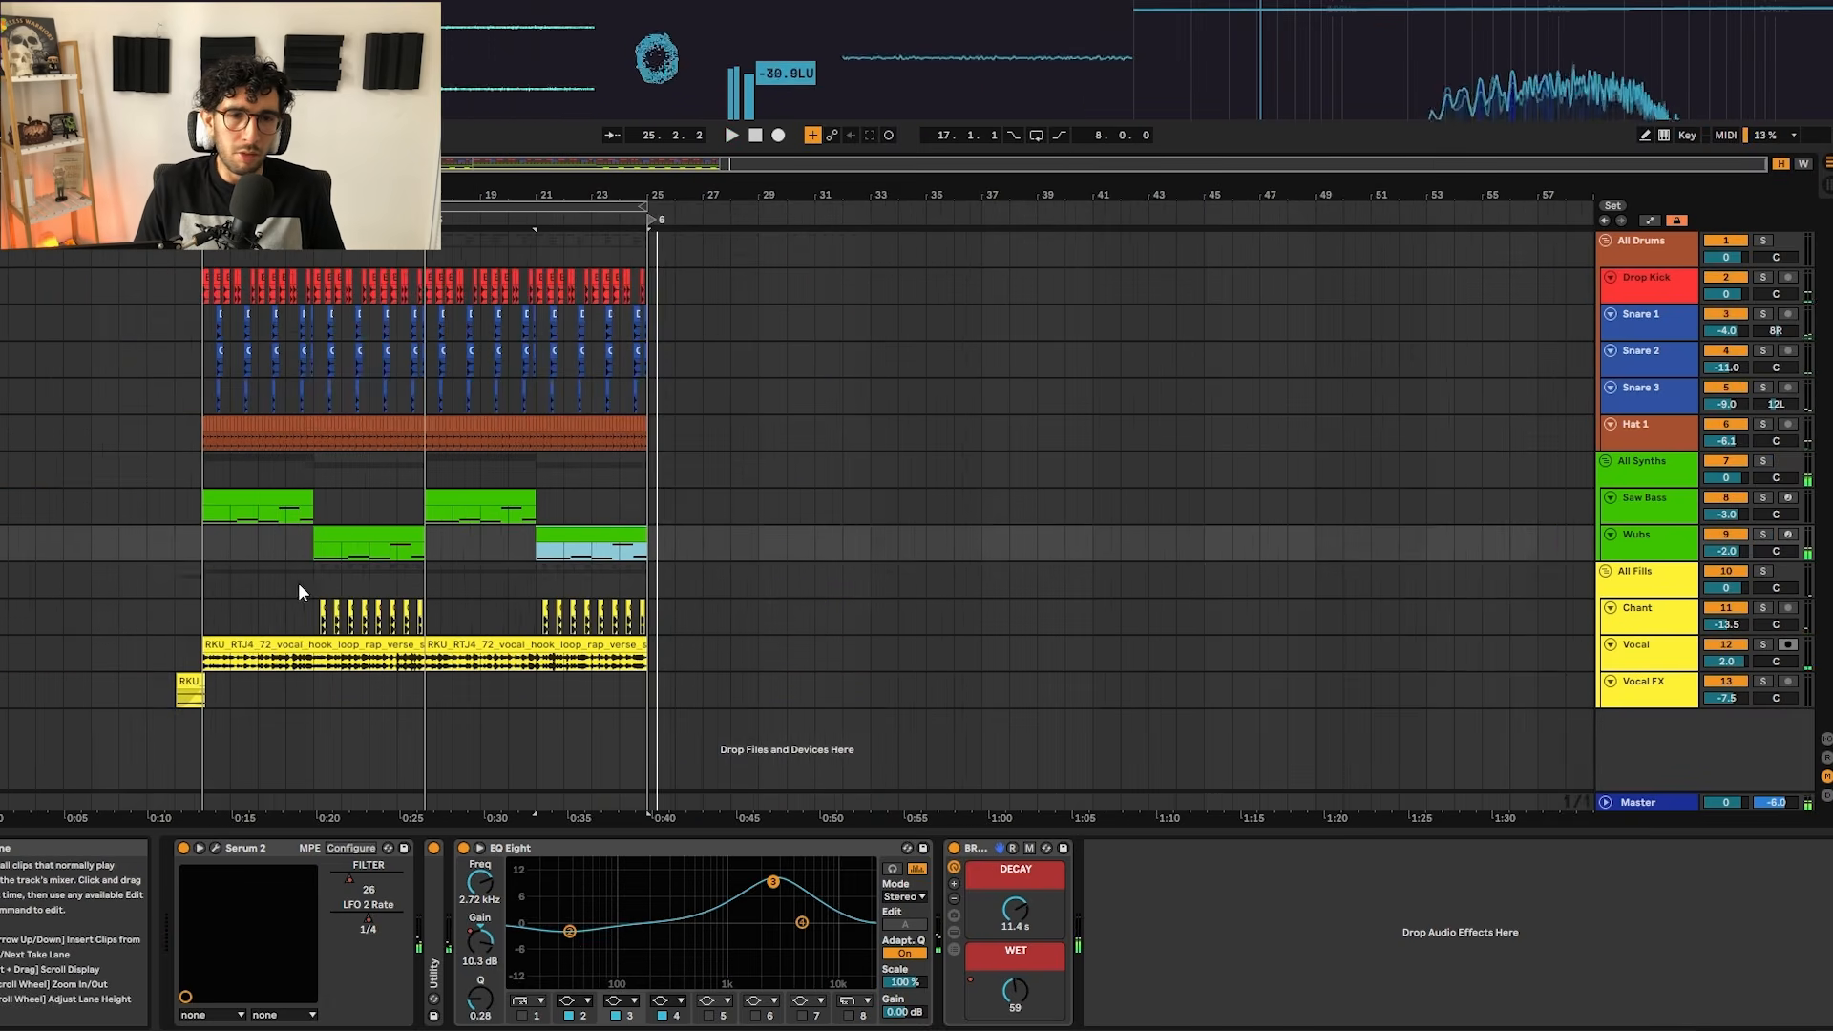
pyautogui.click(259, 581)
pyautogui.press('w')
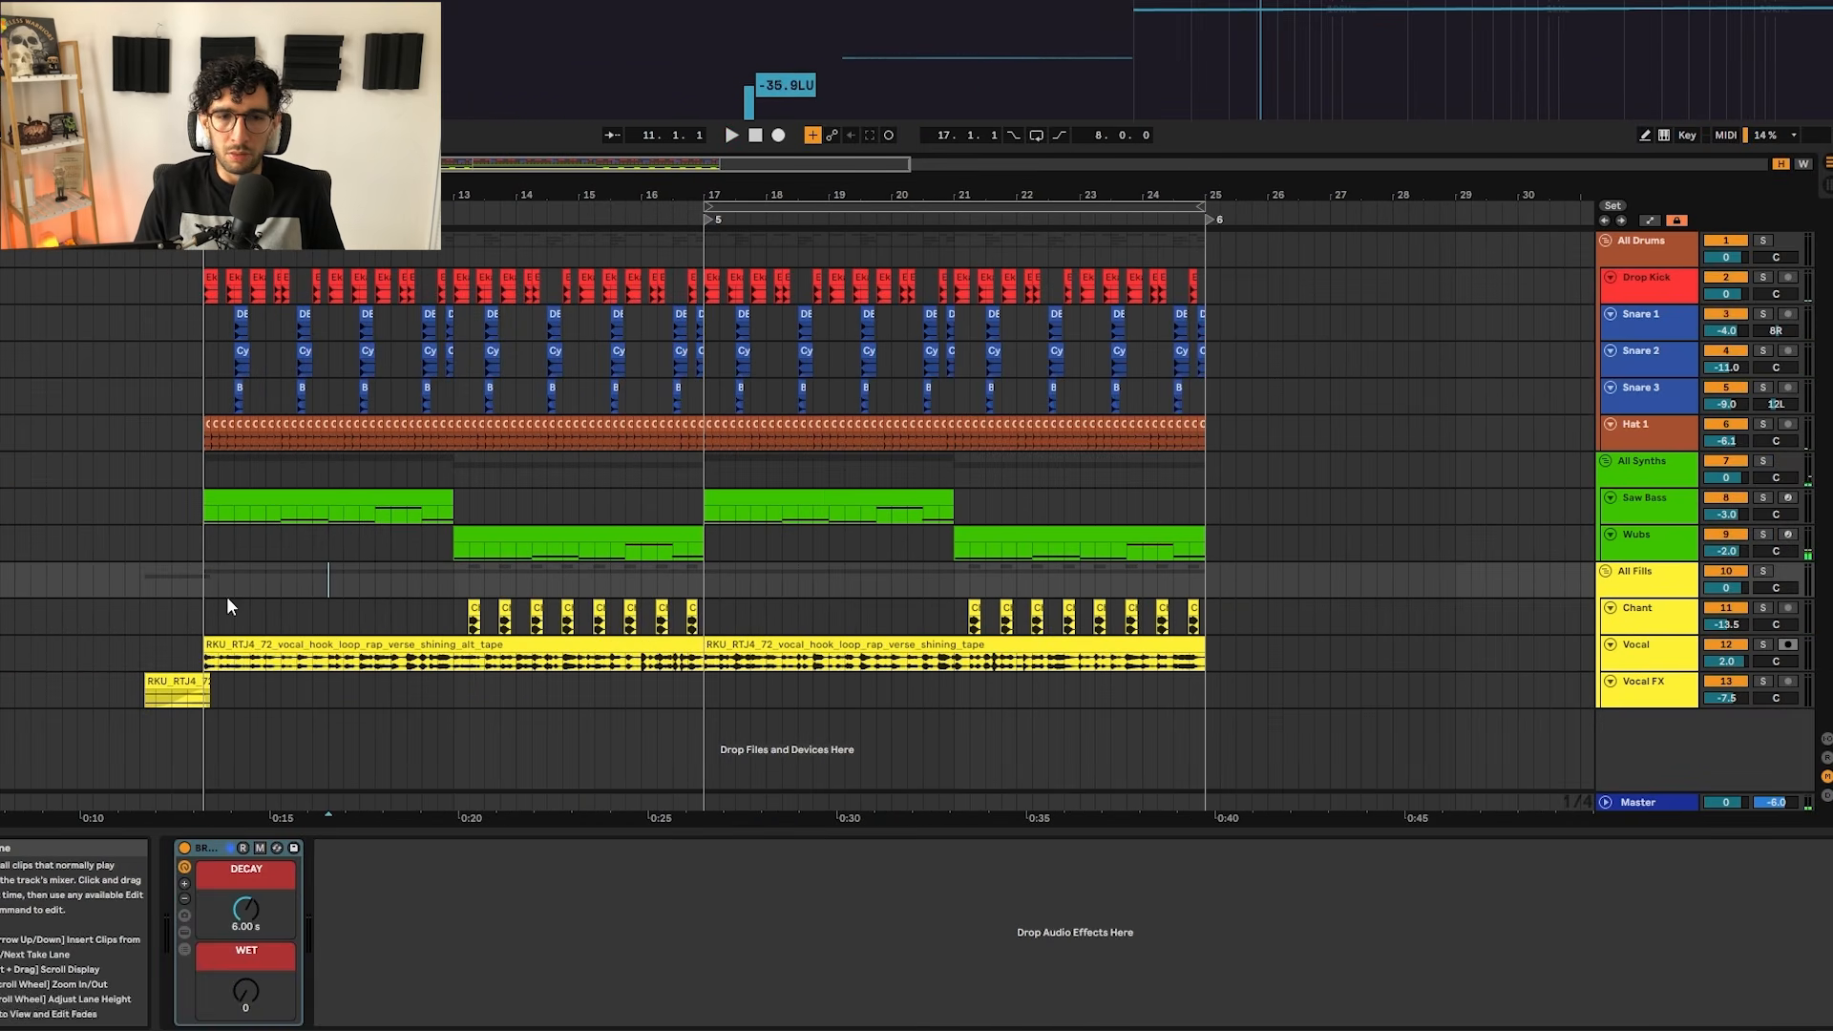
# Step: Solo the Vocal track, play its first clip from bar 9 and enlarge the track to show its waveform
pyautogui.click(260, 645)
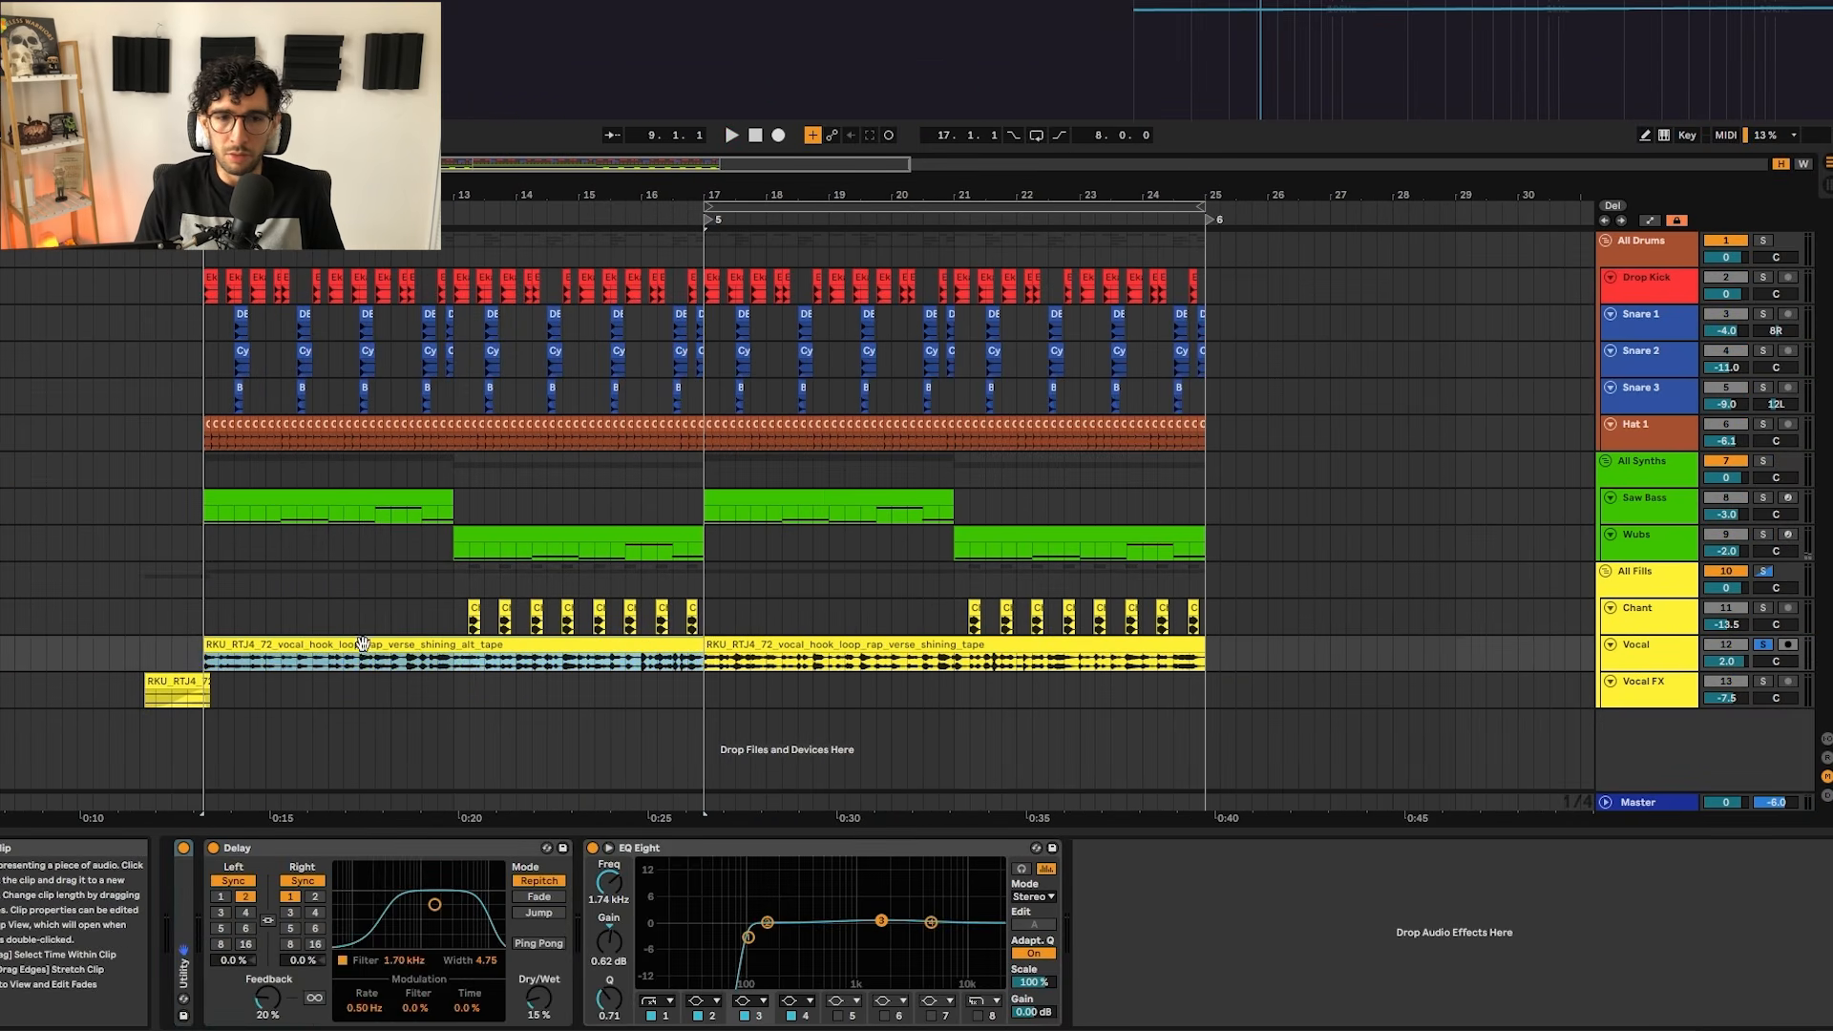
pyautogui.click(1648, 682)
pyautogui.press('space')
pyautogui.click(1649, 651)
pyautogui.moveTo(1608, 672); pyautogui.dragTo(1607, 751)
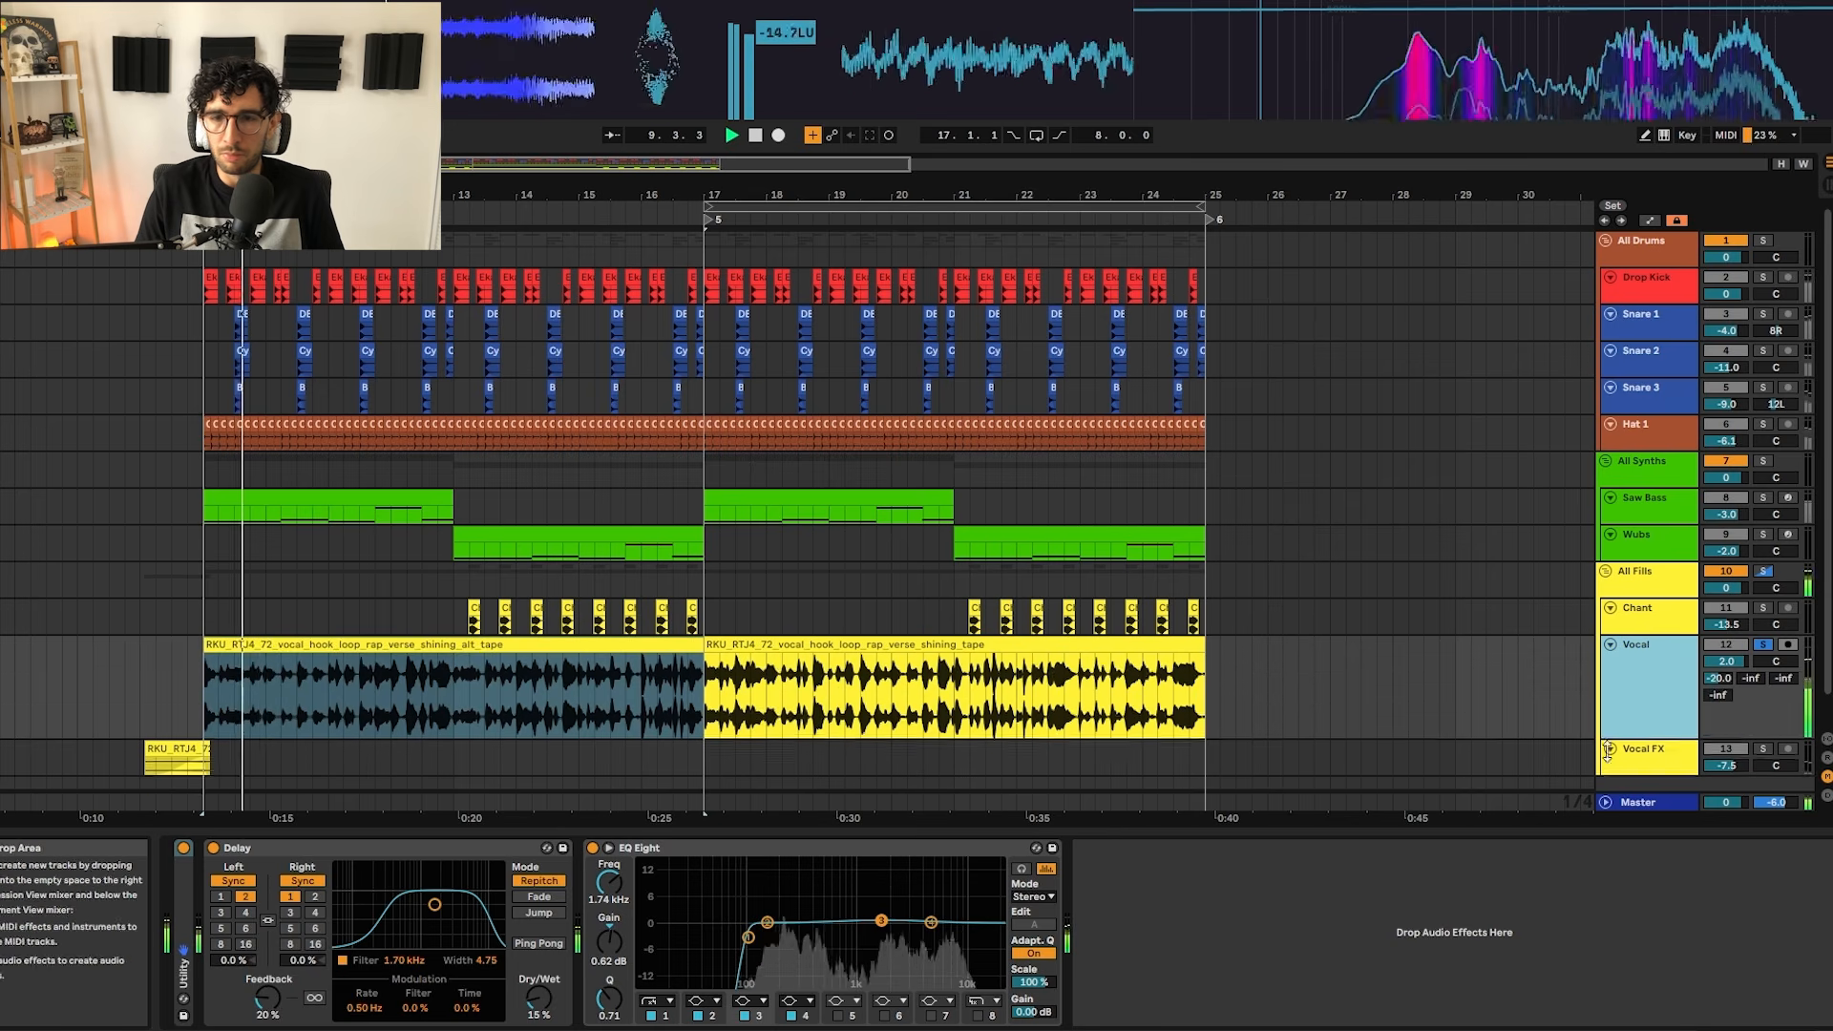
pyautogui.scroll(-2, 620, 635)
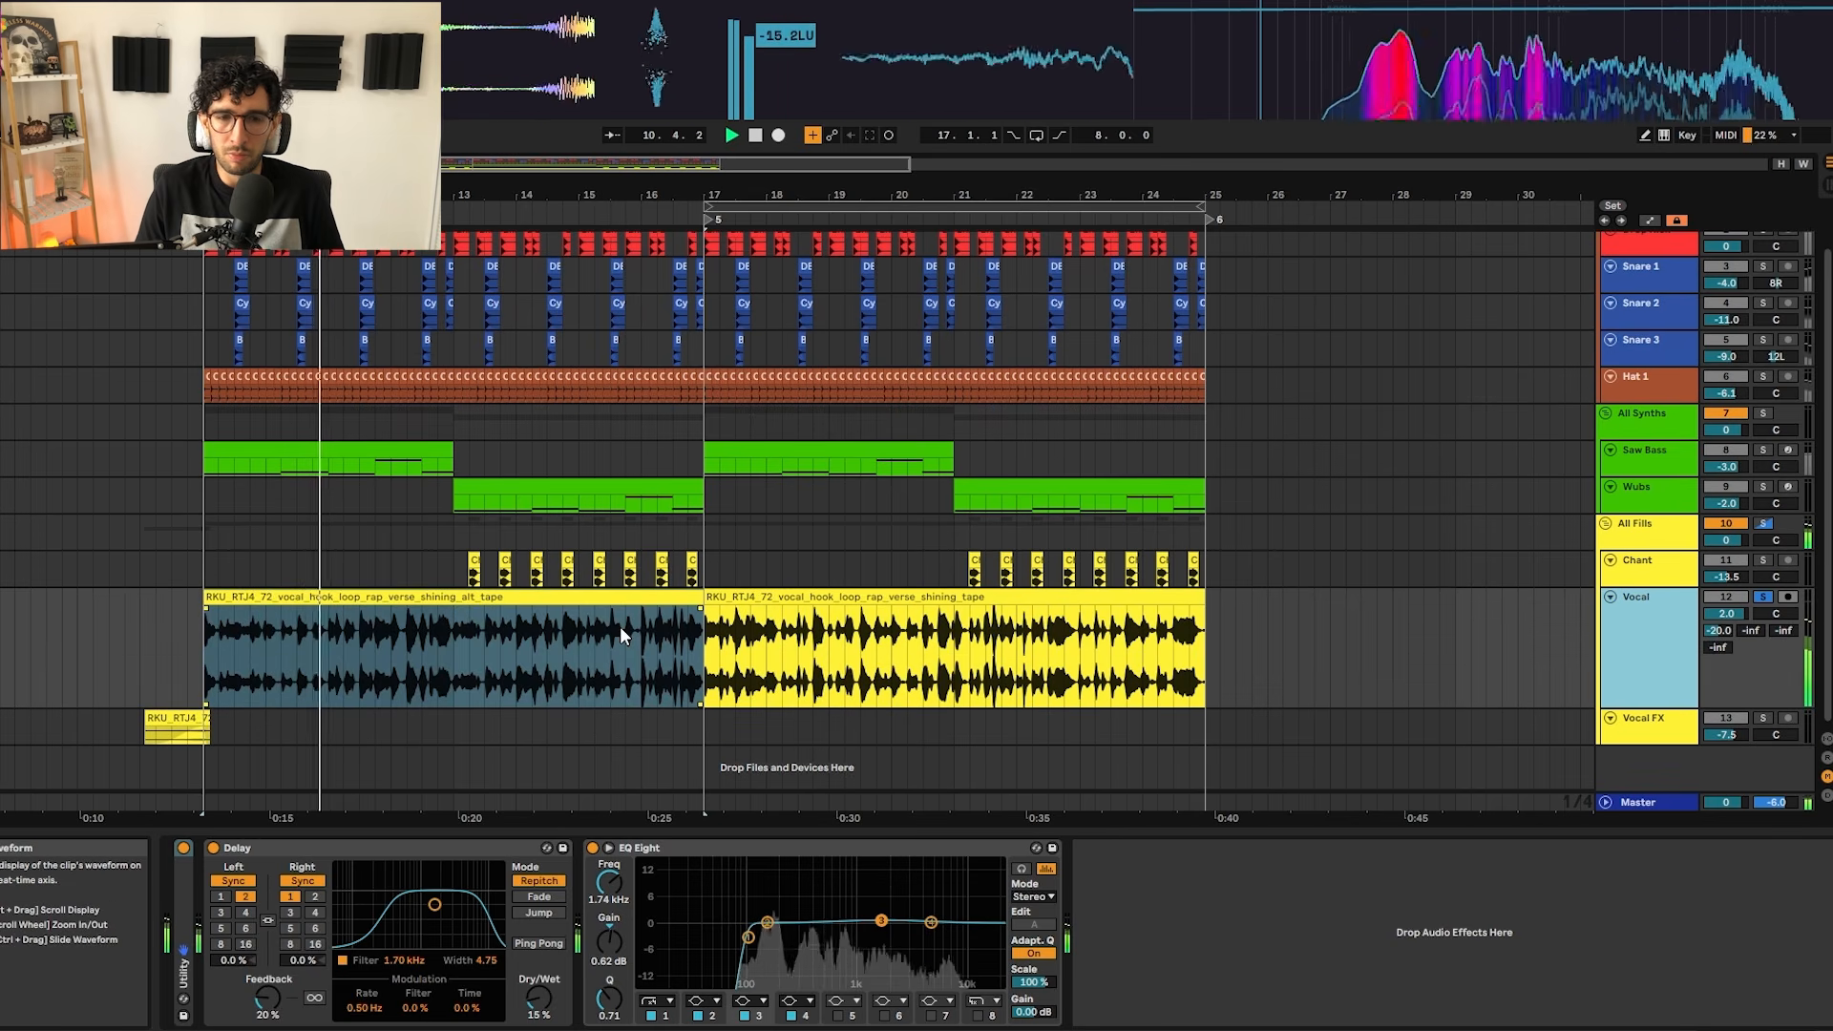
pyautogui.click(403, 545)
pyautogui.press('space')
# Step: Examine how the Saw Bass and Wubs clips alternate across the drop, from bar 9 through the second half at bar 17
pyautogui.scroll(2, 403, 496)
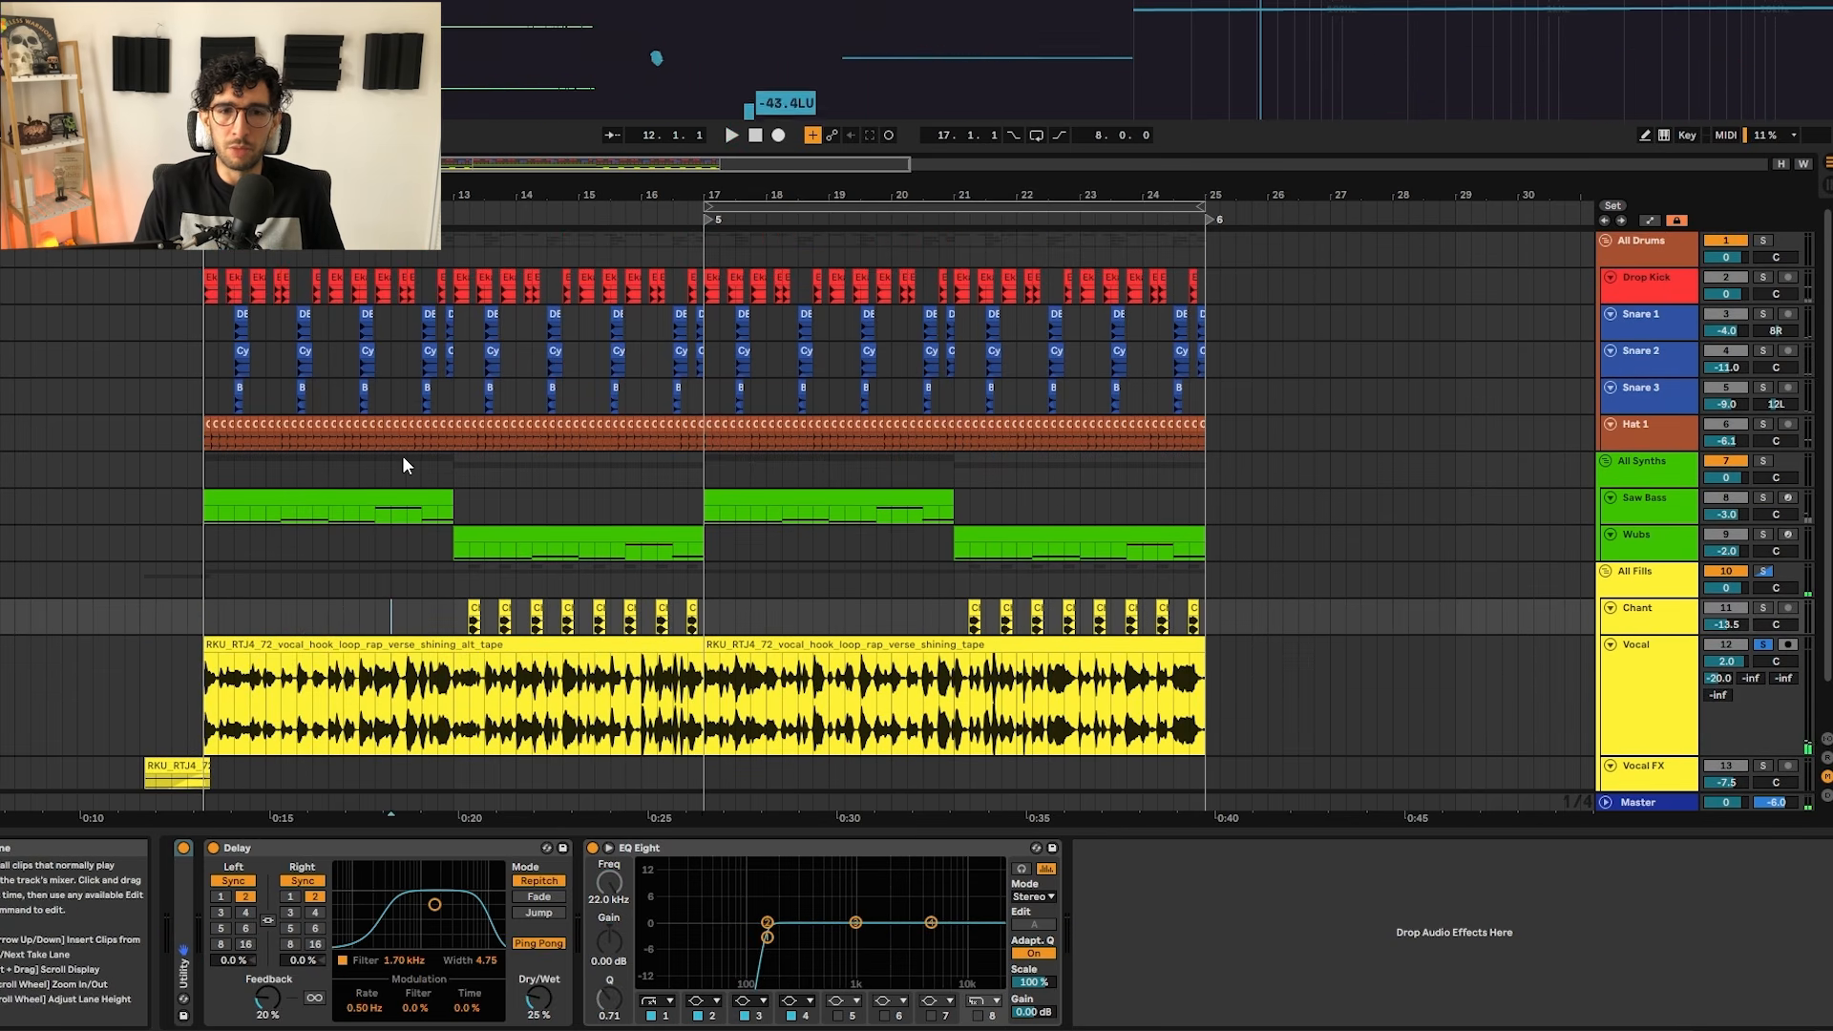
pyautogui.click(437, 482)
pyautogui.click(374, 513)
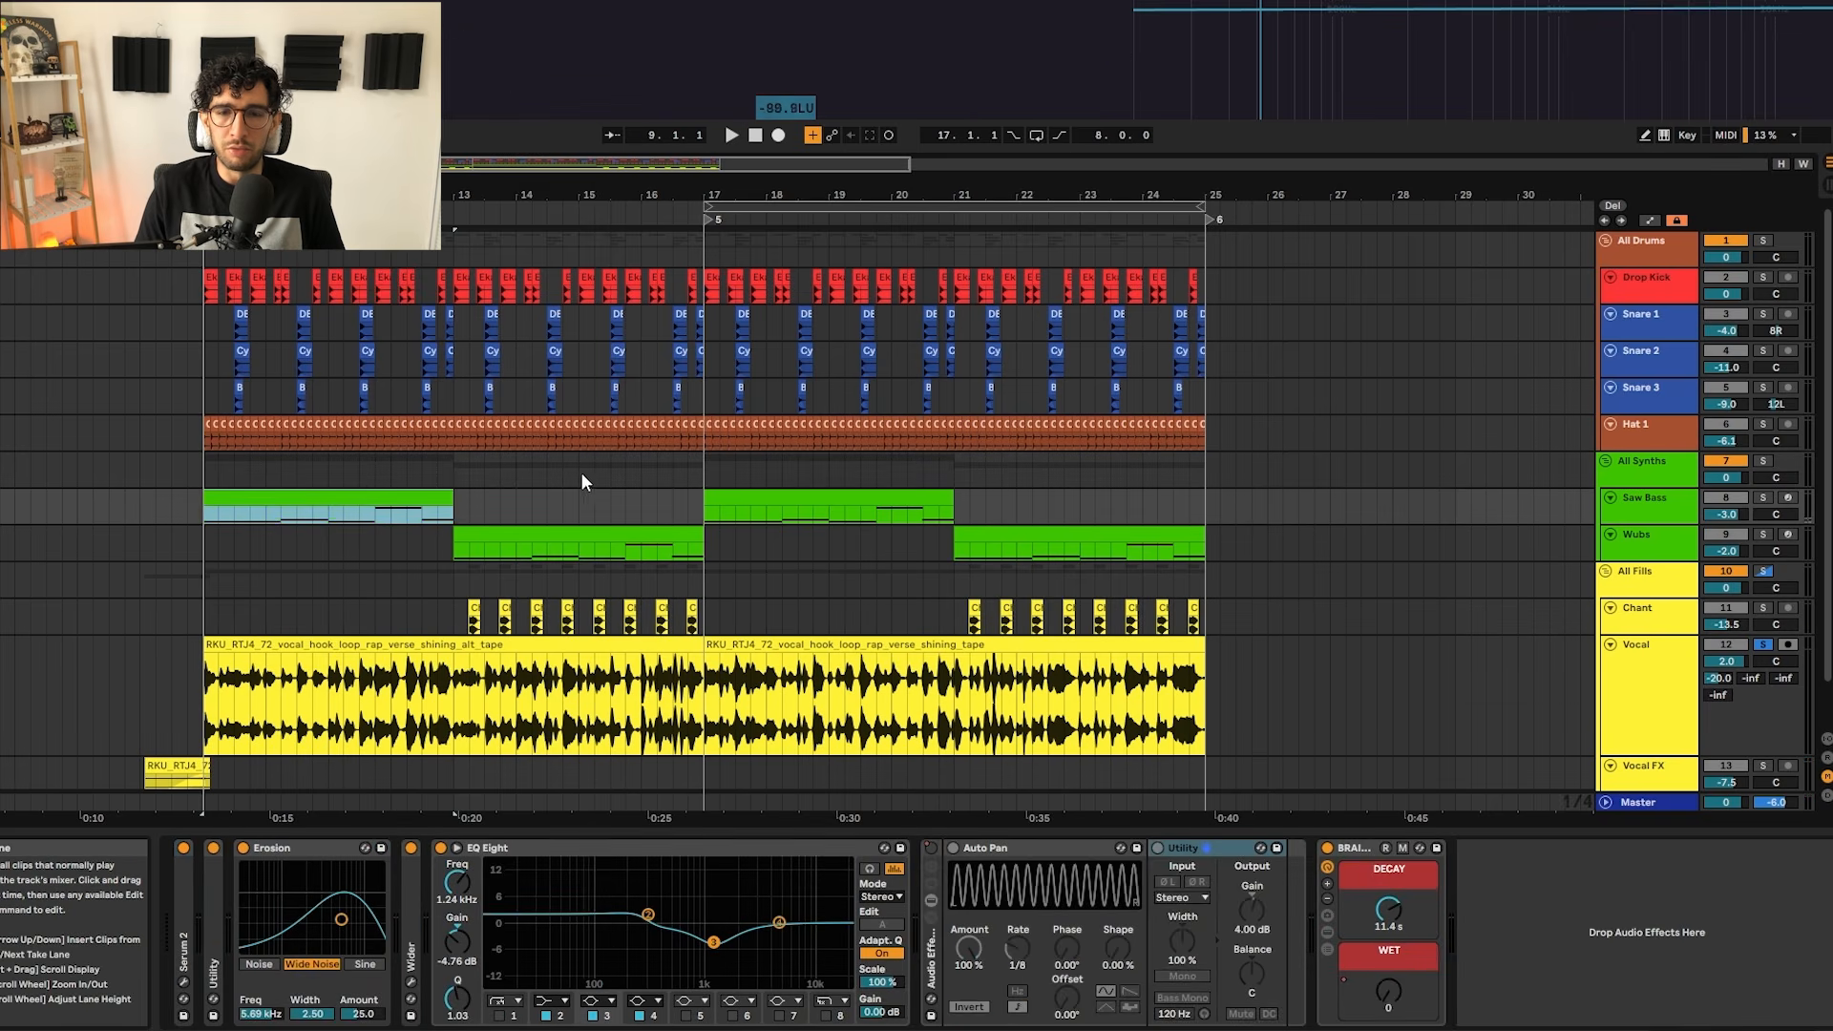
pyautogui.moveTo(1212, 548); pyautogui.dragTo(319, 488)
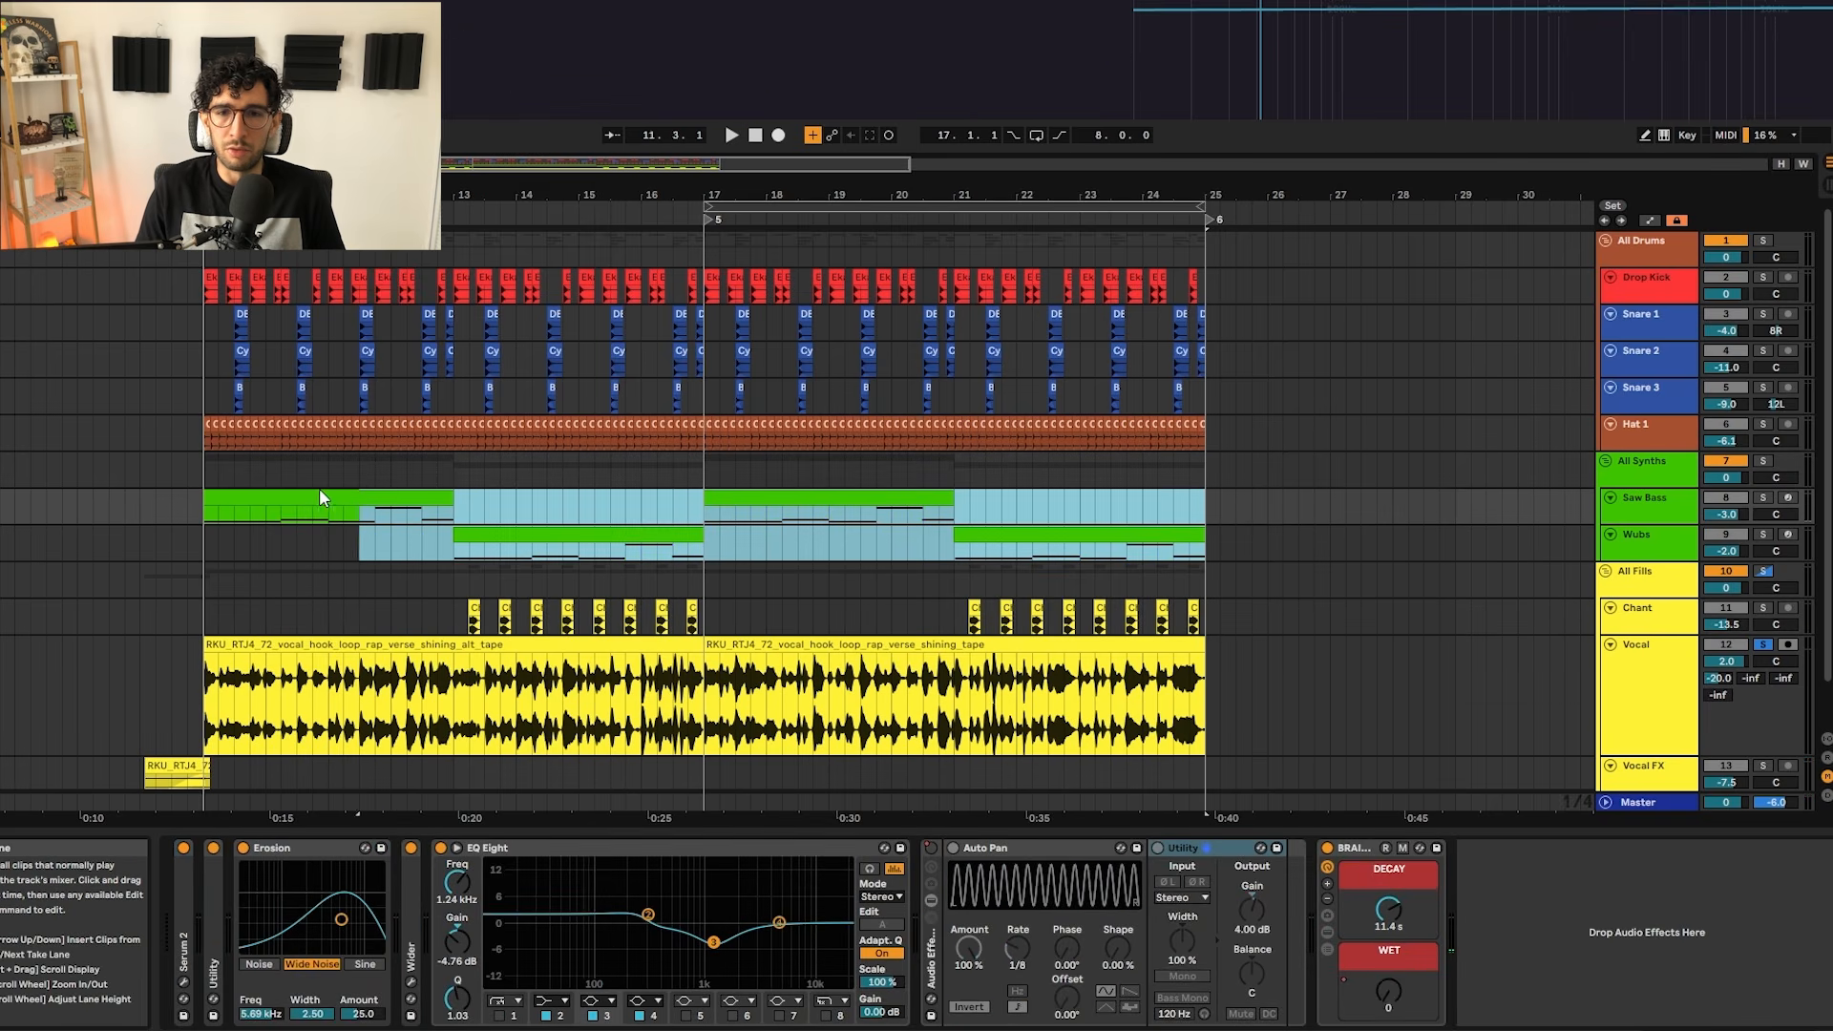
pyautogui.click(208, 462)
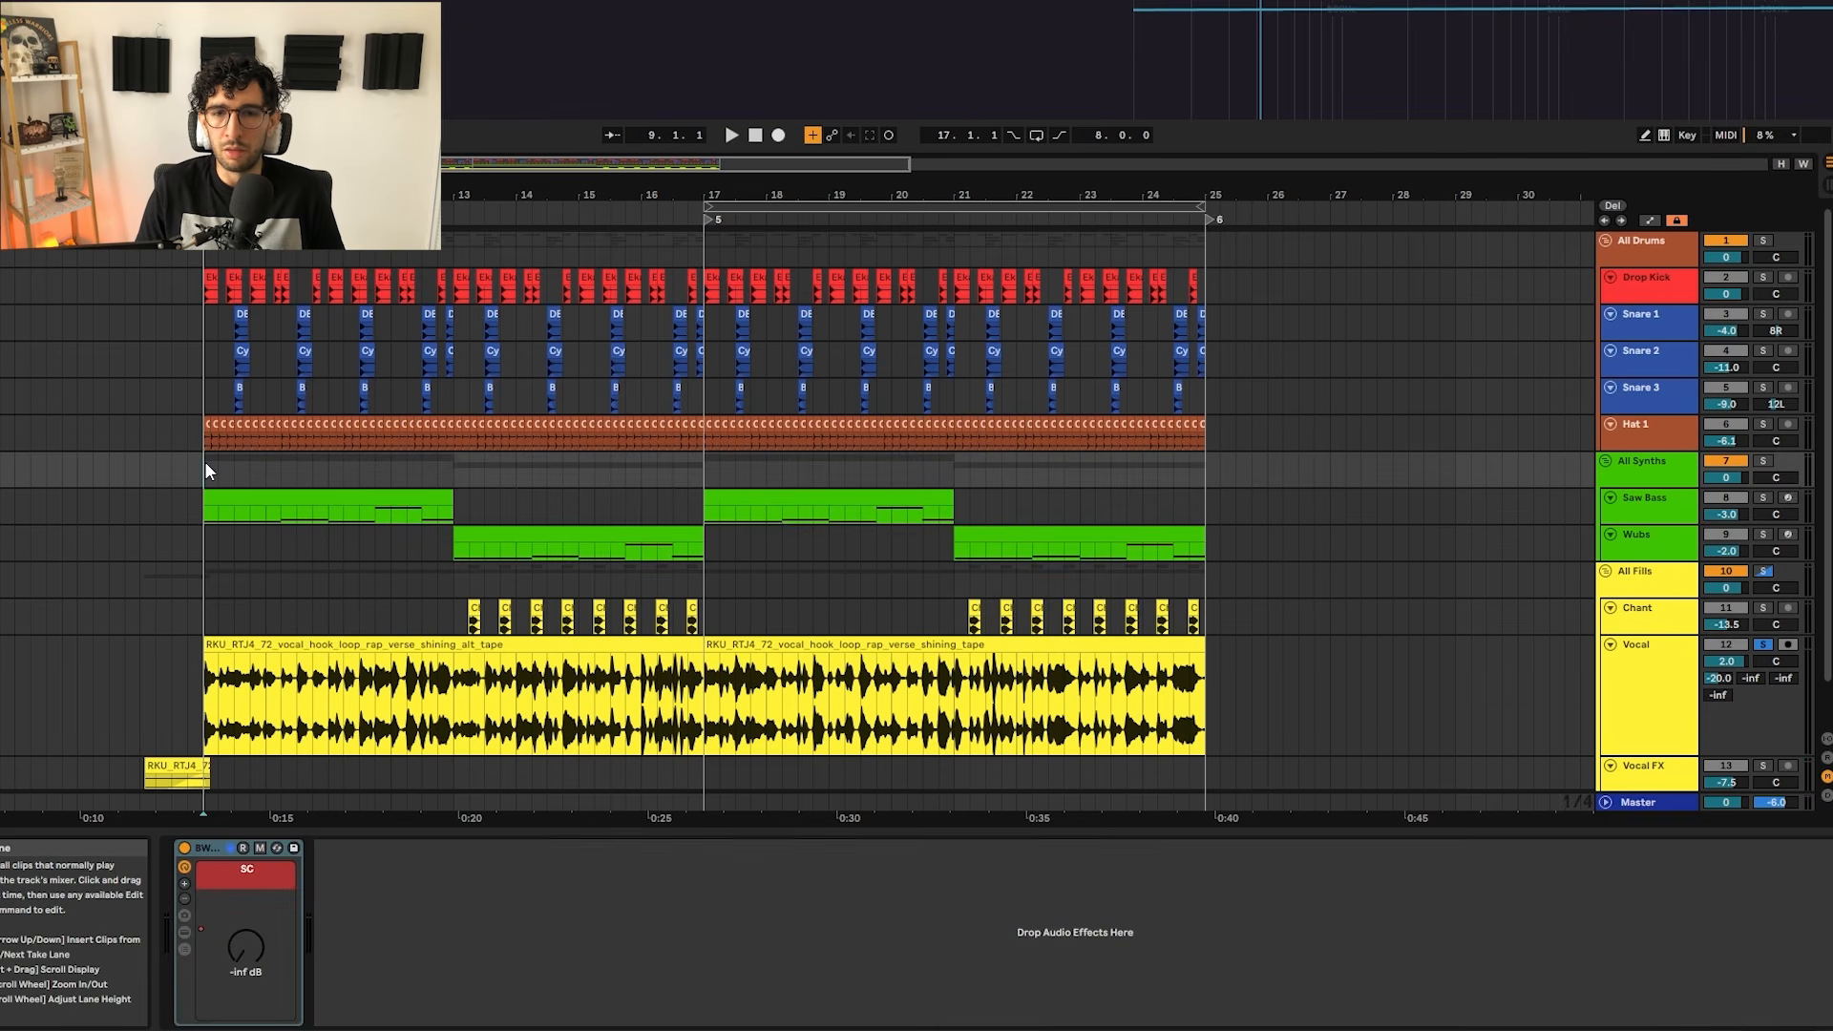
pyautogui.scroll(-1, 442, 546)
pyautogui.scroll(1, 445, 546)
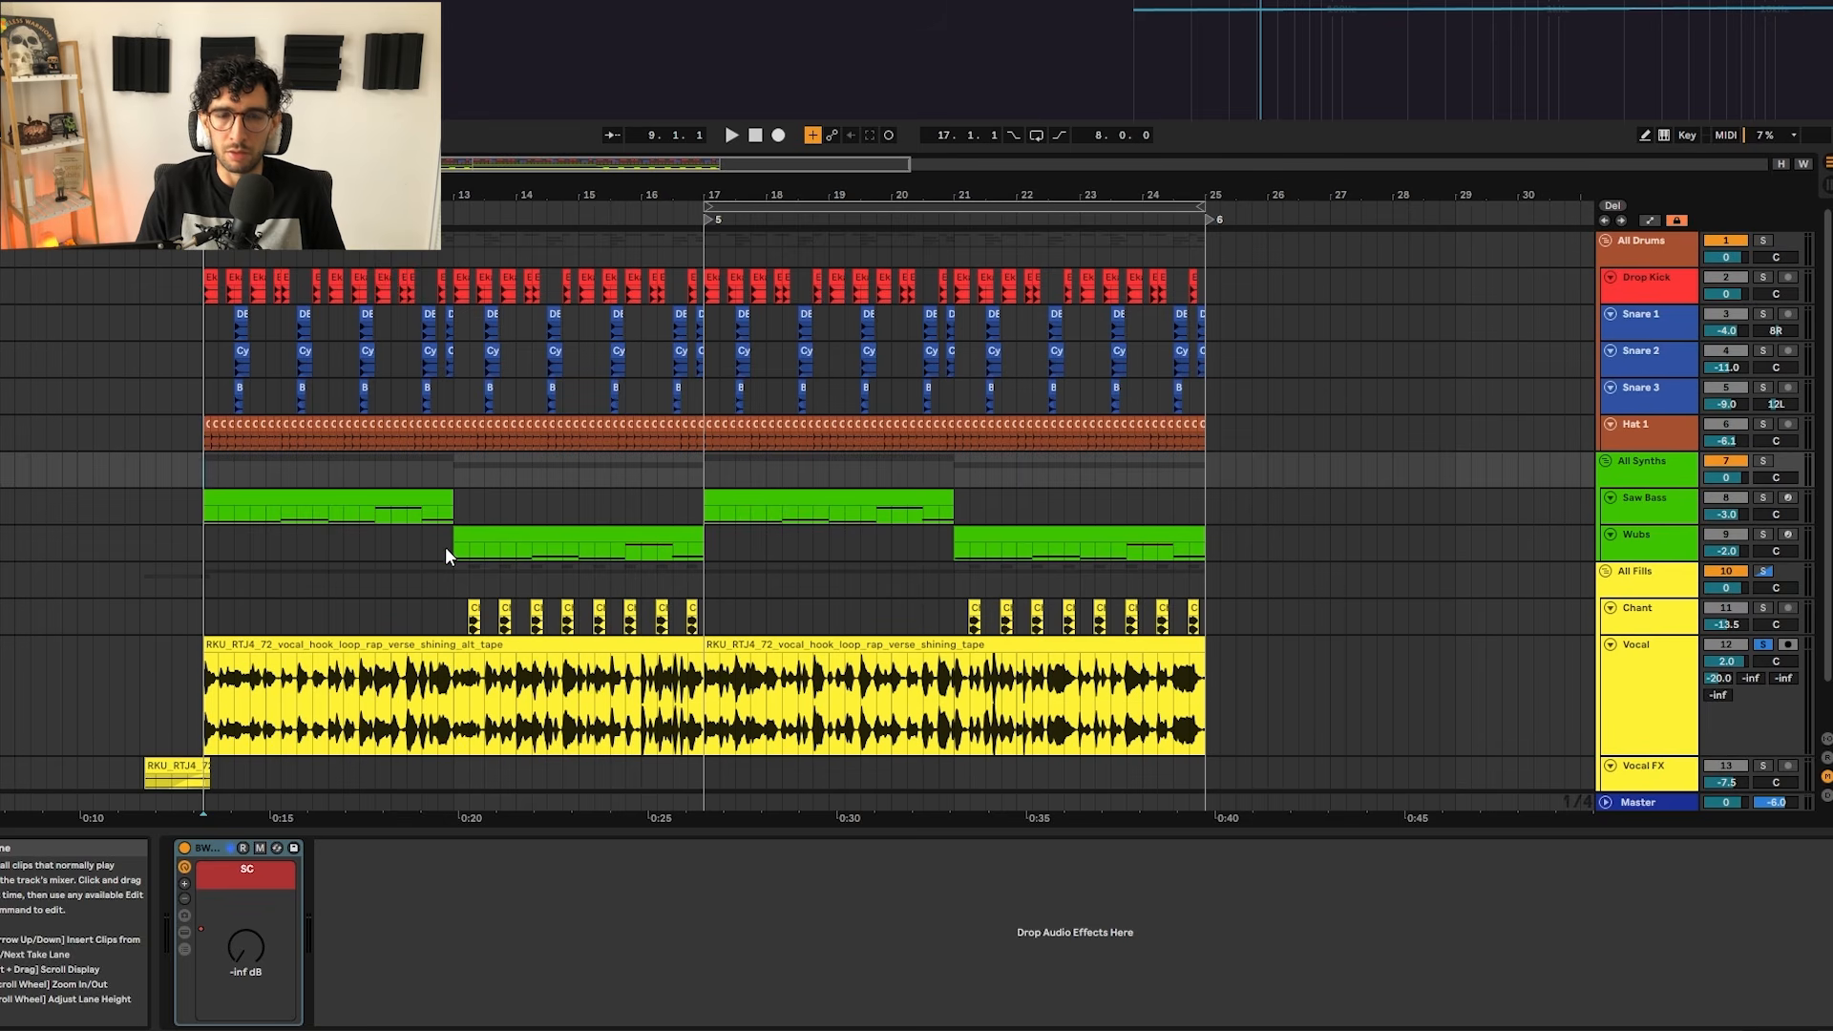
pyautogui.click(468, 503)
pyautogui.click(702, 477)
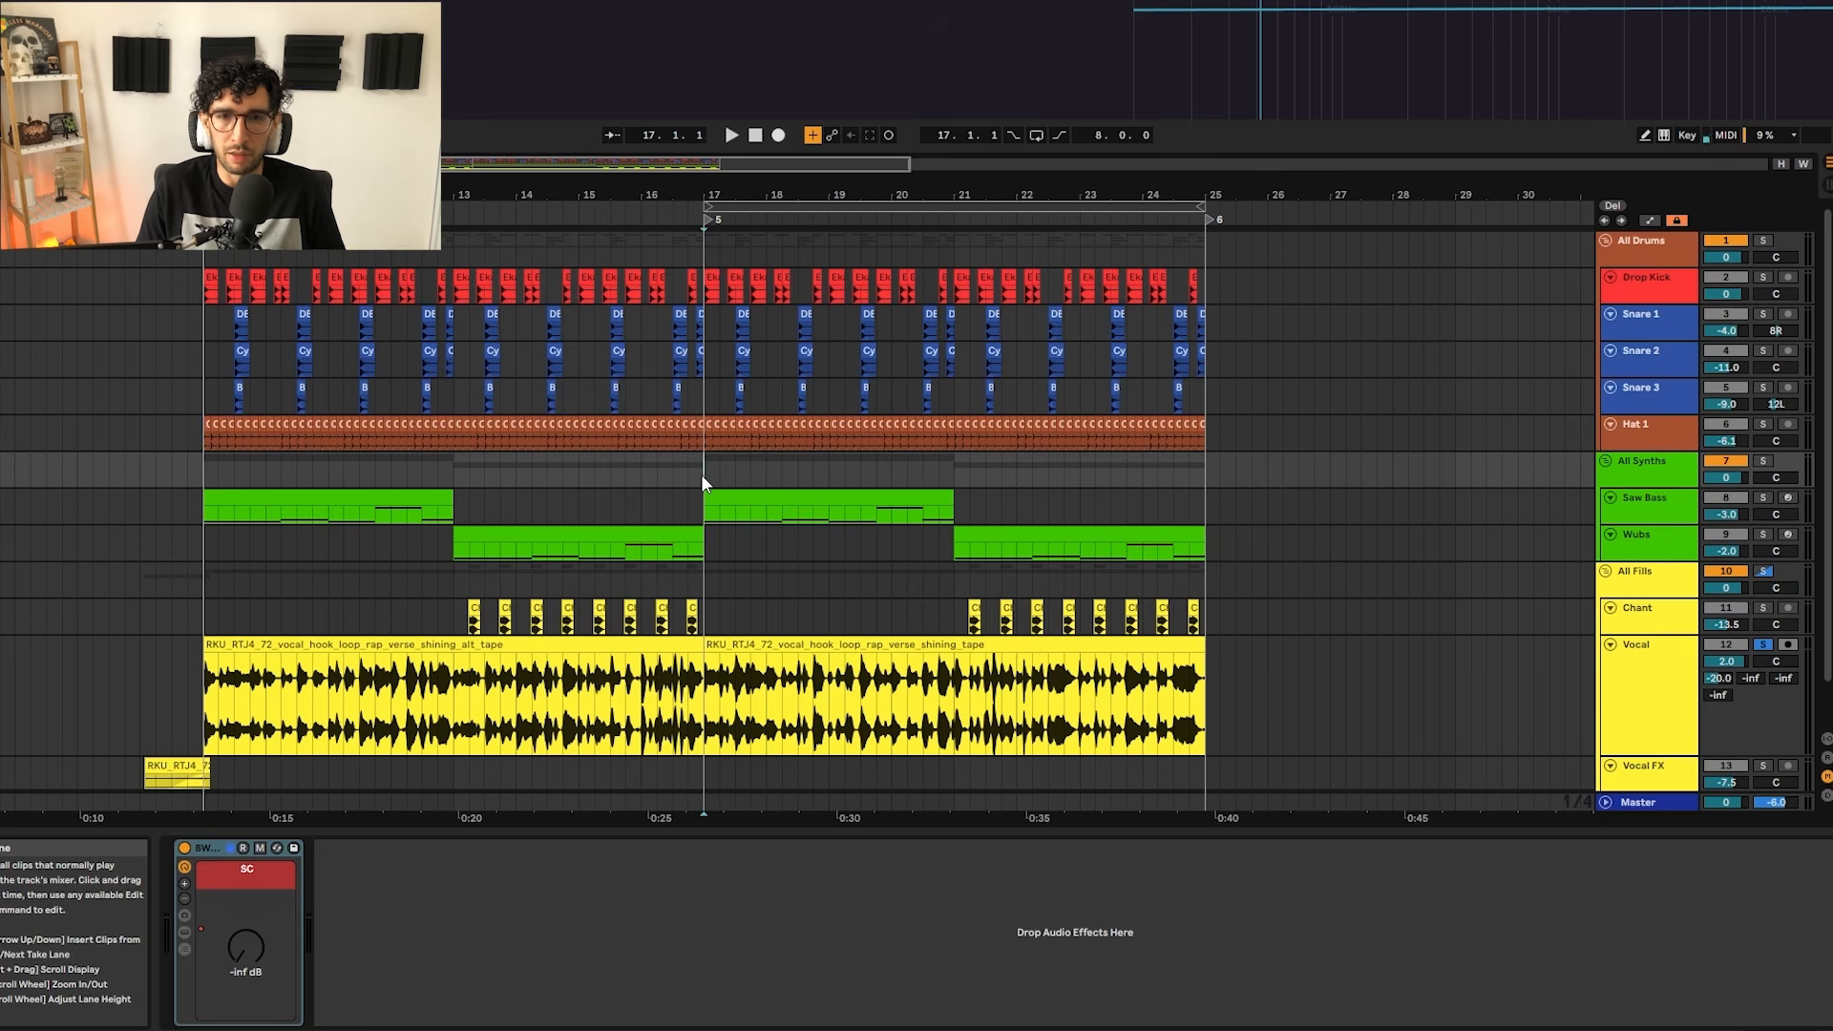
# Step: Solo the Chant track and play its clips from the start of the bar 13 section
pyautogui.click(487, 643)
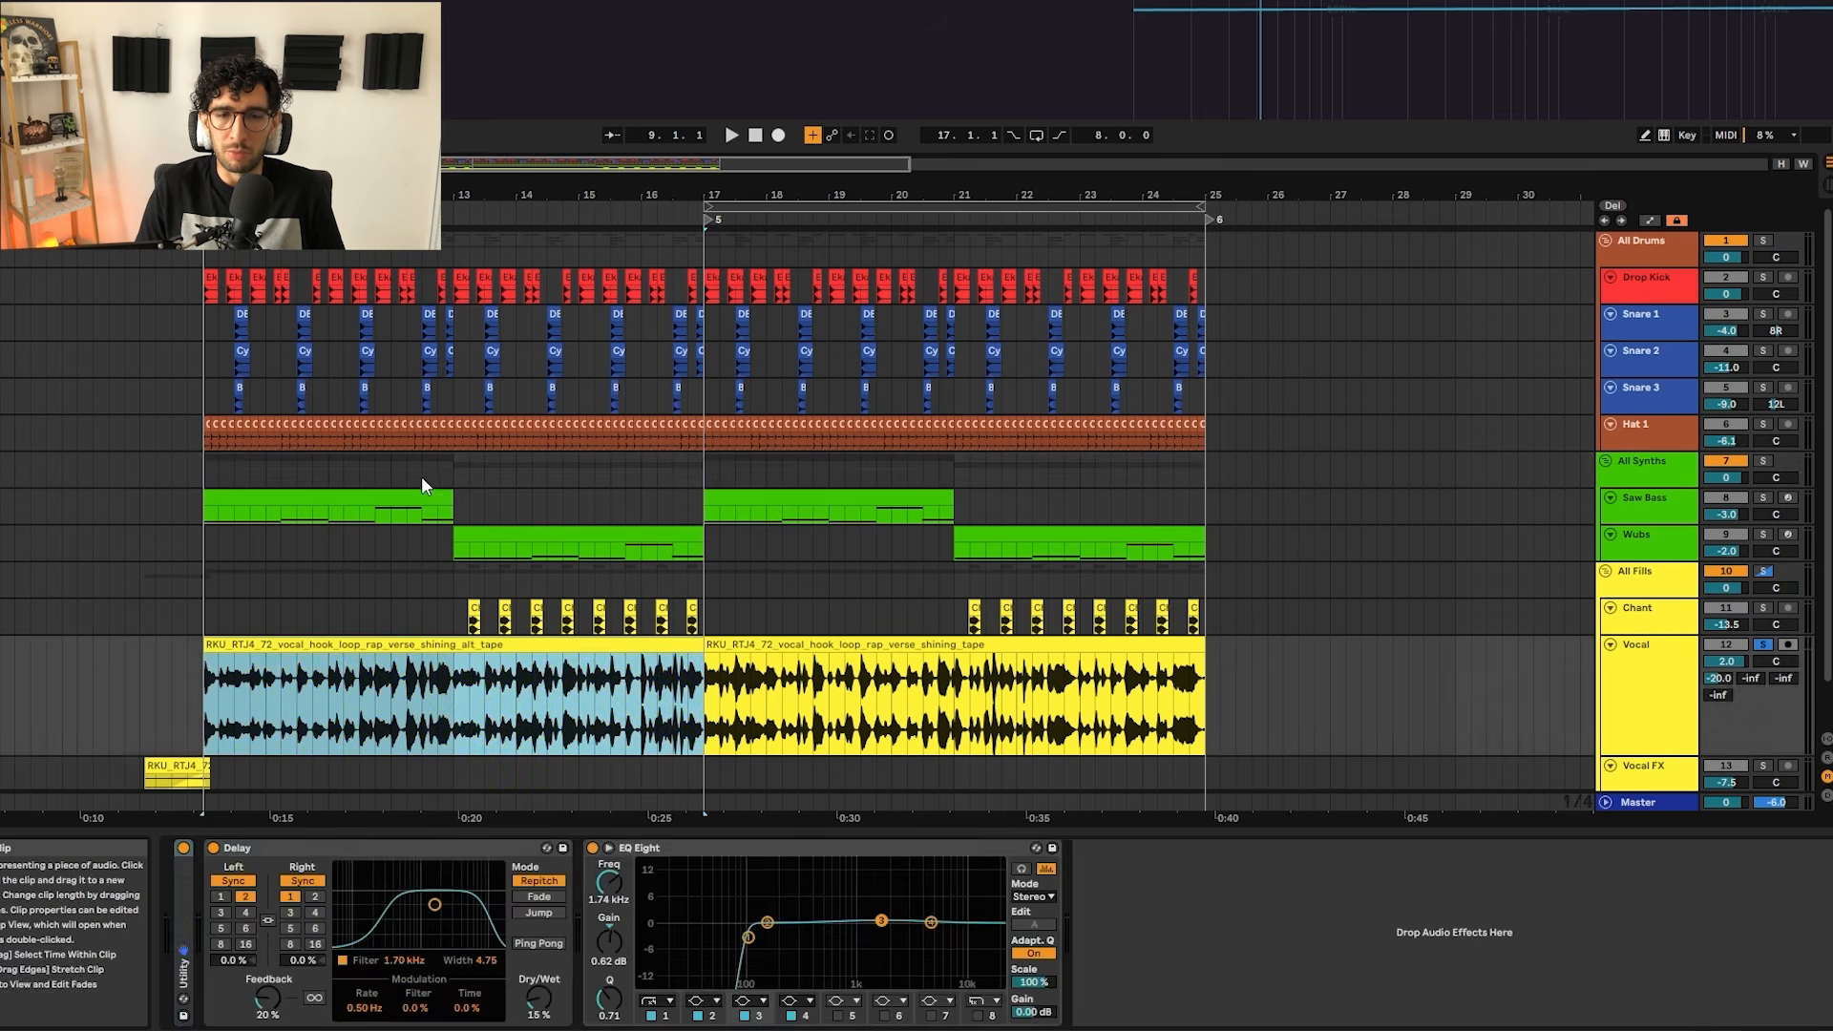
pyautogui.scroll(-1, 421, 477)
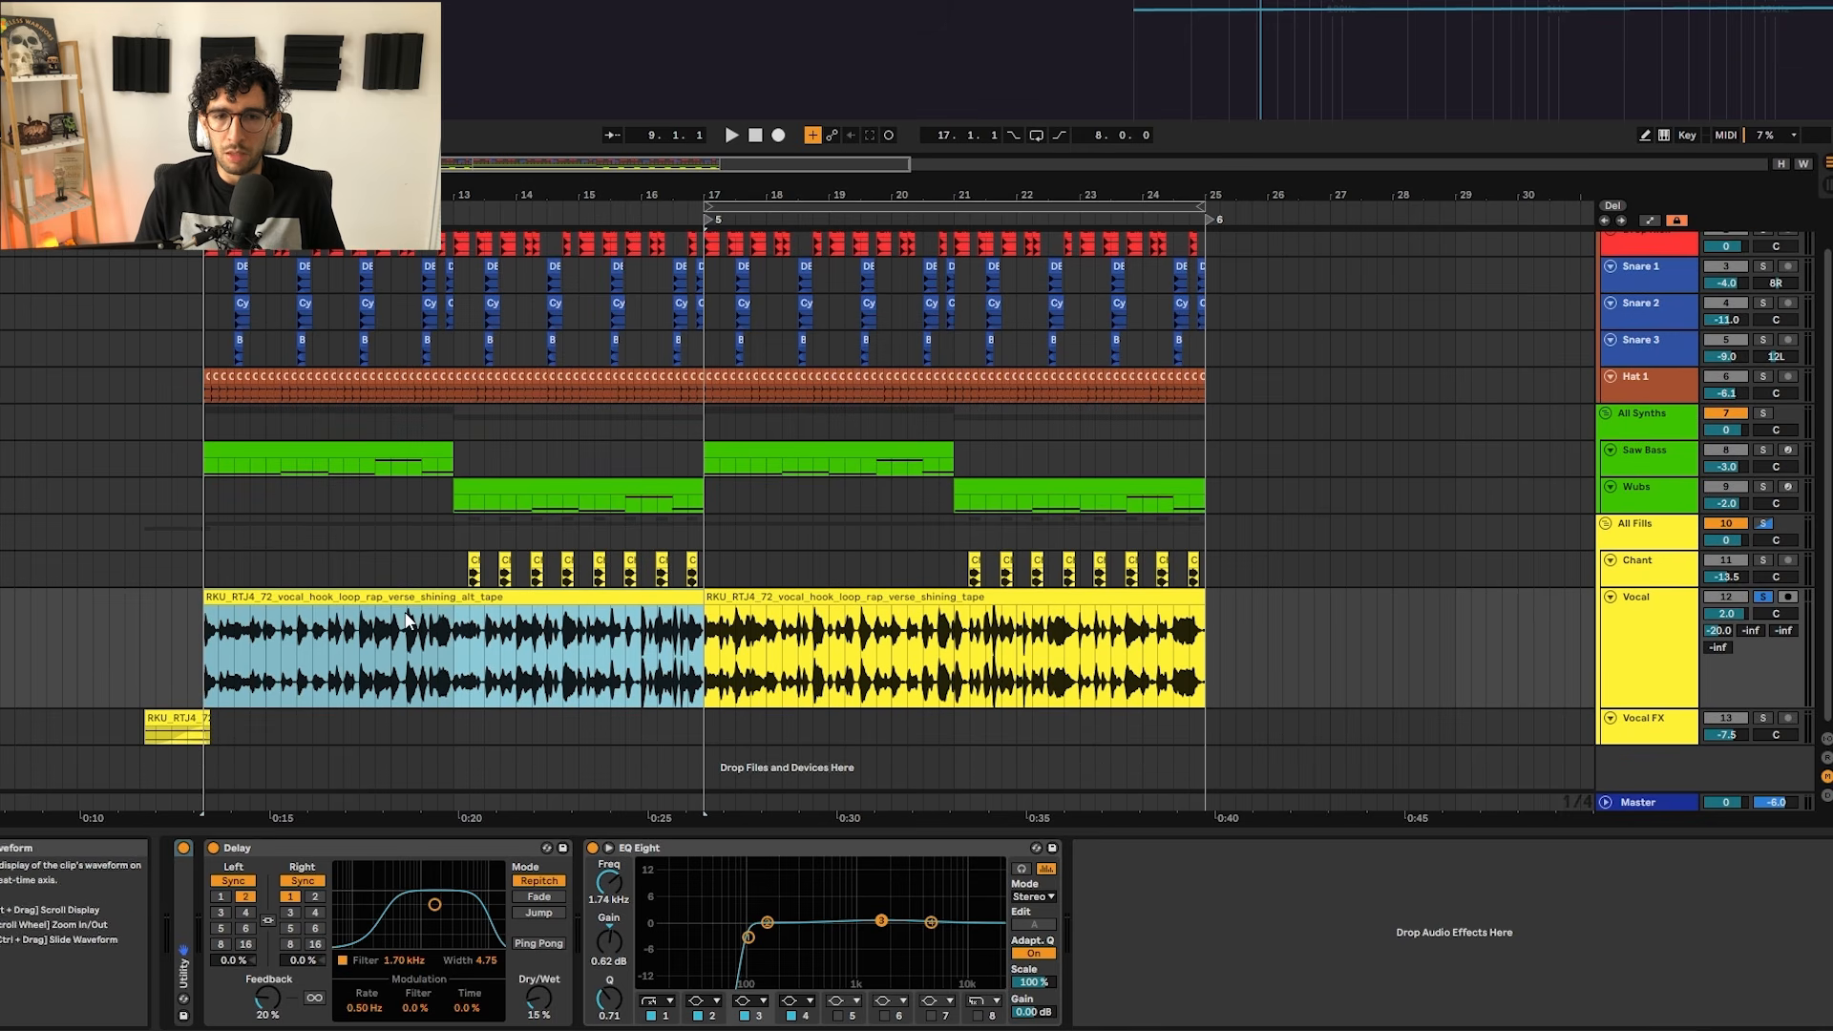
pyautogui.click(409, 659)
pyautogui.click(461, 600)
pyautogui.scroll(3, 465, 569)
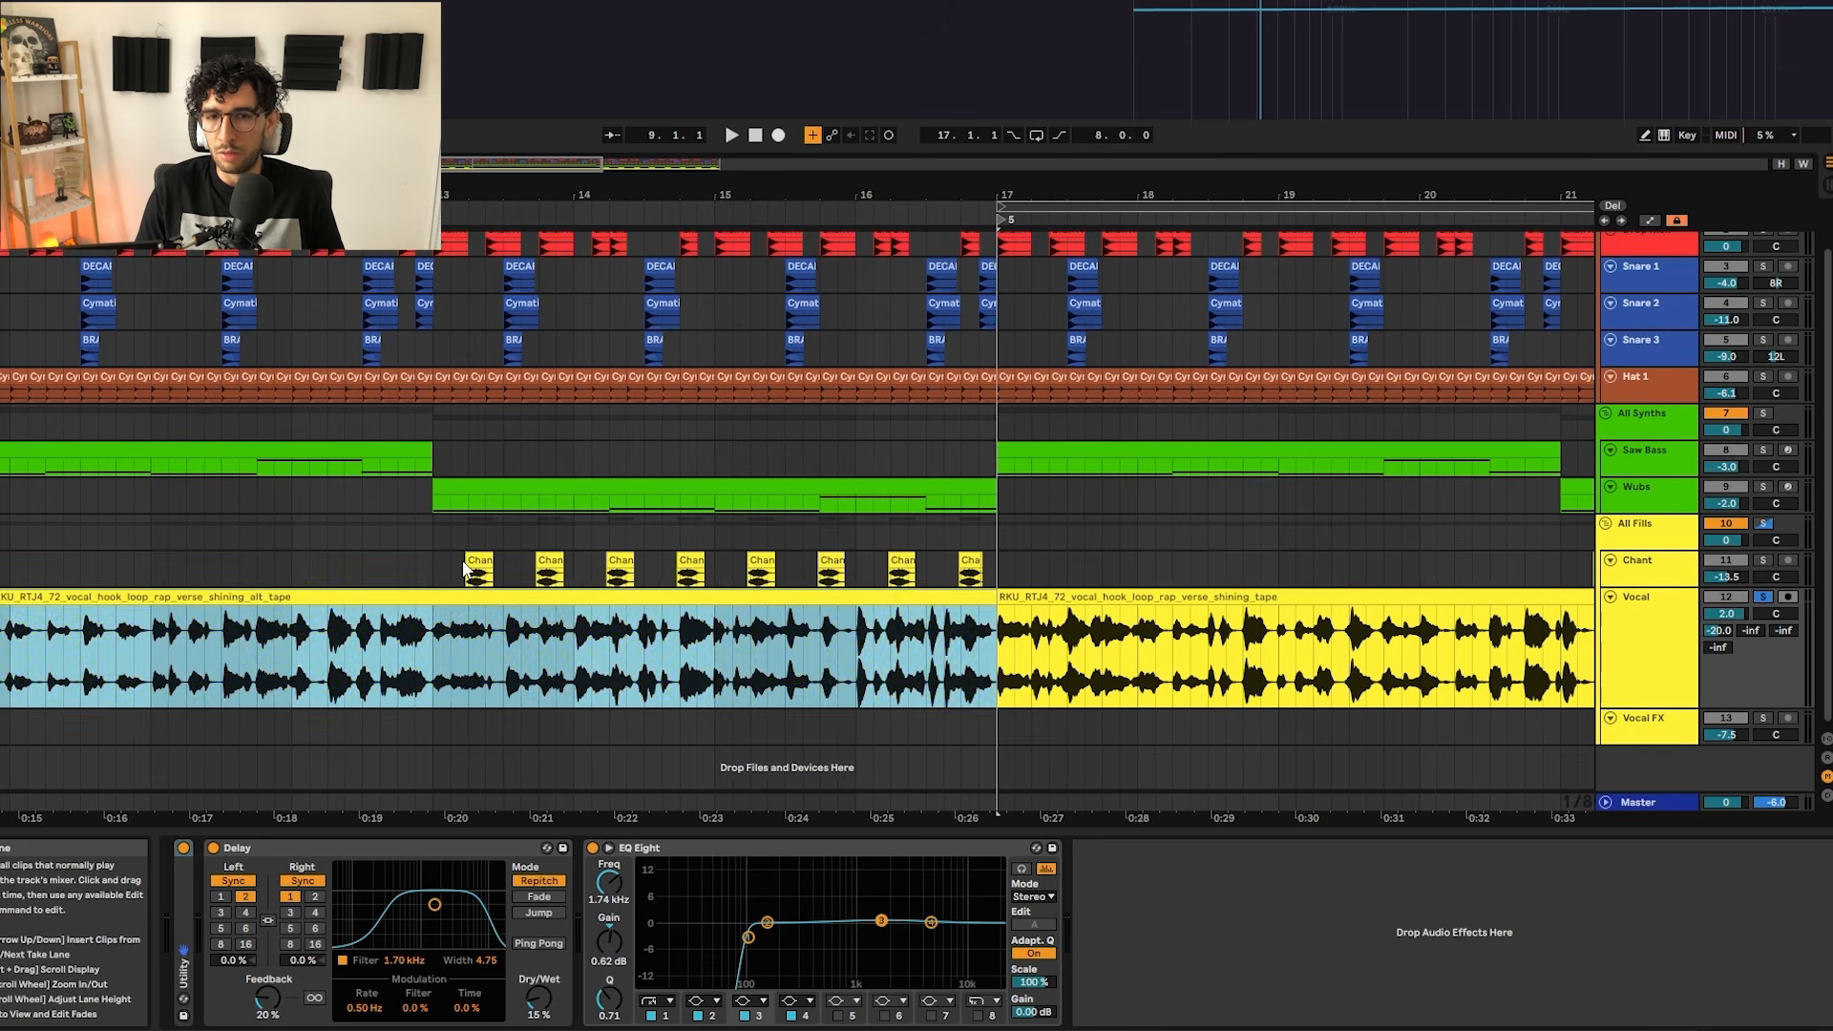
pyautogui.click(464, 569)
pyautogui.press('space')
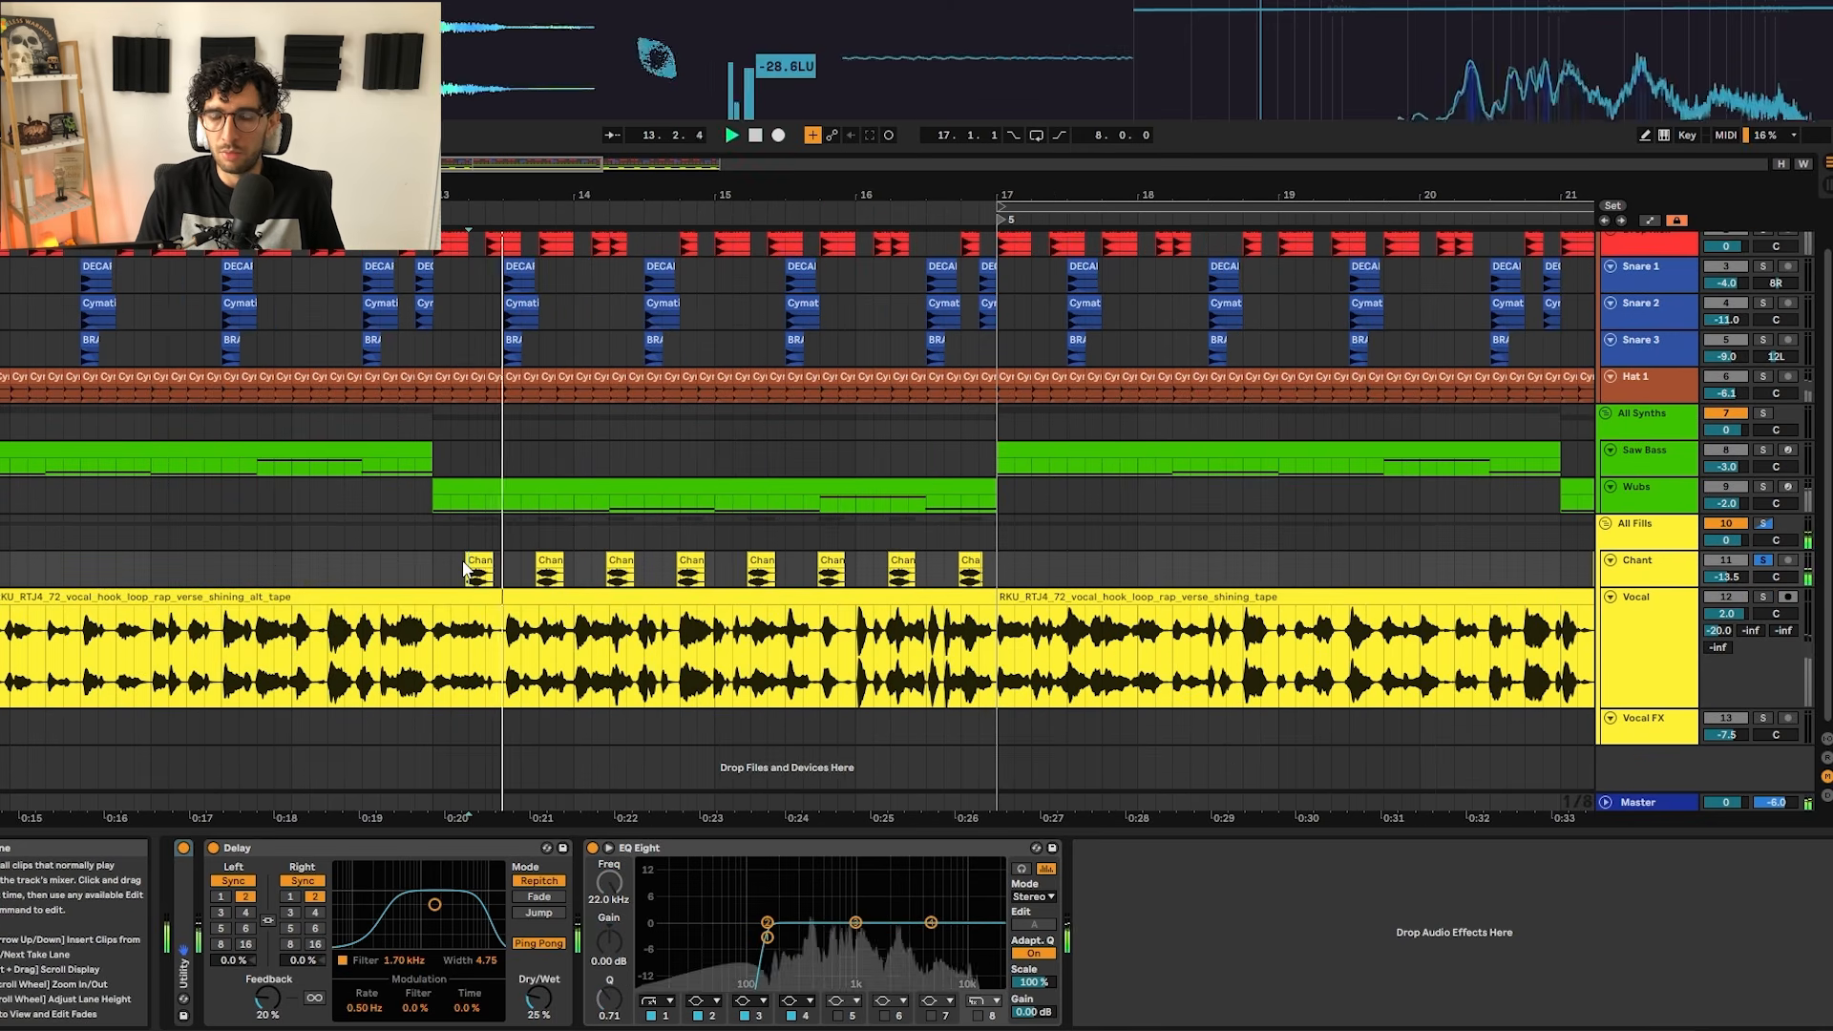
pyautogui.scroll(-3, 465, 568)
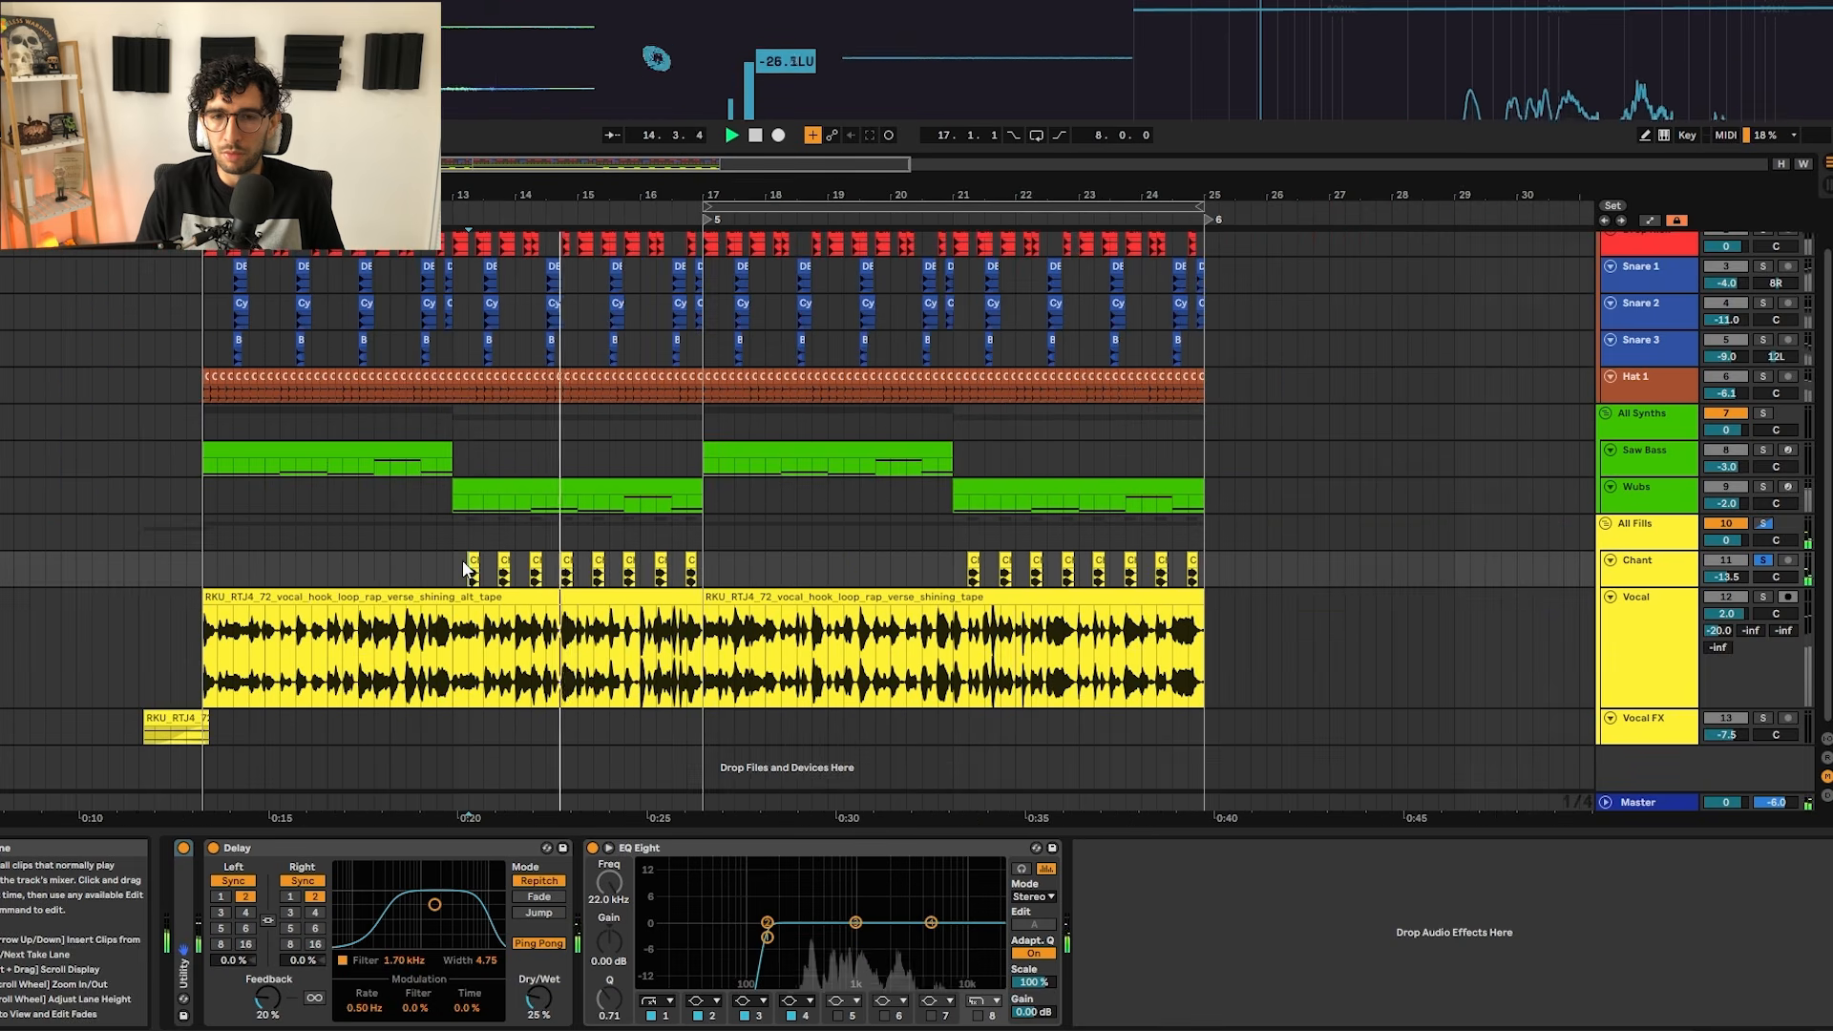
pyautogui.press('space')
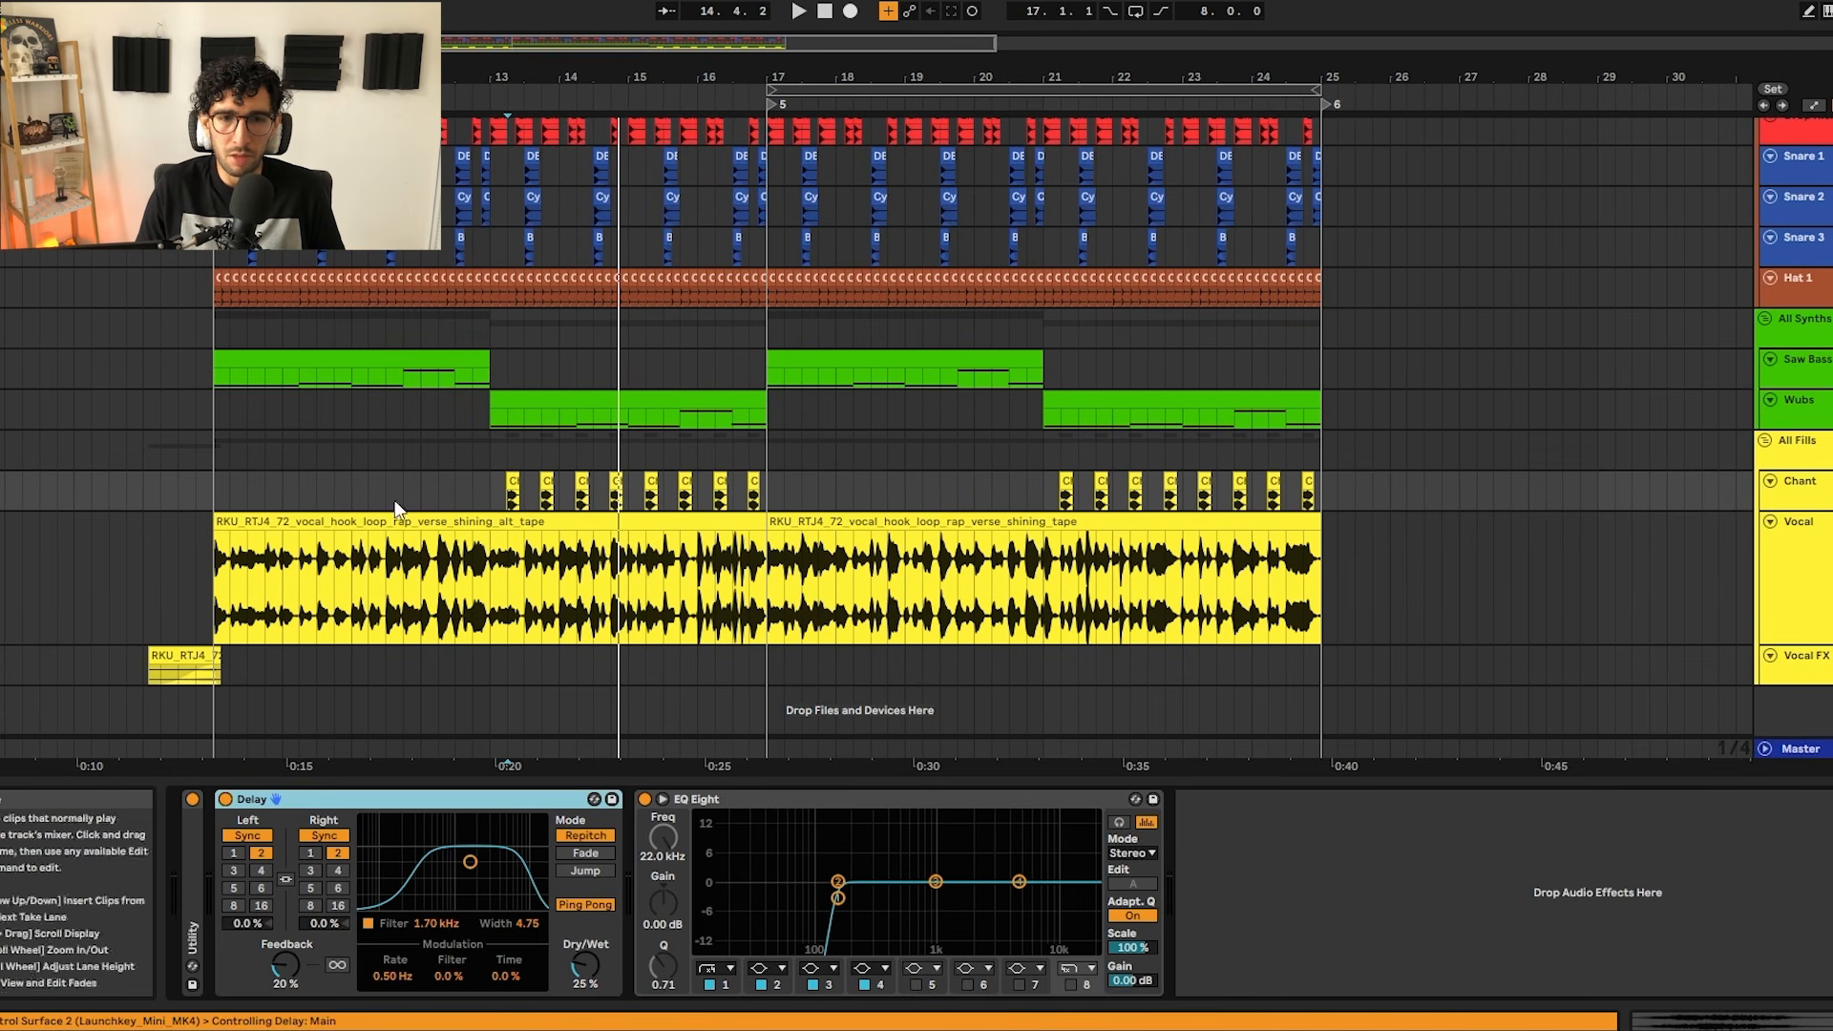
# Step: Solo the Vocal FX track and play its short clip leading into the drop at bar 9
pyautogui.click(394, 521)
pyautogui.click(1762, 579)
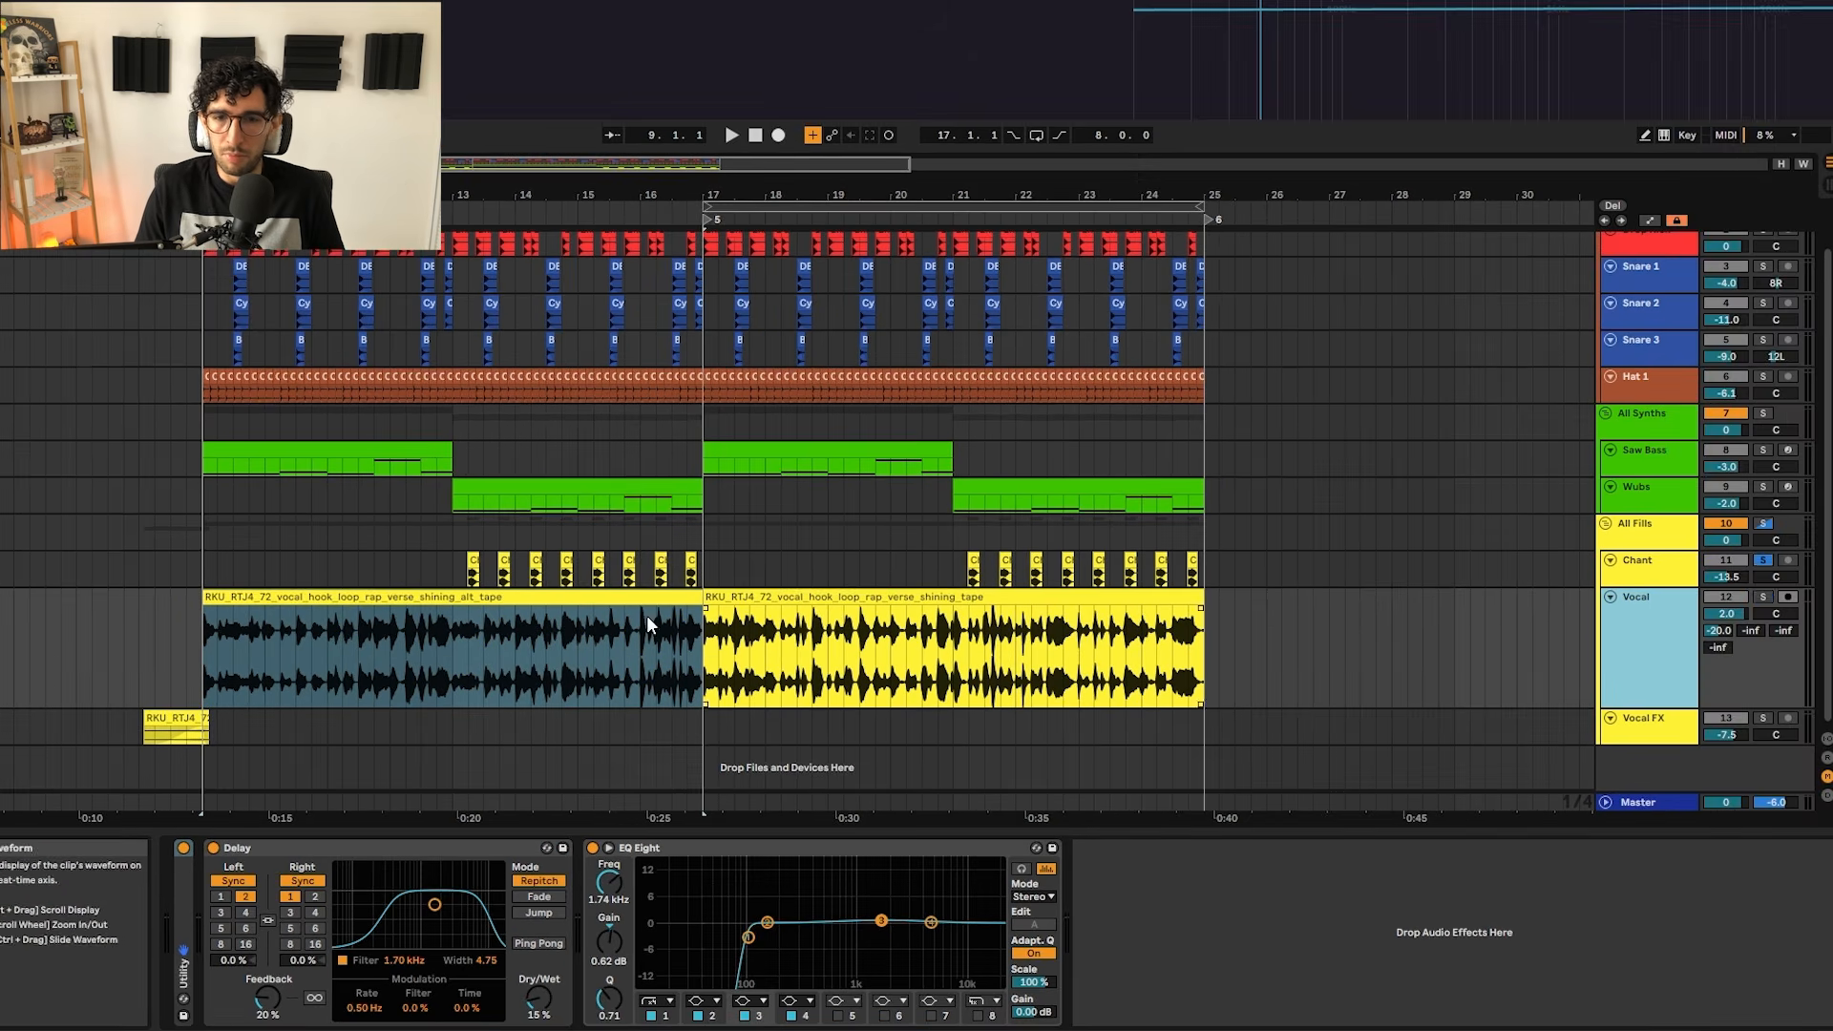
pyautogui.scroll(5, 116, 645)
pyautogui.click(334, 654)
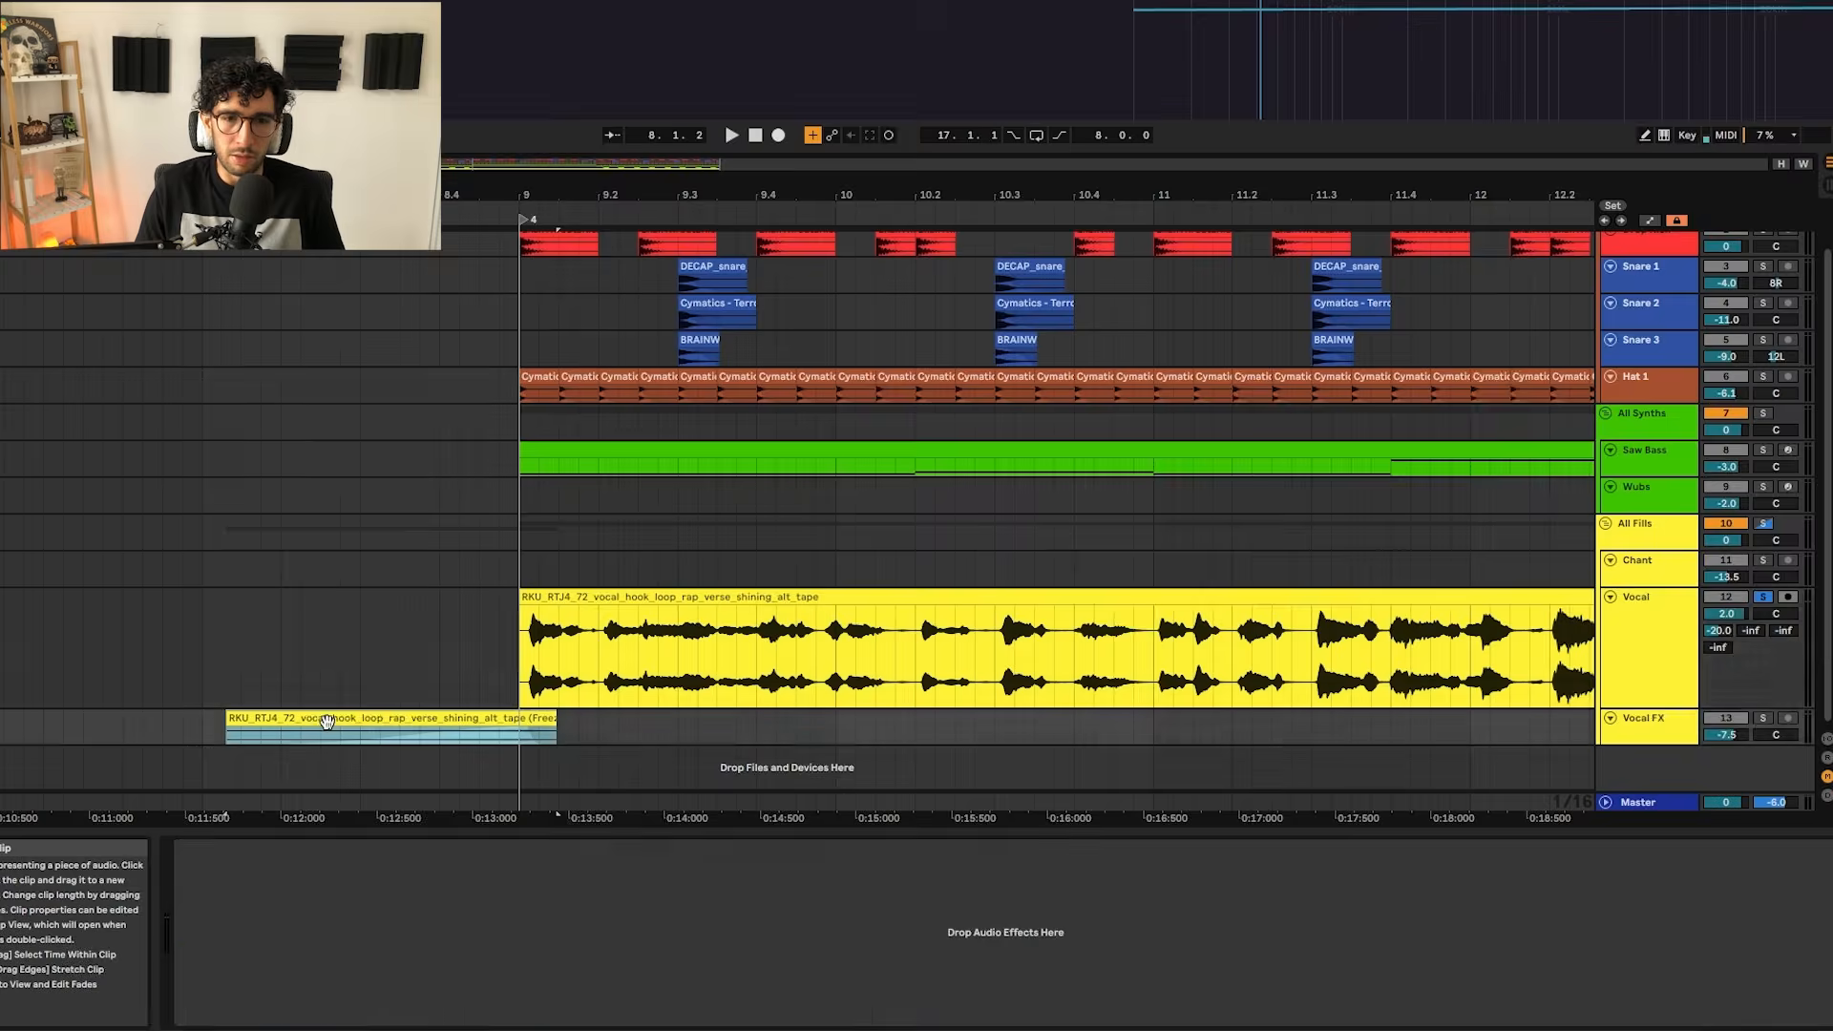
pyautogui.click(392, 670)
pyautogui.press('space')
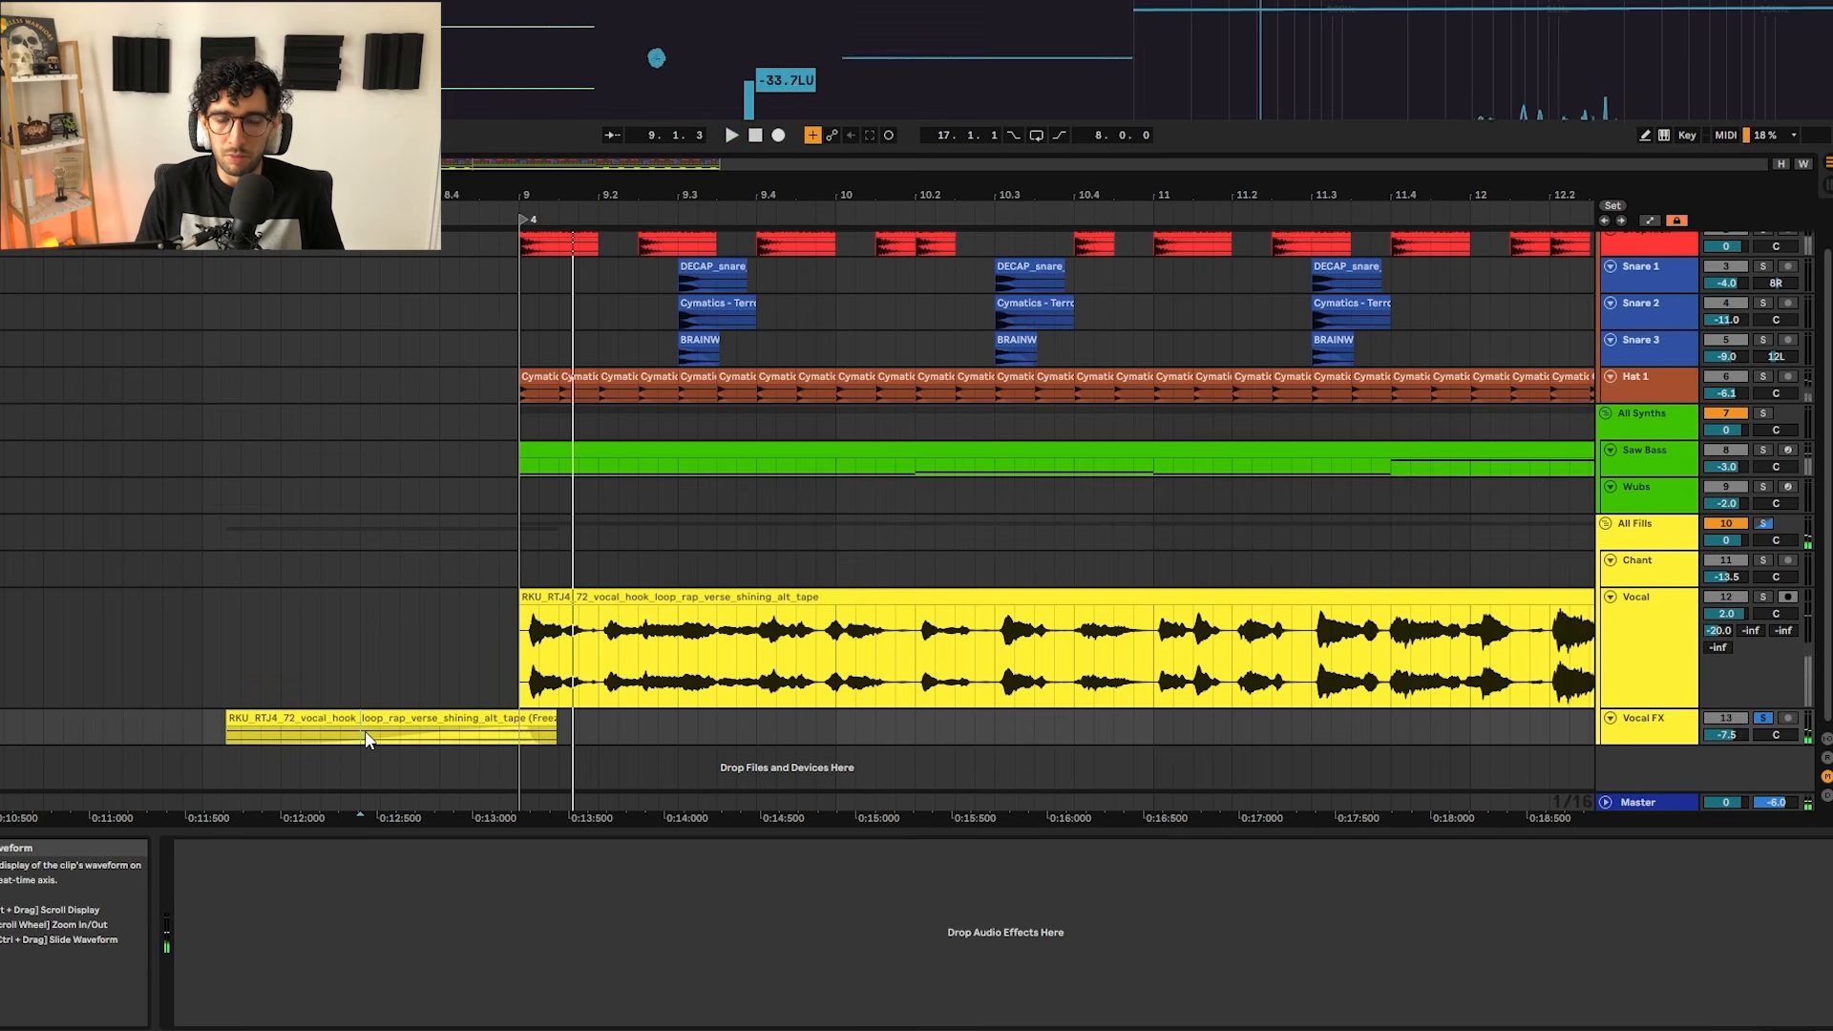
# Step: Unsolo the tracks and play the full drop with all layers from bar 9
pyautogui.scroll(-3, 364, 704)
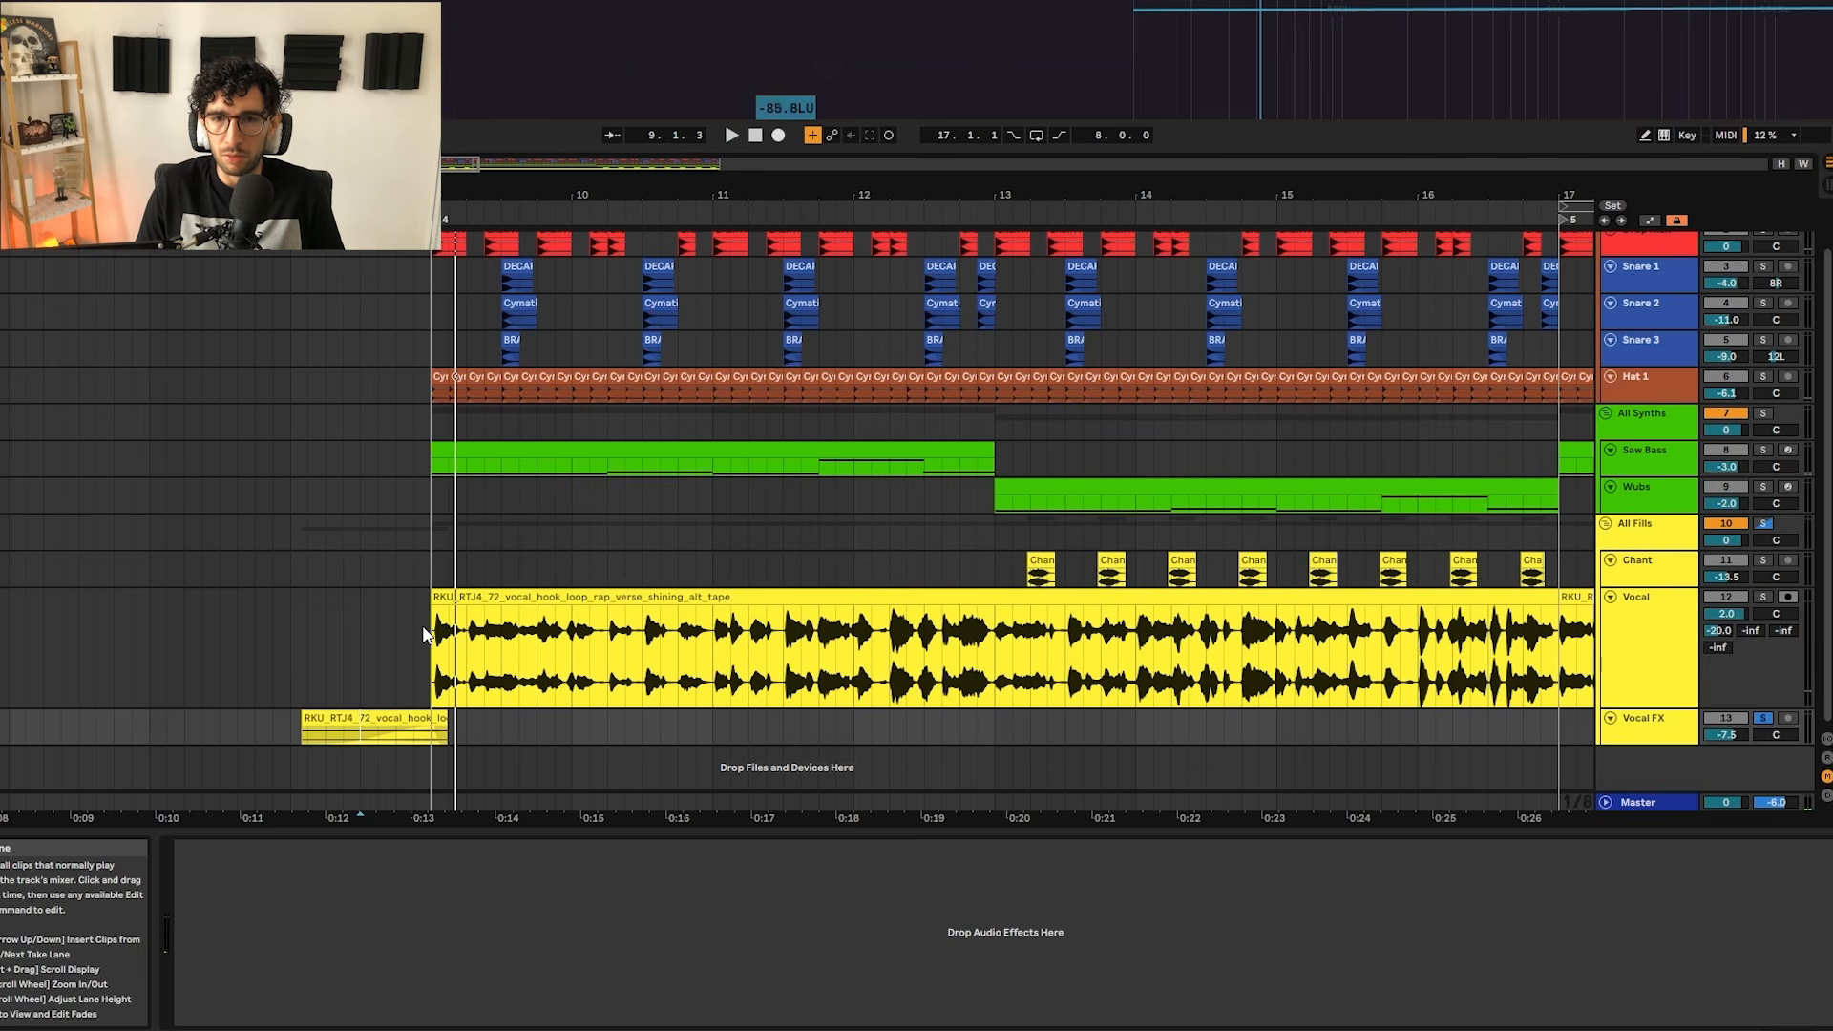
pyautogui.scroll(-3, 425, 635)
pyautogui.click(578, 602)
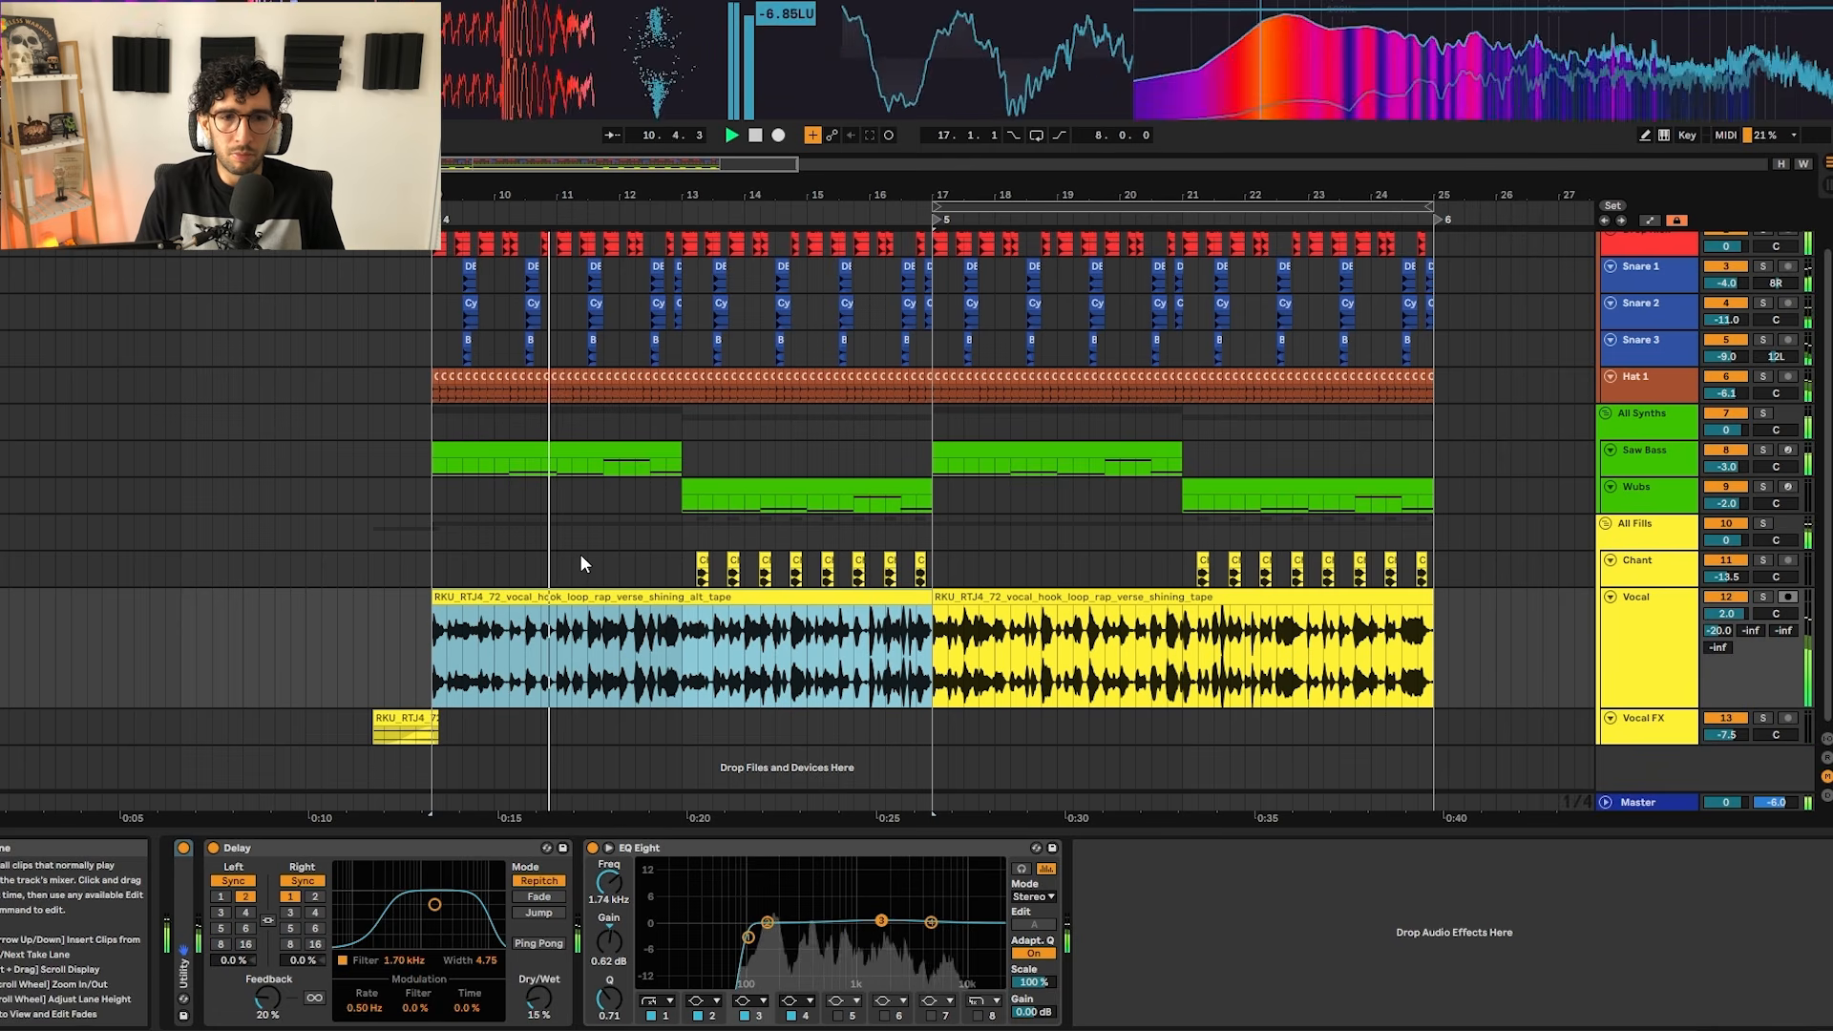
pyautogui.click(678, 519)
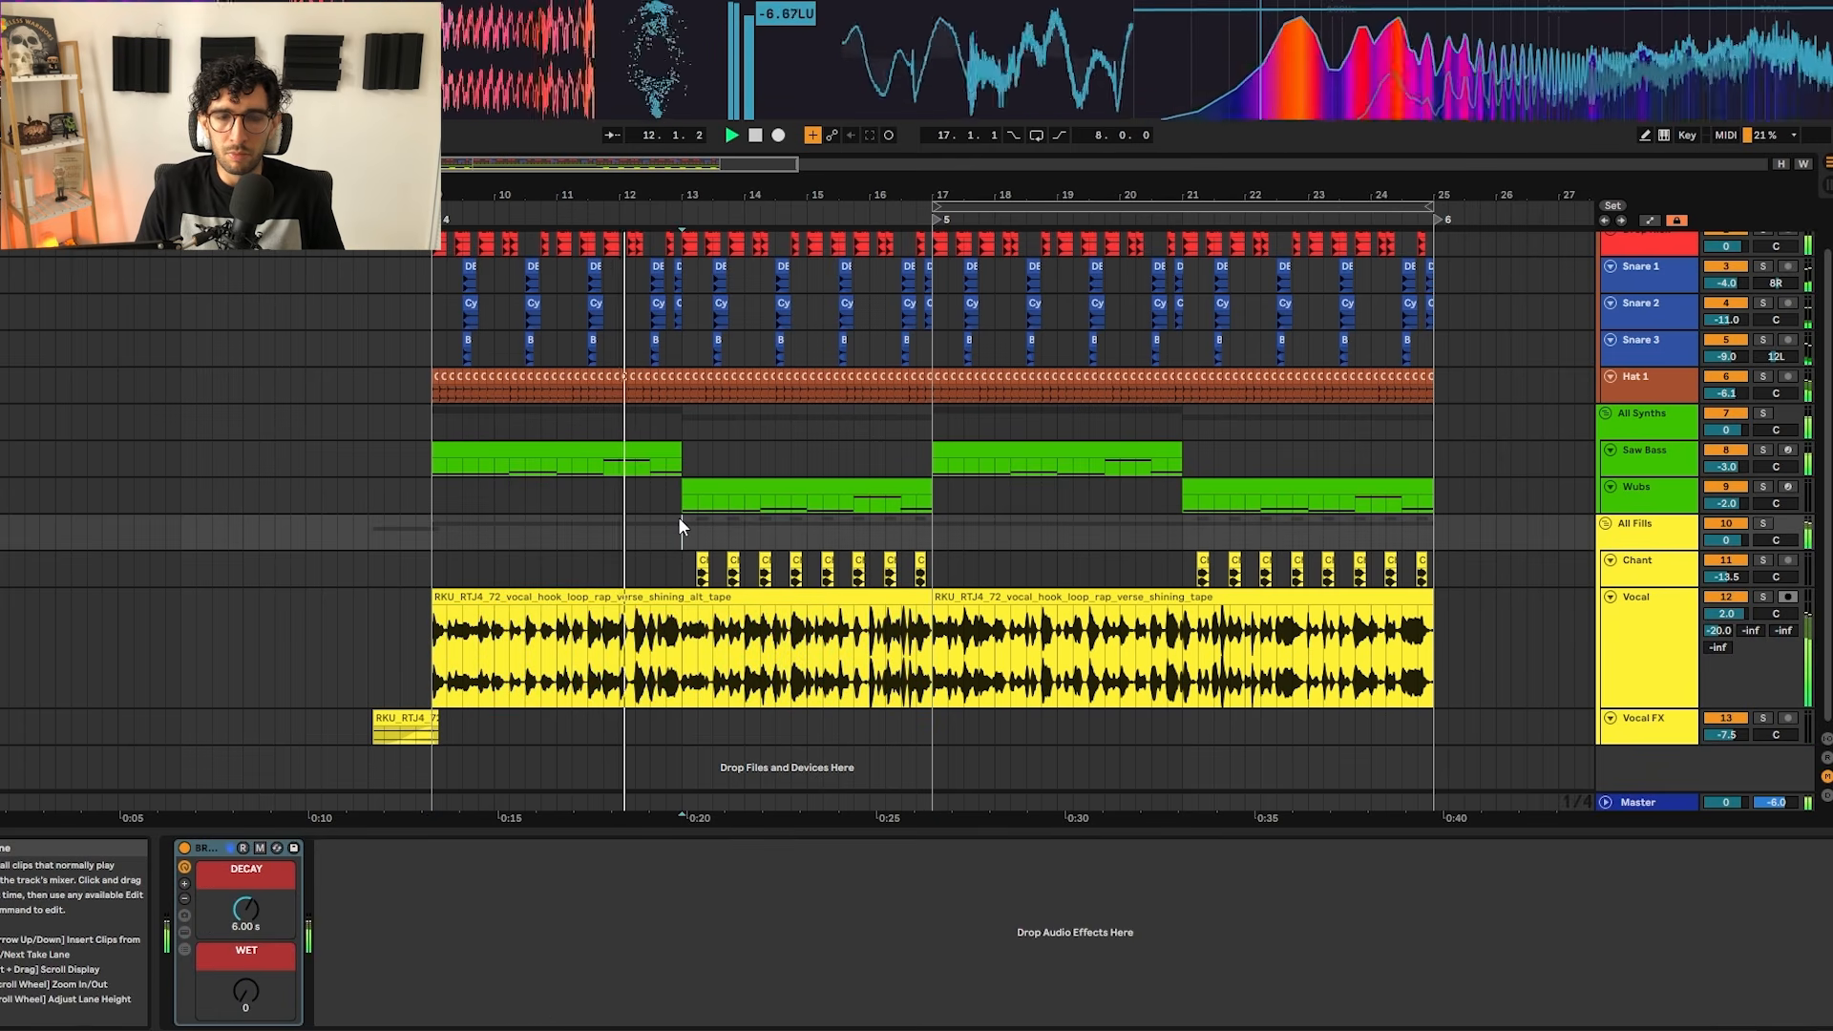